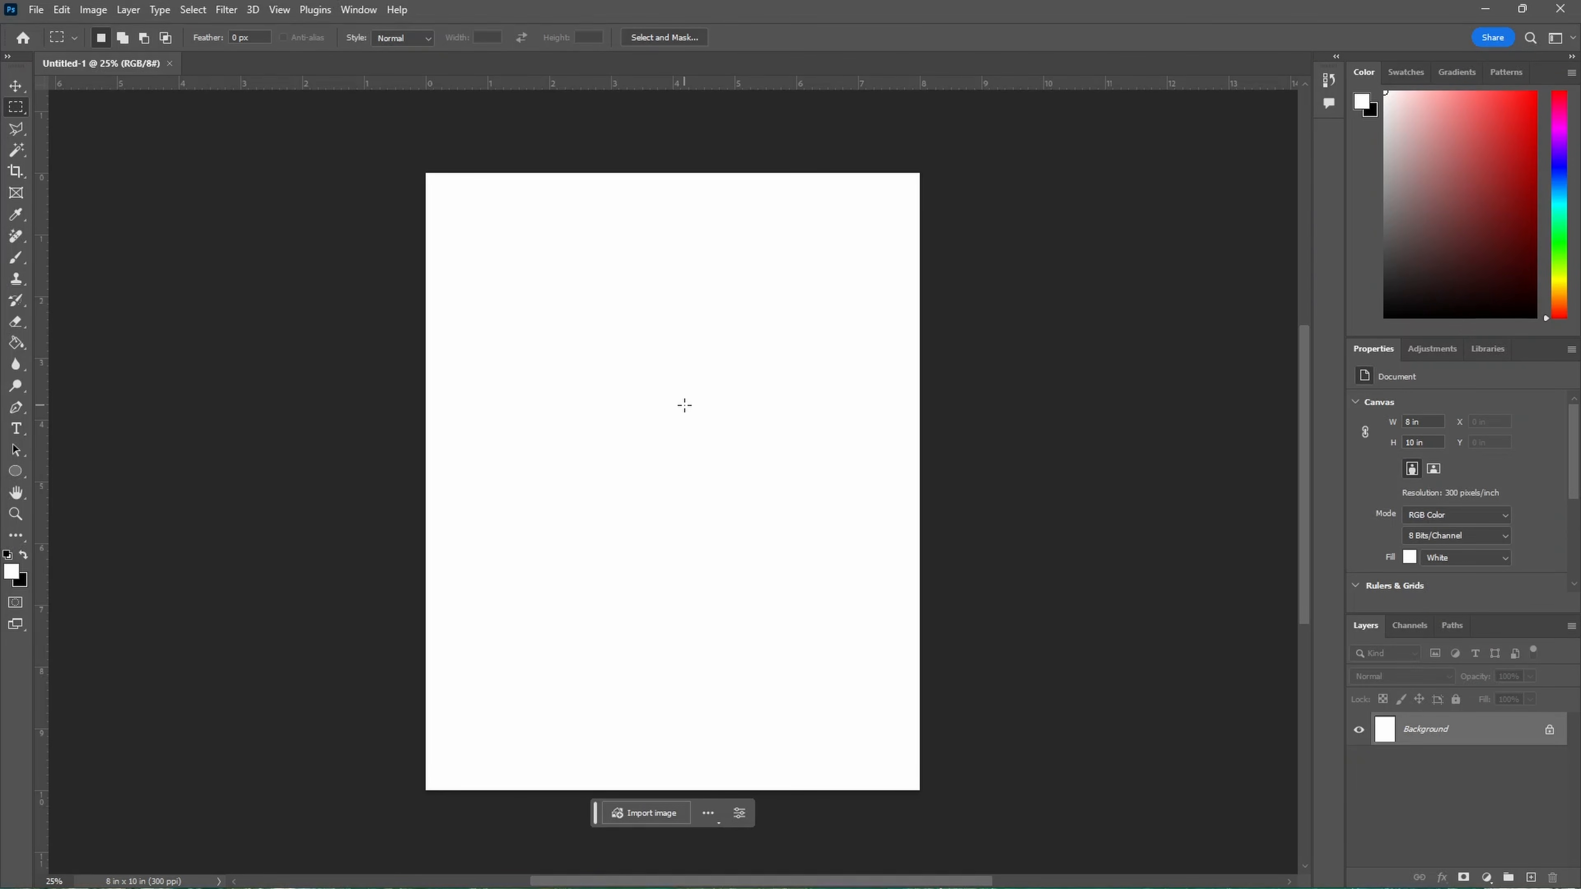
Add a horizontal guide at 5 in and a vertical guide at 4 in to mark the centre of the 8 × 10 in canvas.
{"action": "left_click", "coordinate": [16, 88]}
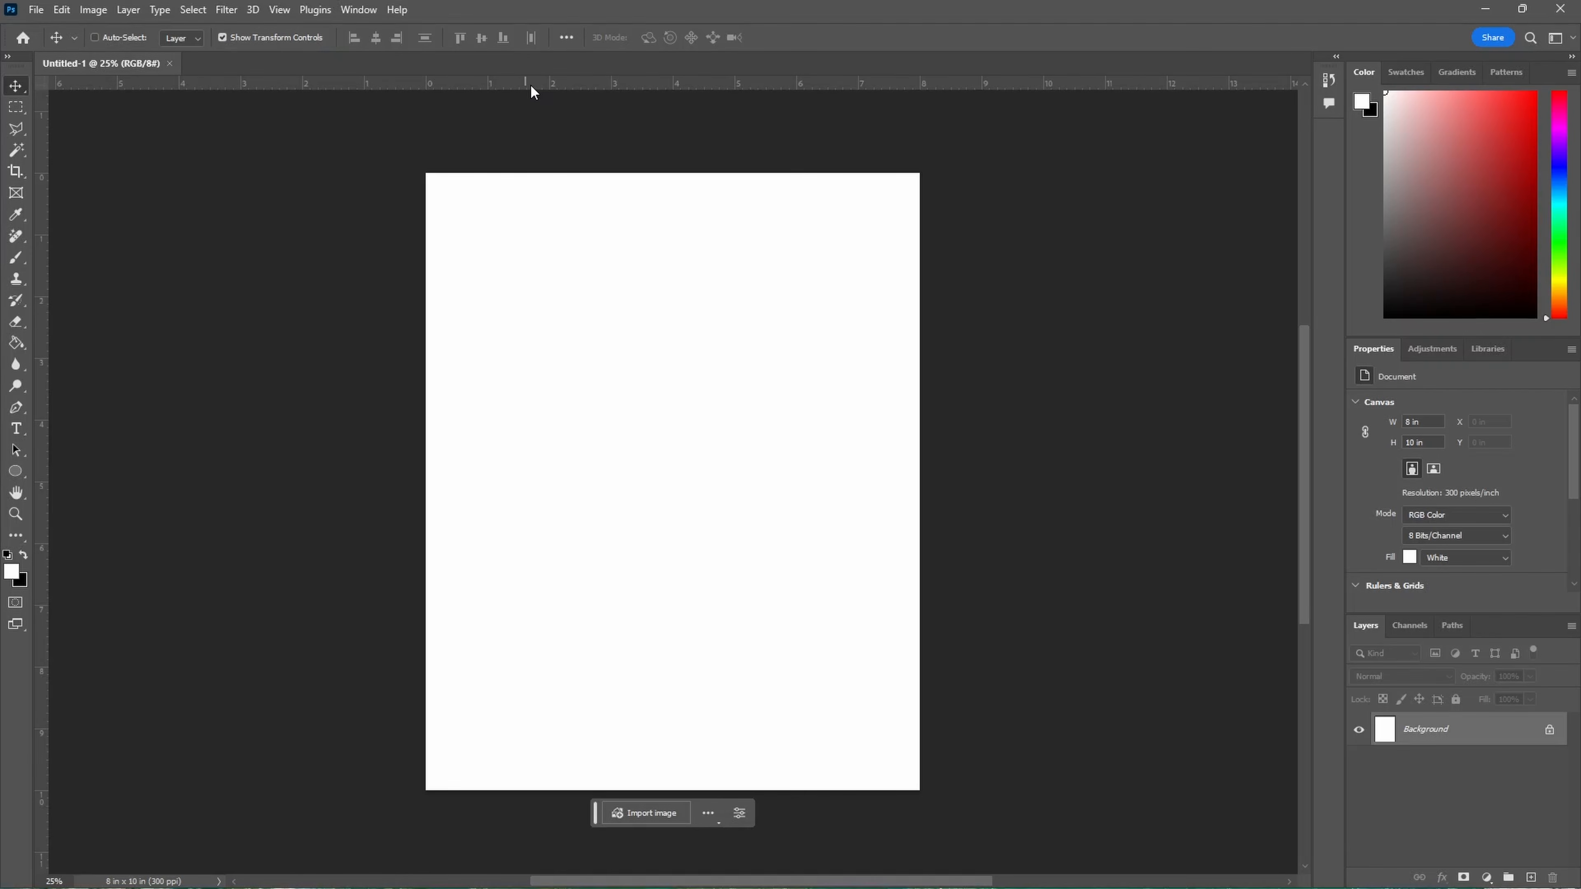
{"action": "left_click", "coordinate": [279, 10]}
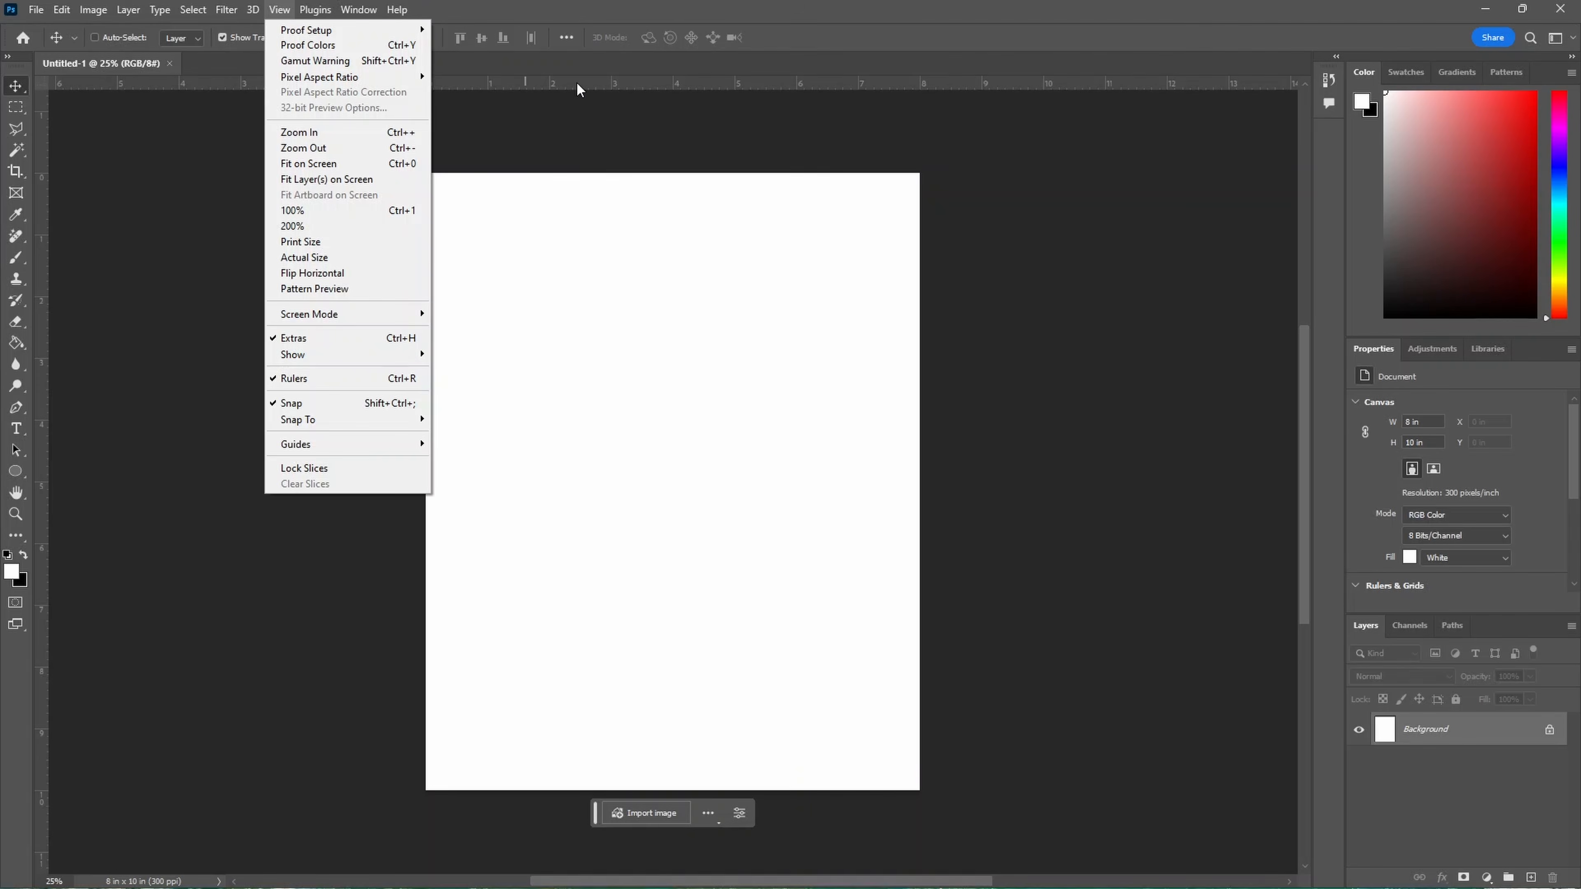
{"action": "left_click", "coordinate": [671, 79]}
{"action": "left_click_drag", "start_coordinate": [671, 79], "coordinate": [660, 482]}
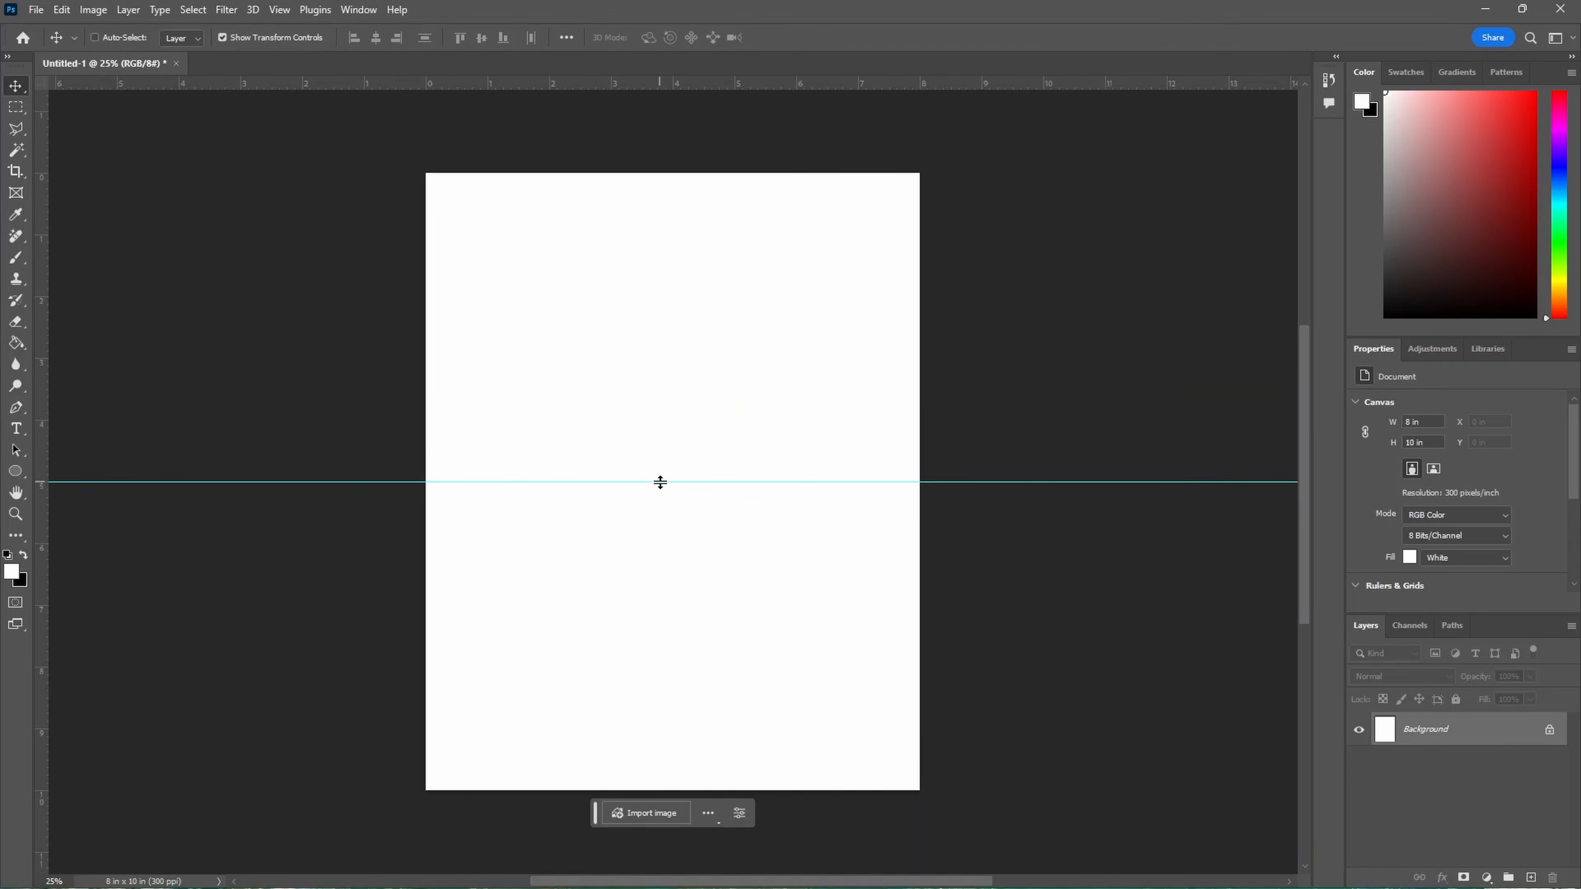
{"action": "left_click_drag", "start_coordinate": [44, 275], "coordinate": [673, 294]}
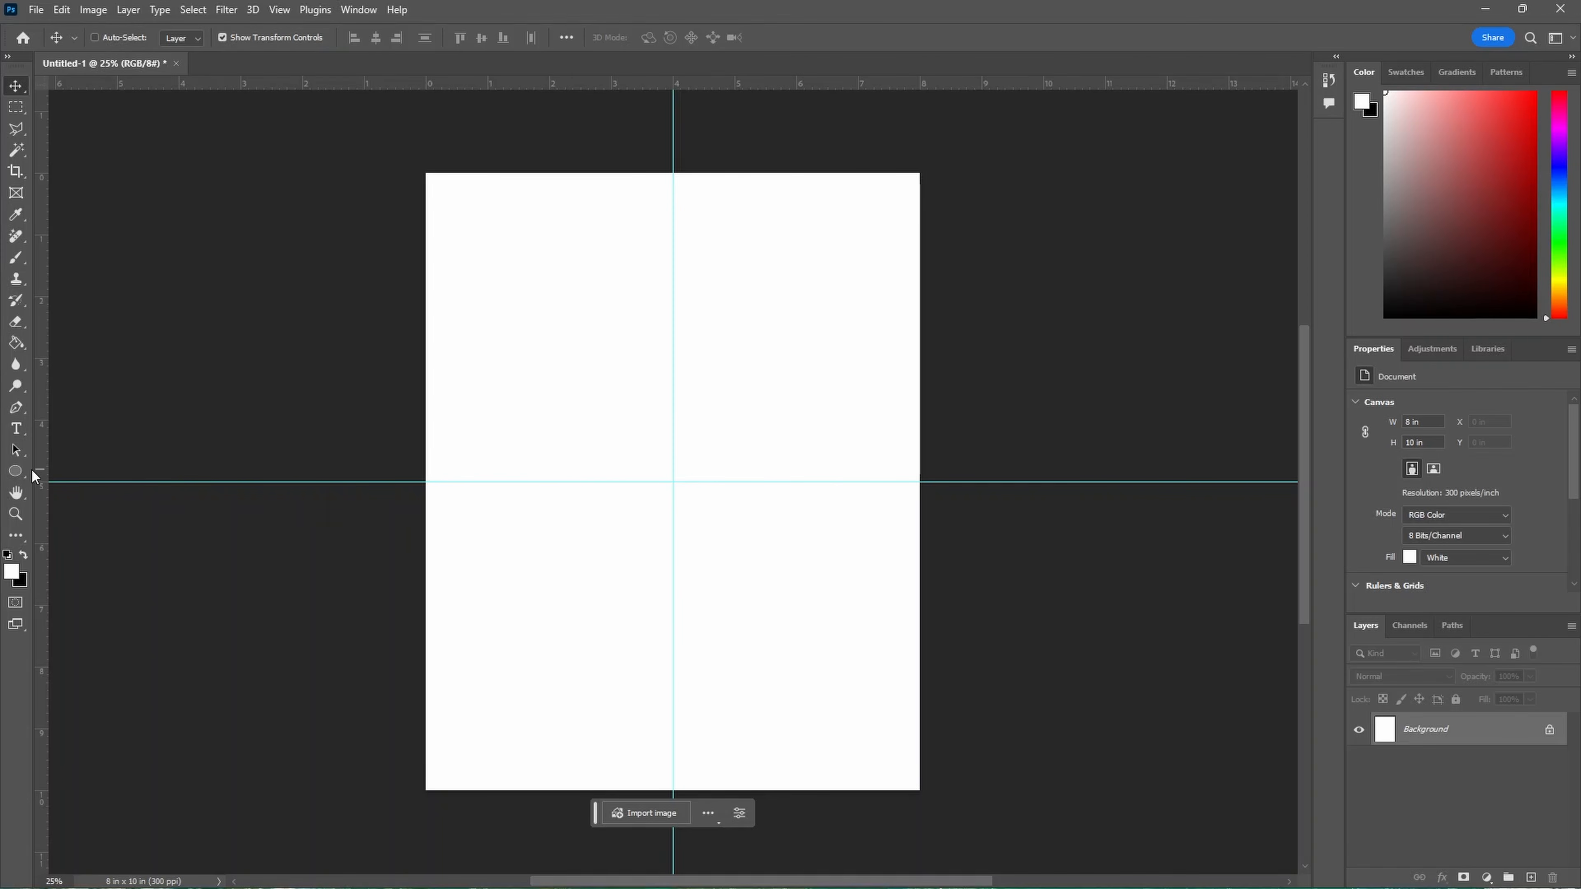
Draw a rectangle shape about 2.62 in wide and 2.37 in high in the upper middle of the canvas.
{"action": "left_click", "coordinate": [19, 477]}
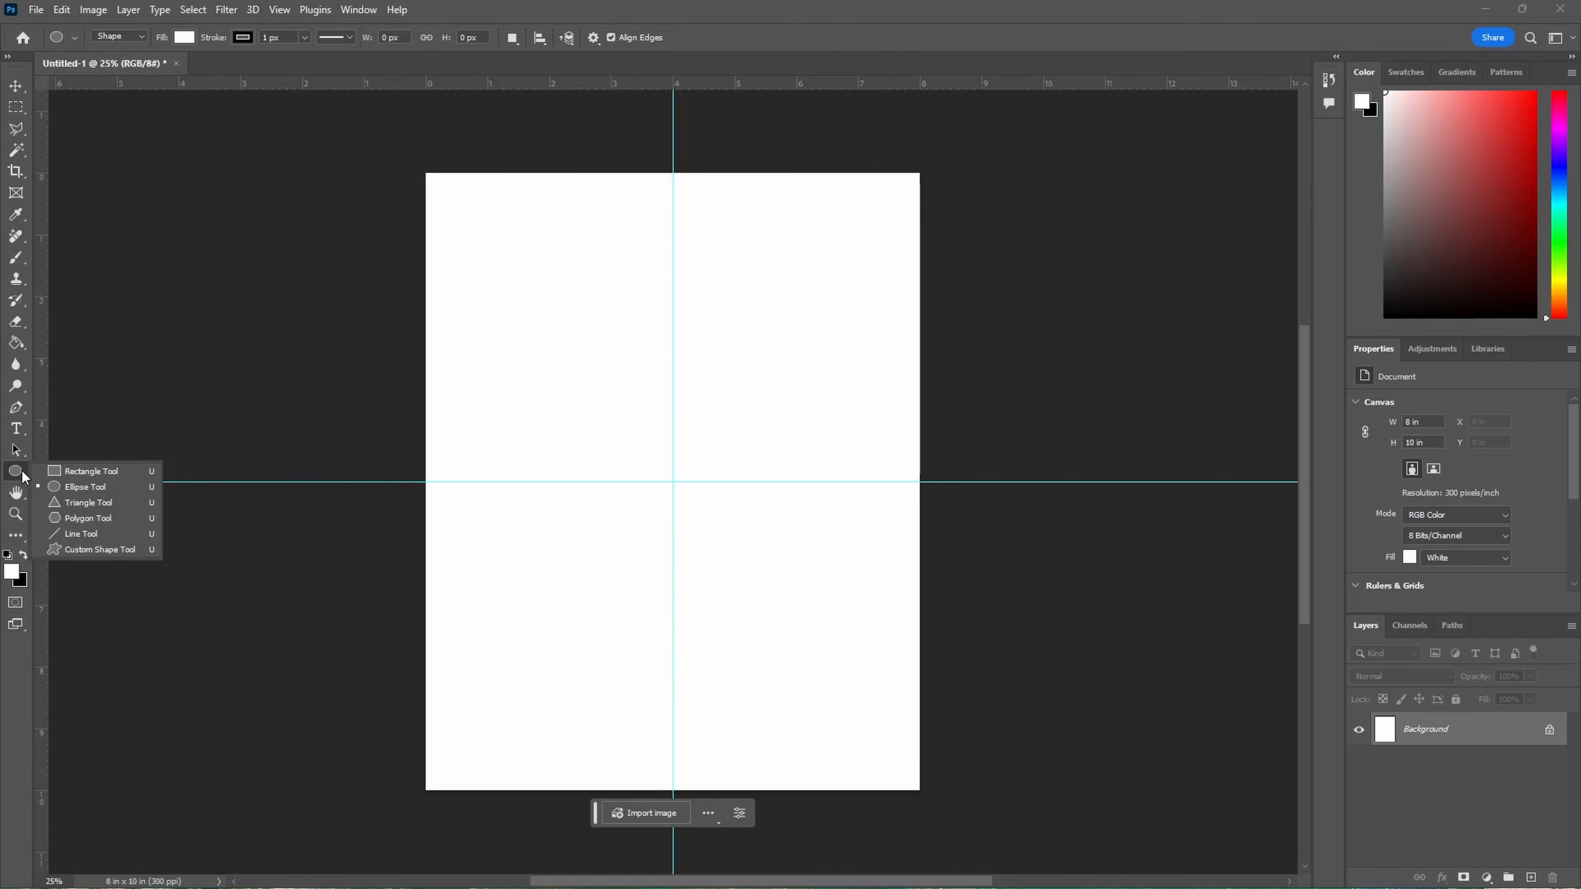
{"action": "left_click", "coordinate": [82, 469]}
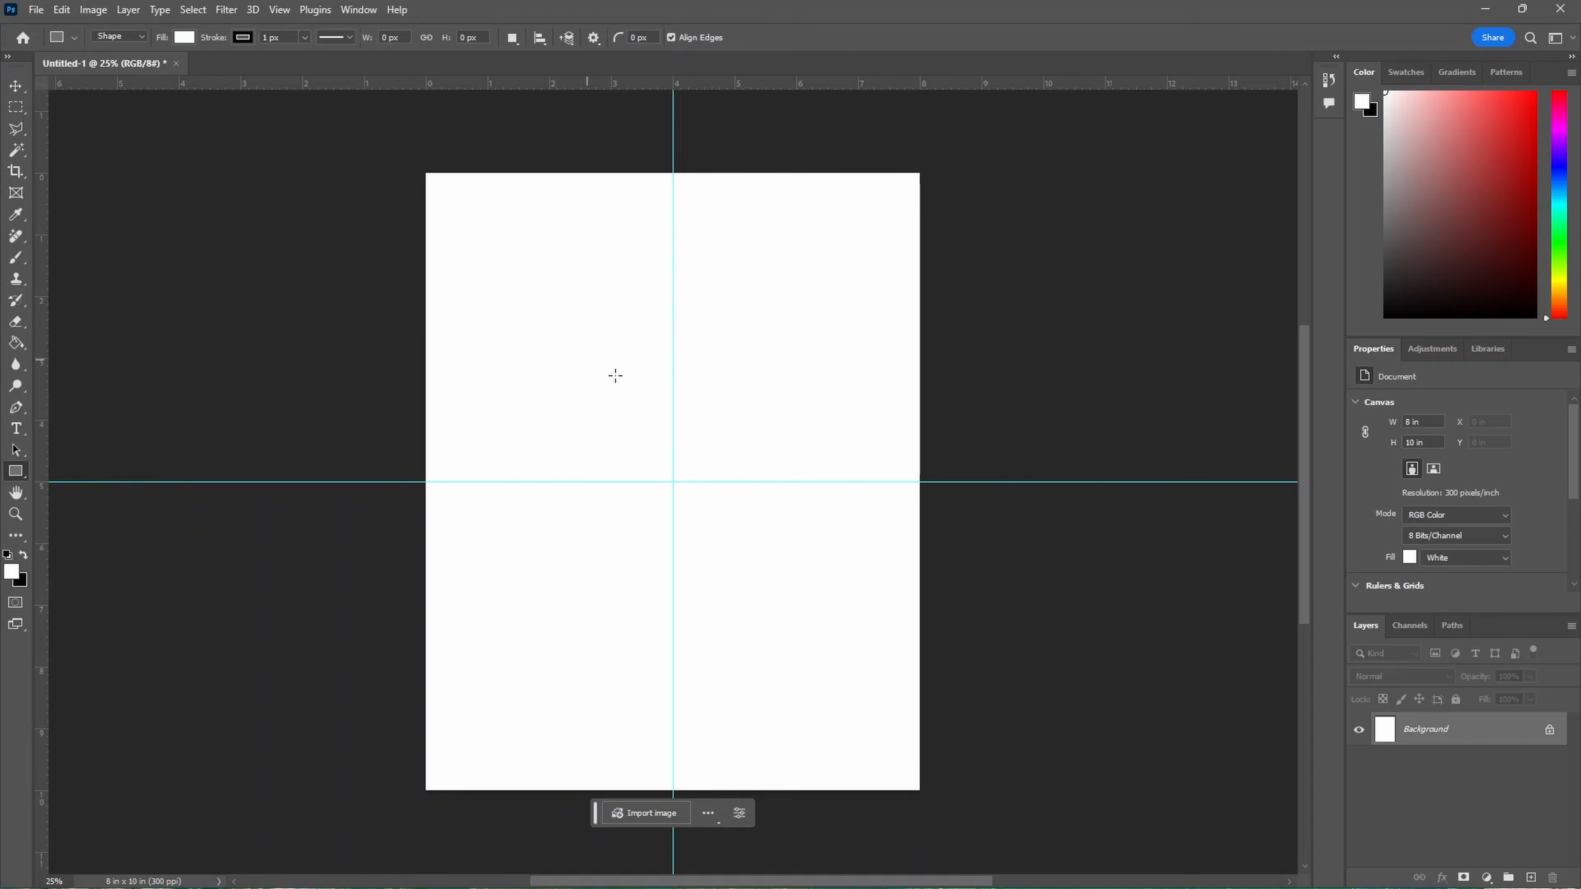
{"action": "left_click_drag", "start_coordinate": [556, 280], "coordinate": [717, 425]}
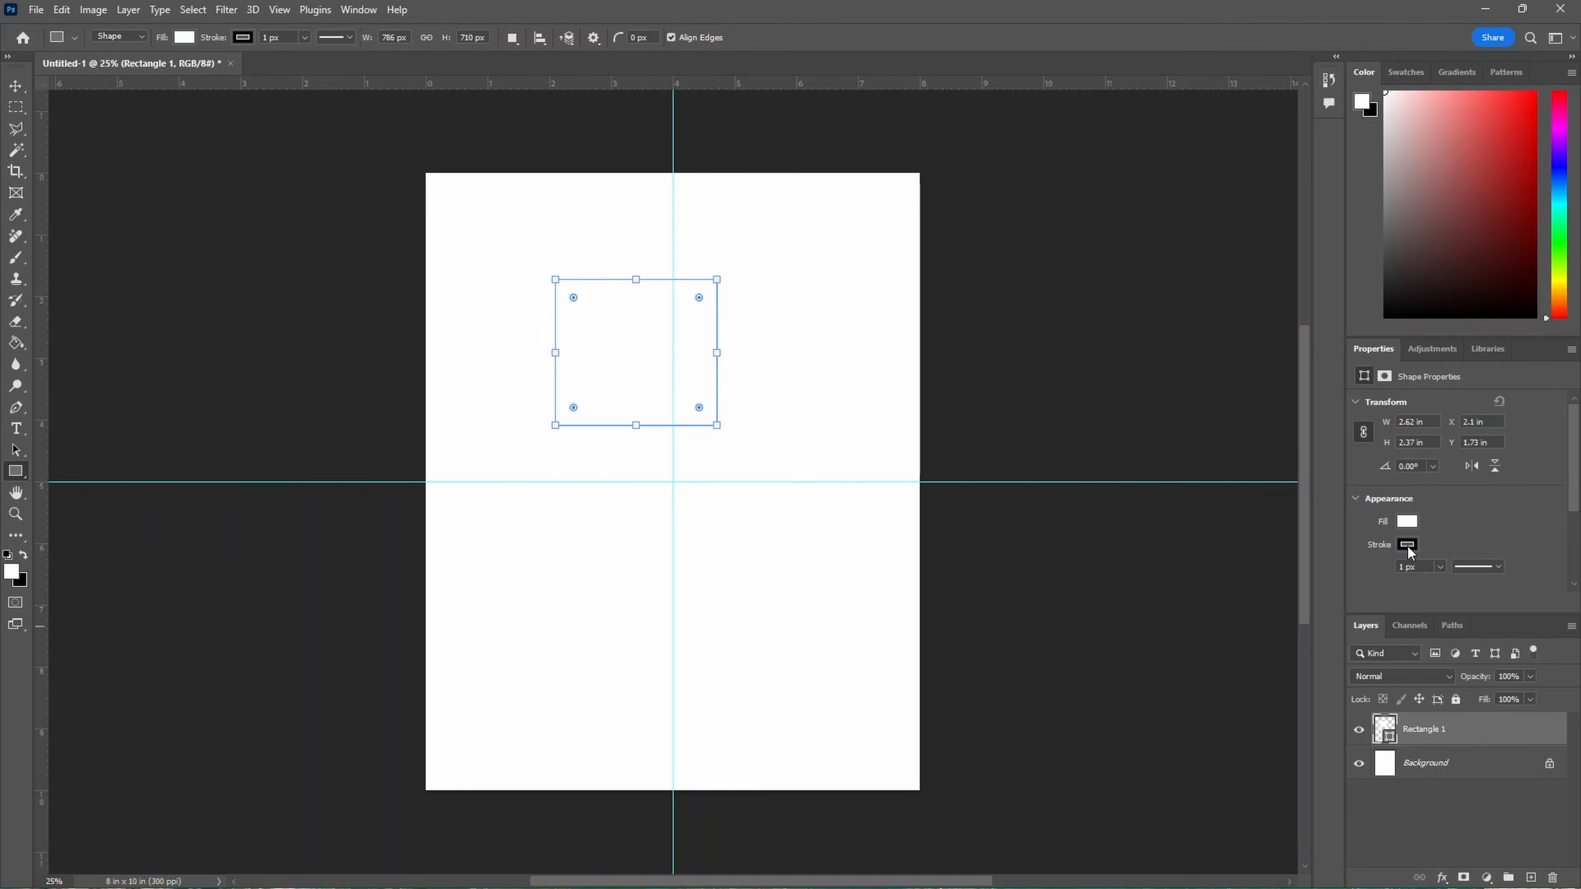
Remove the rectangle's stroke and fill it with the bright light blue from the recent colors.
{"action": "left_click", "coordinate": [1408, 545]}
{"action": "left_click", "coordinate": [1361, 577]}
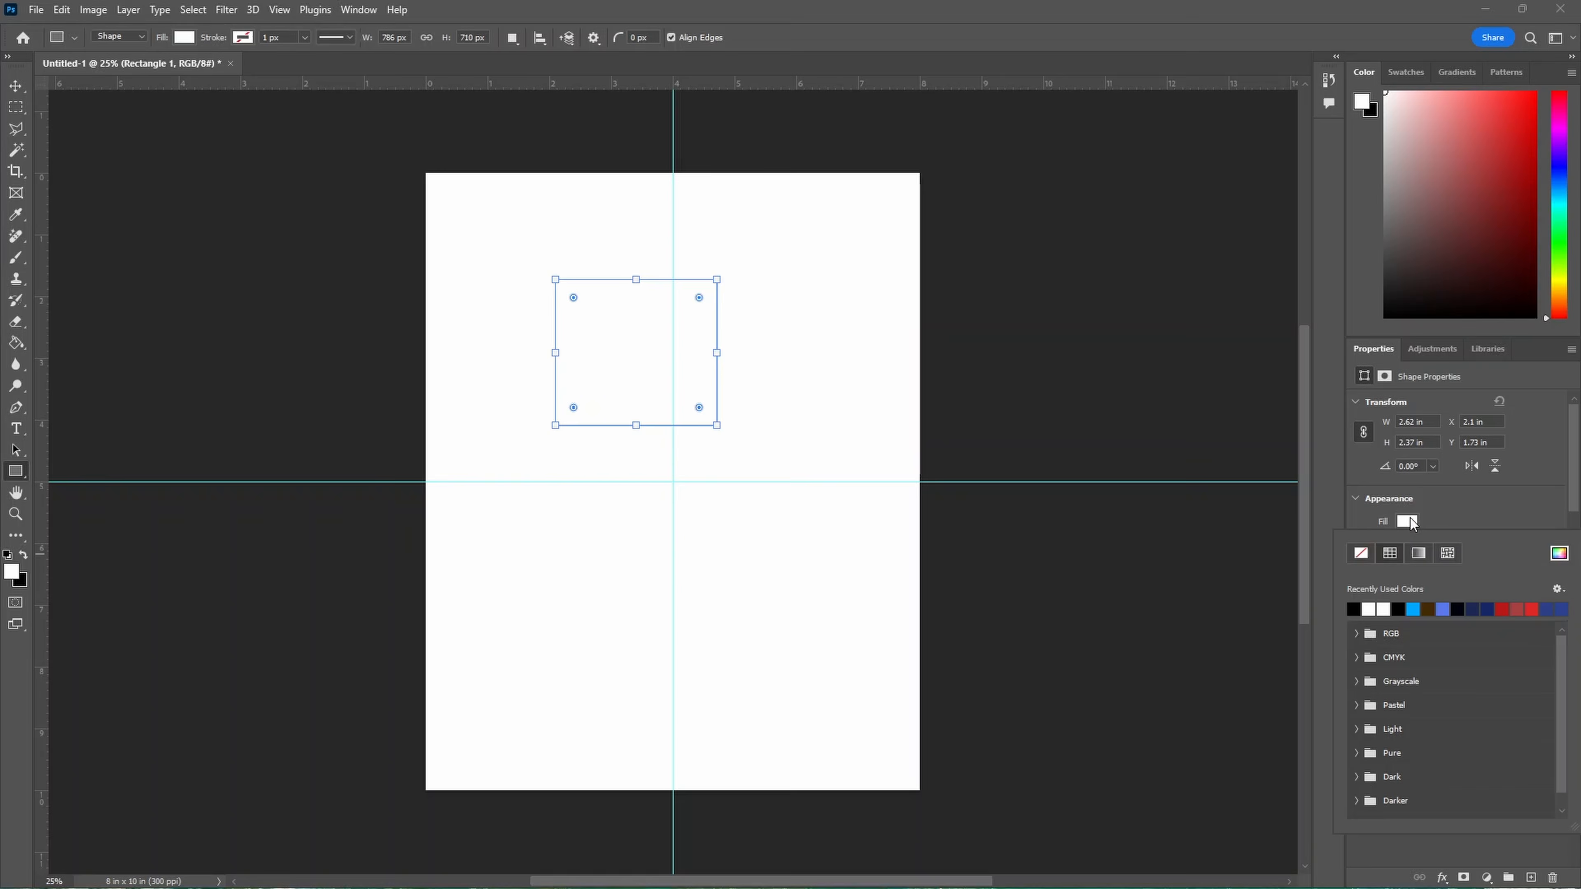
{"action": "left_click", "coordinate": [1414, 608]}
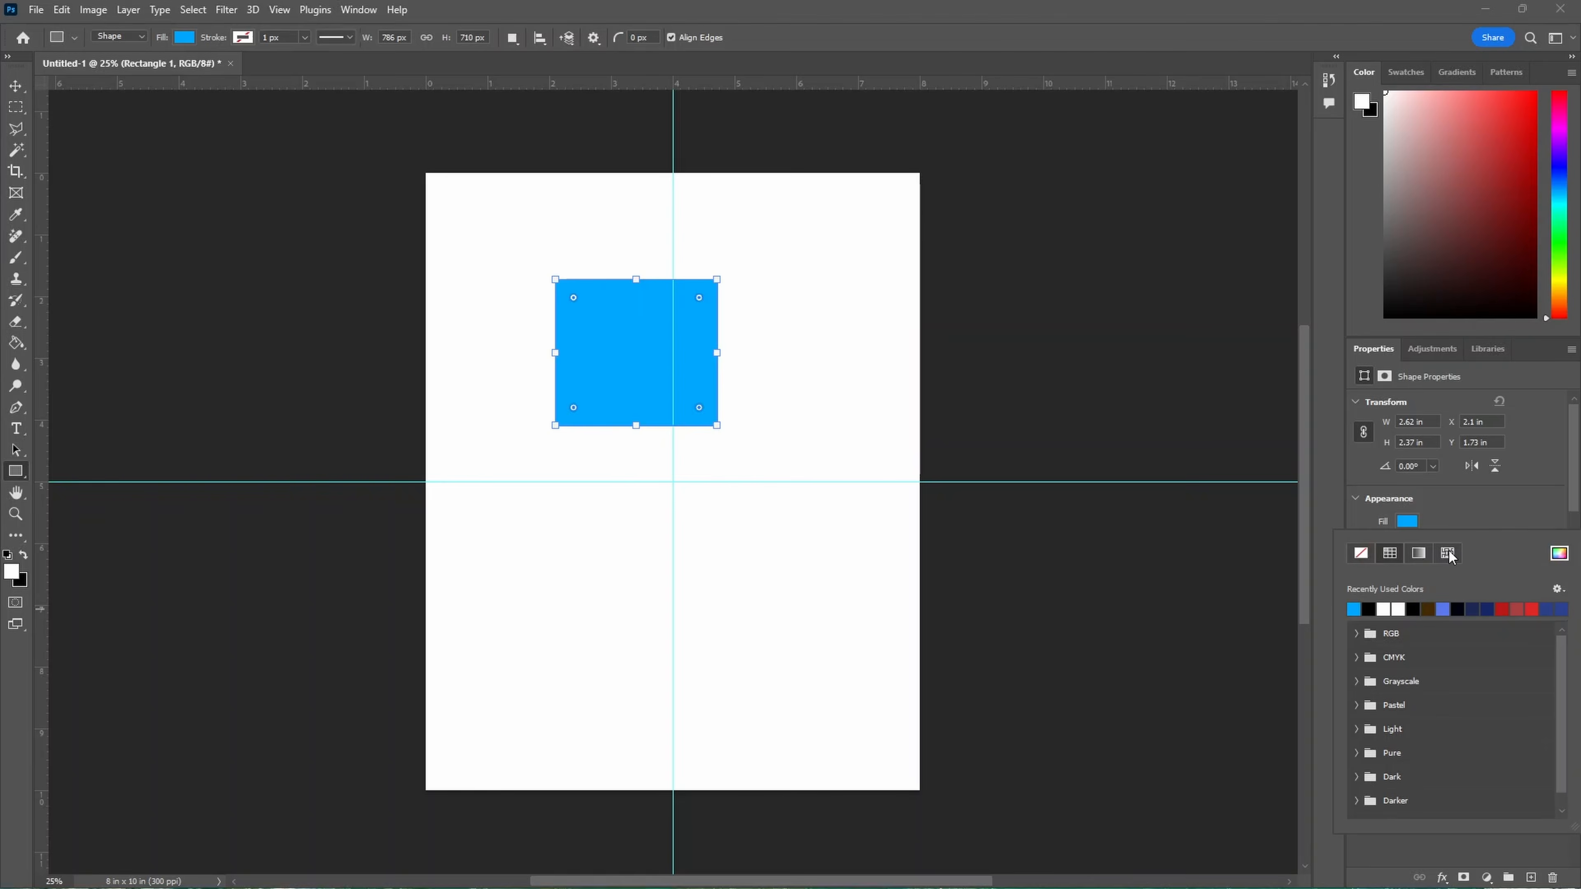
{"action": "left_click", "coordinate": [1463, 521]}
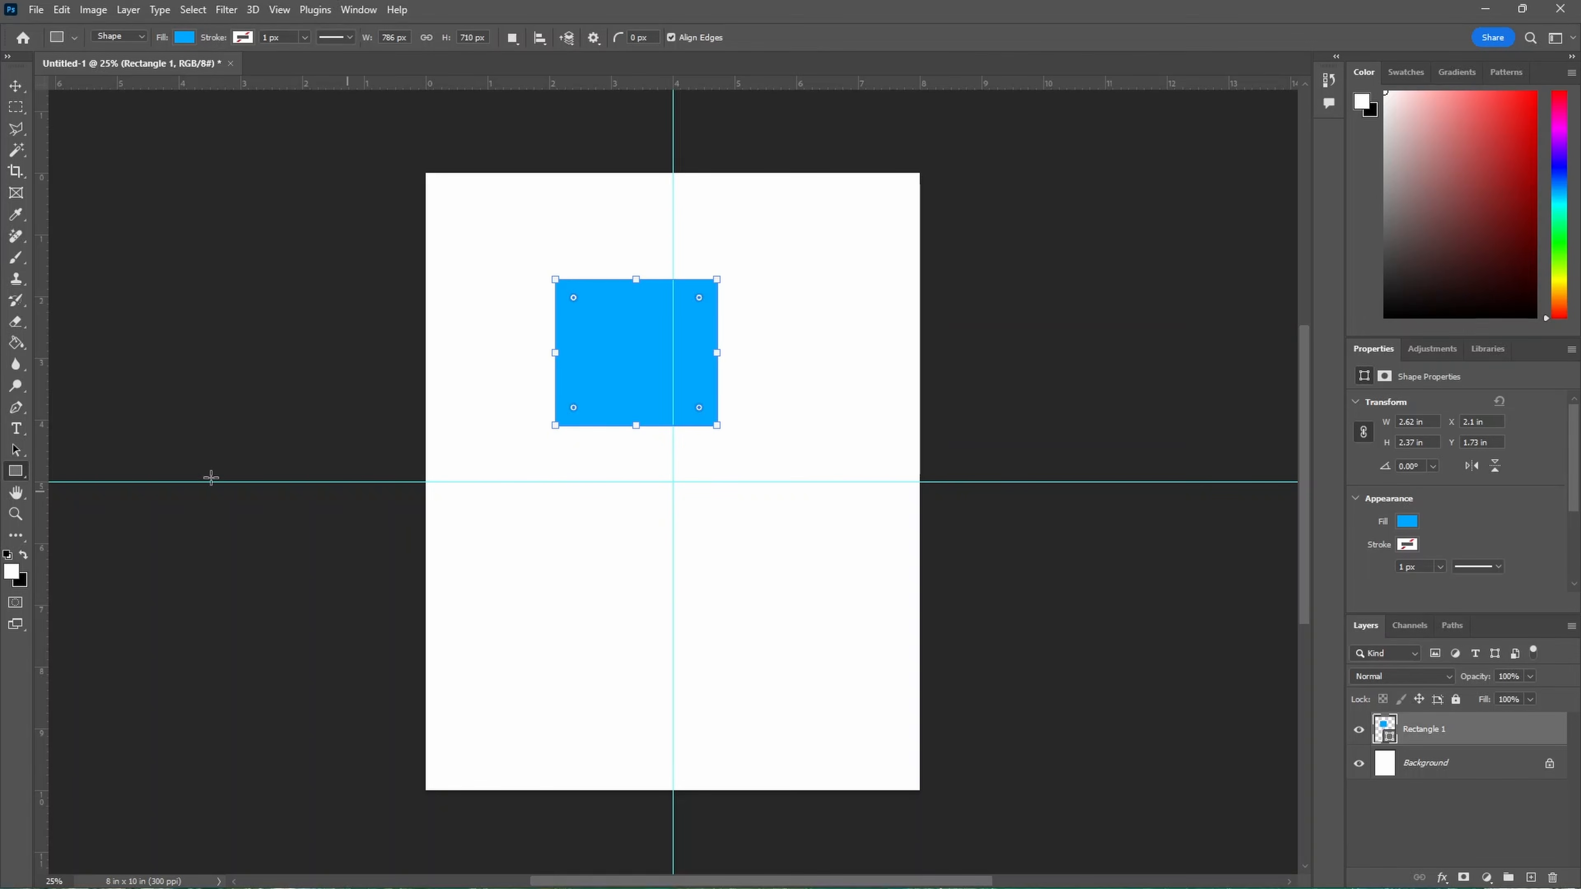
Place two copies of the light blue rectangle in the lower half of the canvas and fill the lower-left copy with dark red.
{"action": "left_click", "coordinate": [16, 85]}
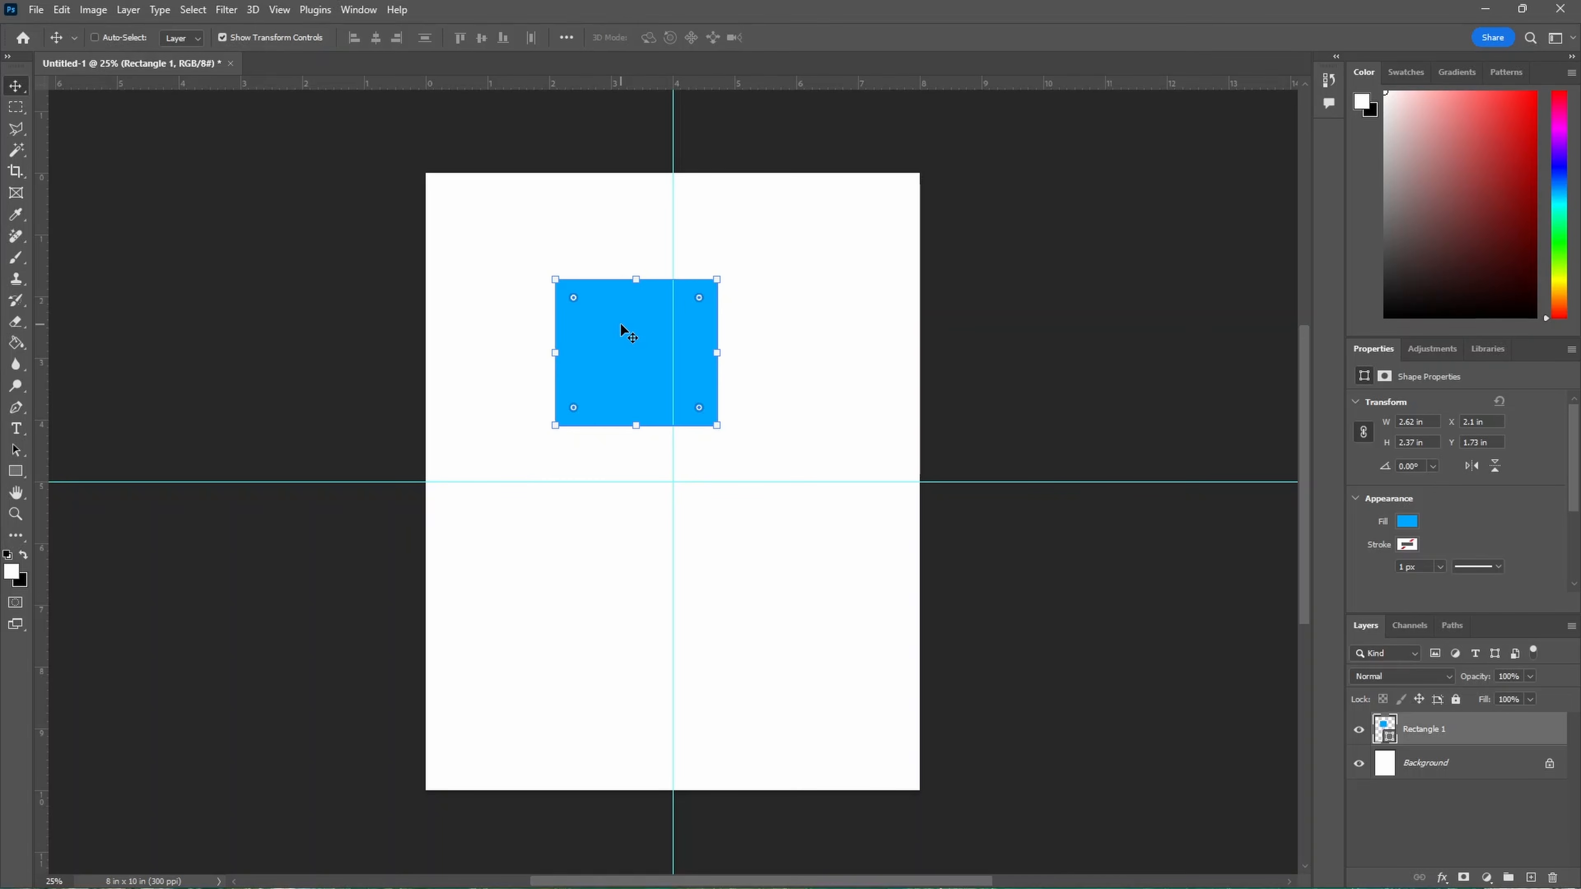
{"action": "left_click_drag", "start_coordinate": [620, 325], "coordinate": [543, 614]}
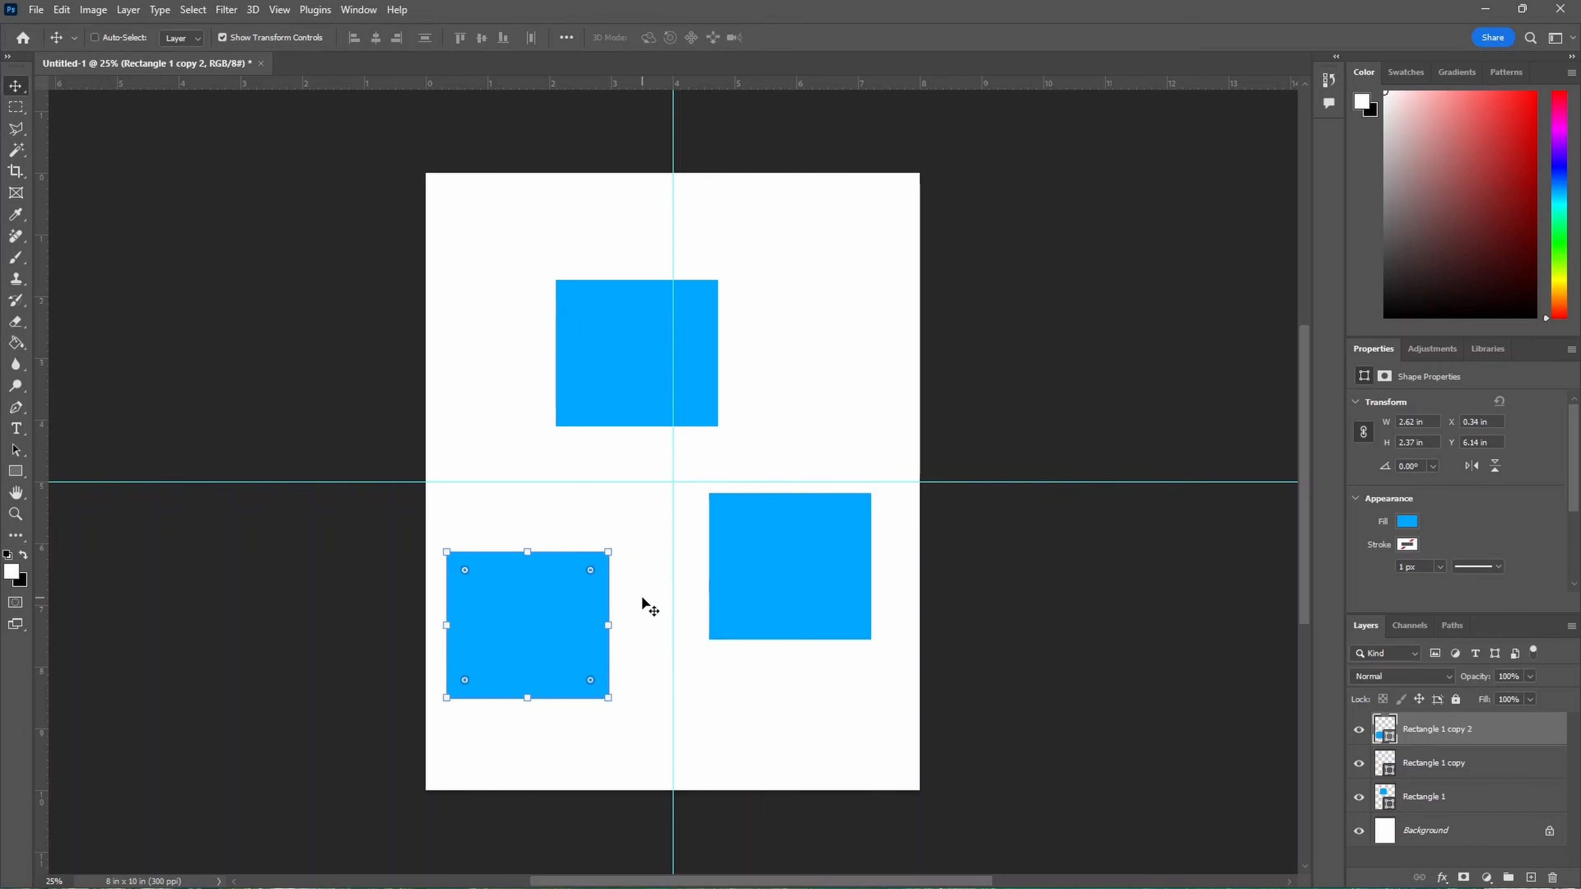
{"action": "left_click", "coordinate": [1408, 523]}
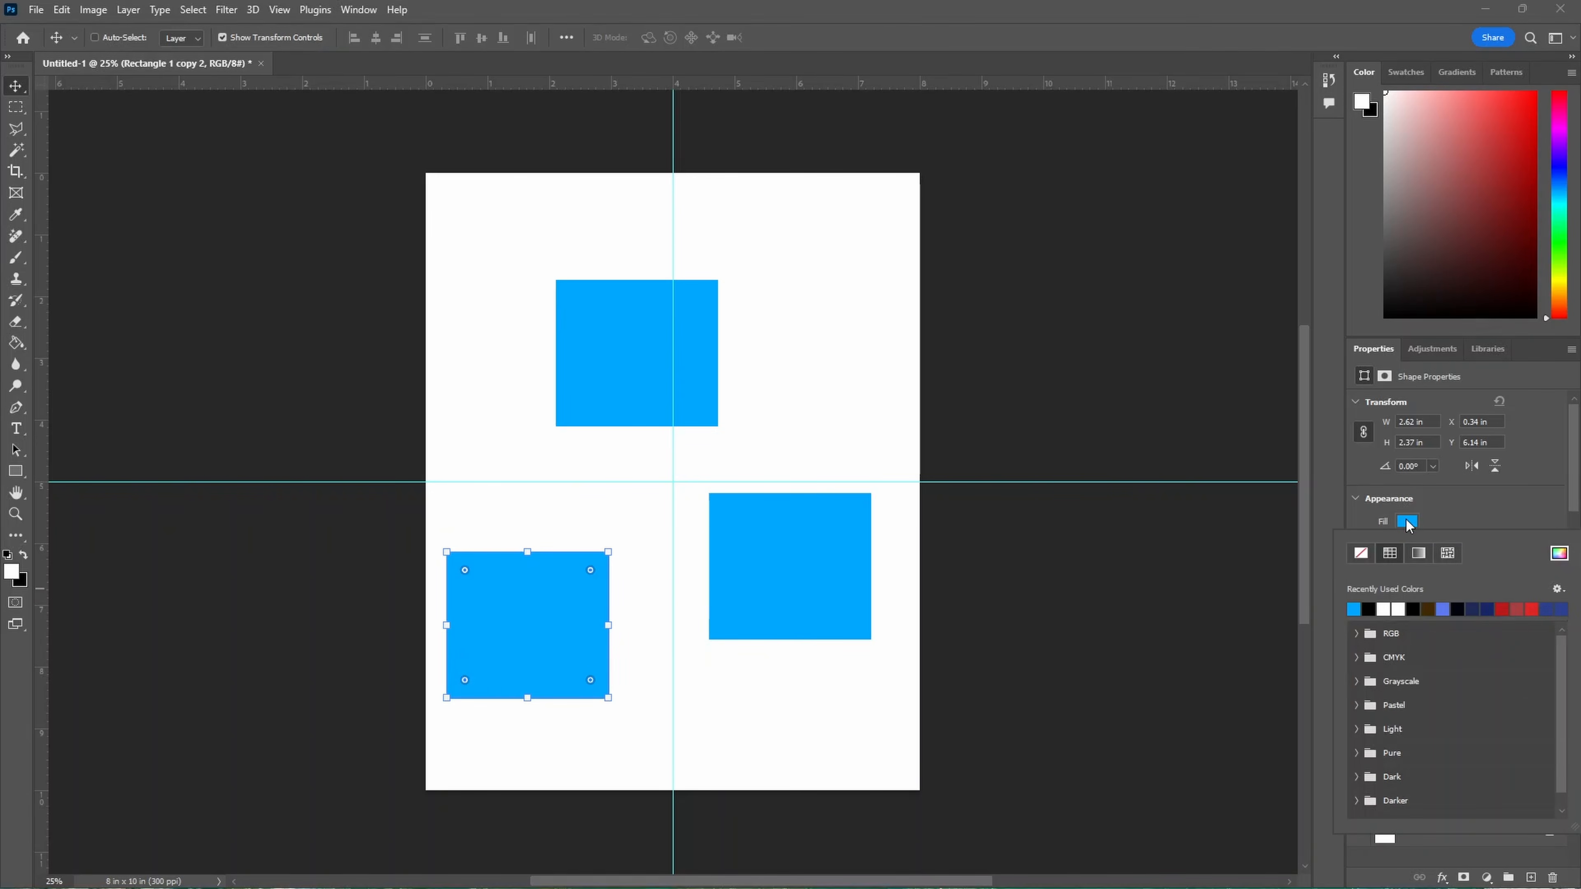
{"action": "left_click", "coordinate": [1503, 608]}
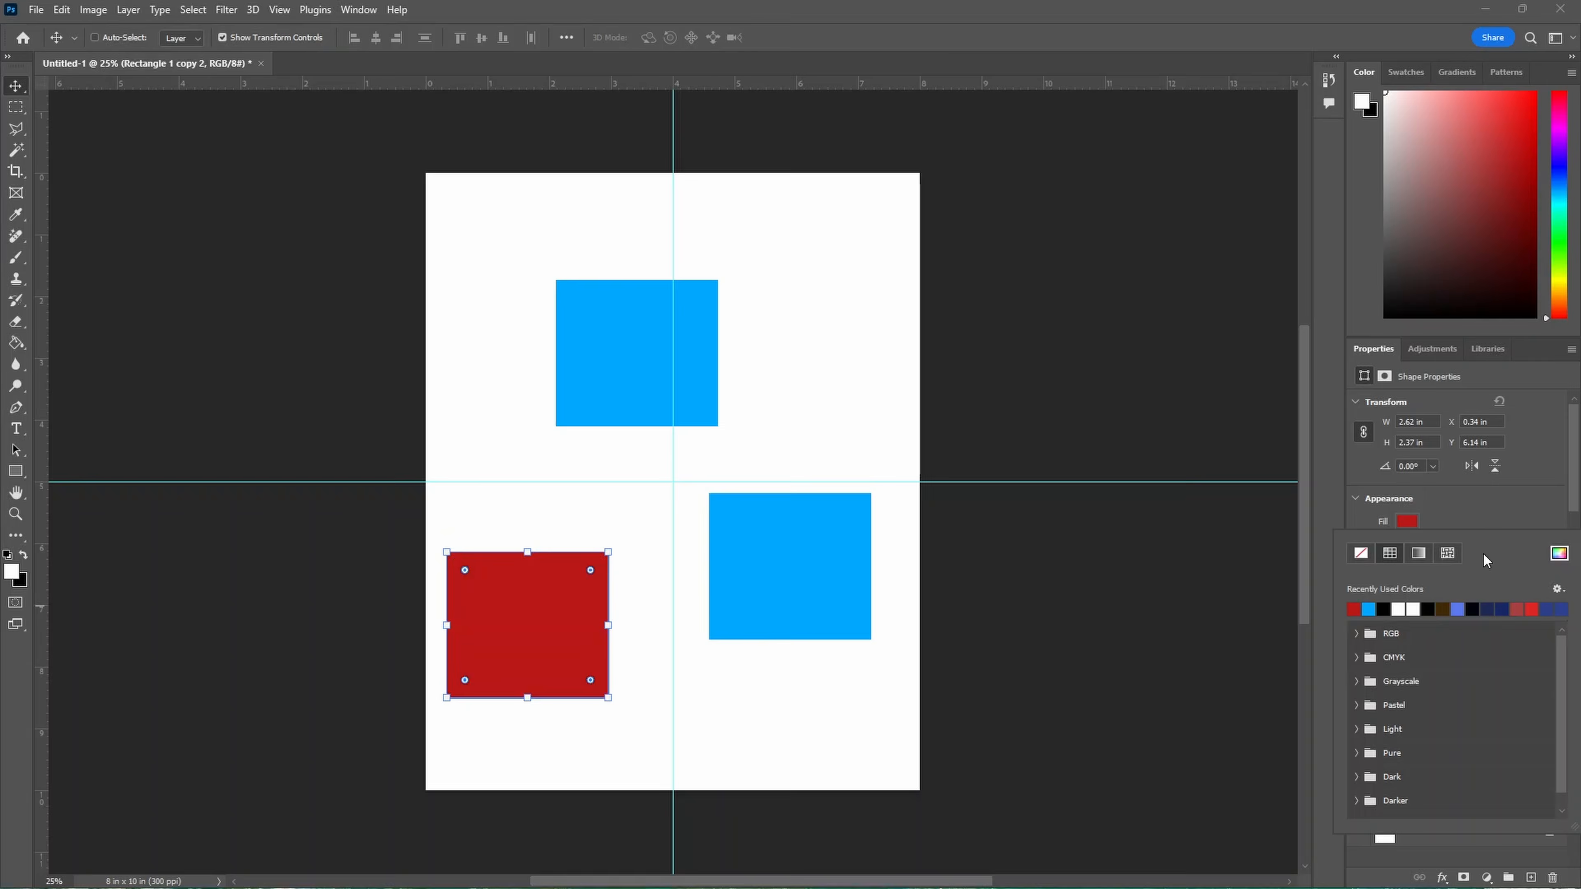
{"action": "left_click", "coordinate": [1467, 496]}
Fill the lower-right copy of the rectangle with dark blue and shift it slightly down and to the right.
{"action": "left_click", "coordinate": [1484, 771]}
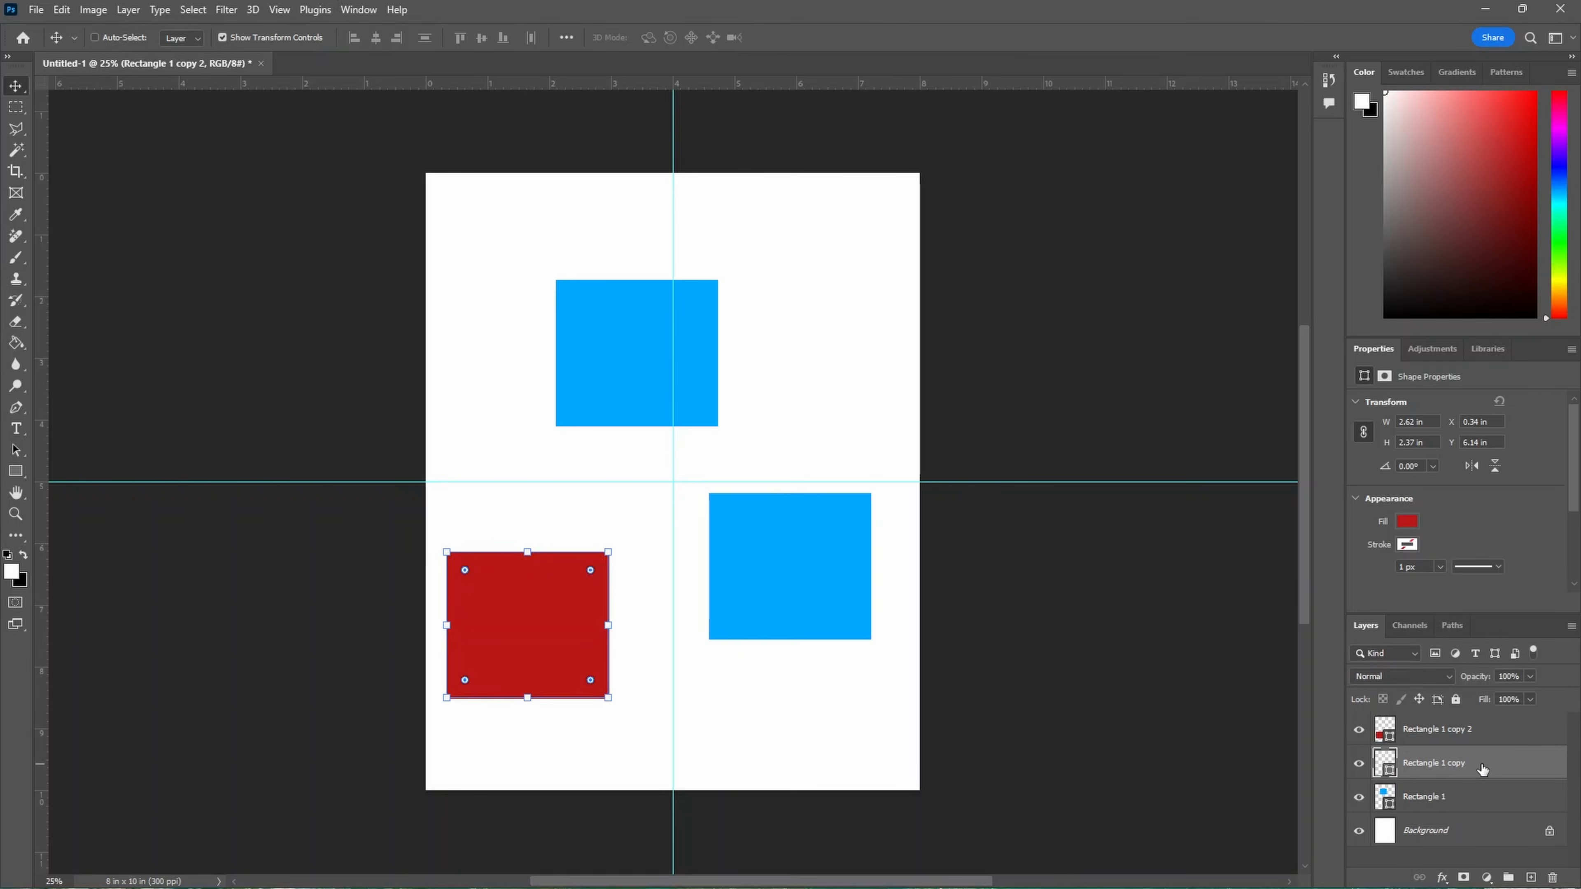
{"action": "left_click", "coordinate": [1410, 523]}
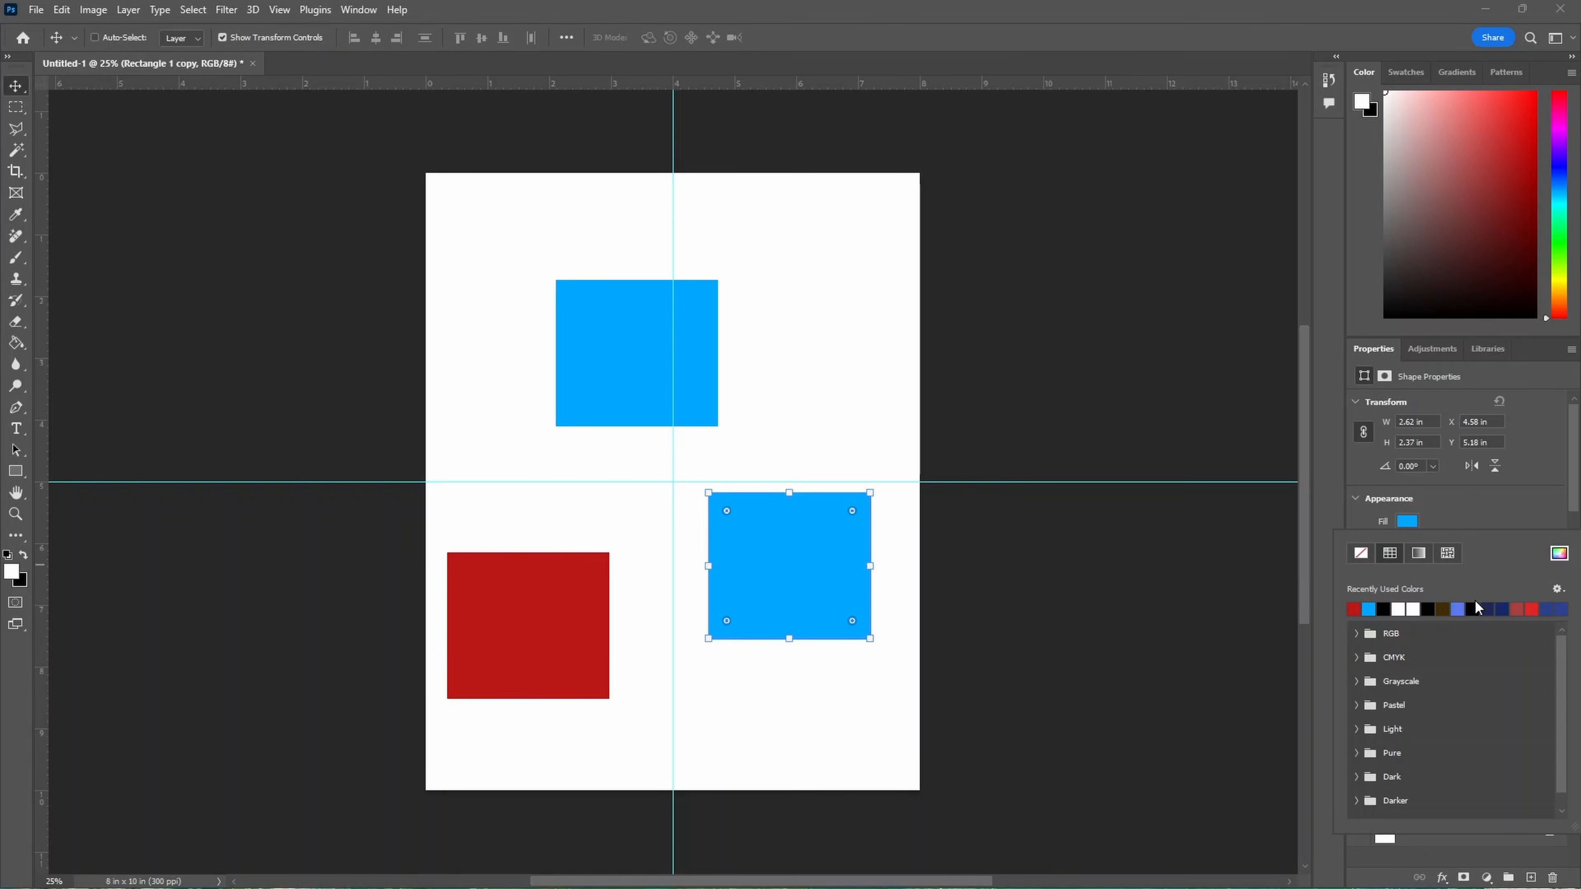
{"action": "left_click", "coordinate": [1564, 607]}
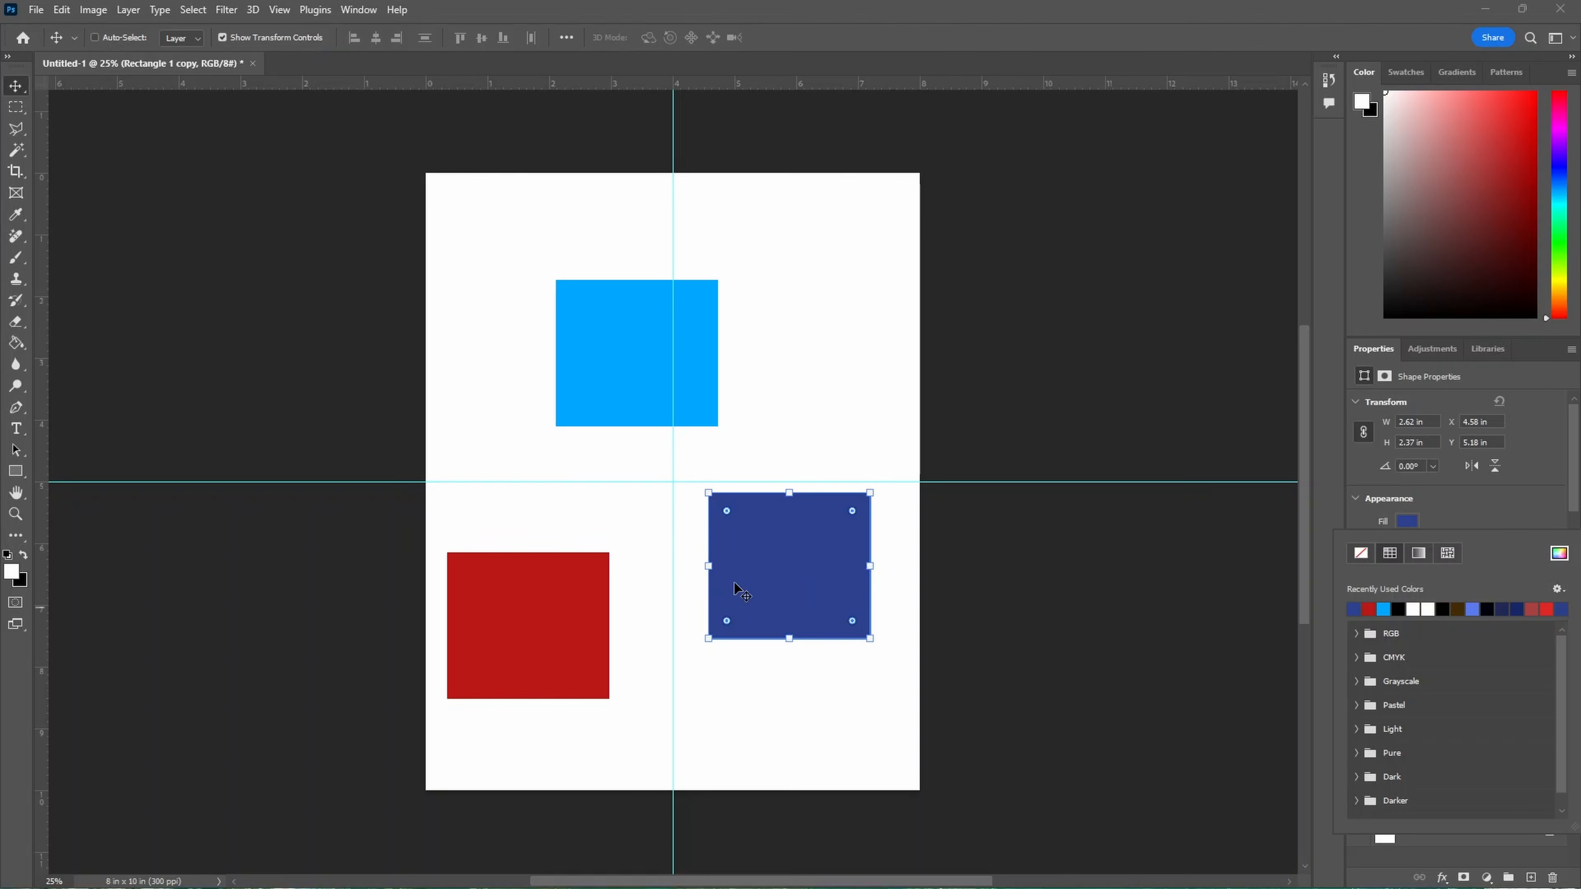
{"action": "mouse_move", "coordinate": [783, 588]}
{"action": "left_mouse_down"}
{"action": "mouse_move", "coordinate": [782, 485]}
{"action": "mouse_move", "coordinate": [782, 594]}
{"action": "left_mouse_up"}
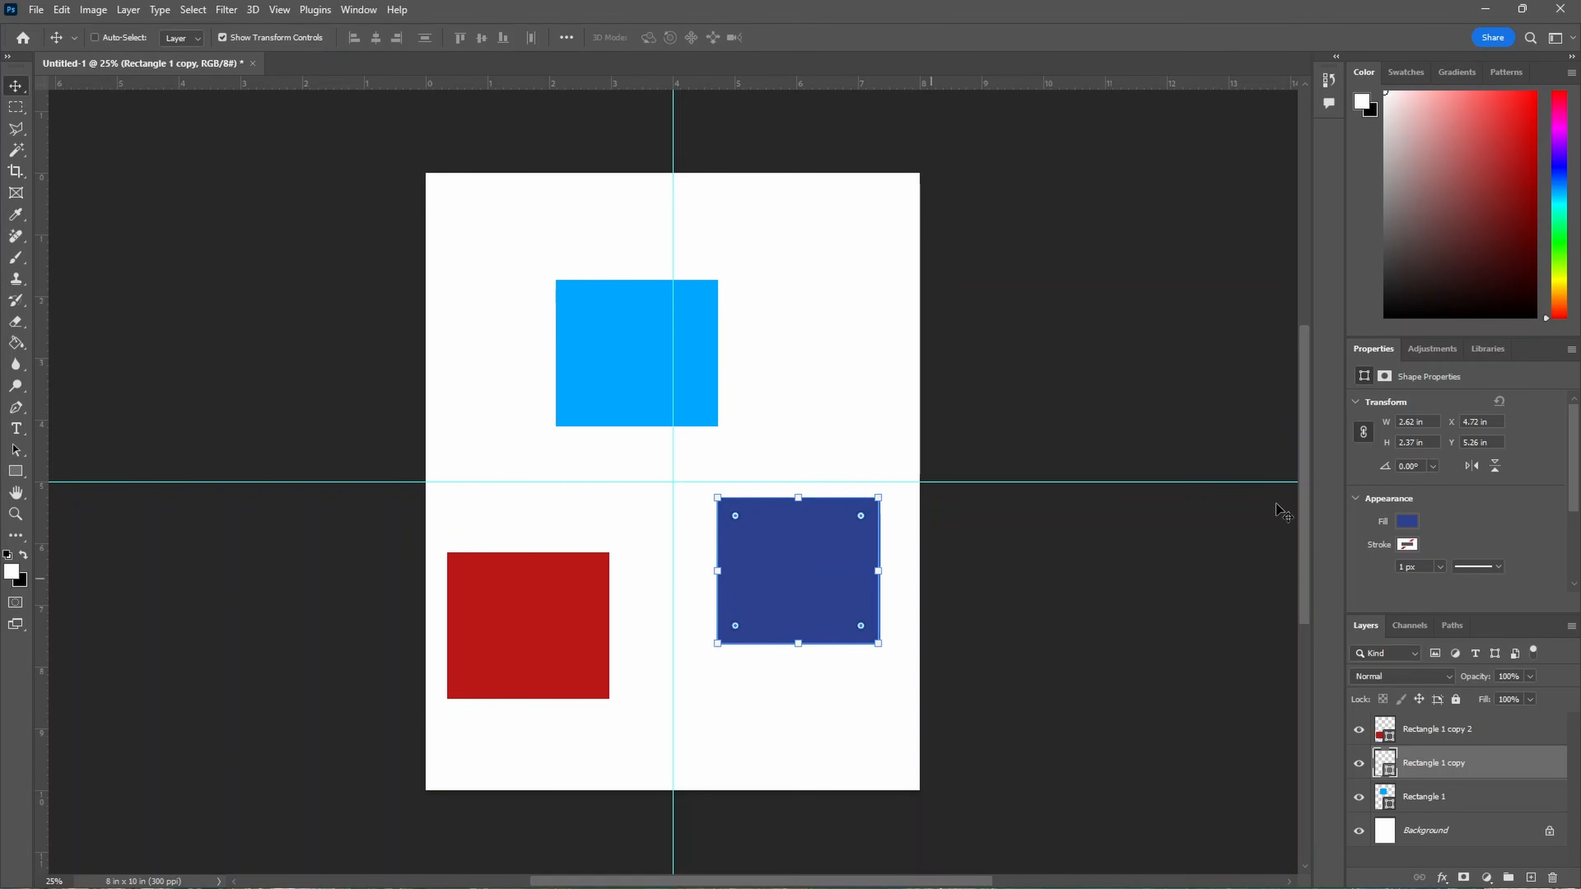
Unlink the dark blue rectangle's proportions, set its width to 142 mm and move it to the vertical middle of the canvas.
{"action": "left_click", "coordinate": [1364, 432]}
{"action": "key", "text": "Return"}
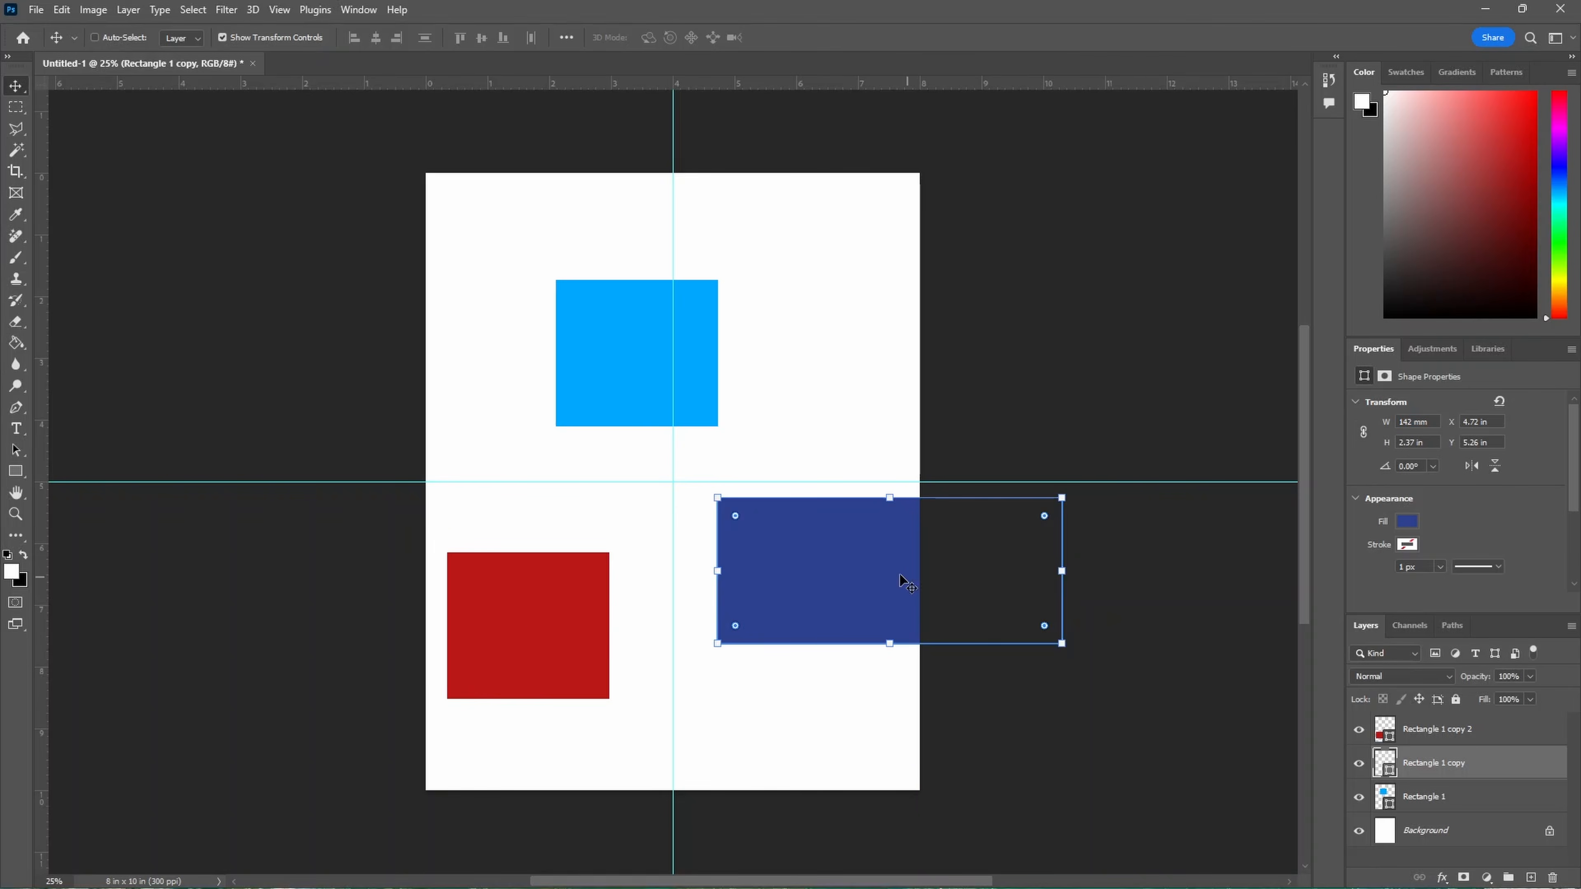
{"action": "left_click_drag", "start_coordinate": [900, 573], "coordinate": [693, 485]}
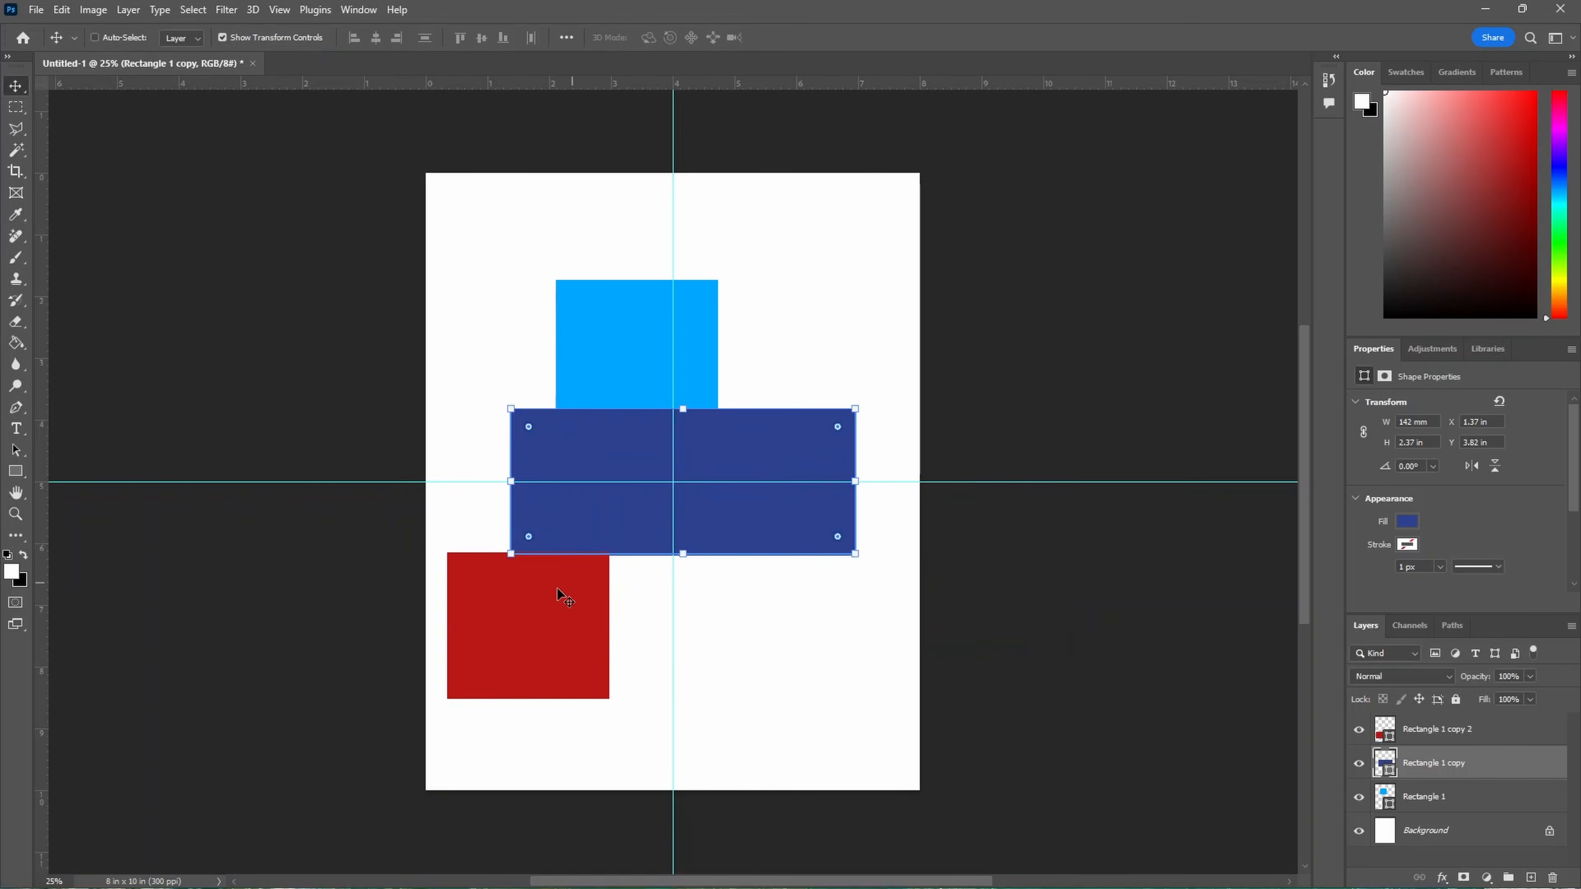
Move the red rectangle down clear of the dark blue one and set its width to 104 mm.
{"action": "left_click", "coordinate": [501, 637], "text": "ctrl"}
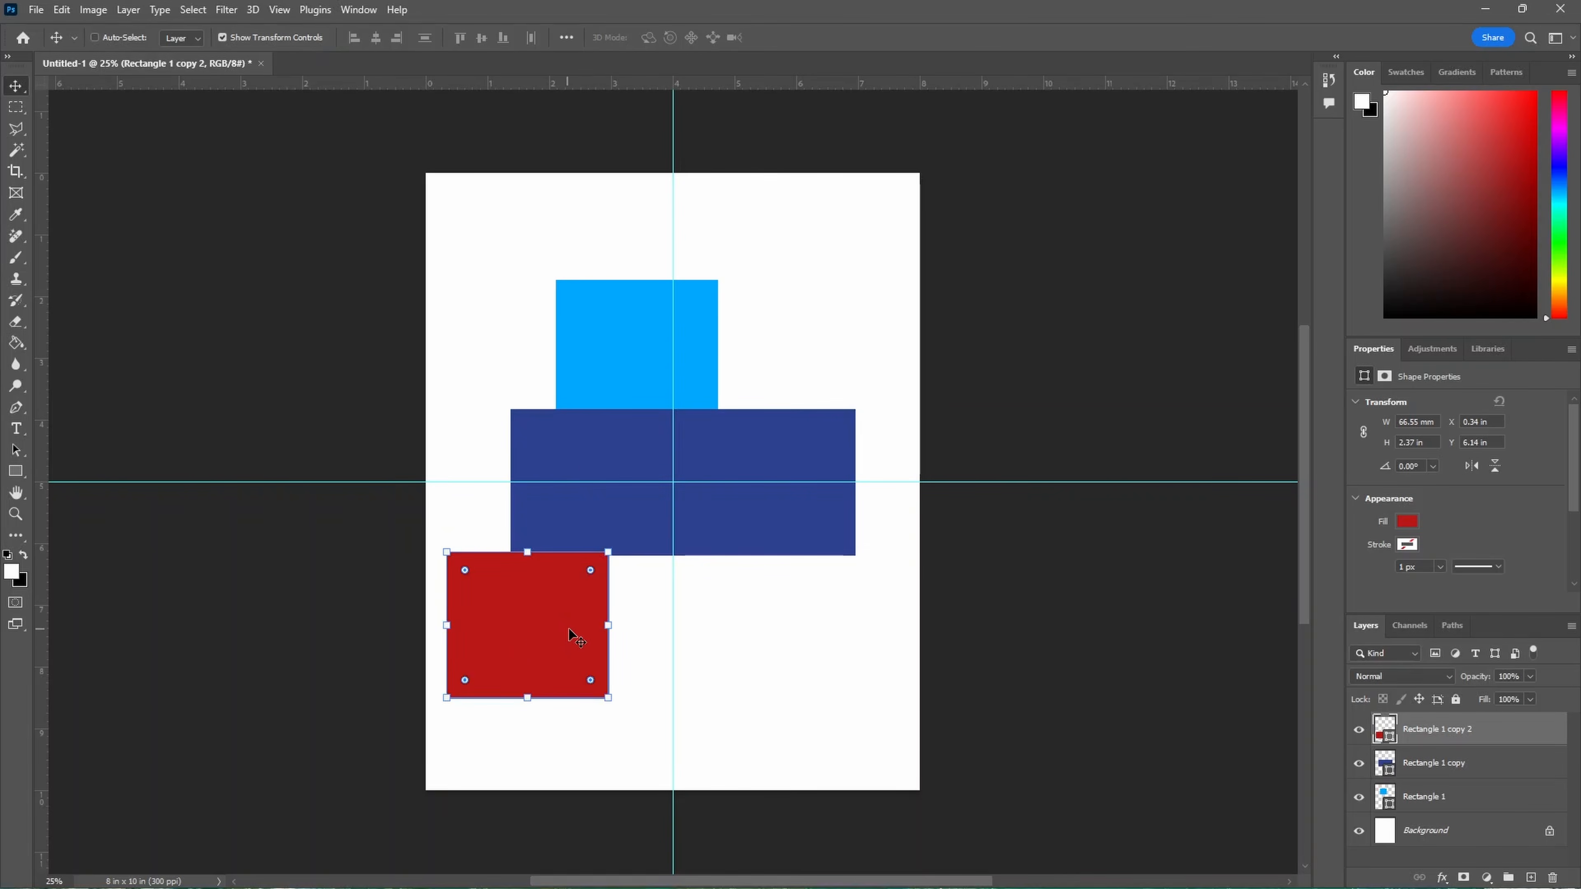
{"action": "left_click", "coordinate": [625, 357], "text": "ctrl"}
{"action": "left_click", "coordinate": [803, 492]}
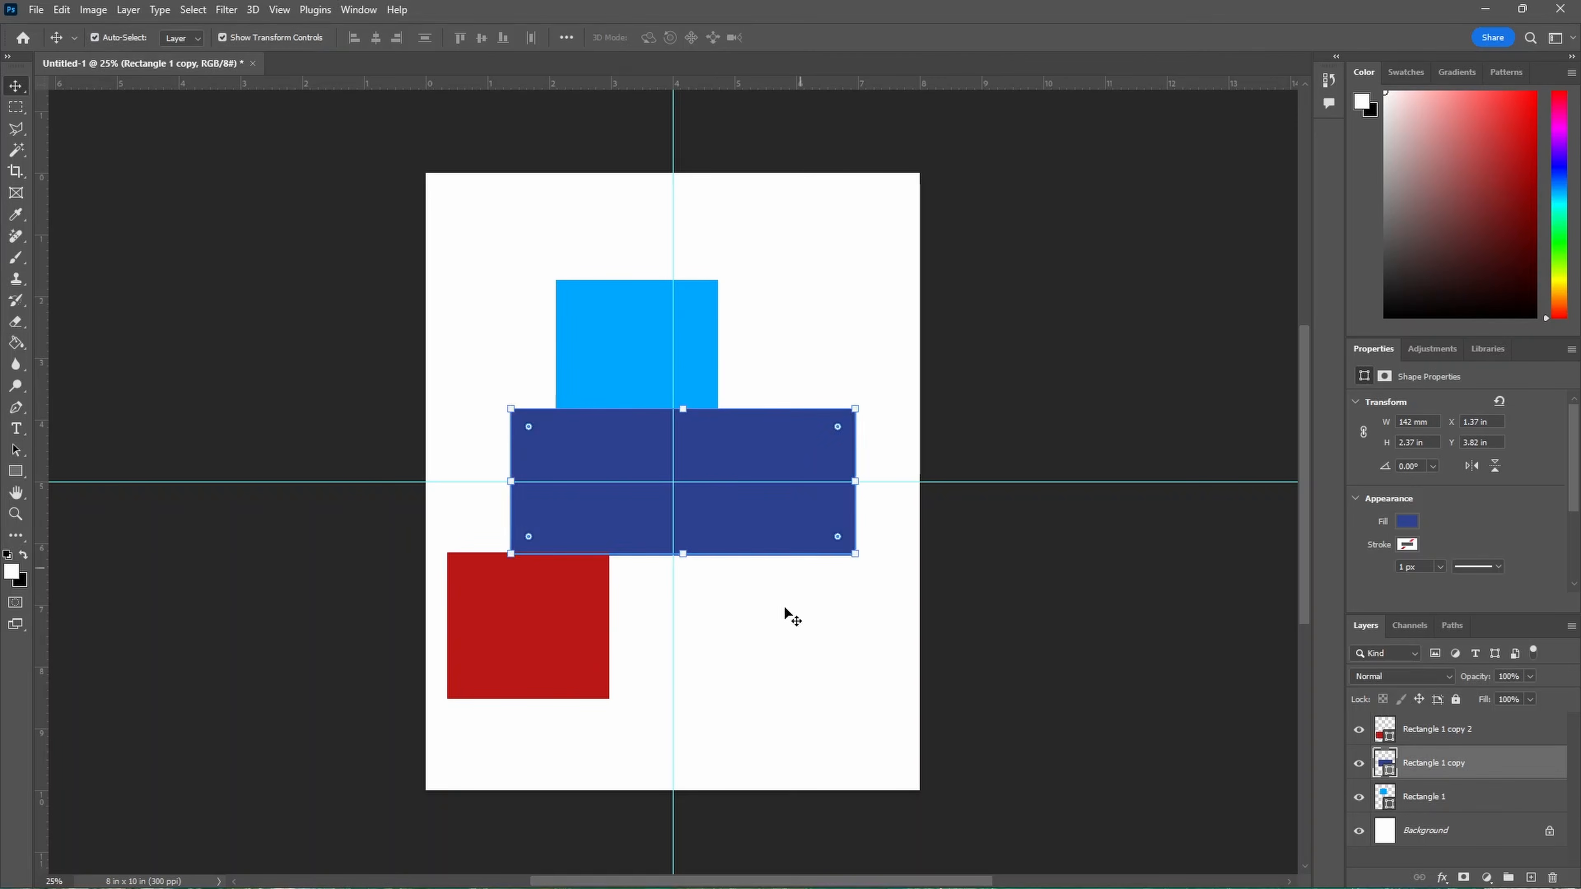
{"action": "left_click", "coordinate": [564, 660]}
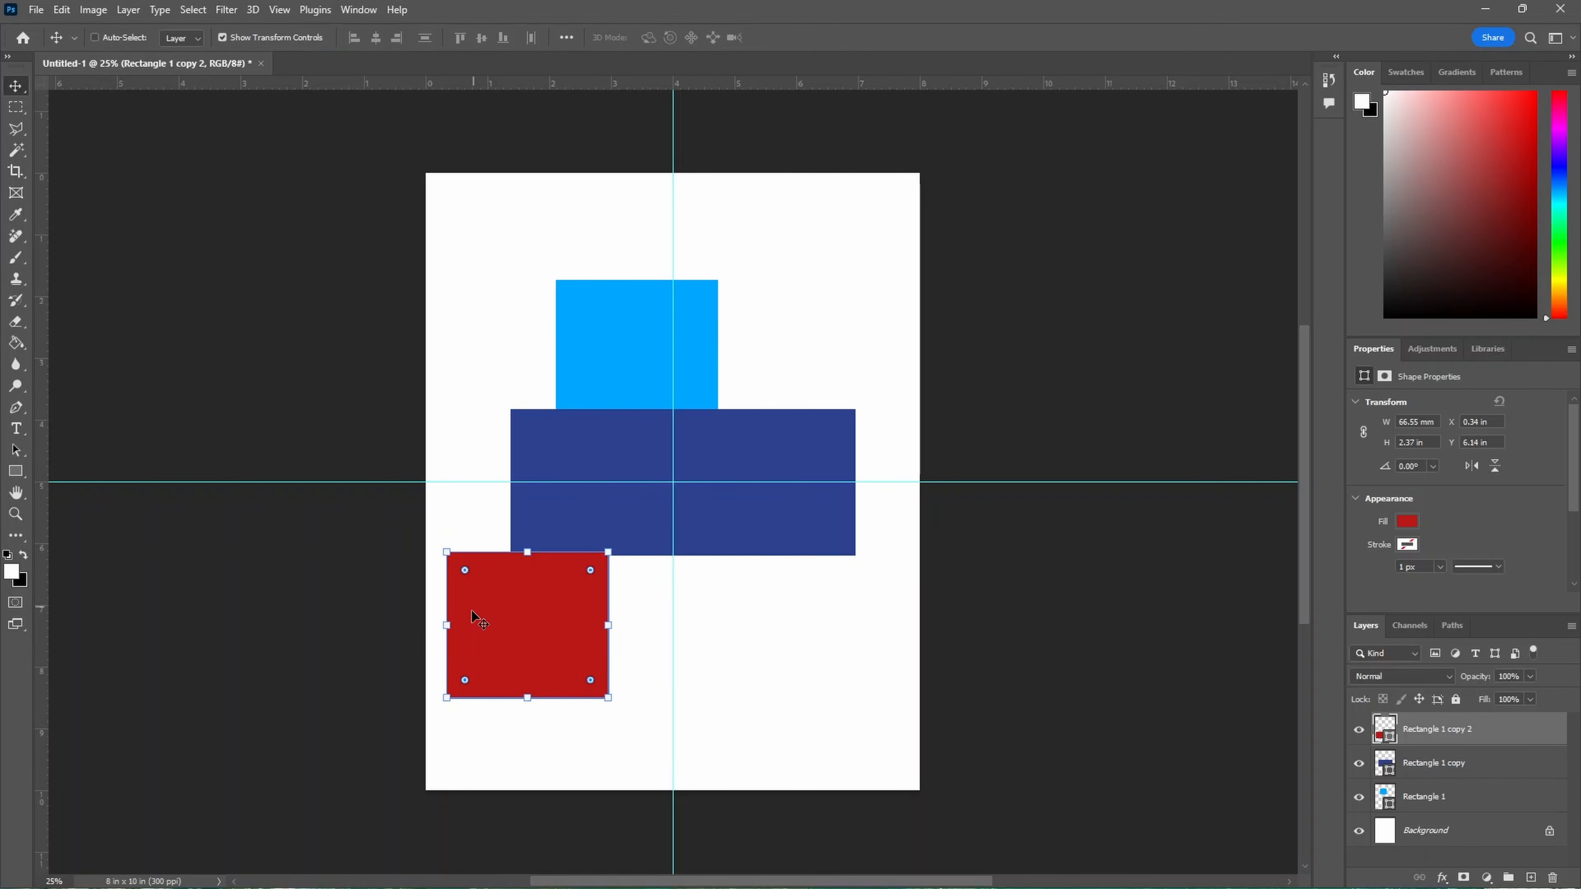
{"action": "left_click_drag", "start_coordinate": [526, 614], "coordinate": [564, 663]}
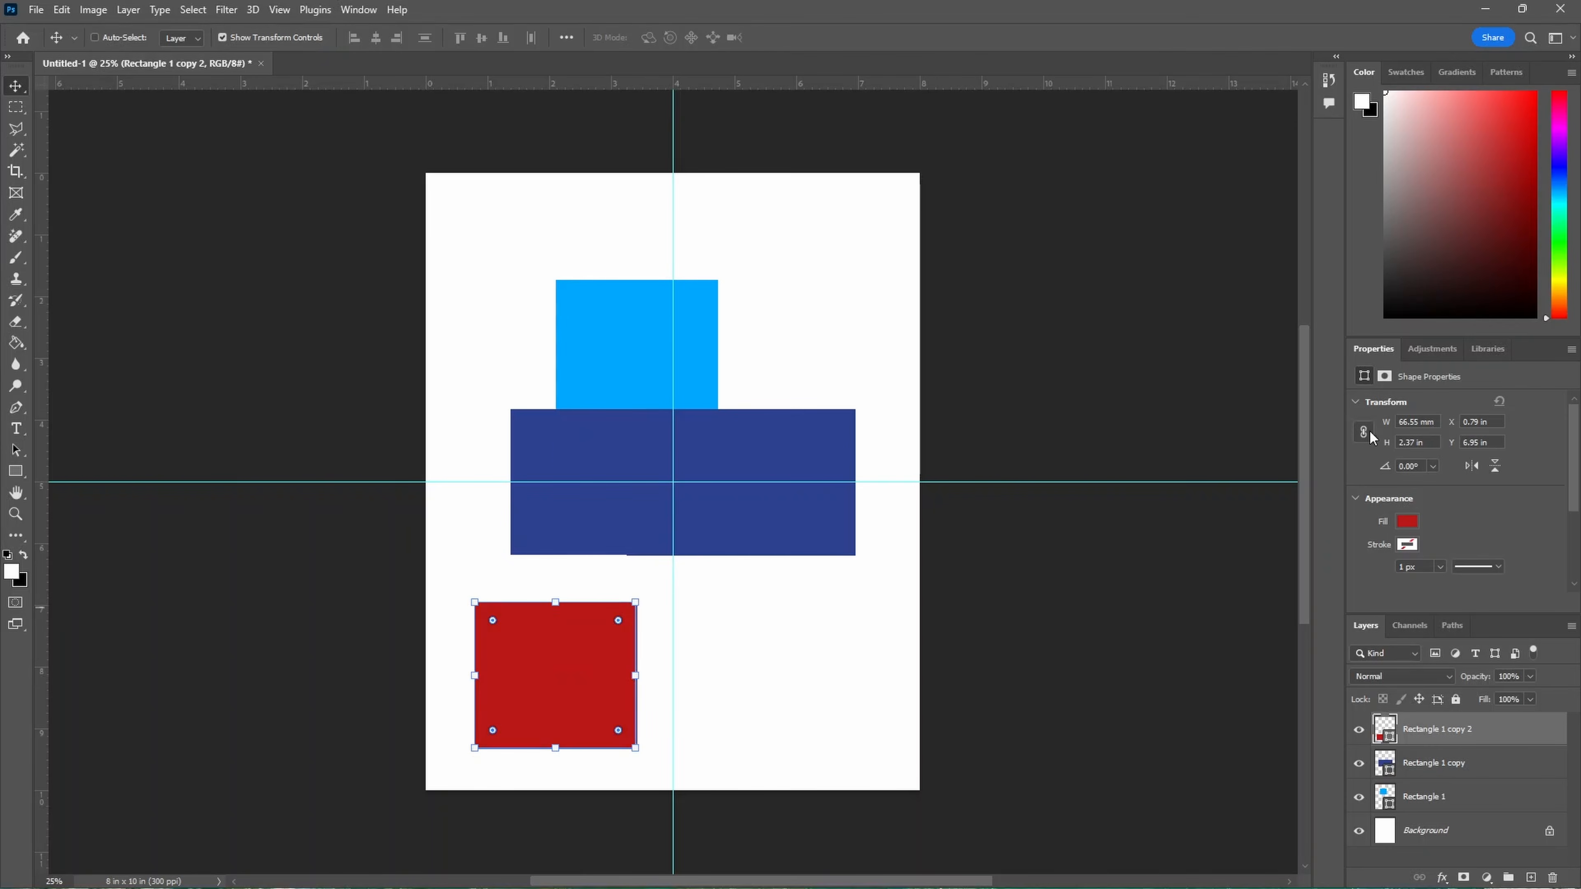
{"action": "left_click_drag", "start_coordinate": [1399, 422], "coordinate": [1436, 421]}
{"action": "type", "text": "104mm"}
{"action": "key", "text": "Return"}
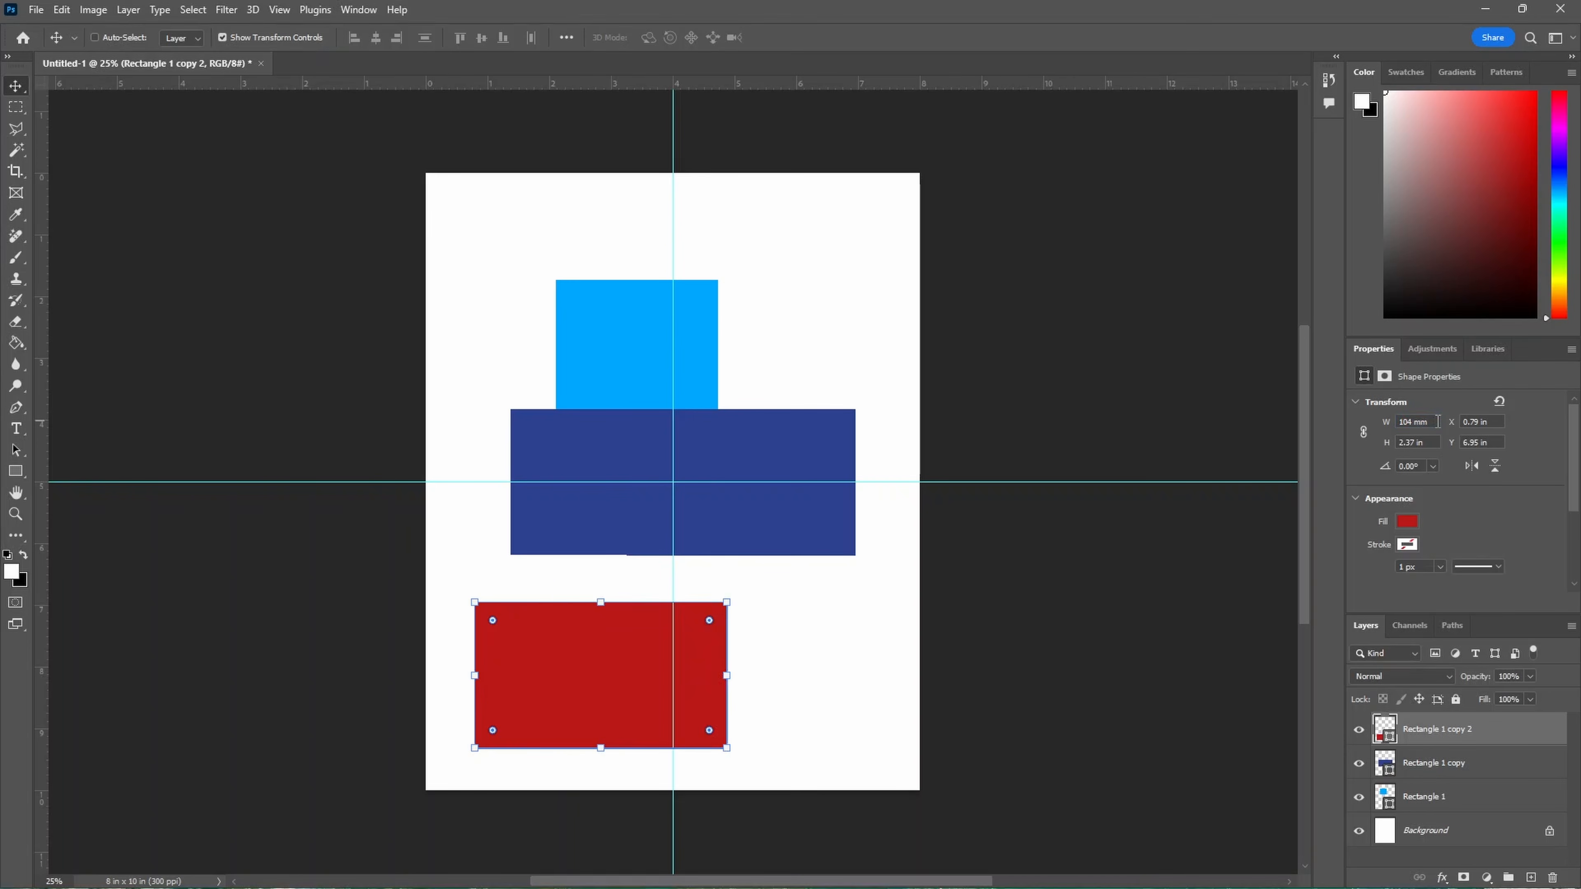
Set the width of the light blue rectangle to 58 mm.
{"action": "left_click", "coordinate": [616, 321], "text": "ctrl"}
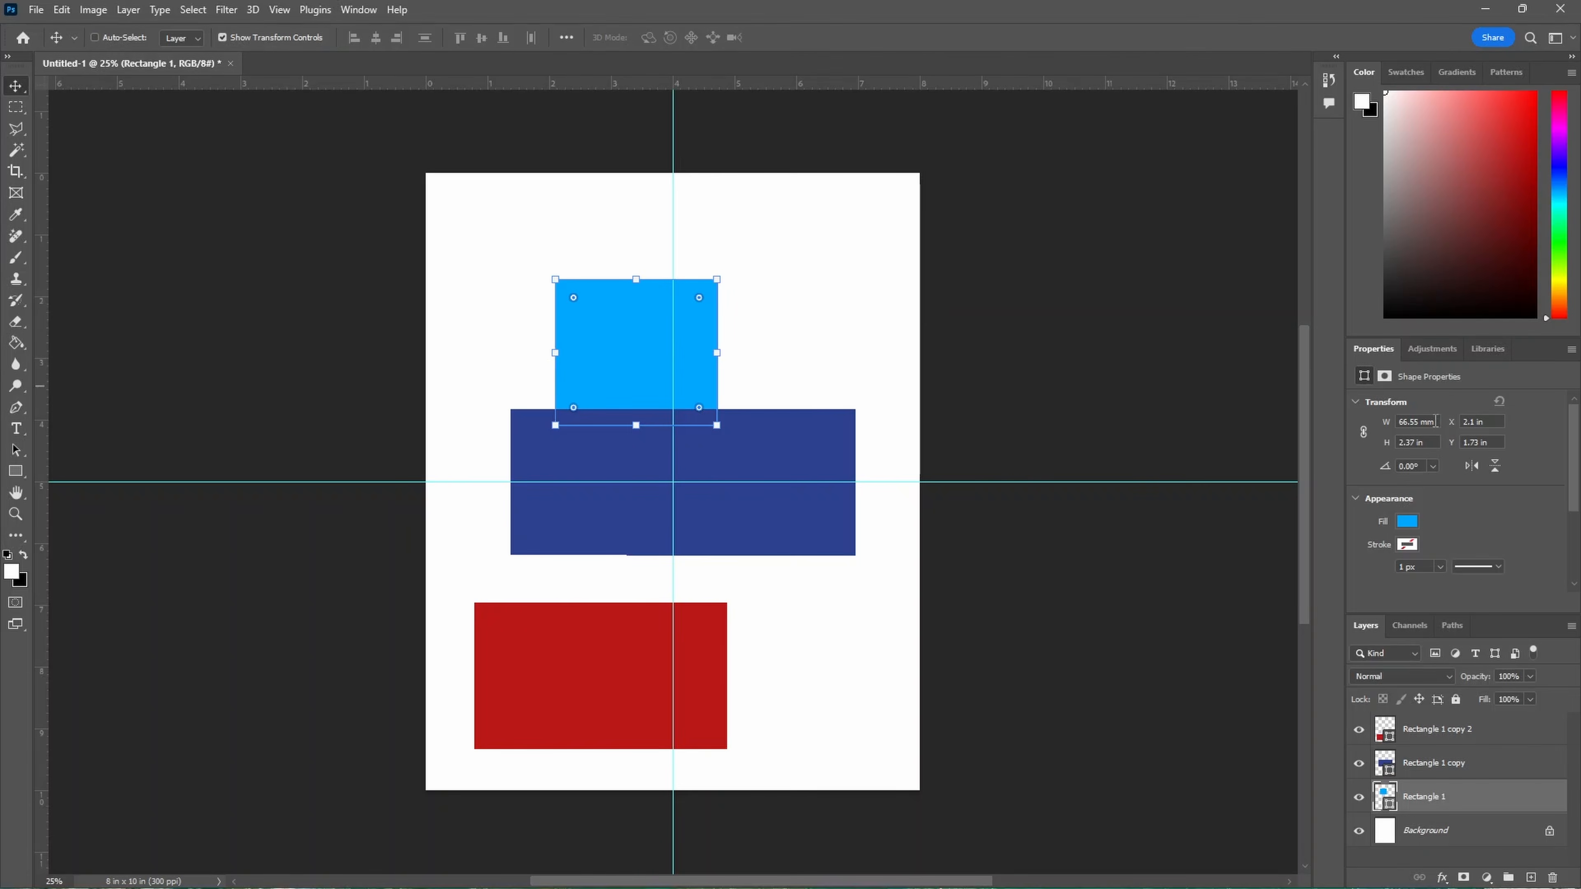
{"action": "left_click_drag", "start_coordinate": [1427, 420], "coordinate": [1399, 422]}
{"action": "type", "text": "58"}
{"action": "key", "text": "Return"}
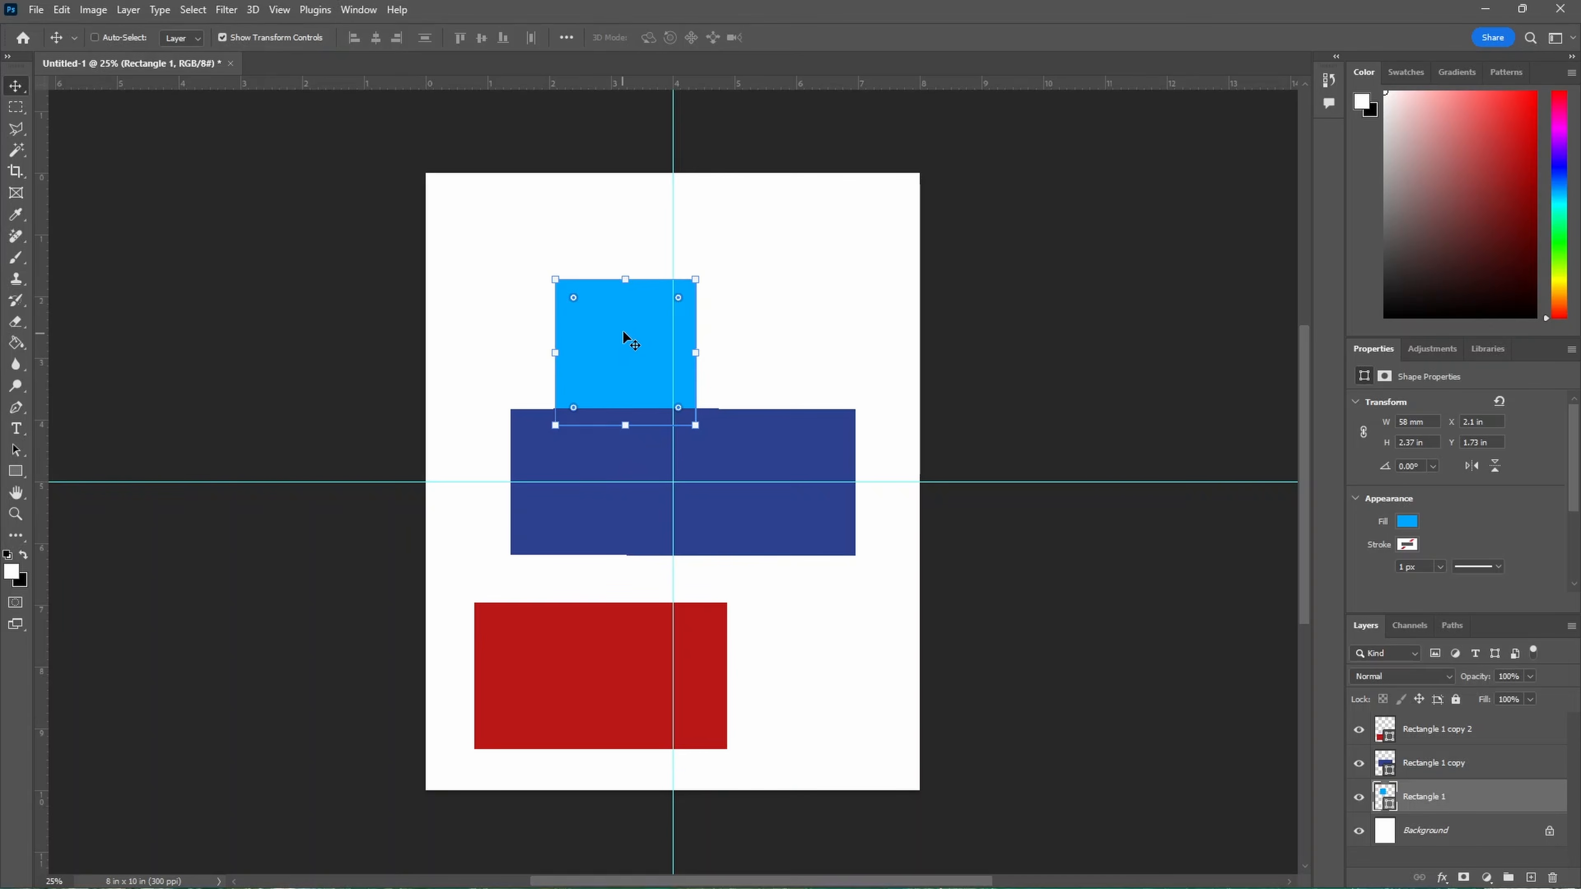
Stack the light blue, dark blue and red rectangles on top of each other, centred where the two guides cross.
{"action": "left_click_drag", "start_coordinate": [625, 343], "coordinate": [780, 460]}
{"action": "left_click", "coordinate": [809, 438], "text": "ctrl"}
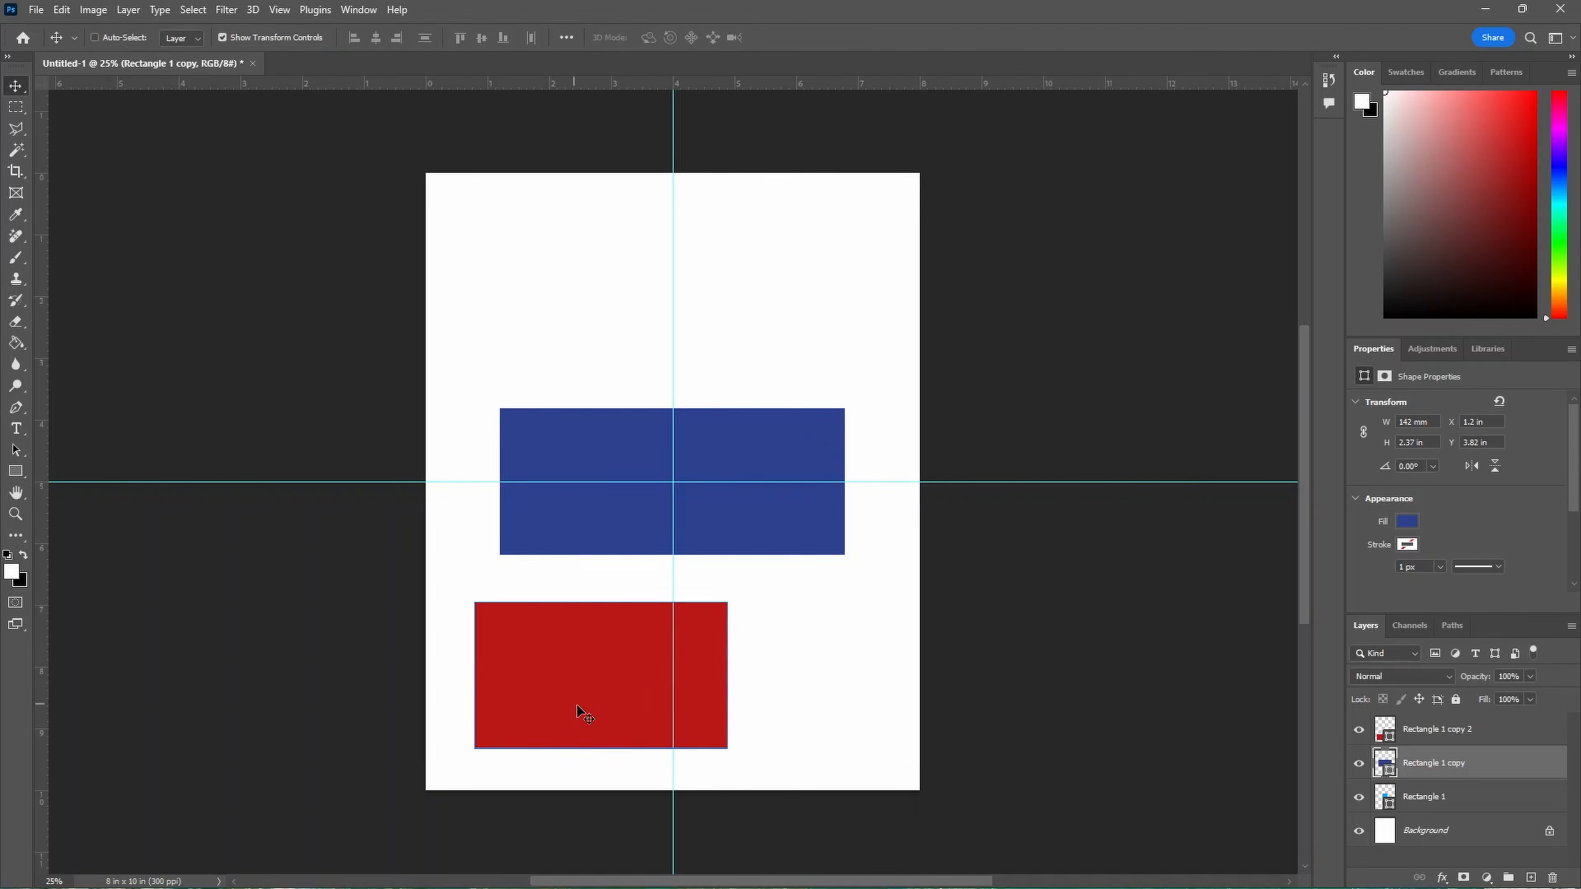
{"action": "left_click", "coordinate": [600, 673], "text": "ctrl"}
{"action": "left_click_drag", "start_coordinate": [600, 673], "coordinate": [660, 507]}
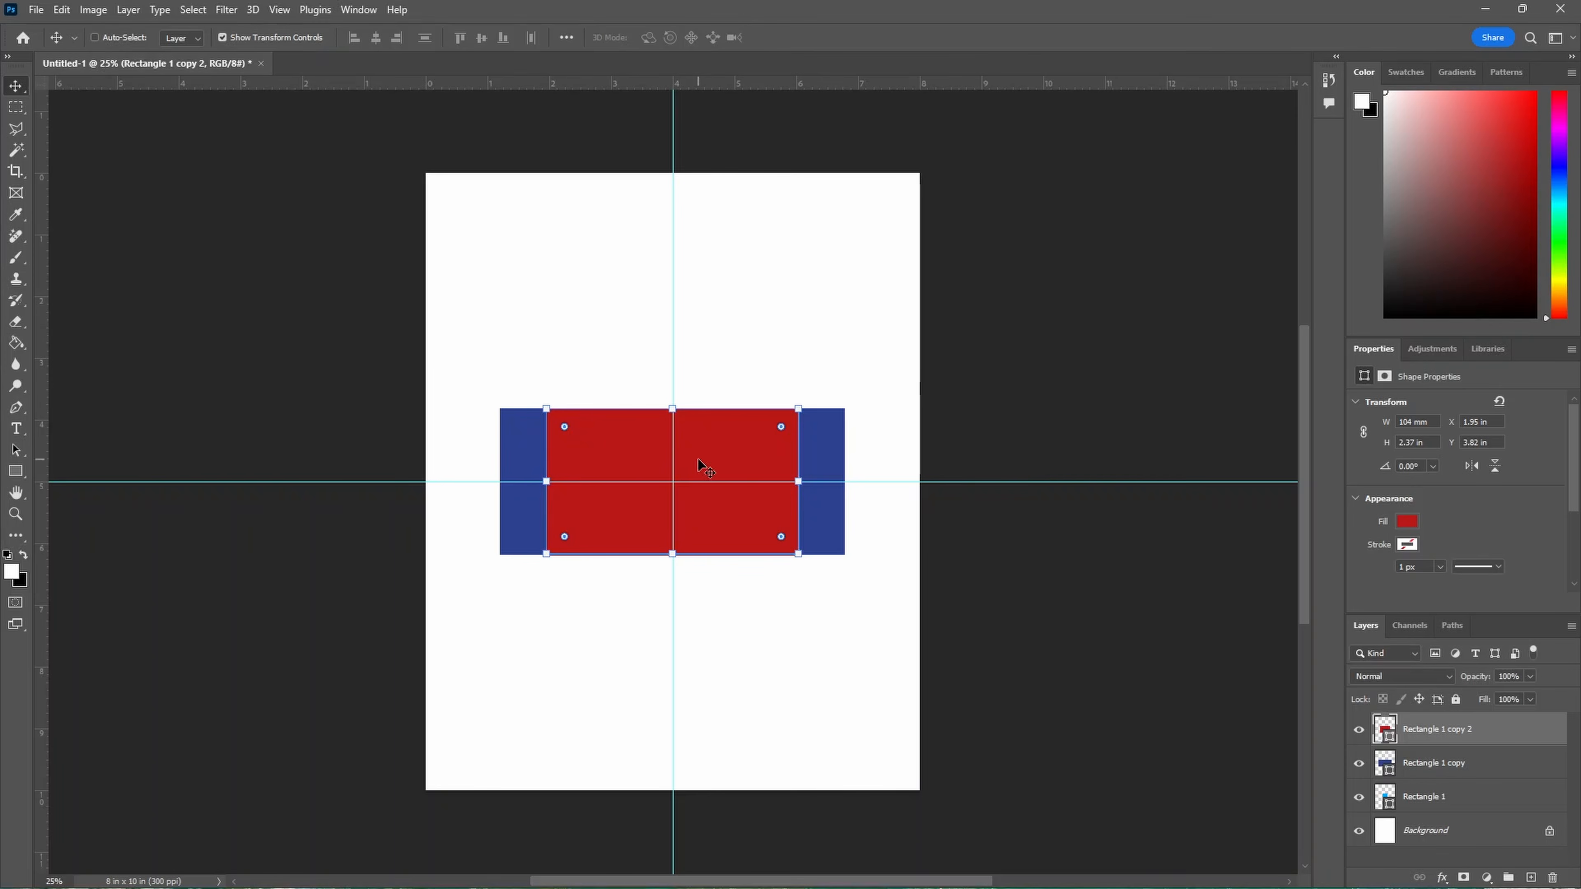
Add vertical guides snapped to the left and right edges of the red rectangle and check the Snap To options.
{"action": "left_click_drag", "start_coordinate": [40, 297], "coordinate": [545, 298]}
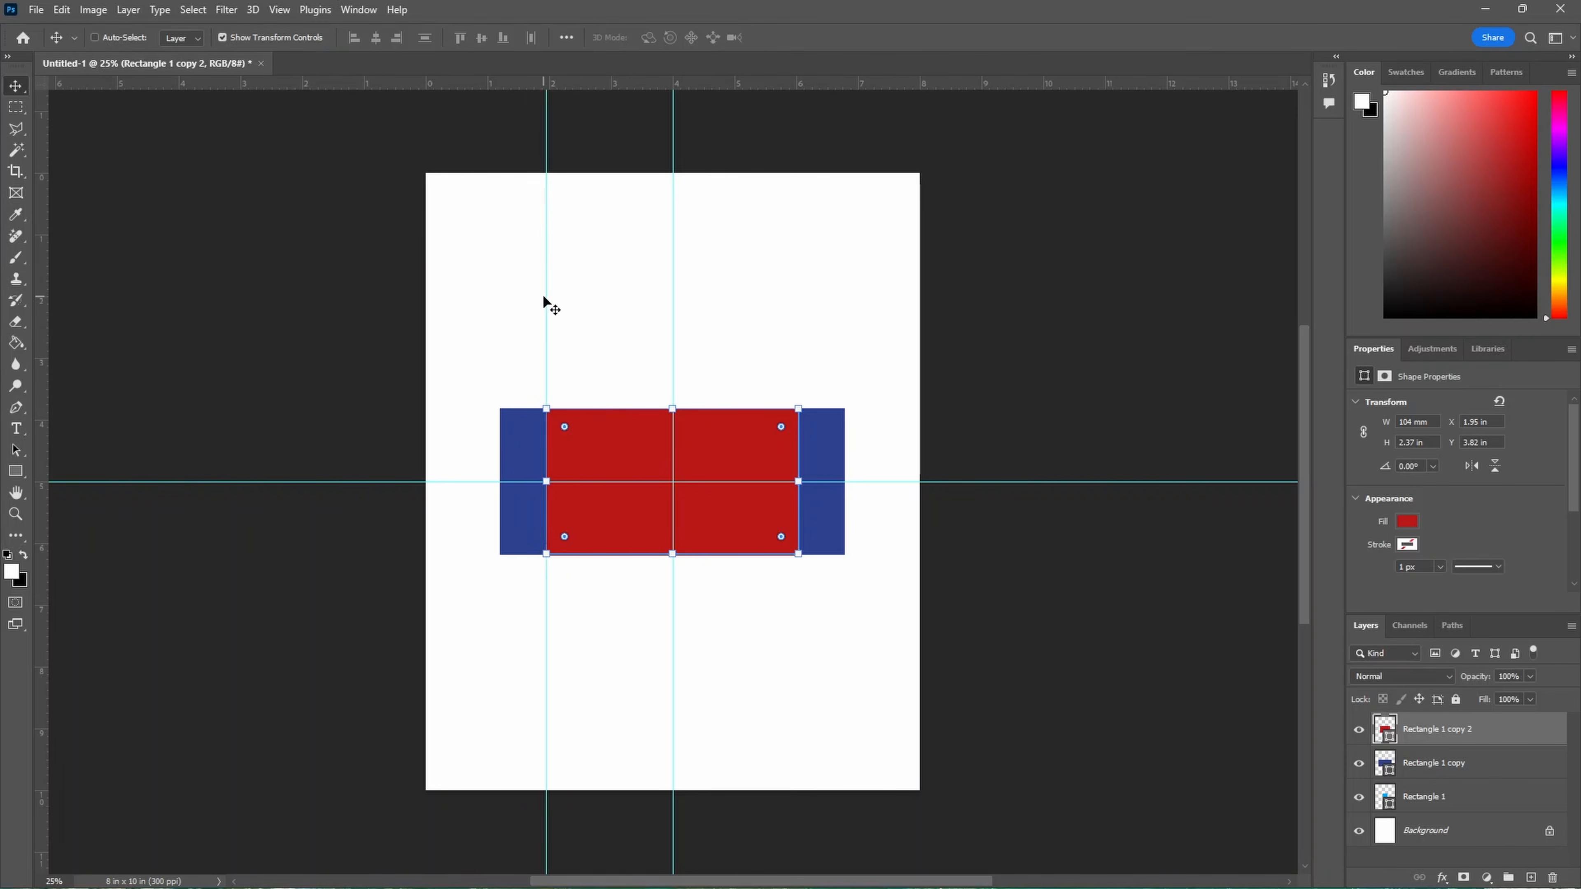
{"action": "left_click_drag", "start_coordinate": [41, 275], "coordinate": [794, 294]}
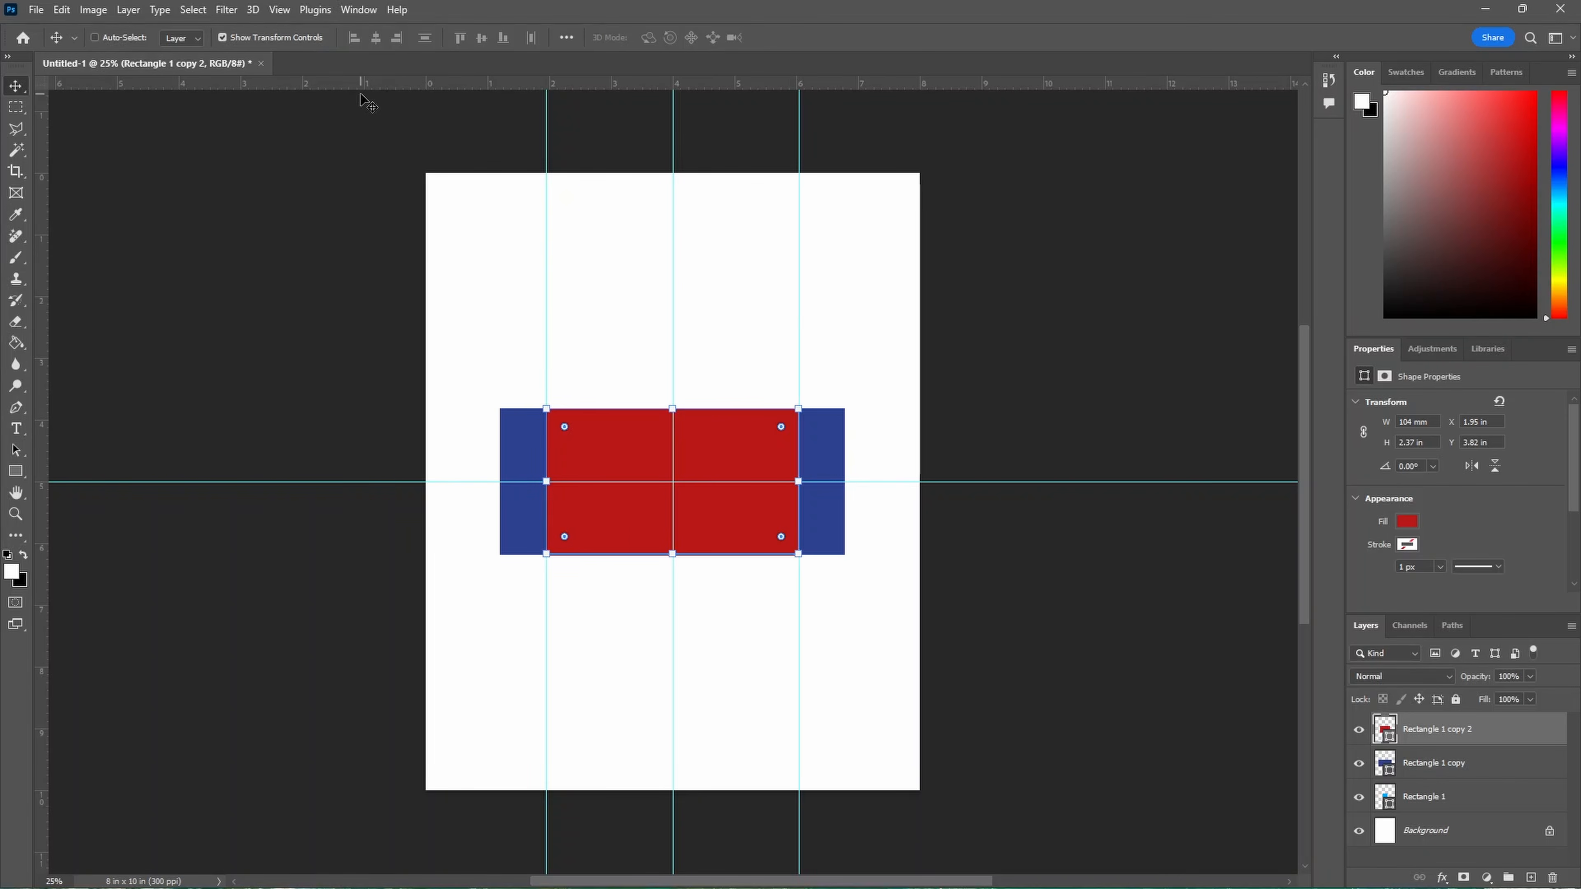
{"action": "left_click", "coordinate": [280, 10]}
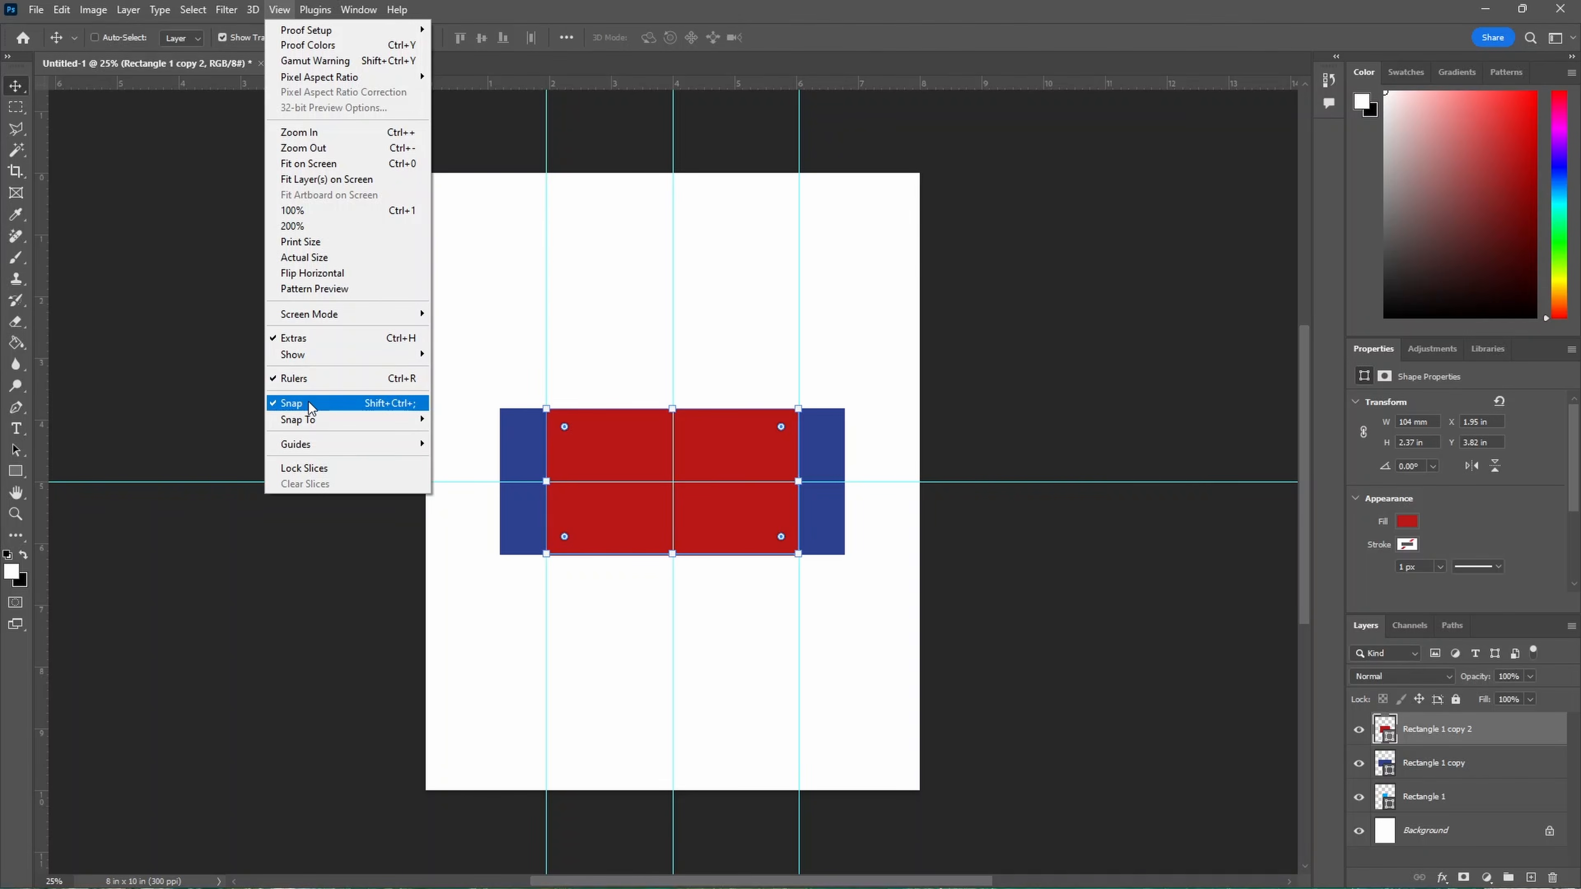
{"action": "mouse_move", "coordinate": [311, 423]}
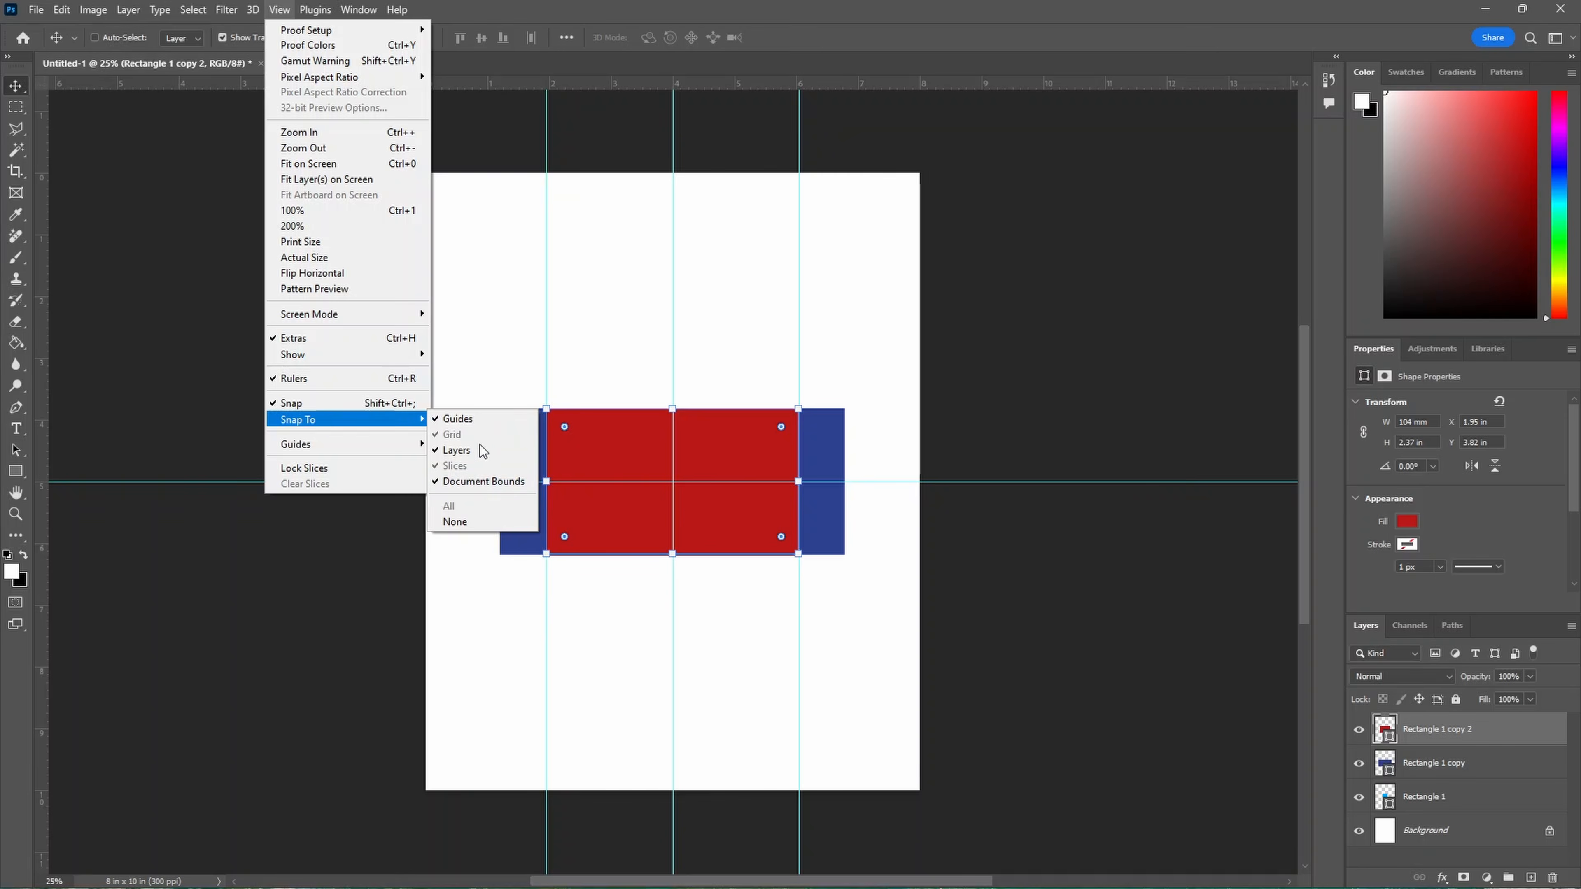
{"action": "left_click", "coordinate": [476, 327]}
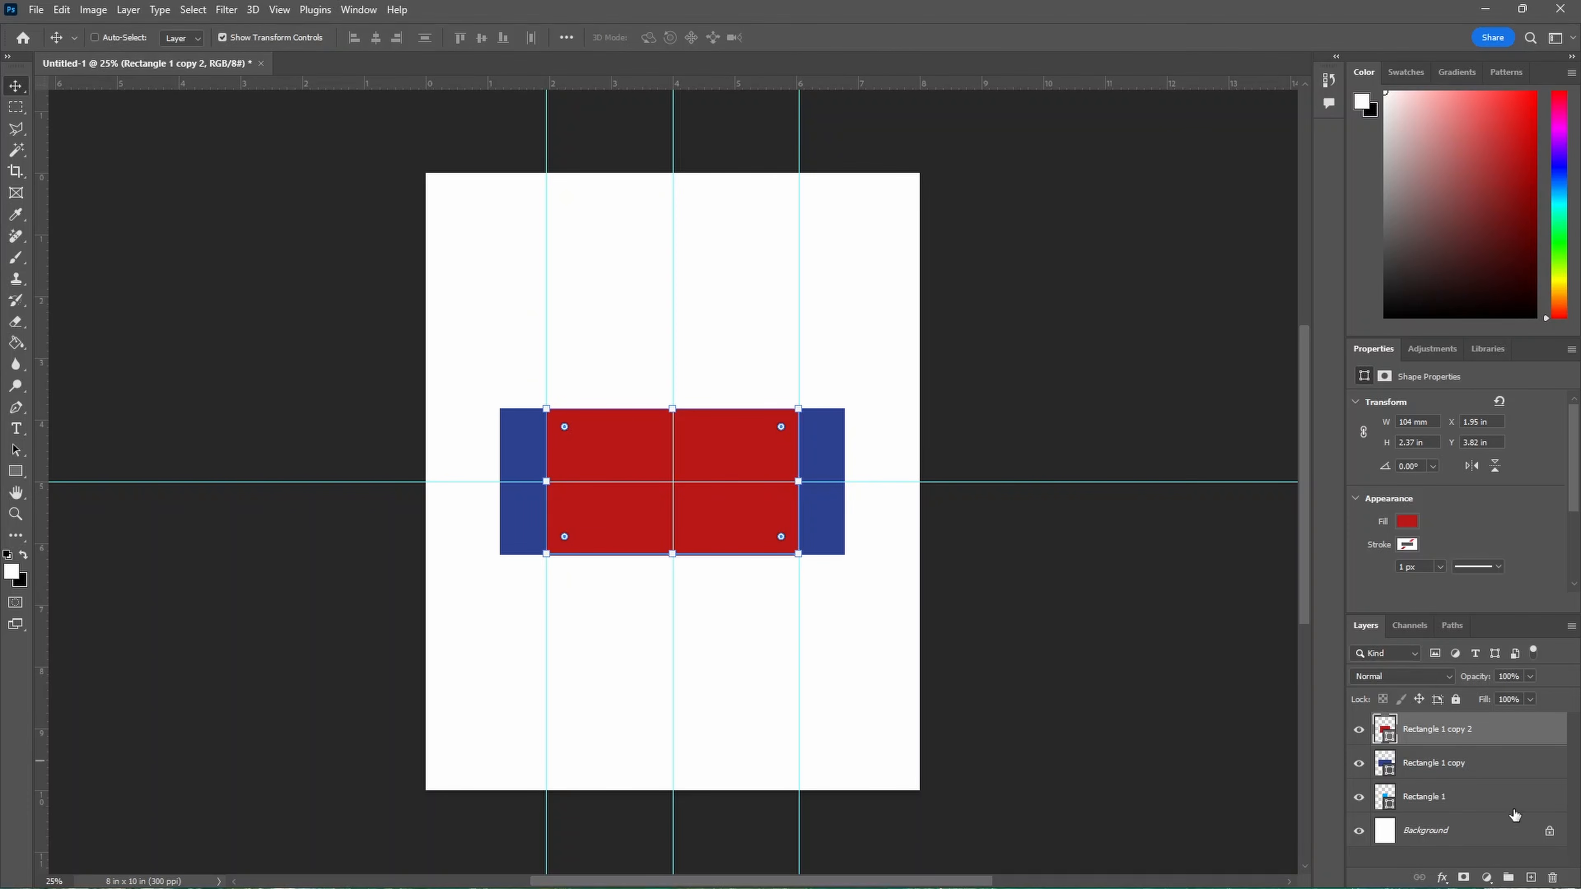
Hide the red rectangle and add vertical guides snapped to the left and right edges of the dark blue rectangle.
{"action": "left_click", "coordinate": [1359, 730]}
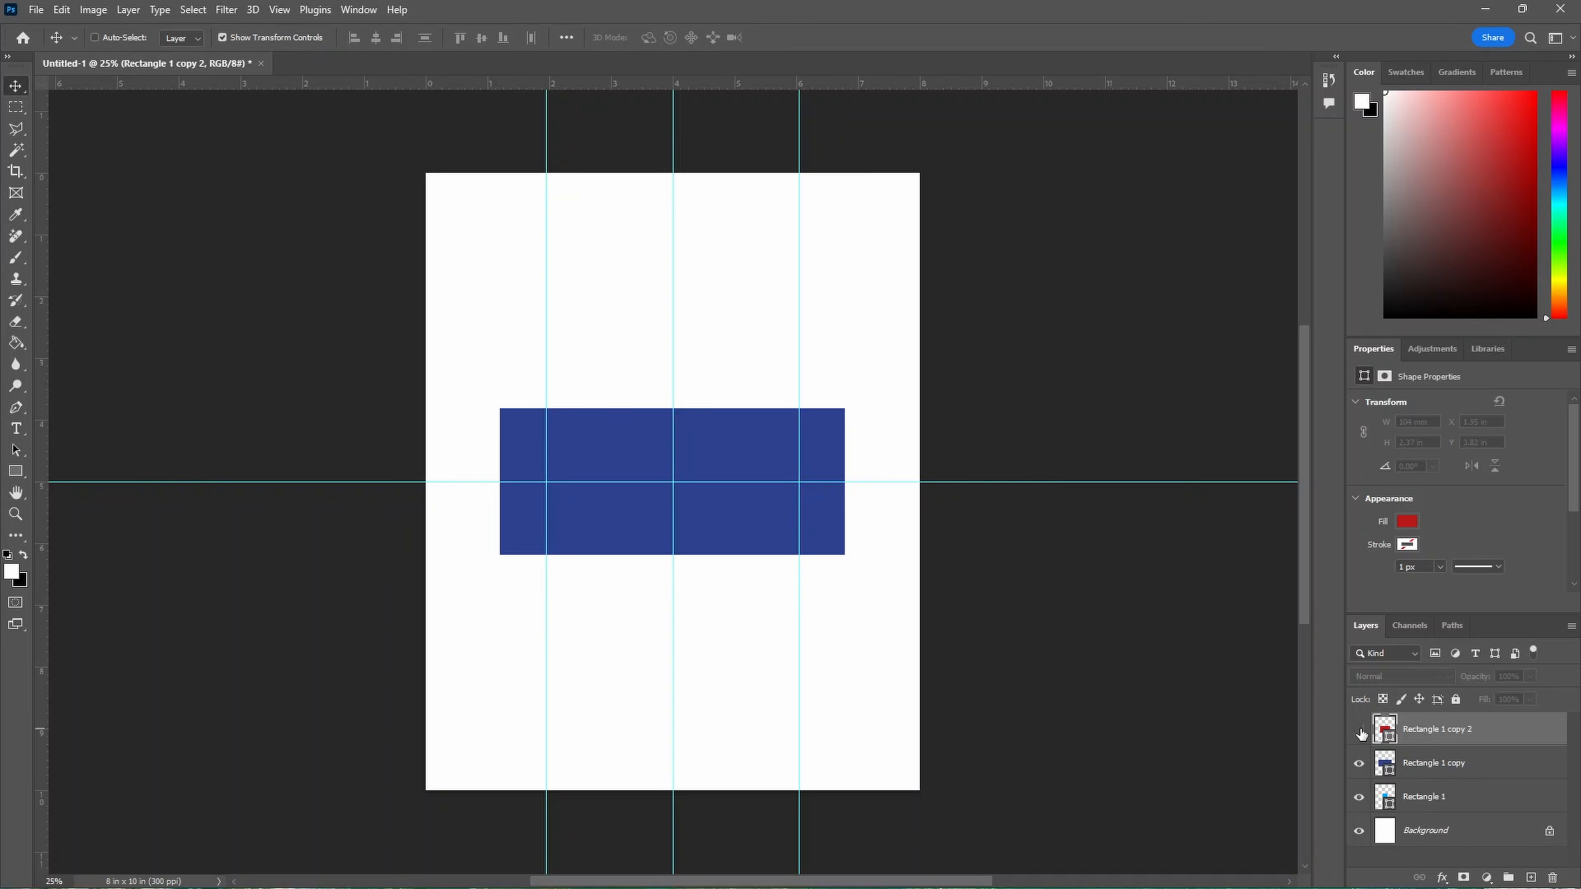
{"action": "left_click", "coordinate": [1469, 771]}
{"action": "left_click_drag", "start_coordinate": [43, 287], "coordinate": [500, 311]}
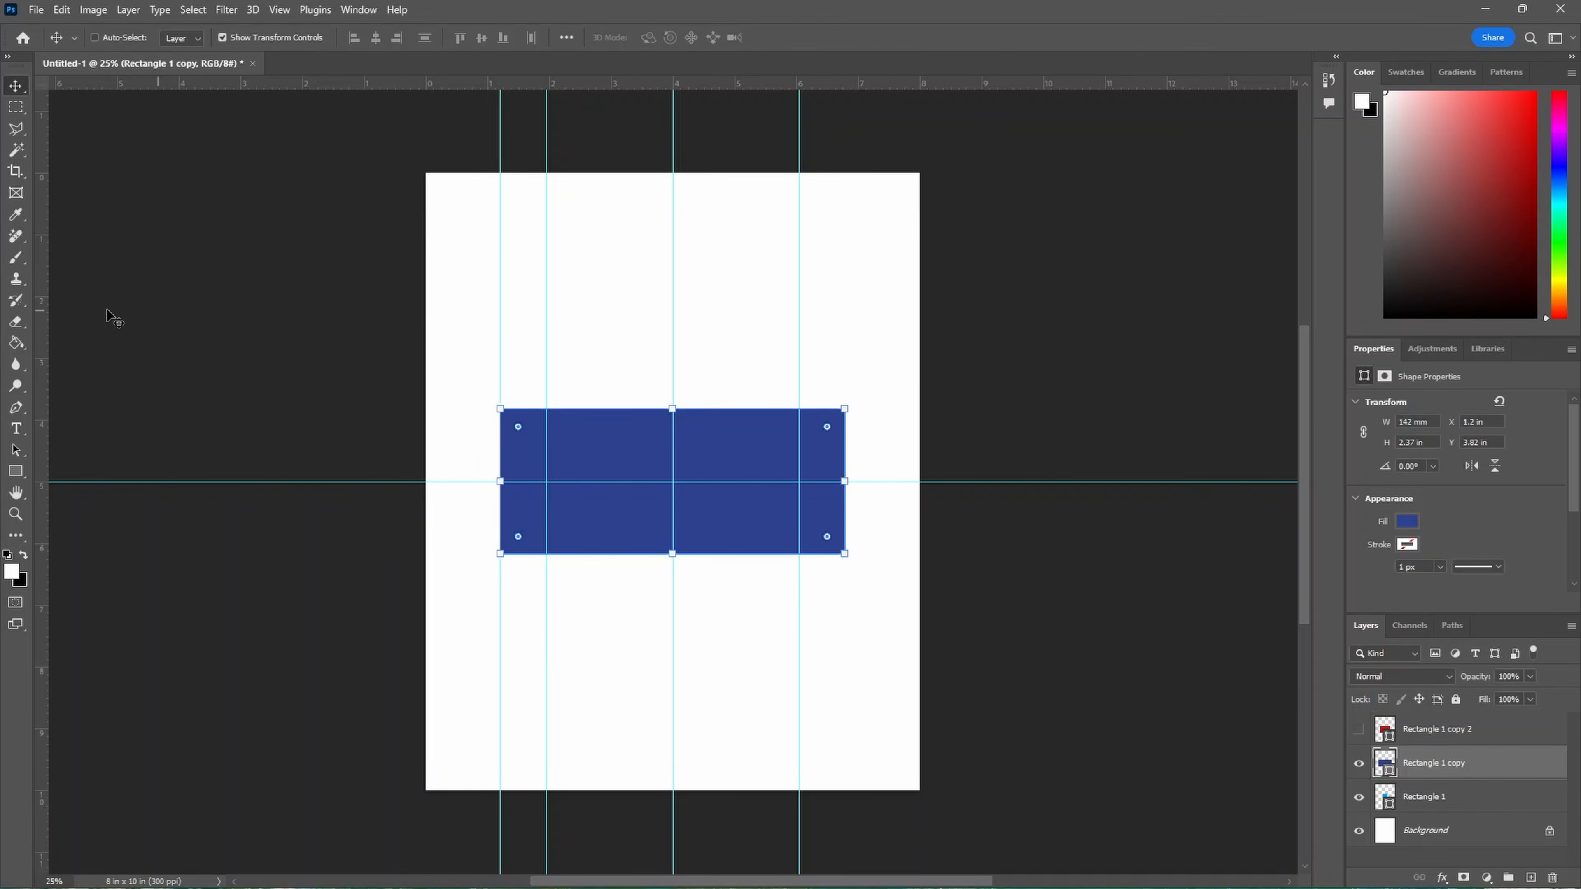
{"action": "left_click_drag", "start_coordinate": [43, 311], "coordinate": [841, 319]}
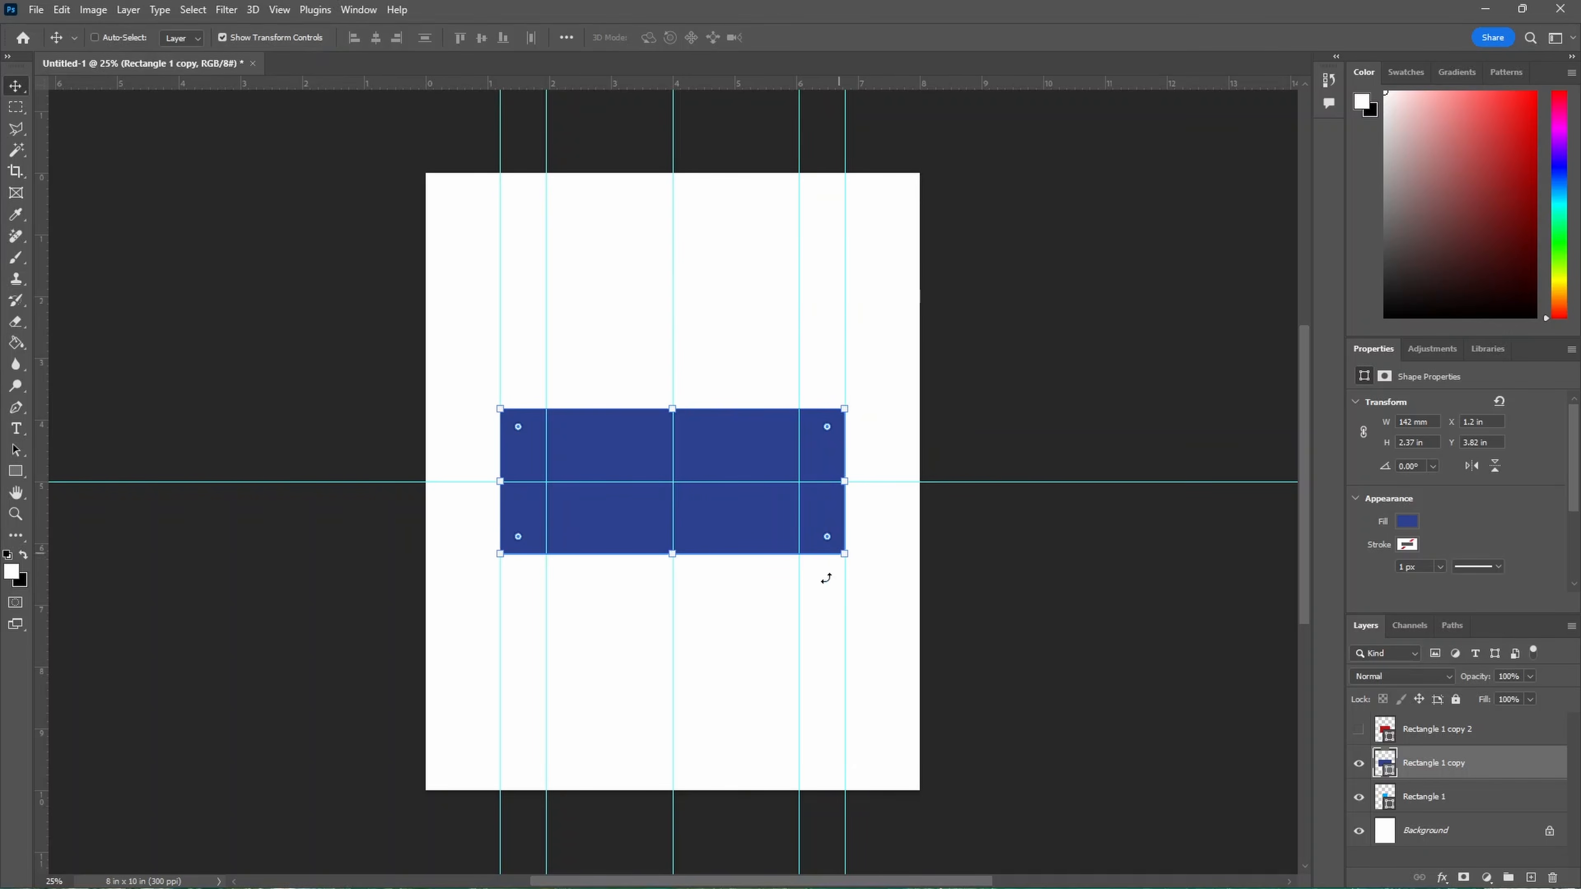
Hide the dark blue rectangle and add horizontal guides snapped to the top and bottom edges of the light blue one.
{"action": "left_click", "coordinate": [1358, 770]}
{"action": "left_click", "coordinate": [1462, 799]}
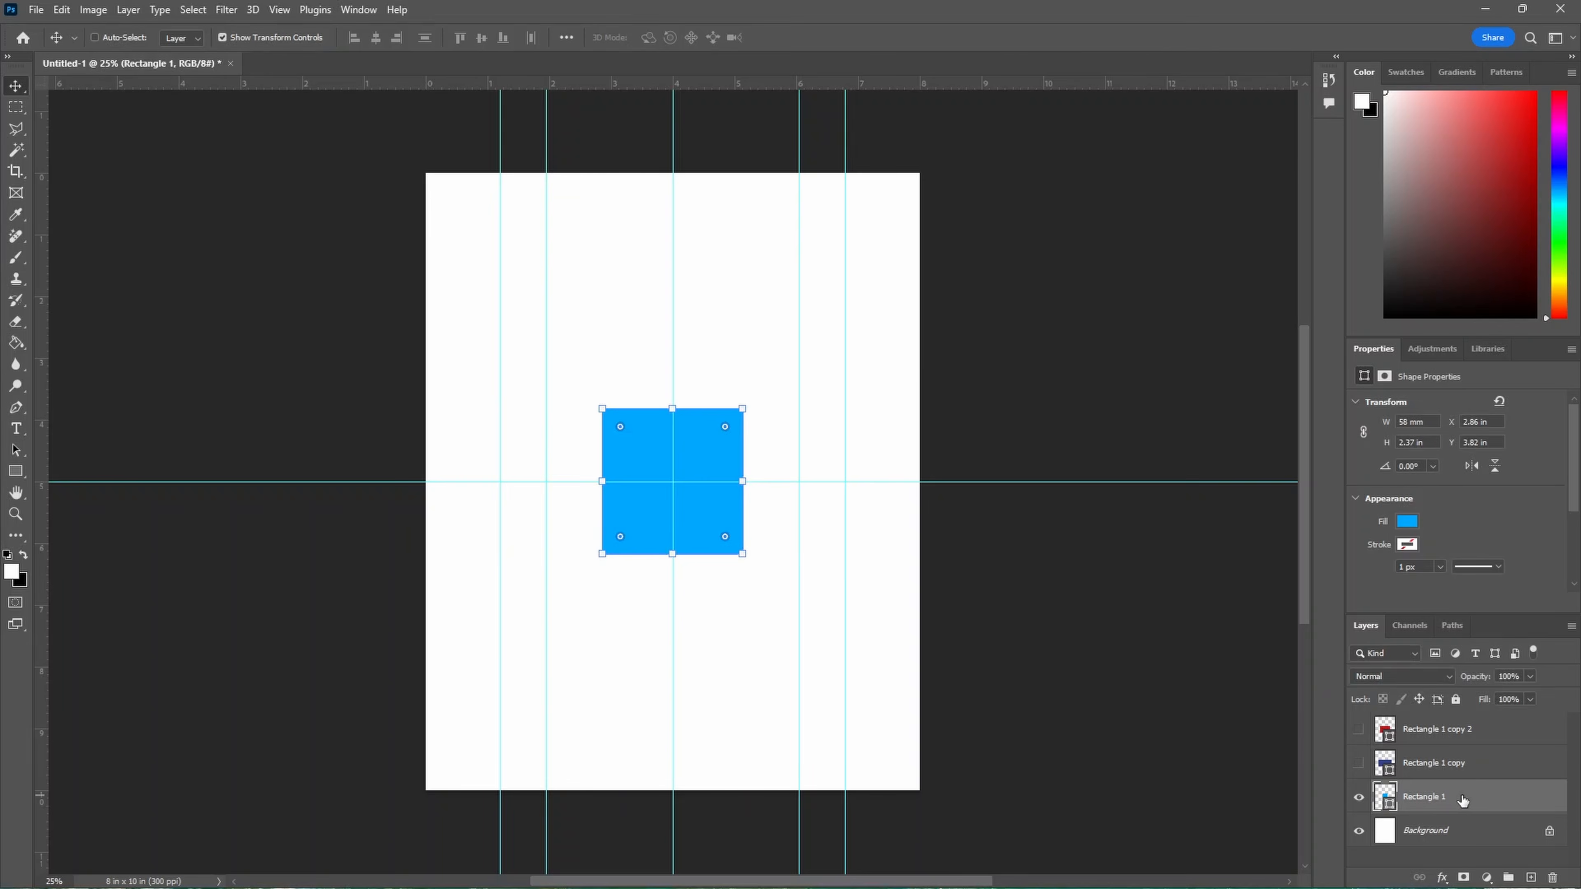
{"action": "left_click_drag", "start_coordinate": [701, 84], "coordinate": [716, 409]}
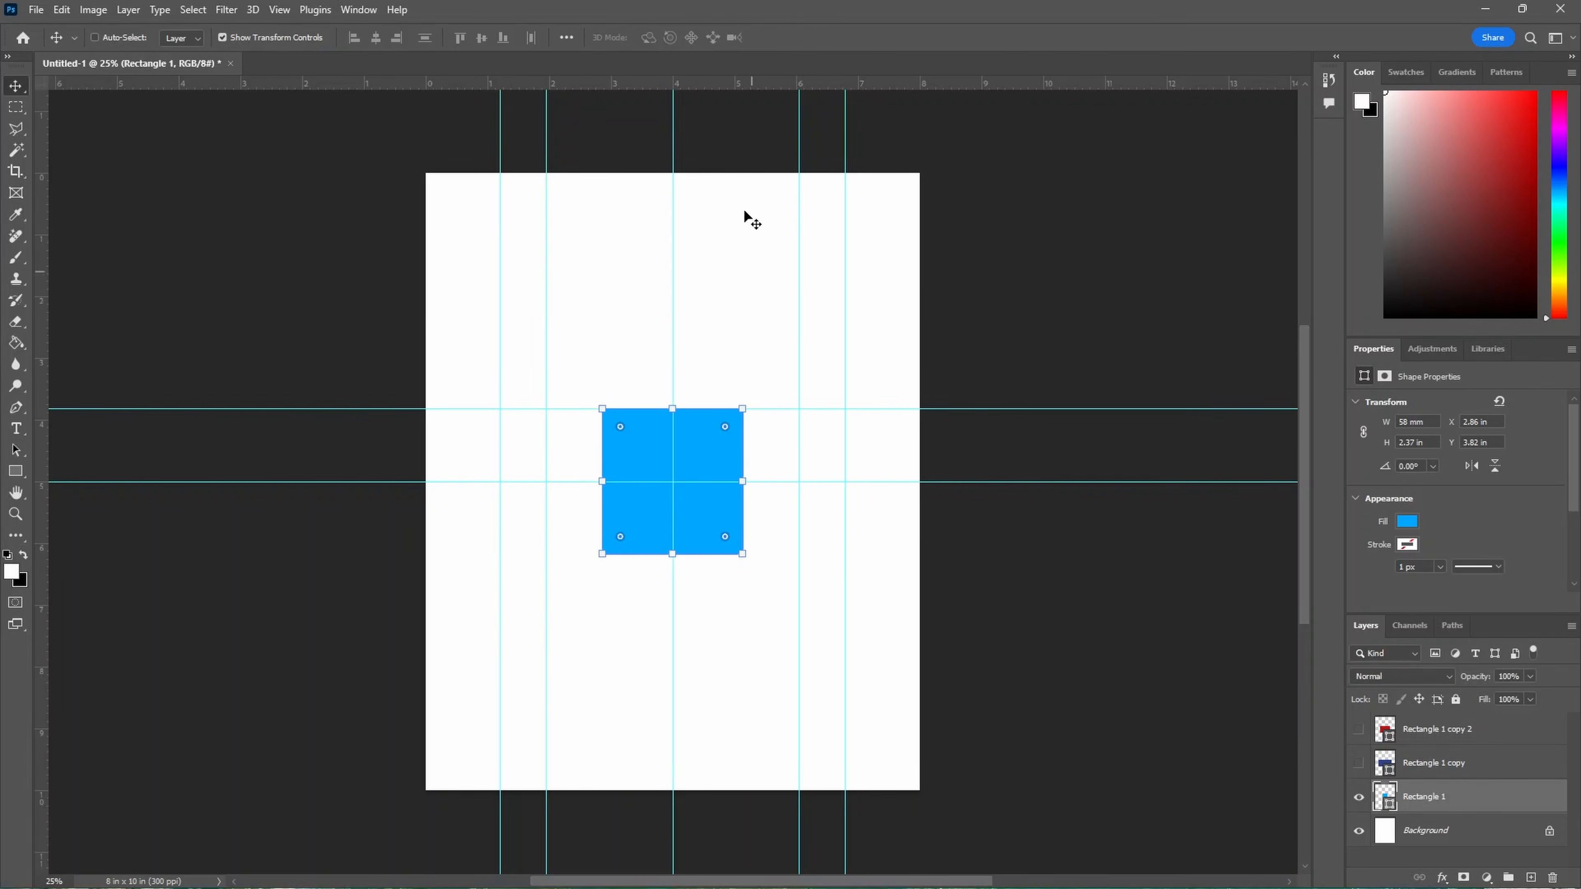
{"action": "left_click_drag", "start_coordinate": [732, 84], "coordinate": [736, 548]}
{"action": "left_click_drag", "start_coordinate": [737, 554], "coordinate": [737, 555]}
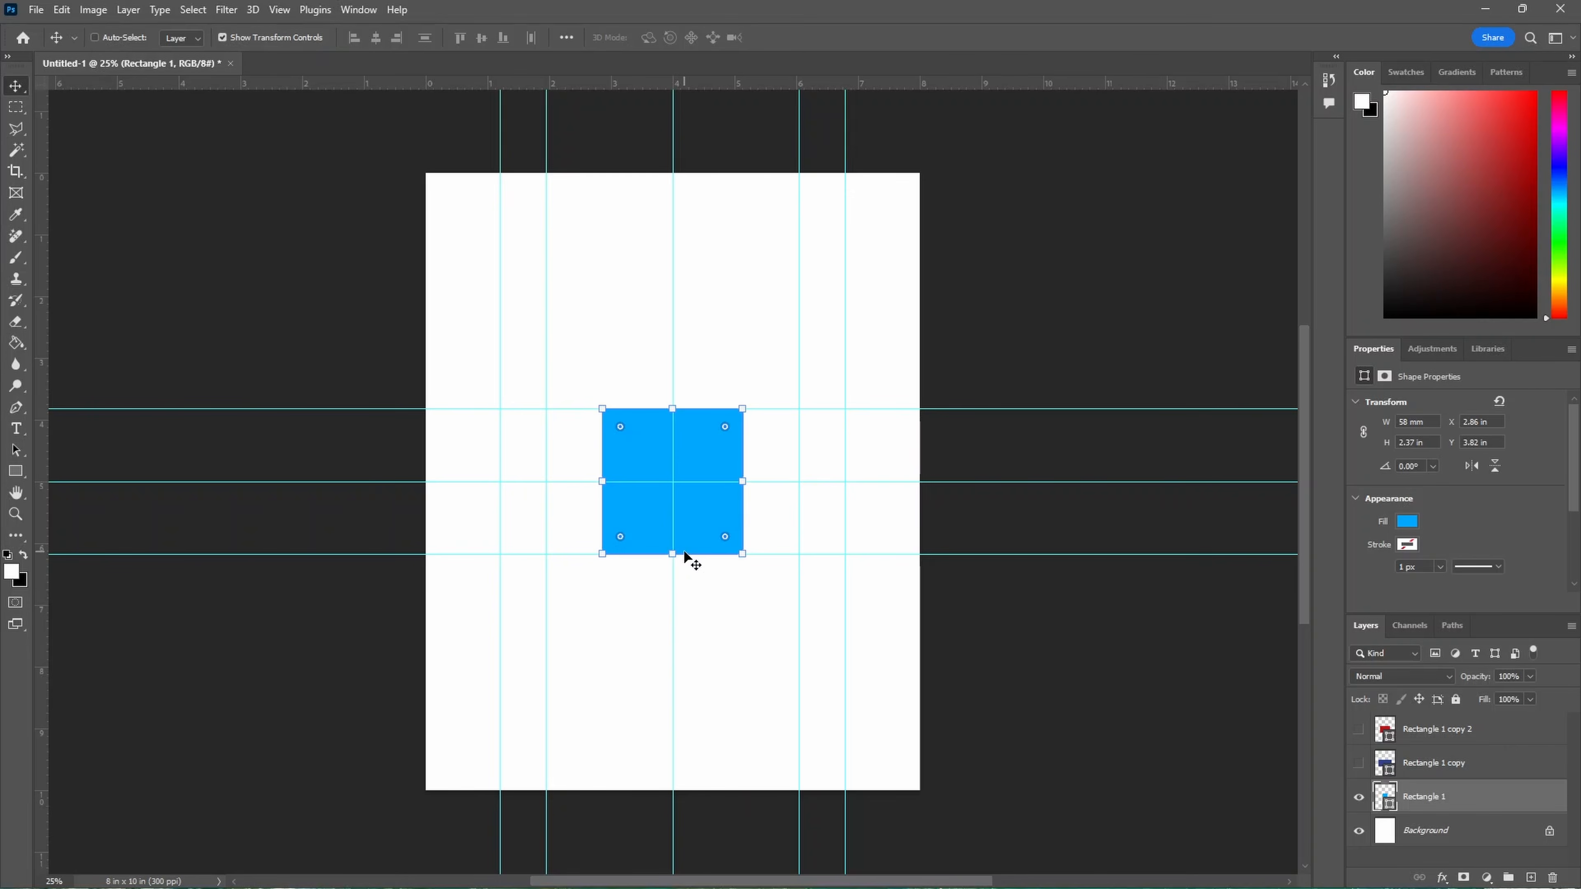
{"action": "left_click", "coordinate": [1449, 735]}
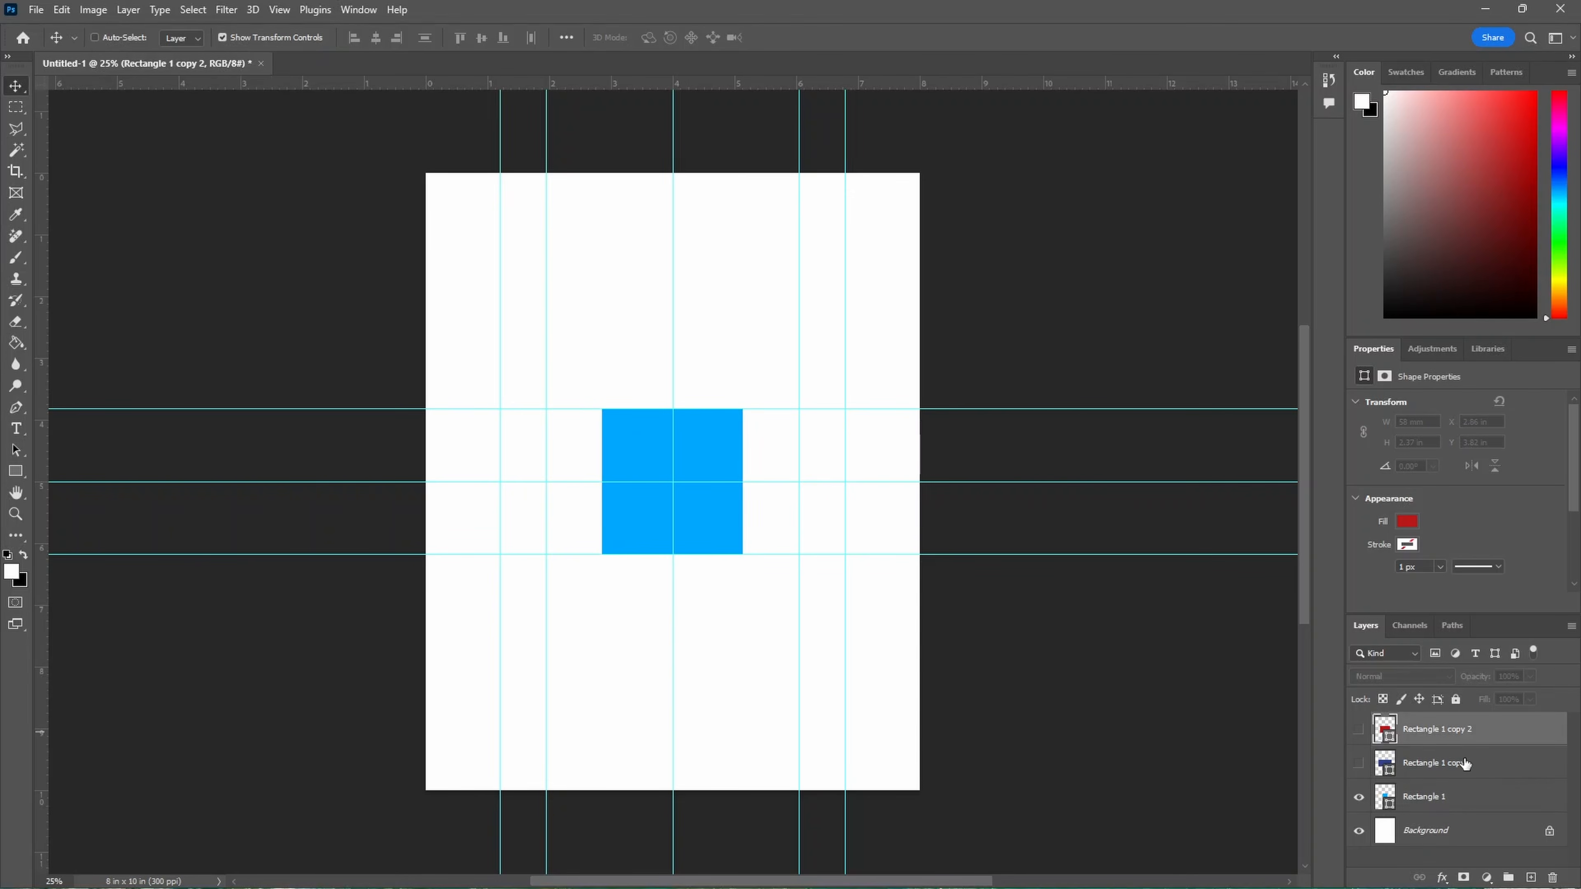
{"action": "left_click", "coordinate": [1450, 799]}
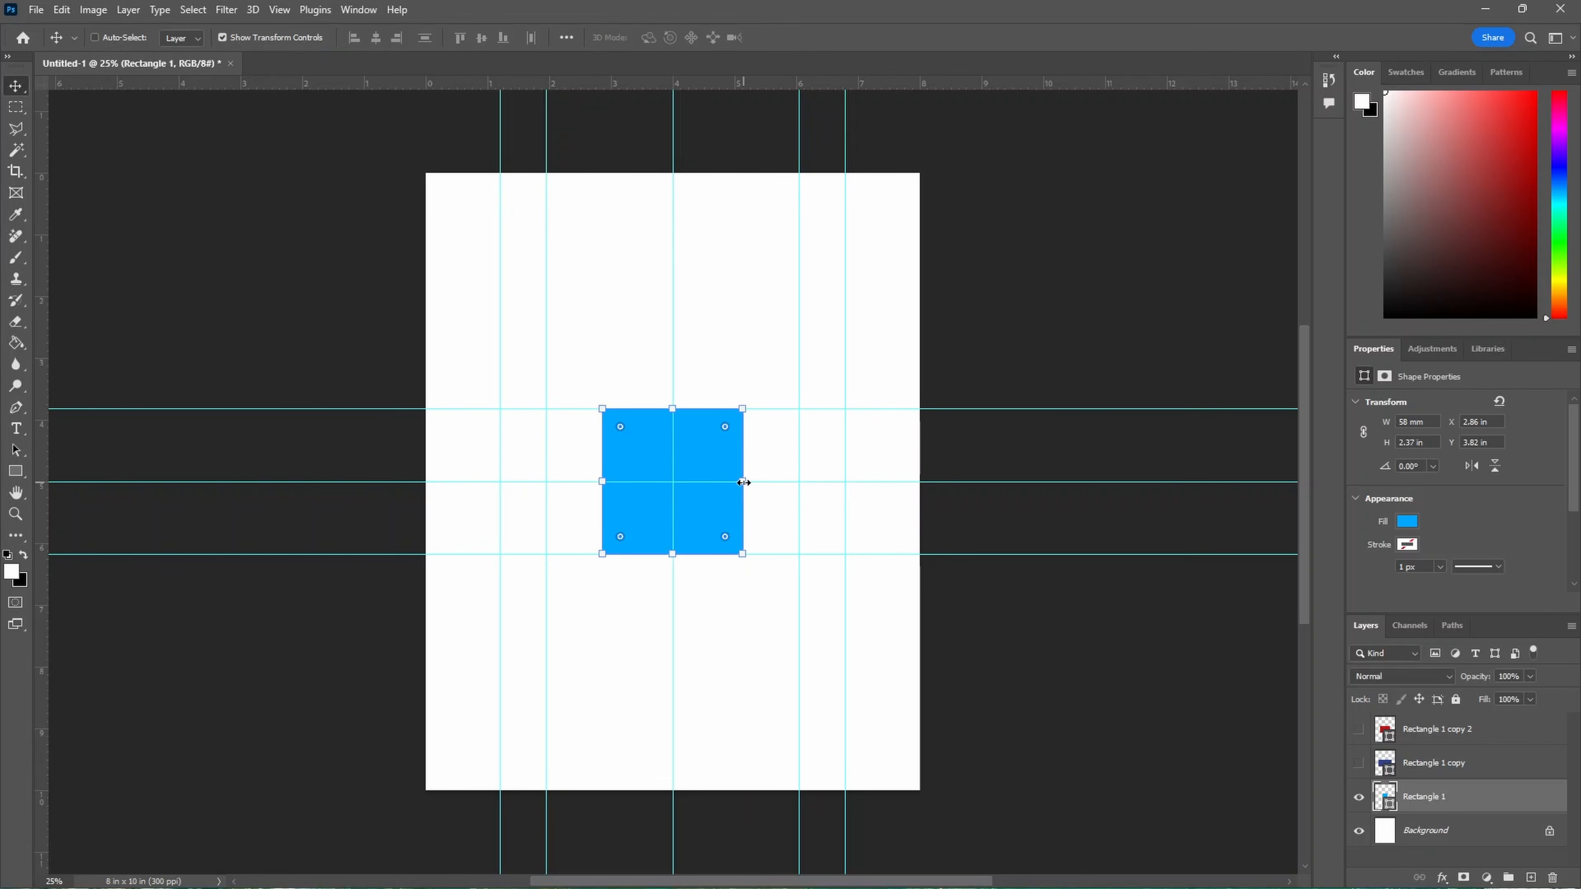
{"action": "left_click_drag", "start_coordinate": [743, 482], "coordinate": [796, 481]}
{"action": "left_click_drag", "start_coordinate": [604, 482], "coordinate": [547, 482]}
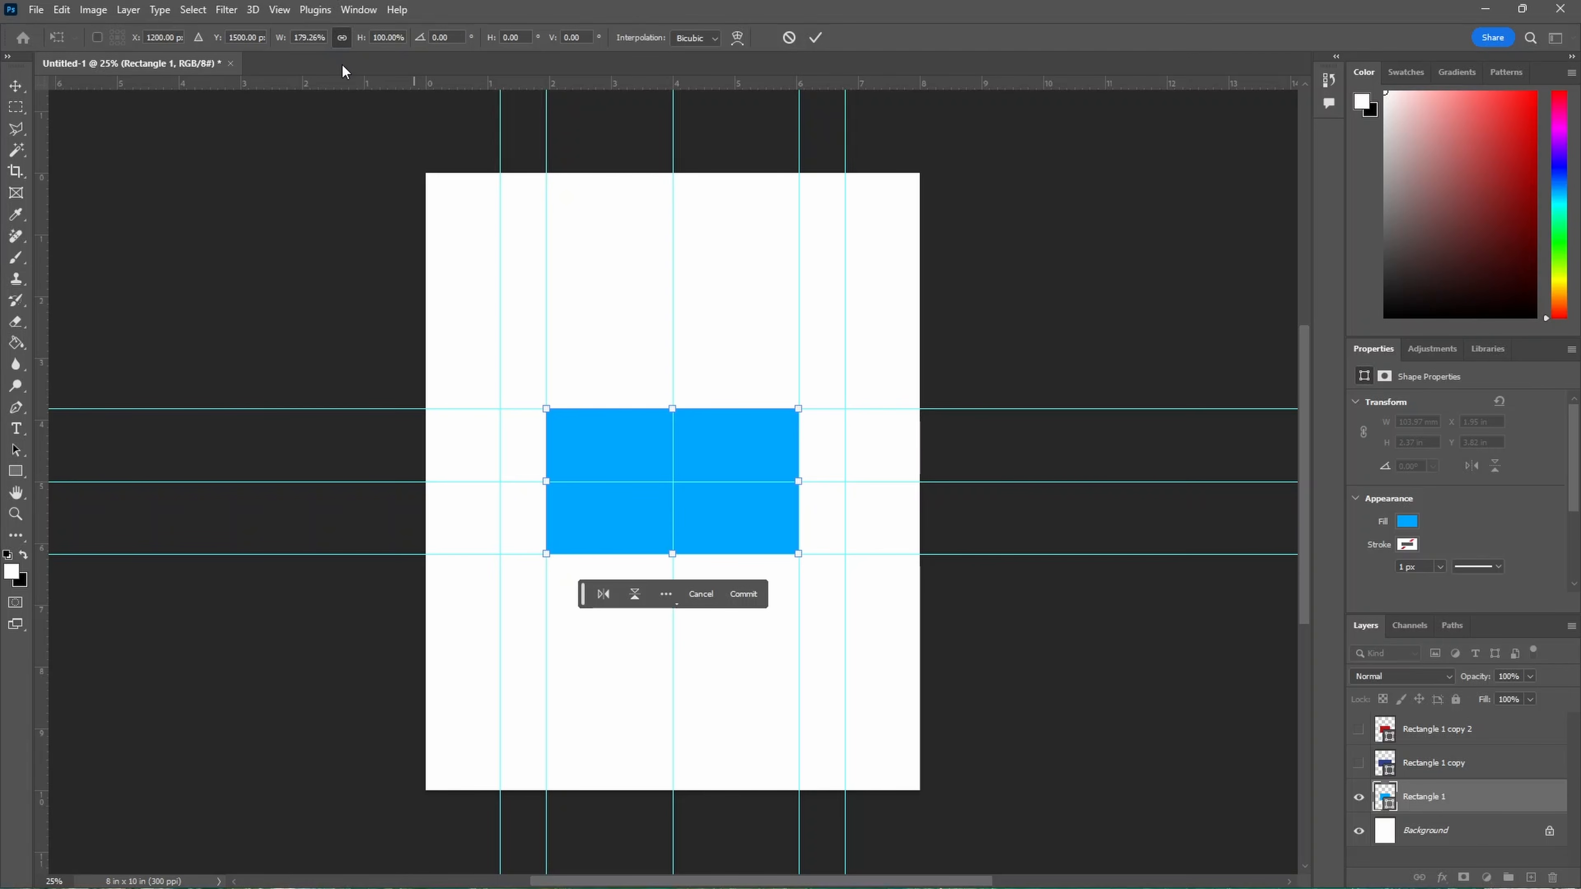
{"action": "left_click", "coordinate": [342, 38]}
{"action": "left_click_drag", "start_coordinate": [548, 483], "coordinate": [451, 484]}
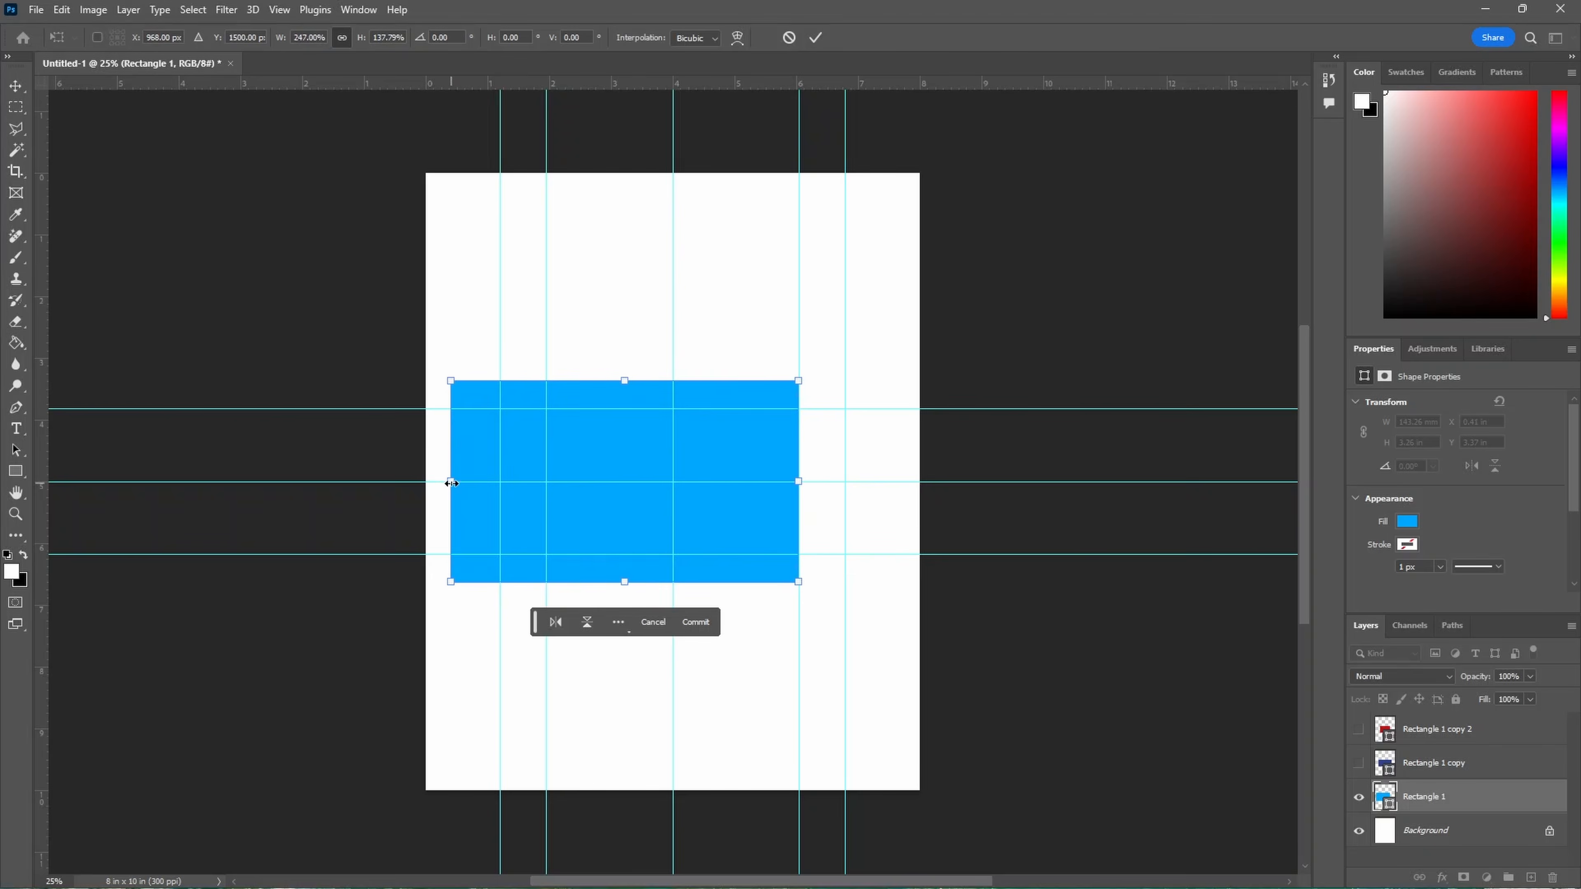
{"action": "left_click", "coordinate": [789, 38]}
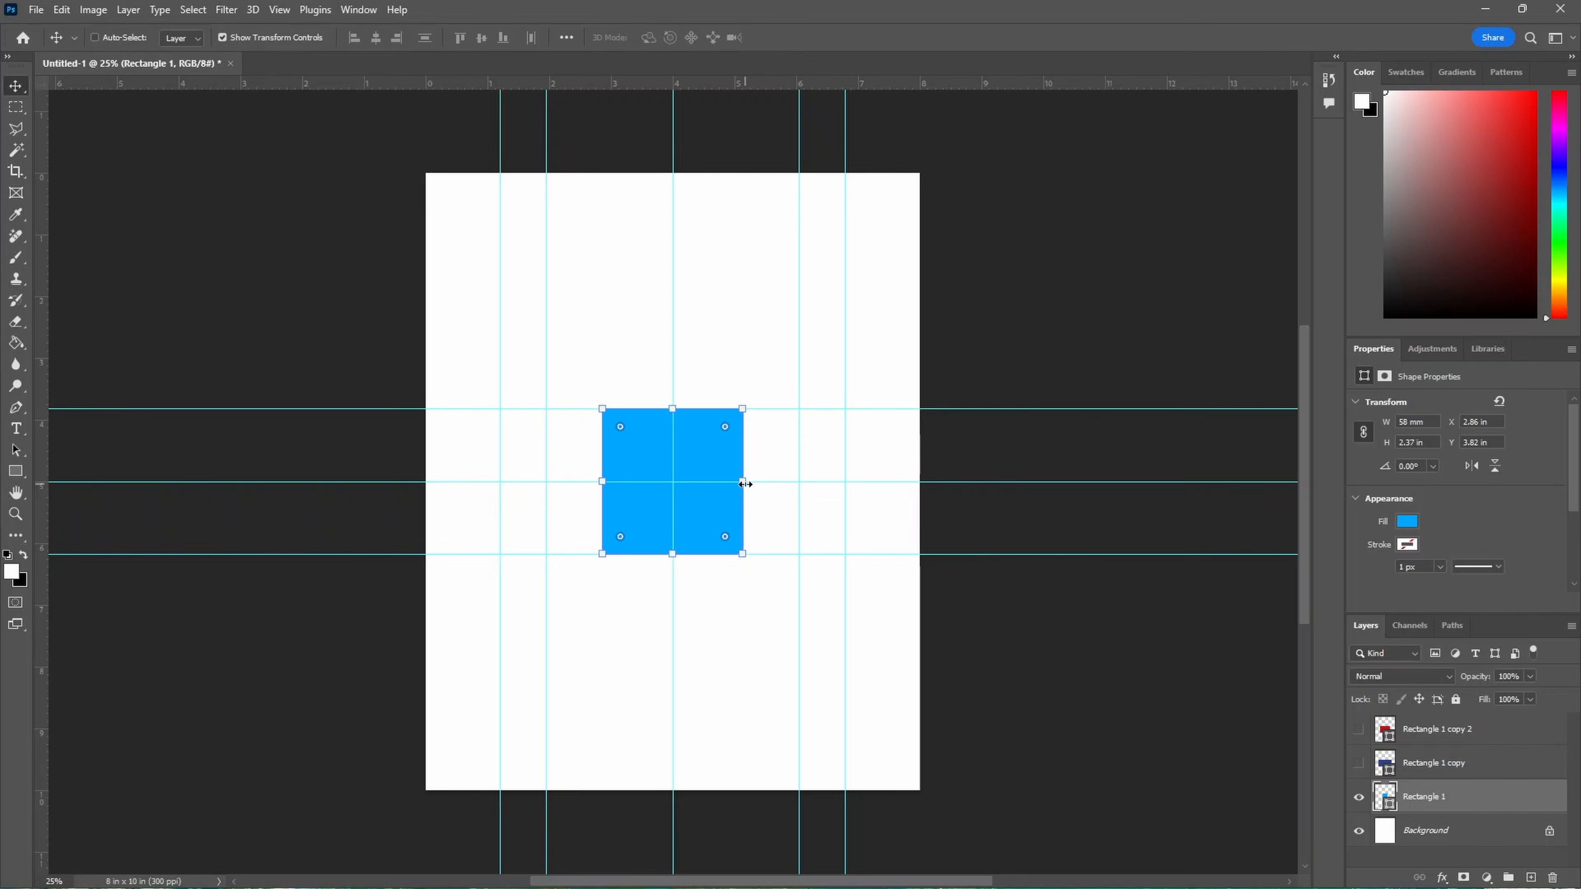
Stretch the light blue rectangle sideways to the inner pair of vertical guides, keeping its height between the upper and lower horizontal guides.
{"action": "left_click_drag", "start_coordinate": [745, 484], "coordinate": [750, 482]}
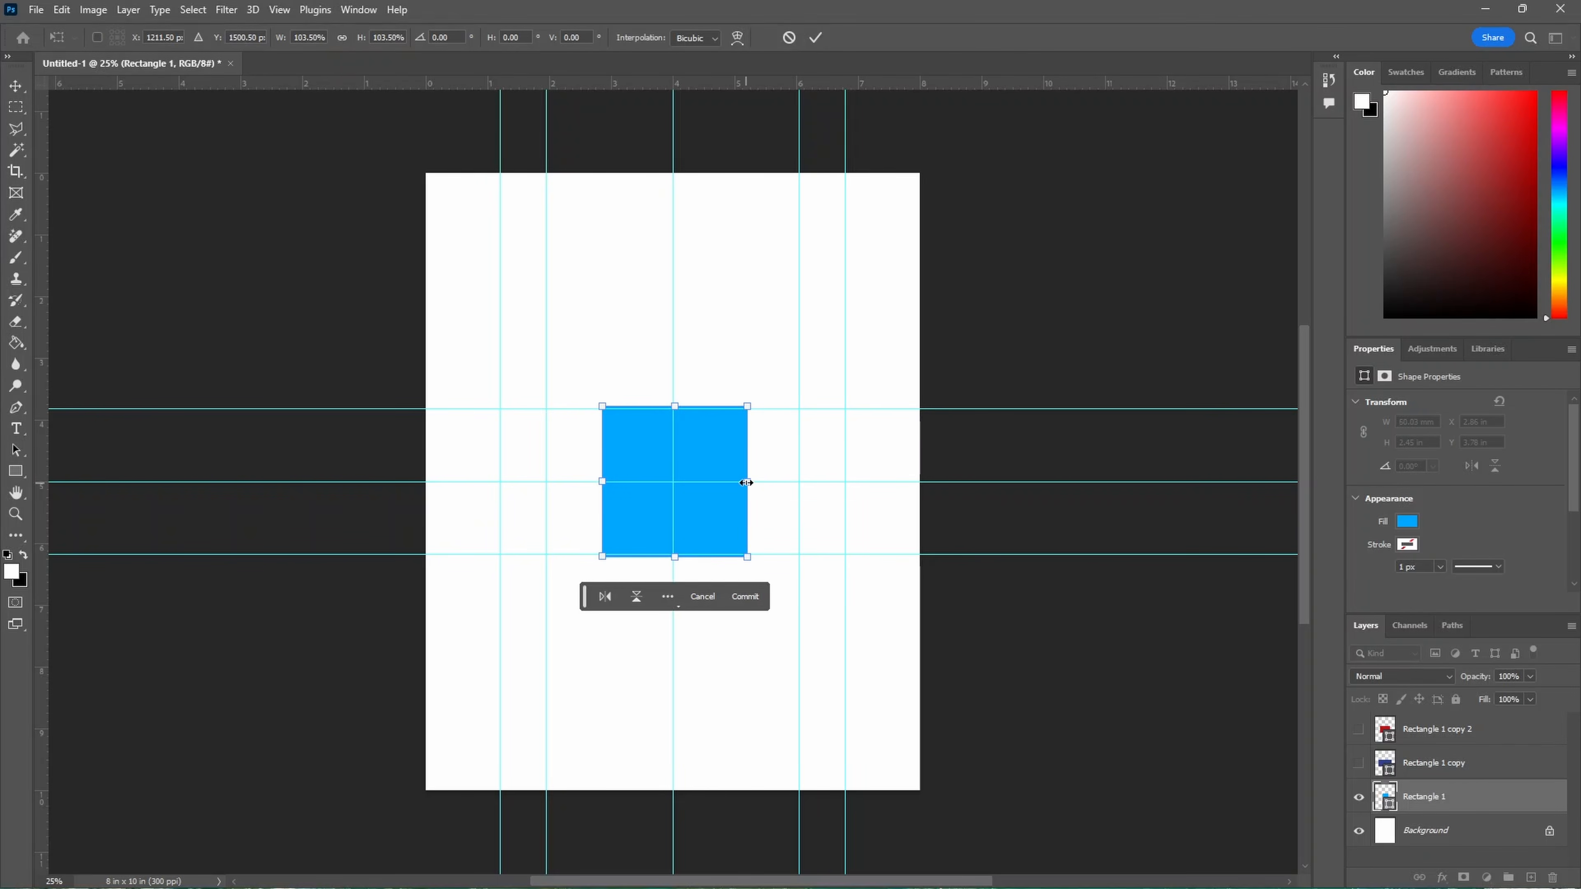
{"action": "left_click_drag", "start_coordinate": [747, 483], "coordinate": [799, 482]}
{"action": "left_click_drag", "start_coordinate": [599, 484], "coordinate": [546, 484]}
{"action": "left_click_drag", "start_coordinate": [673, 406], "coordinate": [674, 409]}
{"action": "left_click_drag", "start_coordinate": [673, 556], "coordinate": [674, 554]}
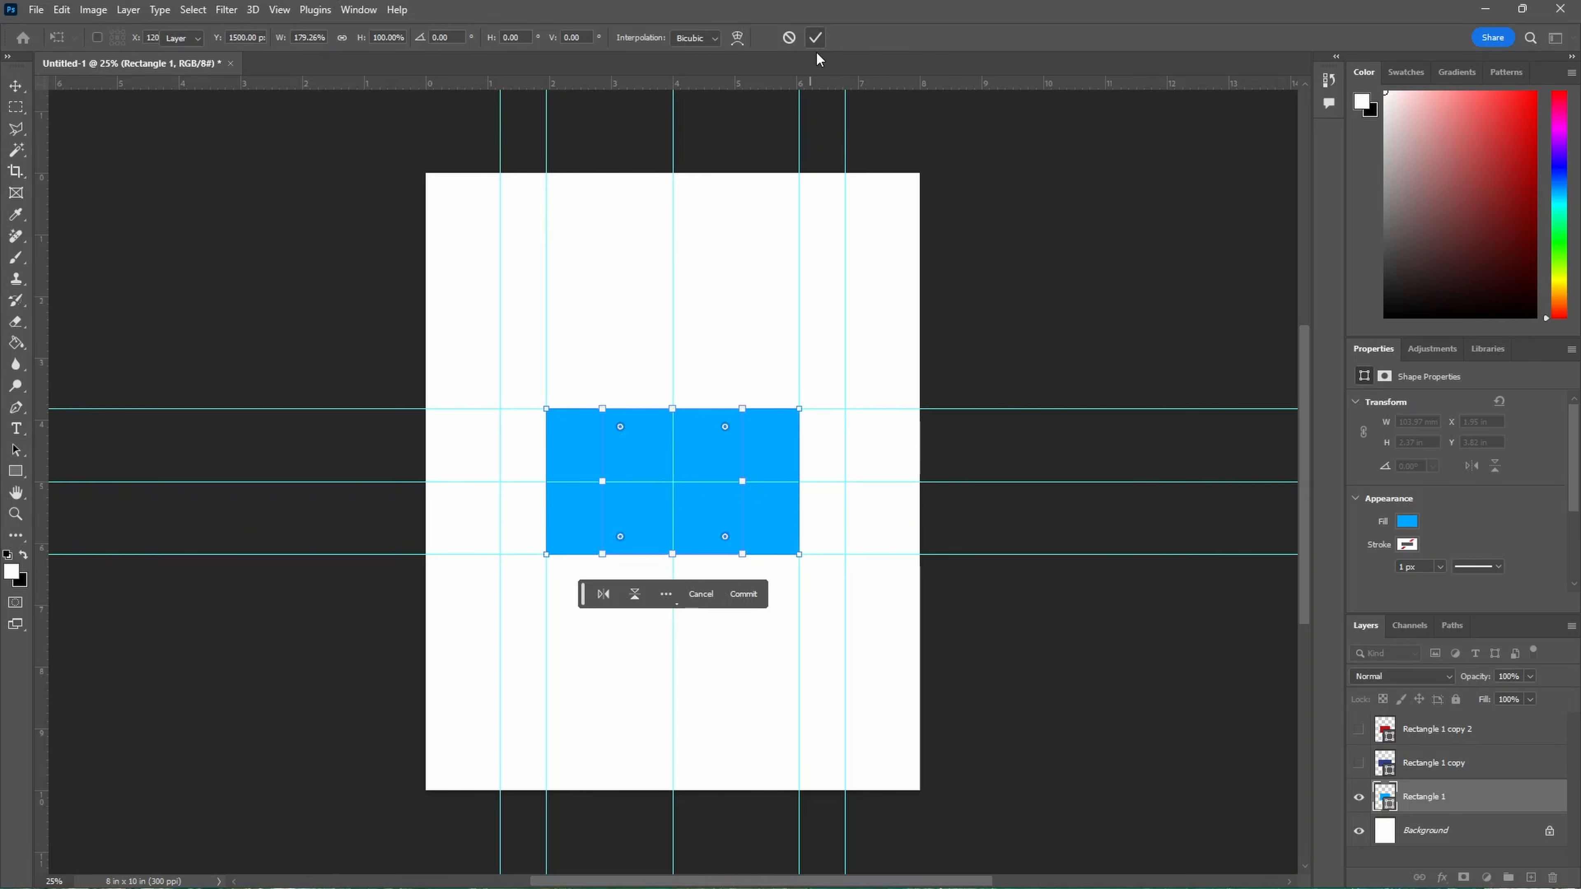
{"action": "left_click", "coordinate": [816, 38]}
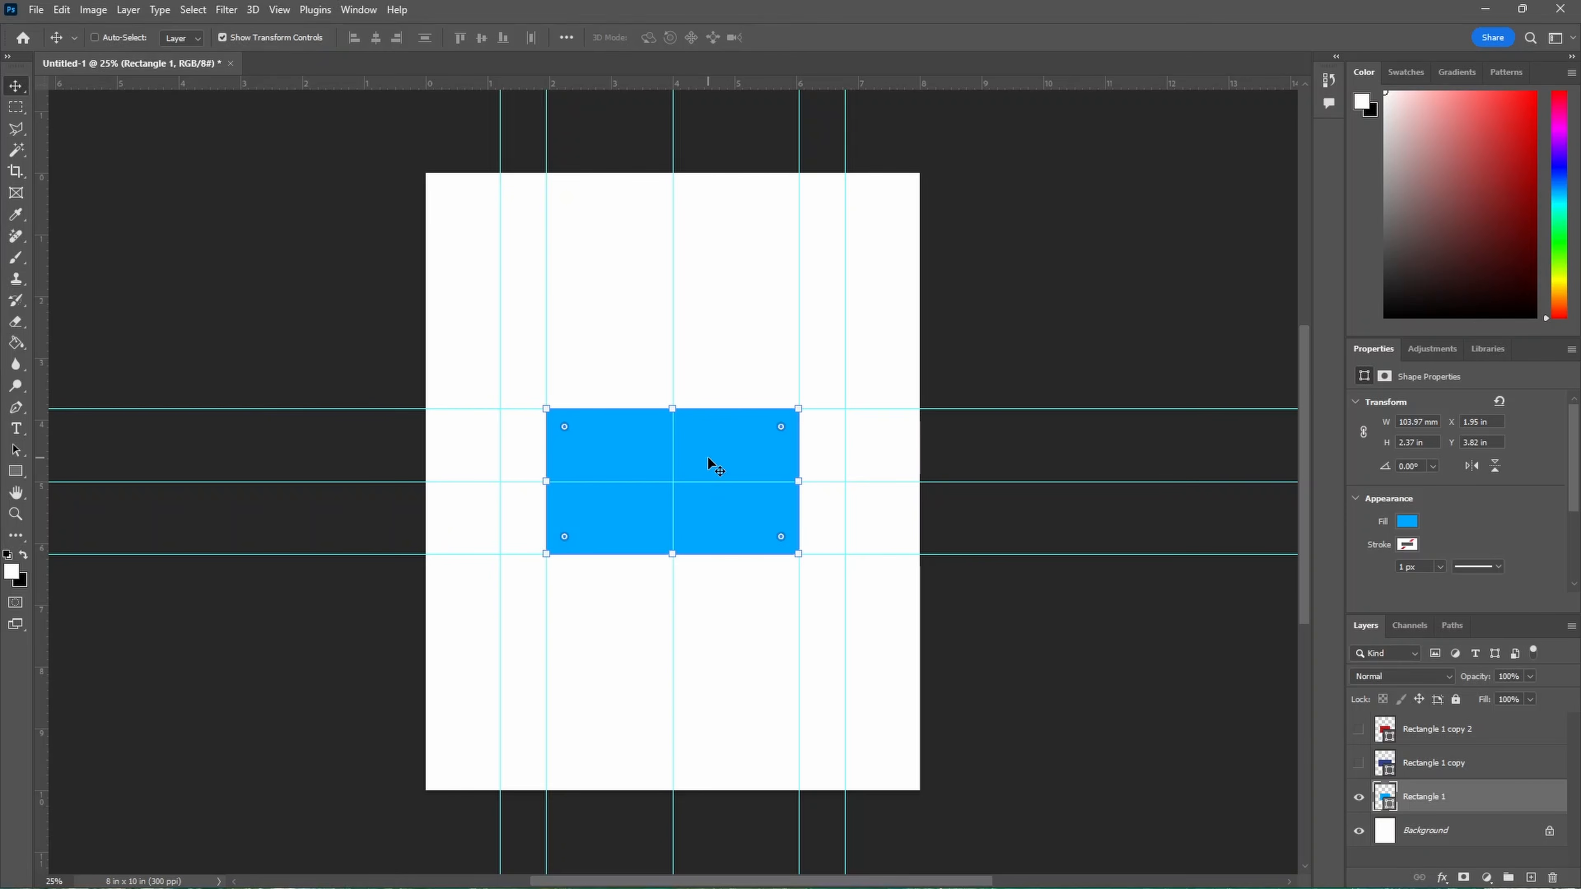
Rename the light blue rectangle's layer as Artwork 1 and convert it to a smart object.
{"action": "double_click", "coordinate": [1425, 797]}
{"action": "type", "text": "Artwork"}
{"action": "key", "text": "Return"}
{"action": "right_click", "coordinate": [1470, 796]}
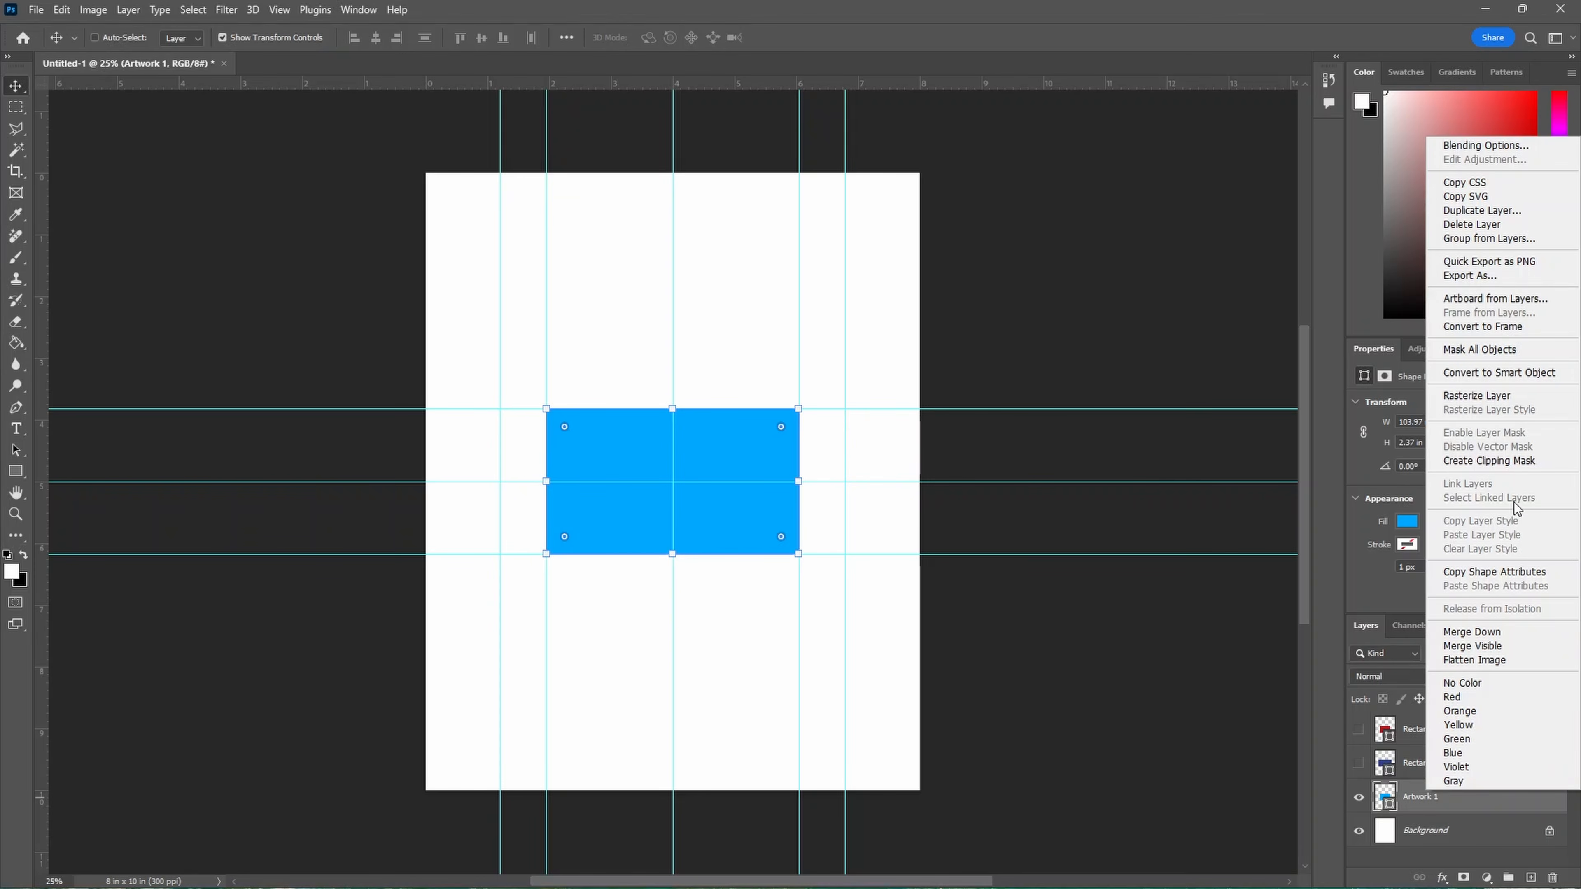
{"action": "left_click", "coordinate": [1515, 374]}
{"action": "scroll", "coordinate": [739, 390], "scroll_direction": "up", "scroll_amount": 3}
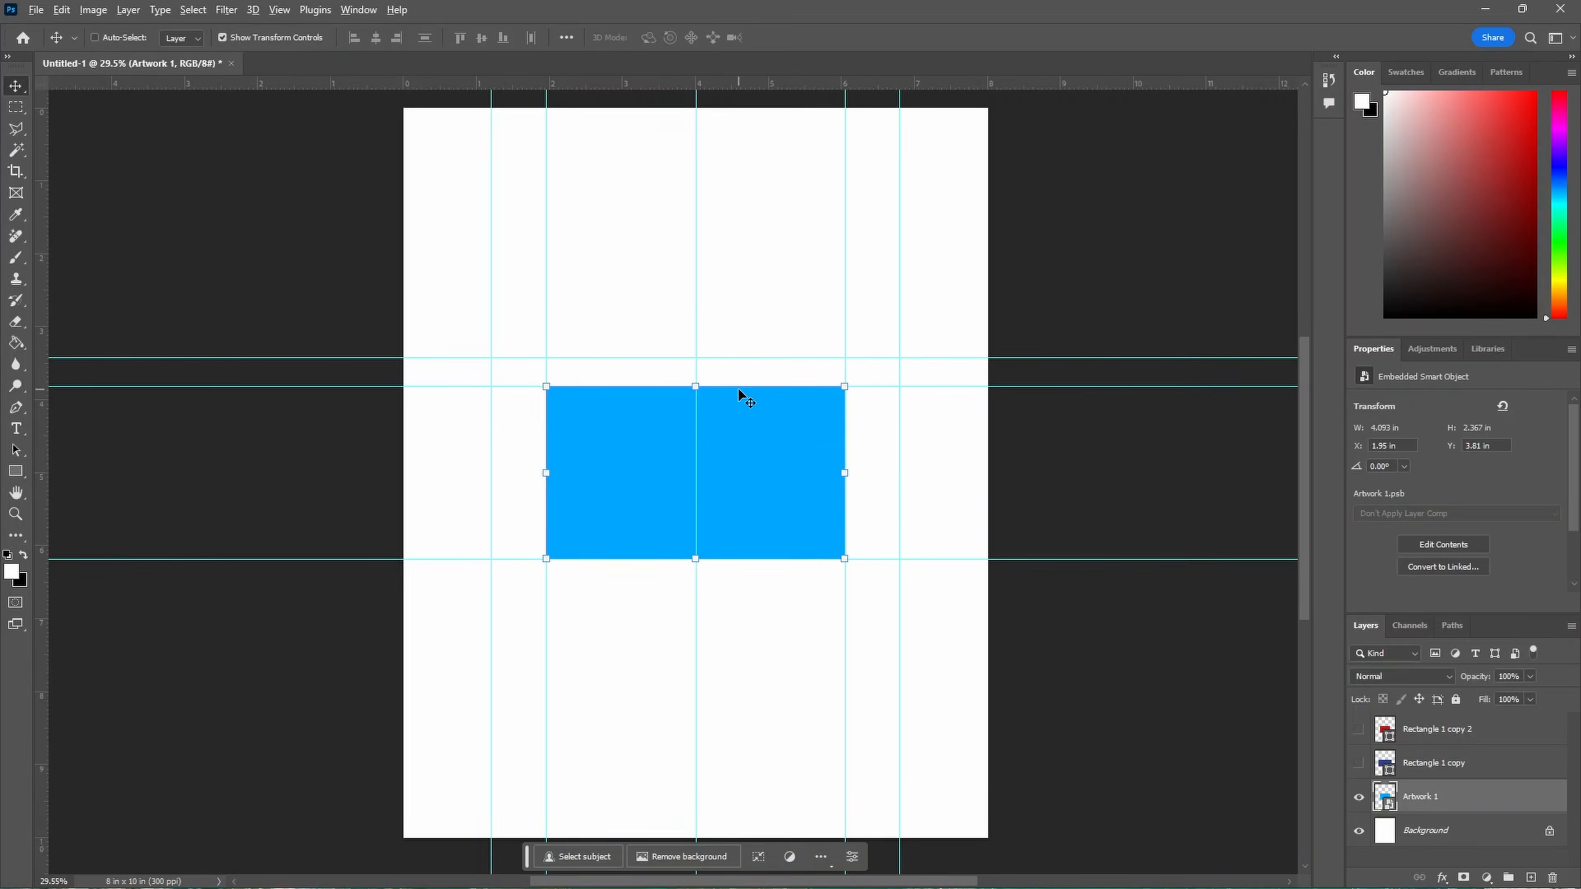
{"action": "scroll", "coordinate": [739, 391], "scroll_direction": "up", "scroll_amount": 2}
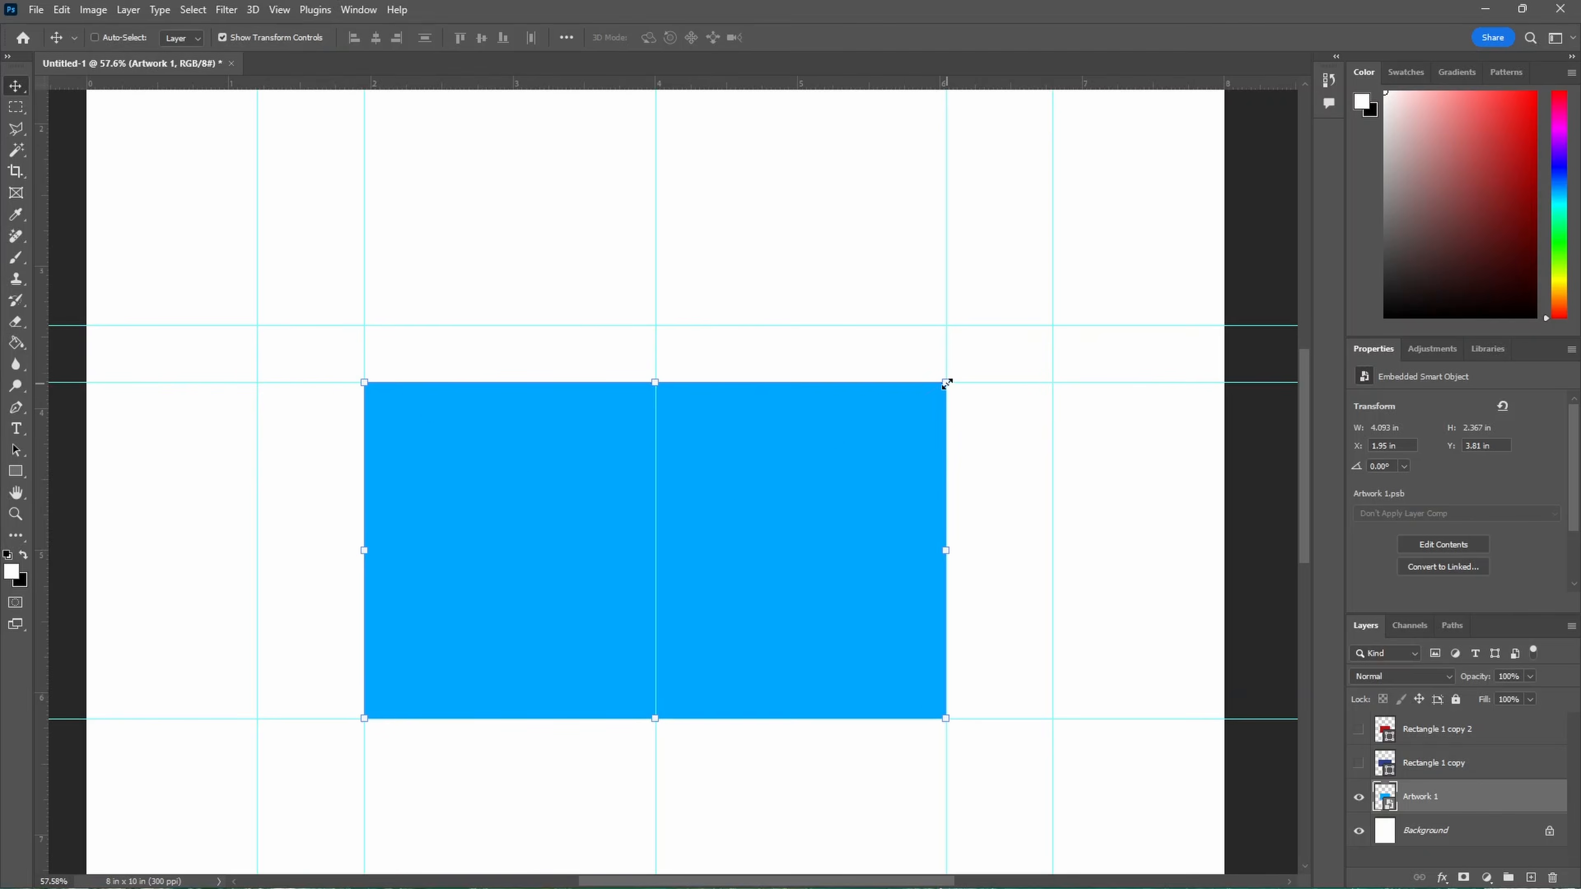
{"action": "key", "text": "ctrl+t"}
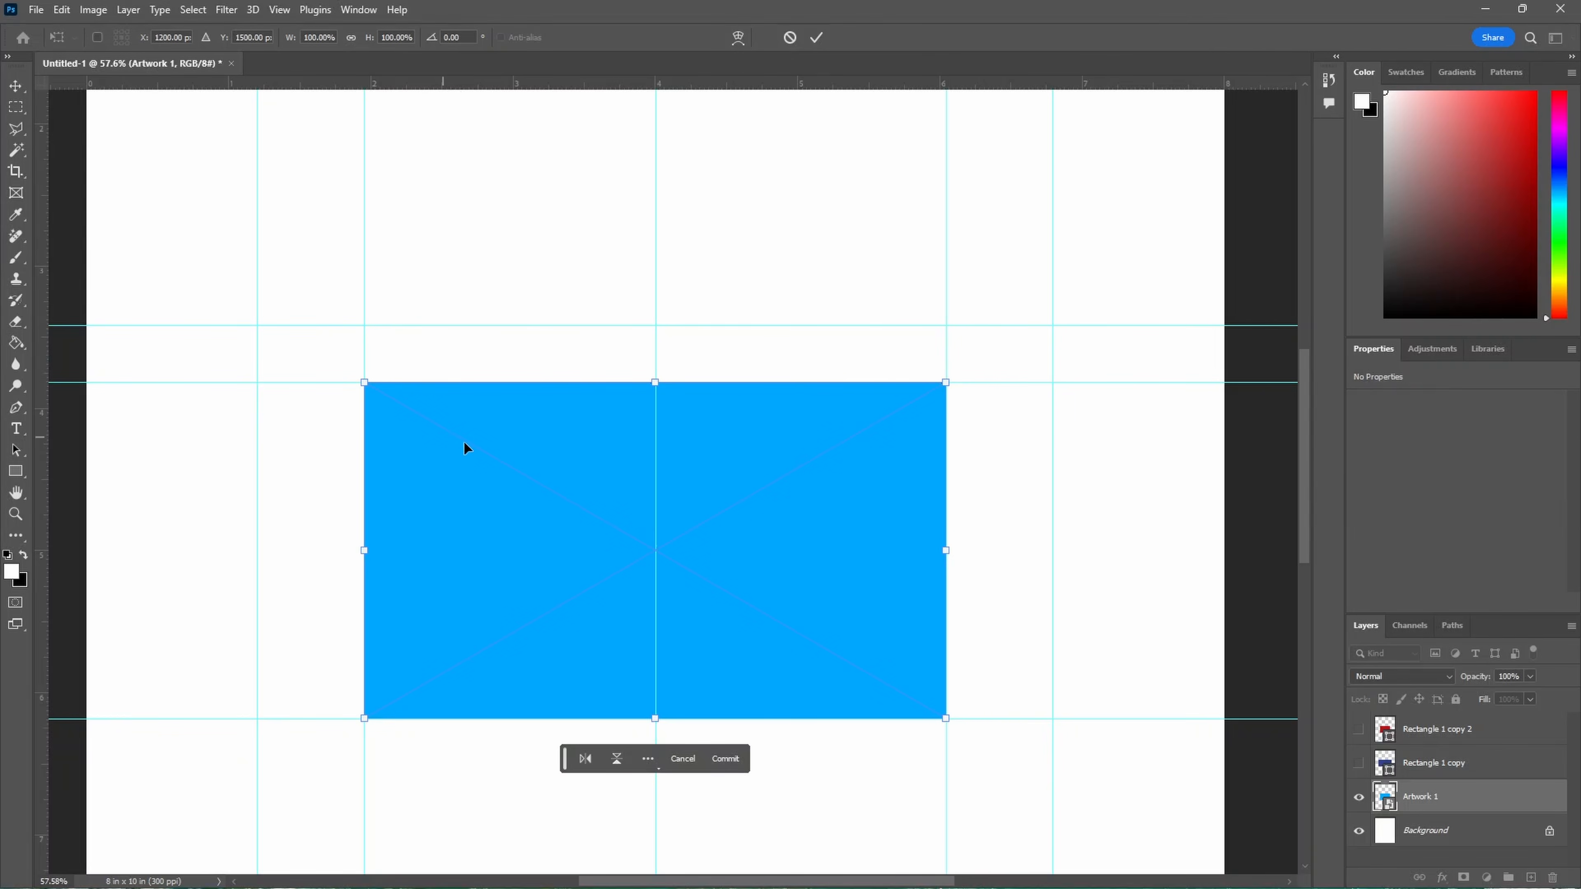
{"action": "left_click", "coordinate": [738, 38]}
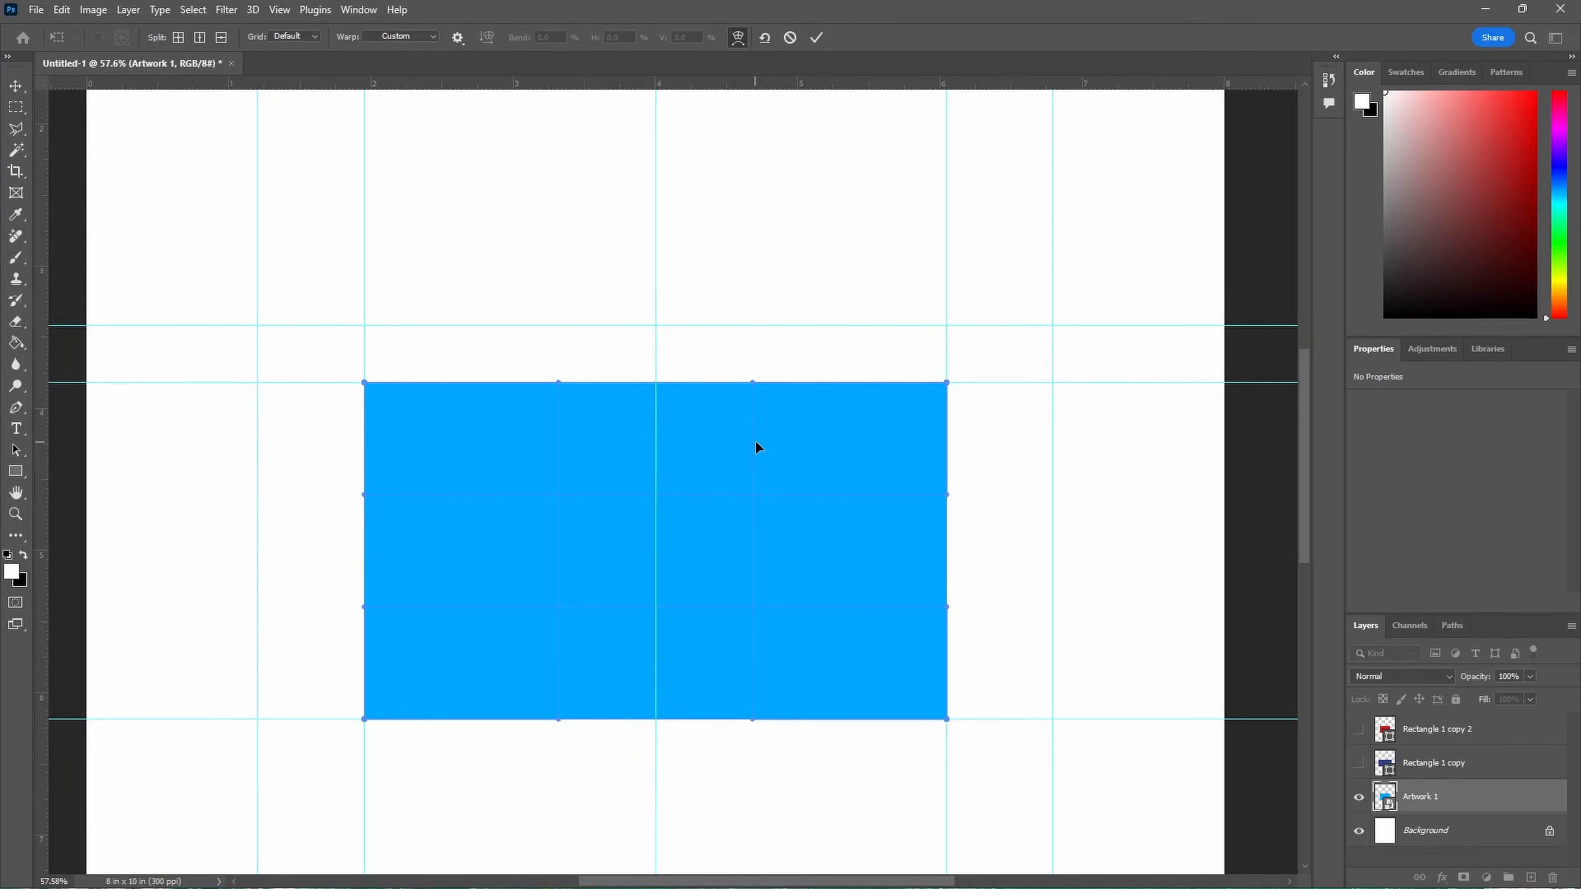
{"action": "left_click_drag", "start_coordinate": [754, 436], "coordinate": [773, 249]}
{"action": "left_click_drag", "start_coordinate": [802, 695], "coordinate": [806, 521]}
{"action": "left_click_drag", "start_coordinate": [512, 571], "coordinate": [536, 773]}
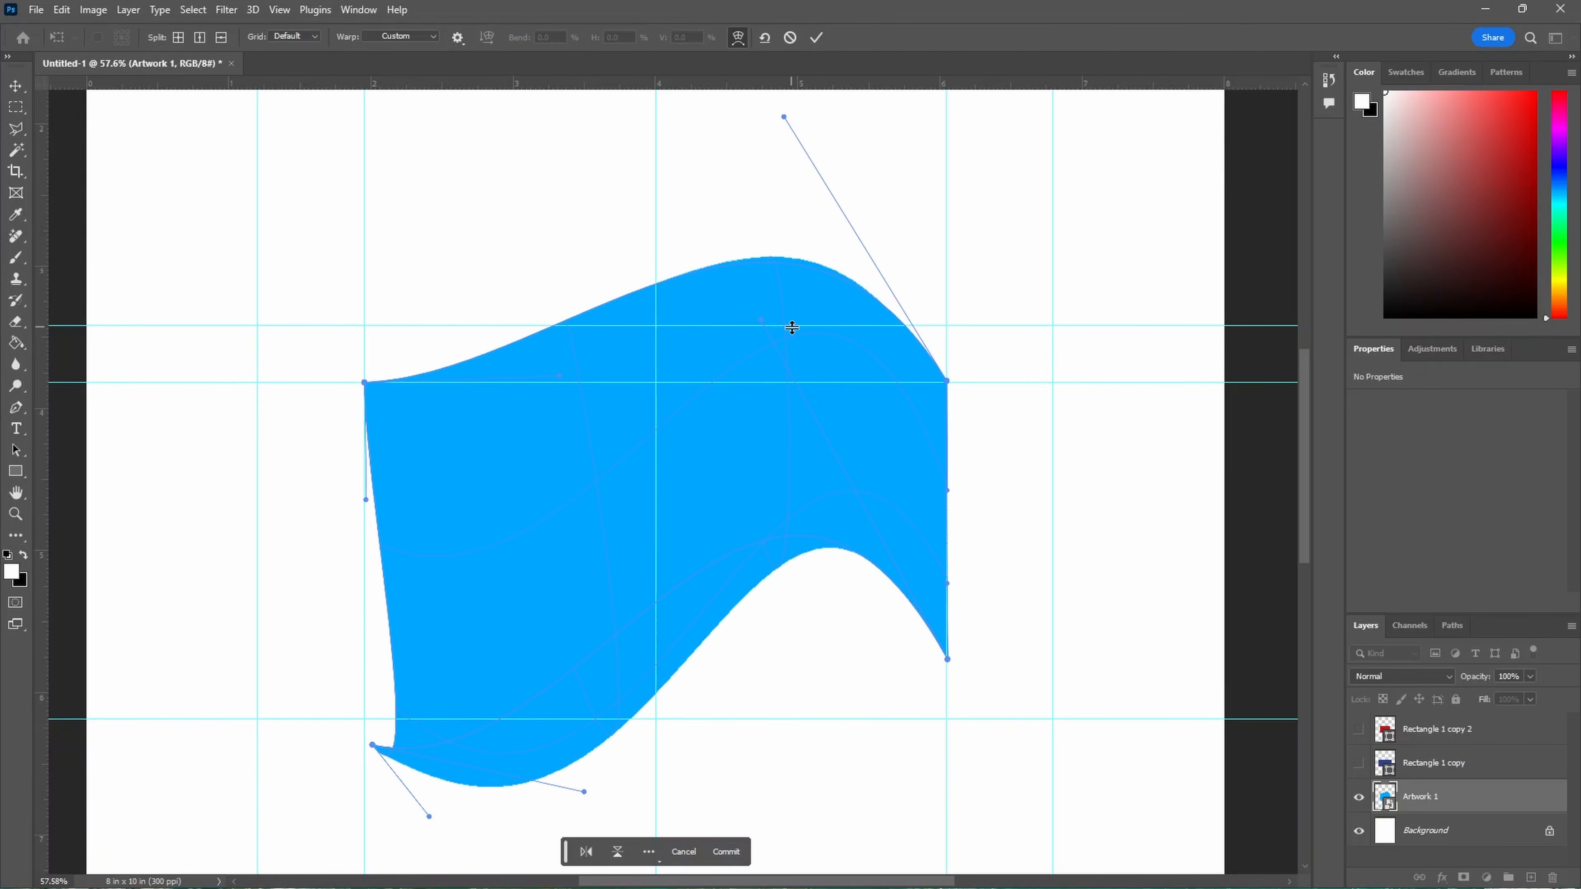
{"action": "left_click", "coordinate": [790, 38]}
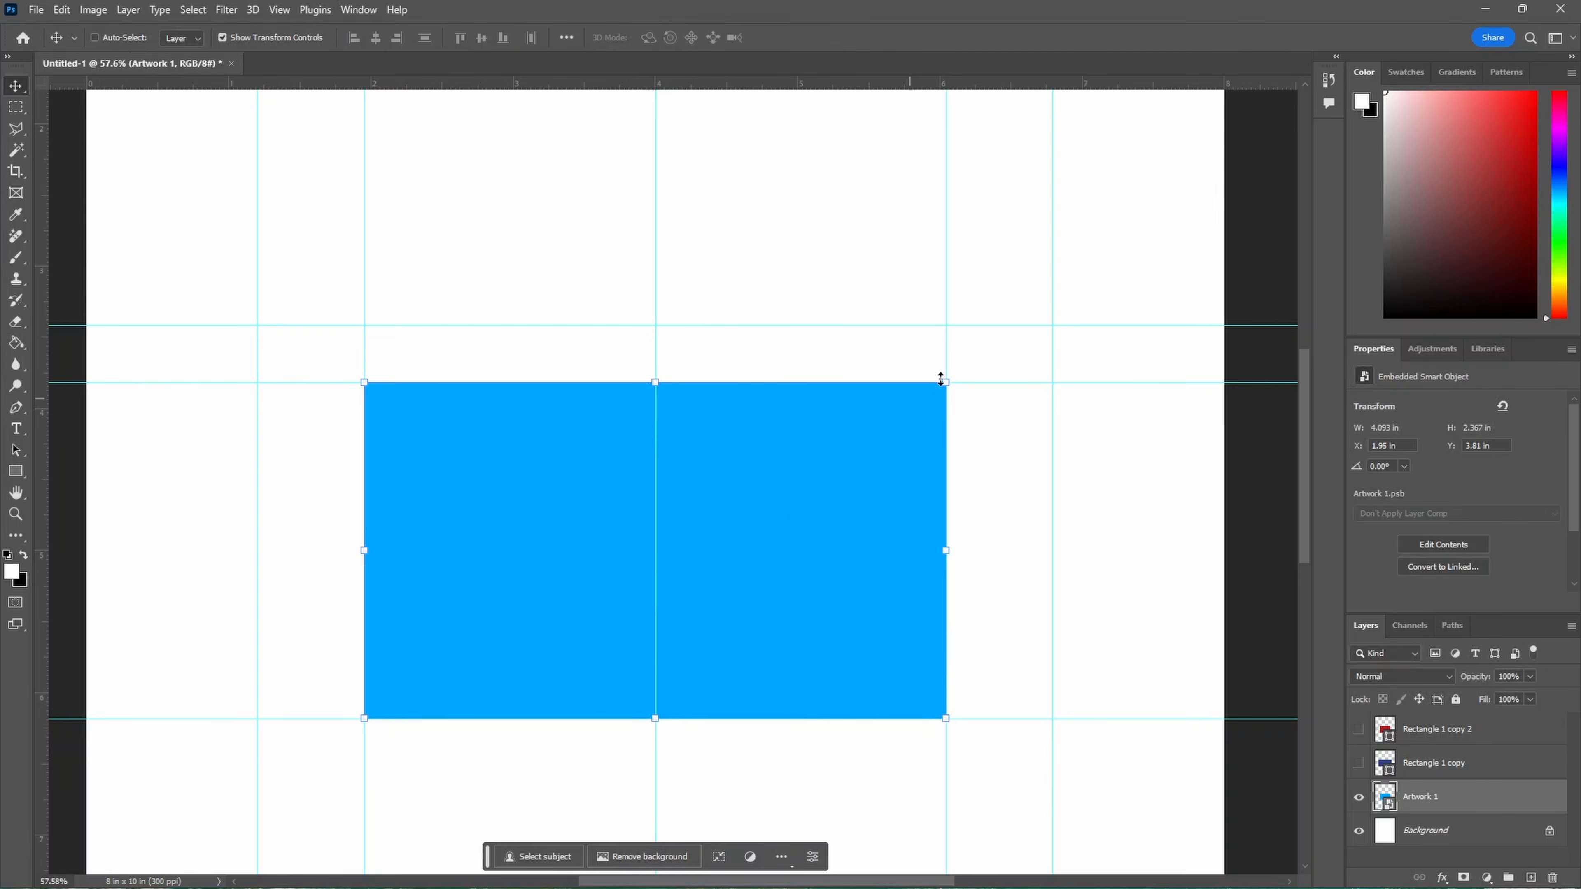
Warp Artwork 1 with the Arc preset at a bend of 20.7 % so its upper corners meet the outer vertical guides.
{"action": "key", "text": "ctrl+t"}
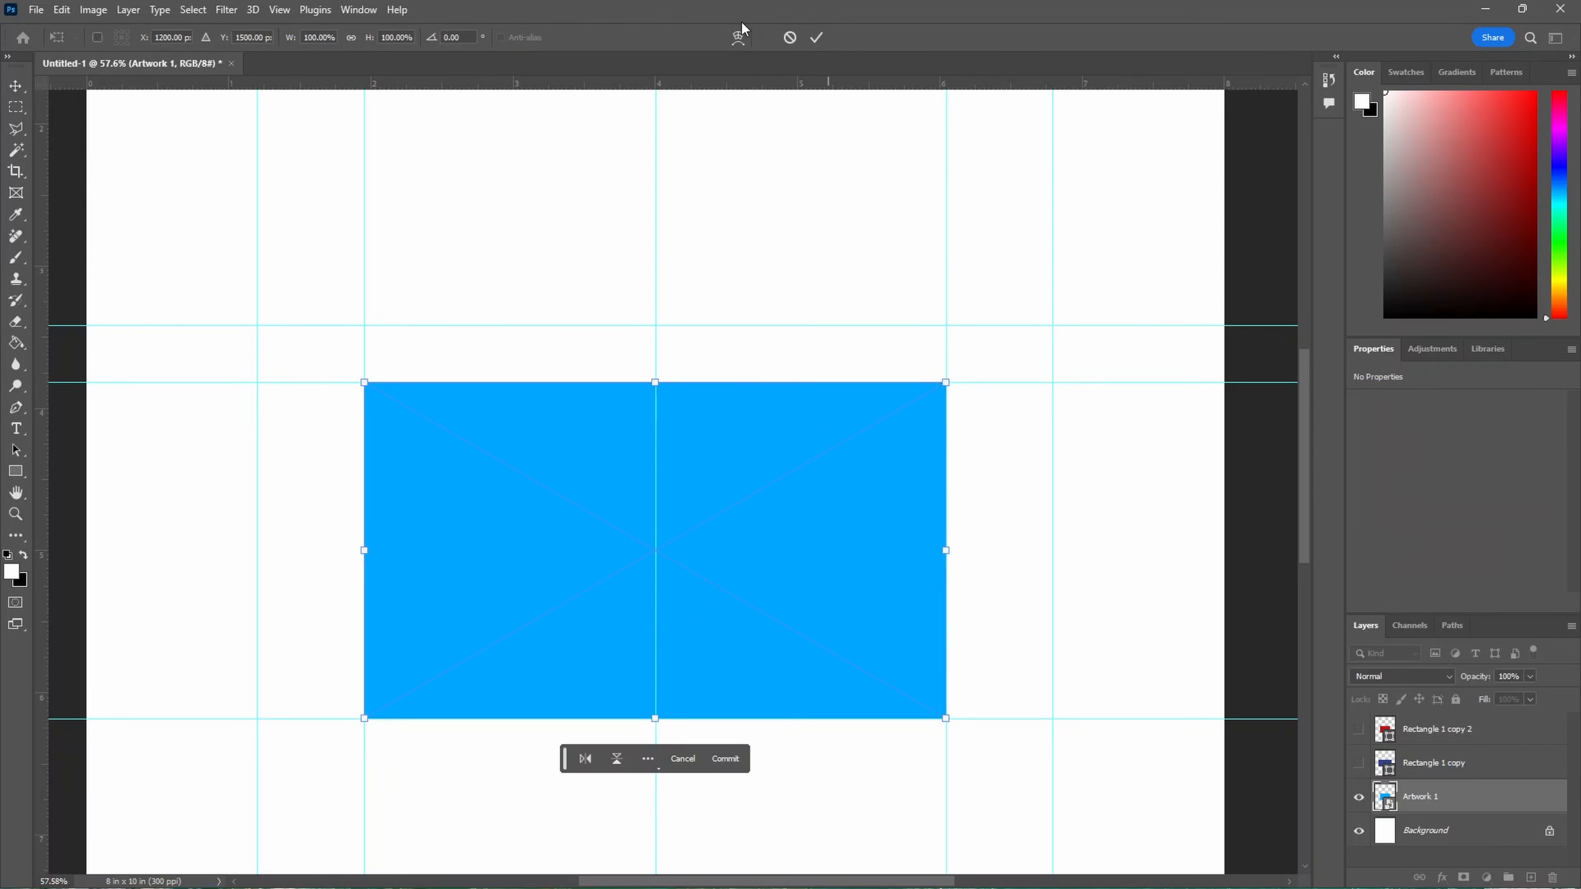
{"action": "left_click", "coordinate": [736, 38]}
{"action": "left_click", "coordinate": [421, 36]}
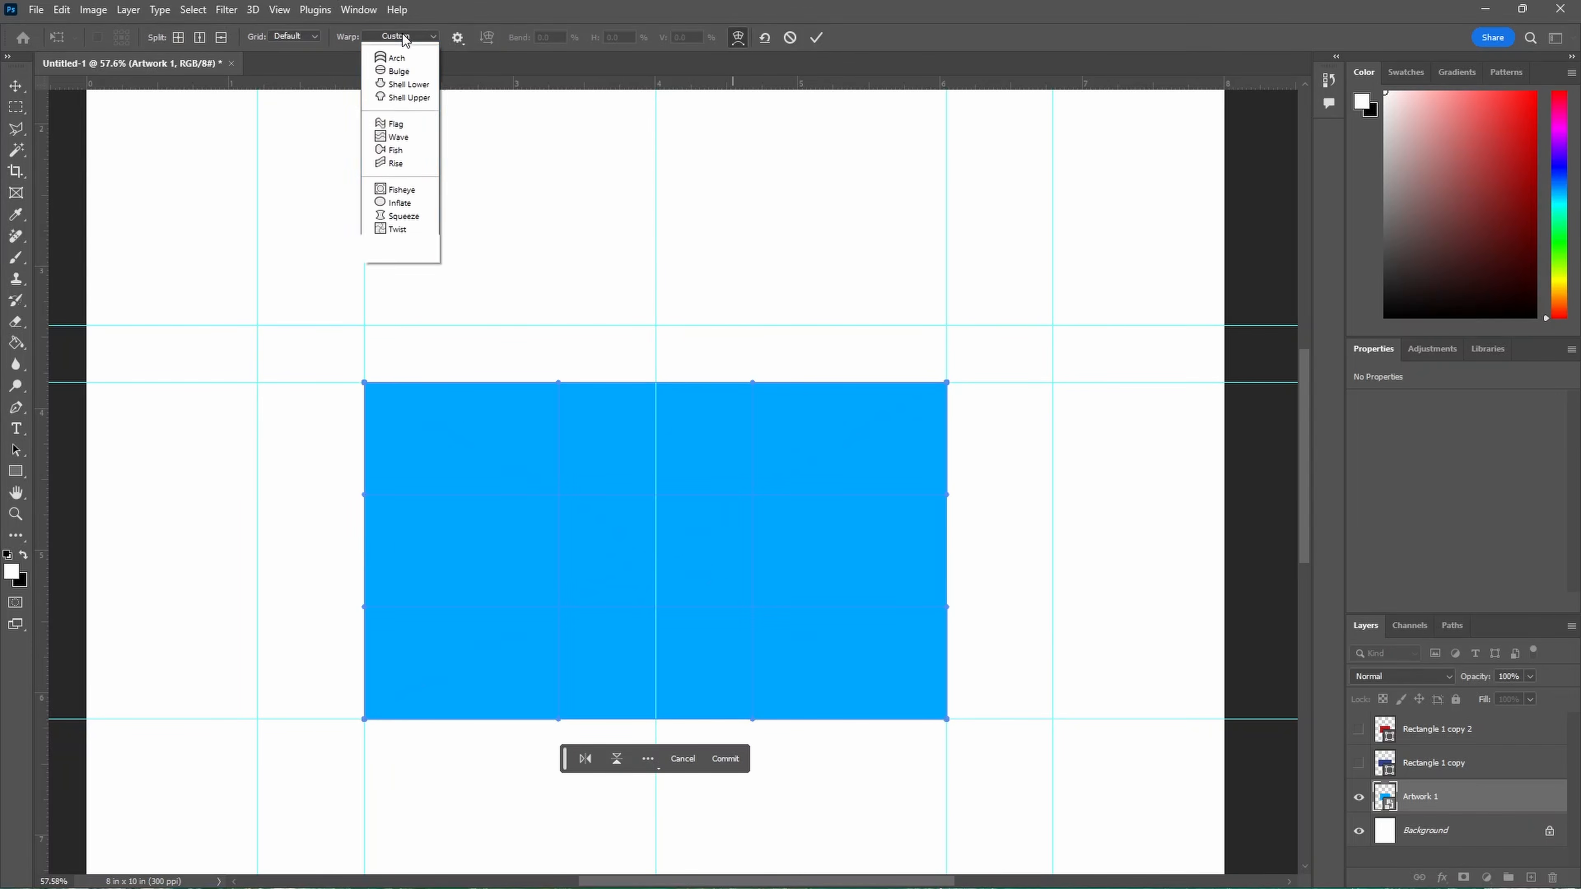
{"action": "left_click", "coordinate": [392, 80]}
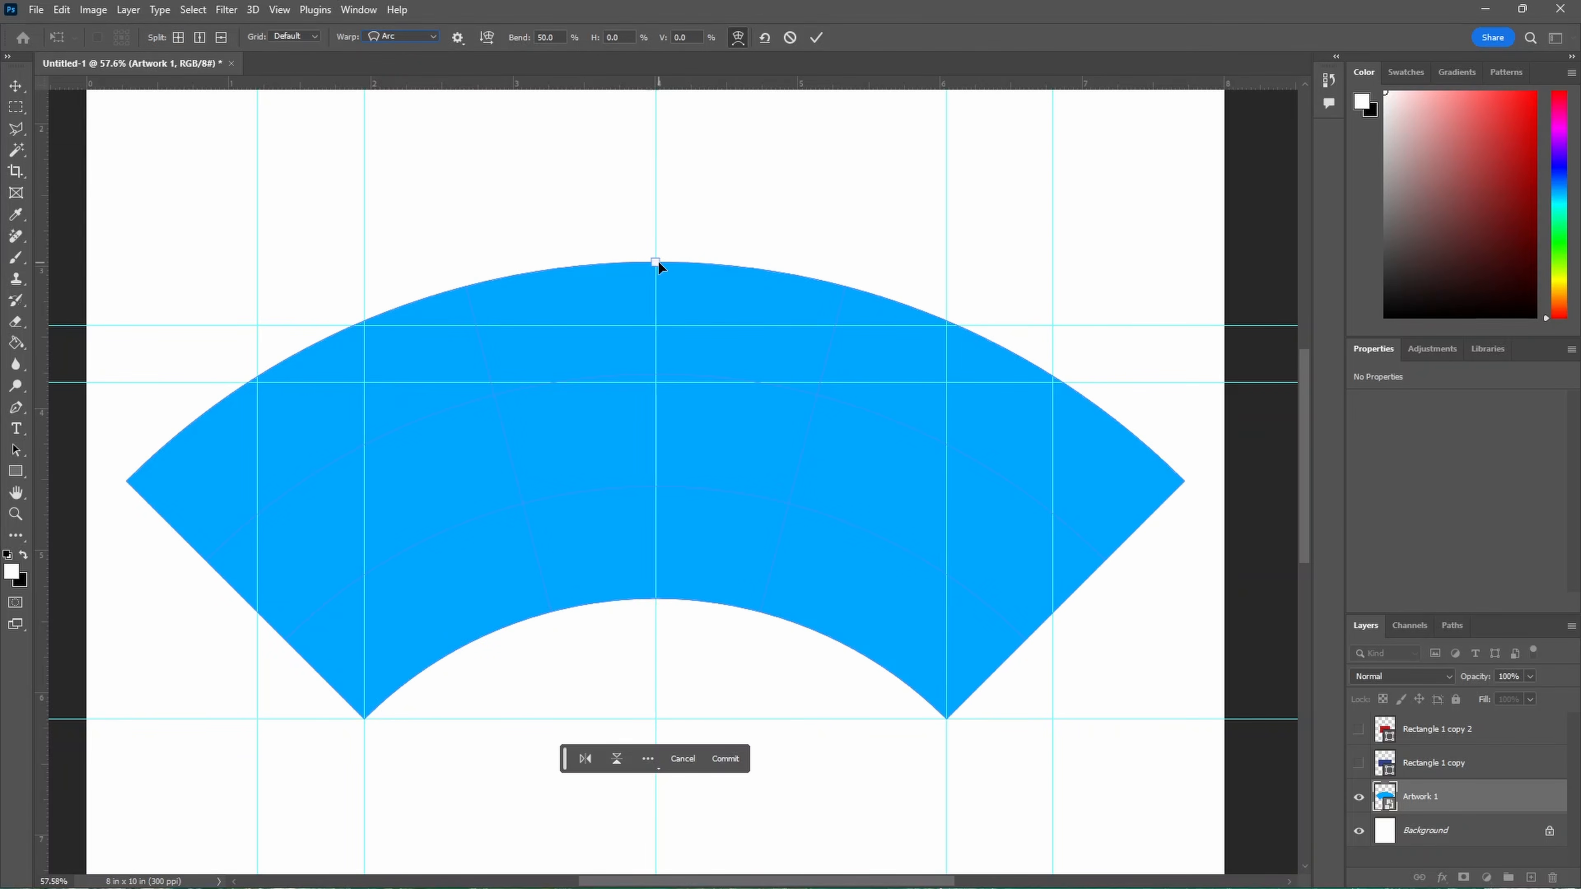
{"action": "left_click_drag", "start_coordinate": [658, 263], "coordinate": [643, 332]}
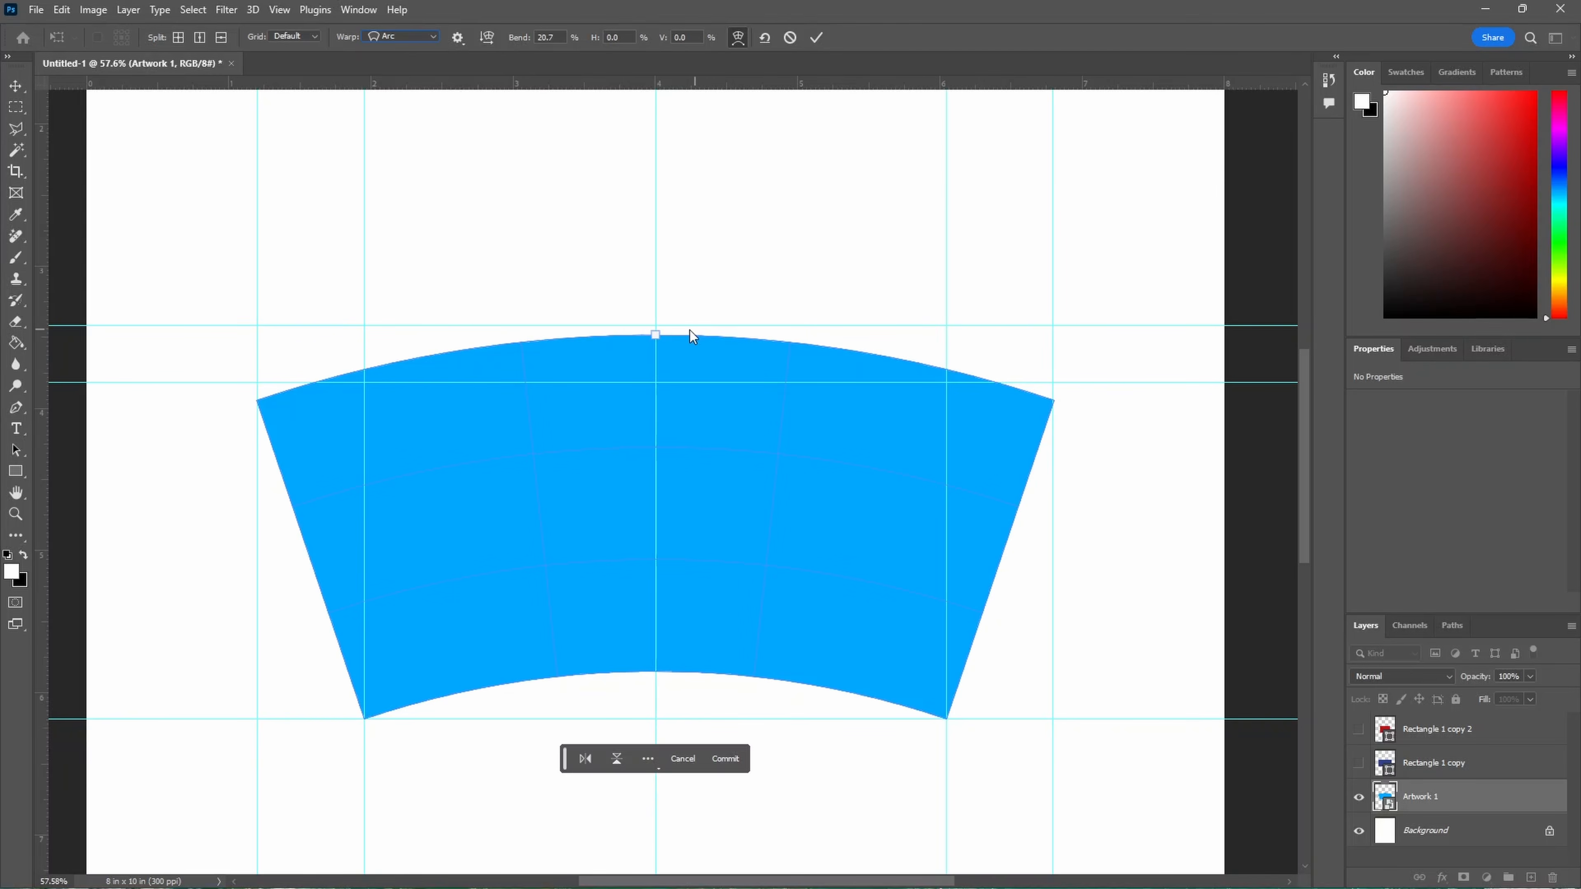
{"action": "left_click", "coordinate": [816, 37]}
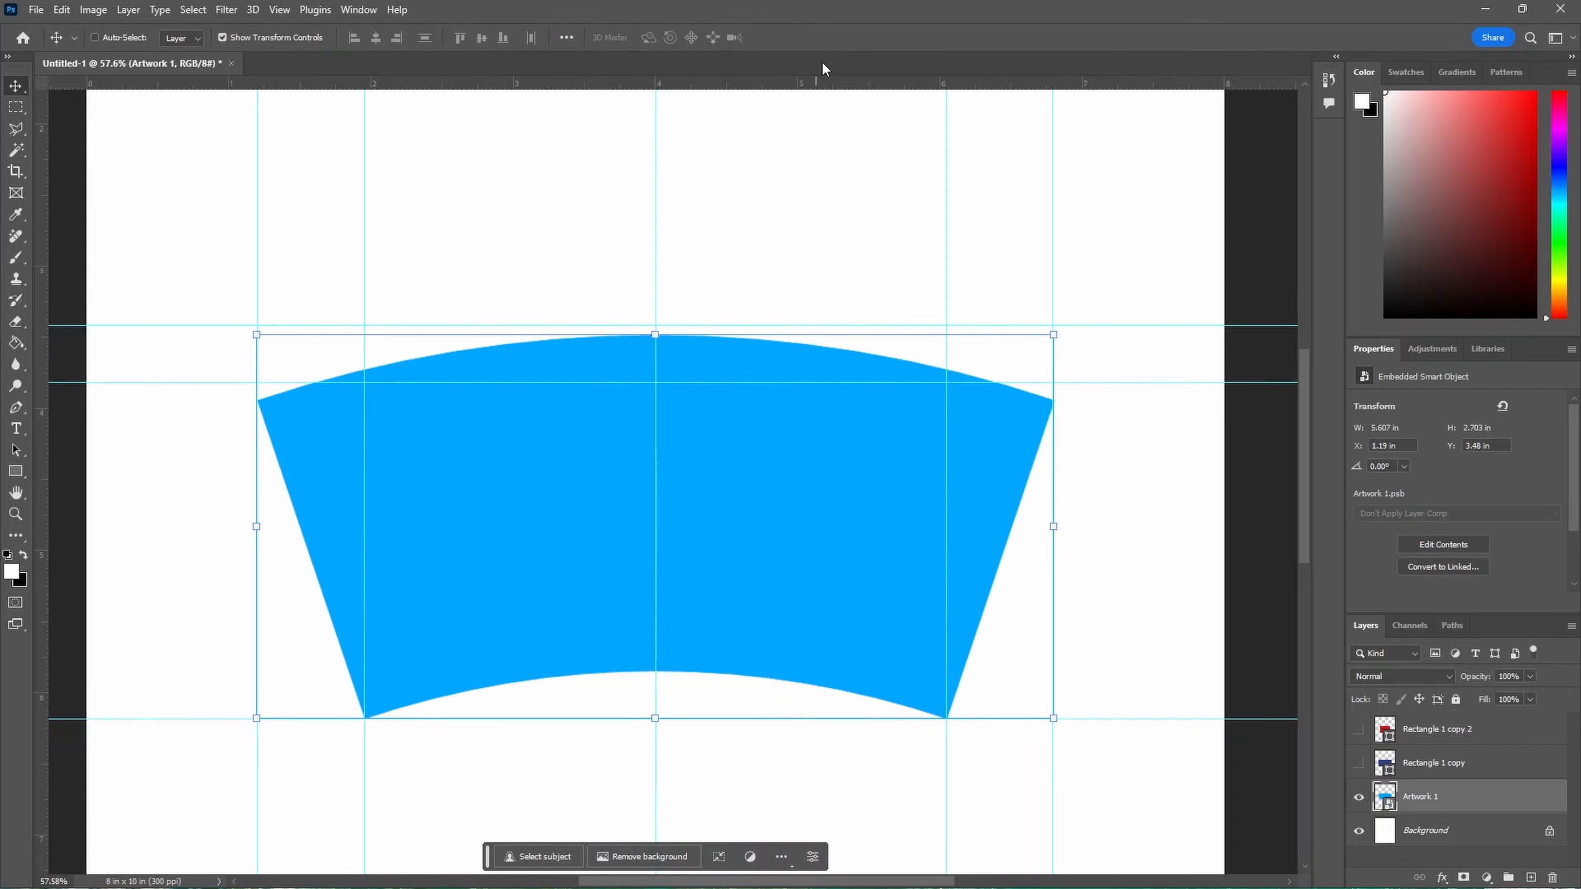
{"action": "scroll", "coordinate": [1075, 404], "scroll_direction": "up", "scroll_amount": 10}
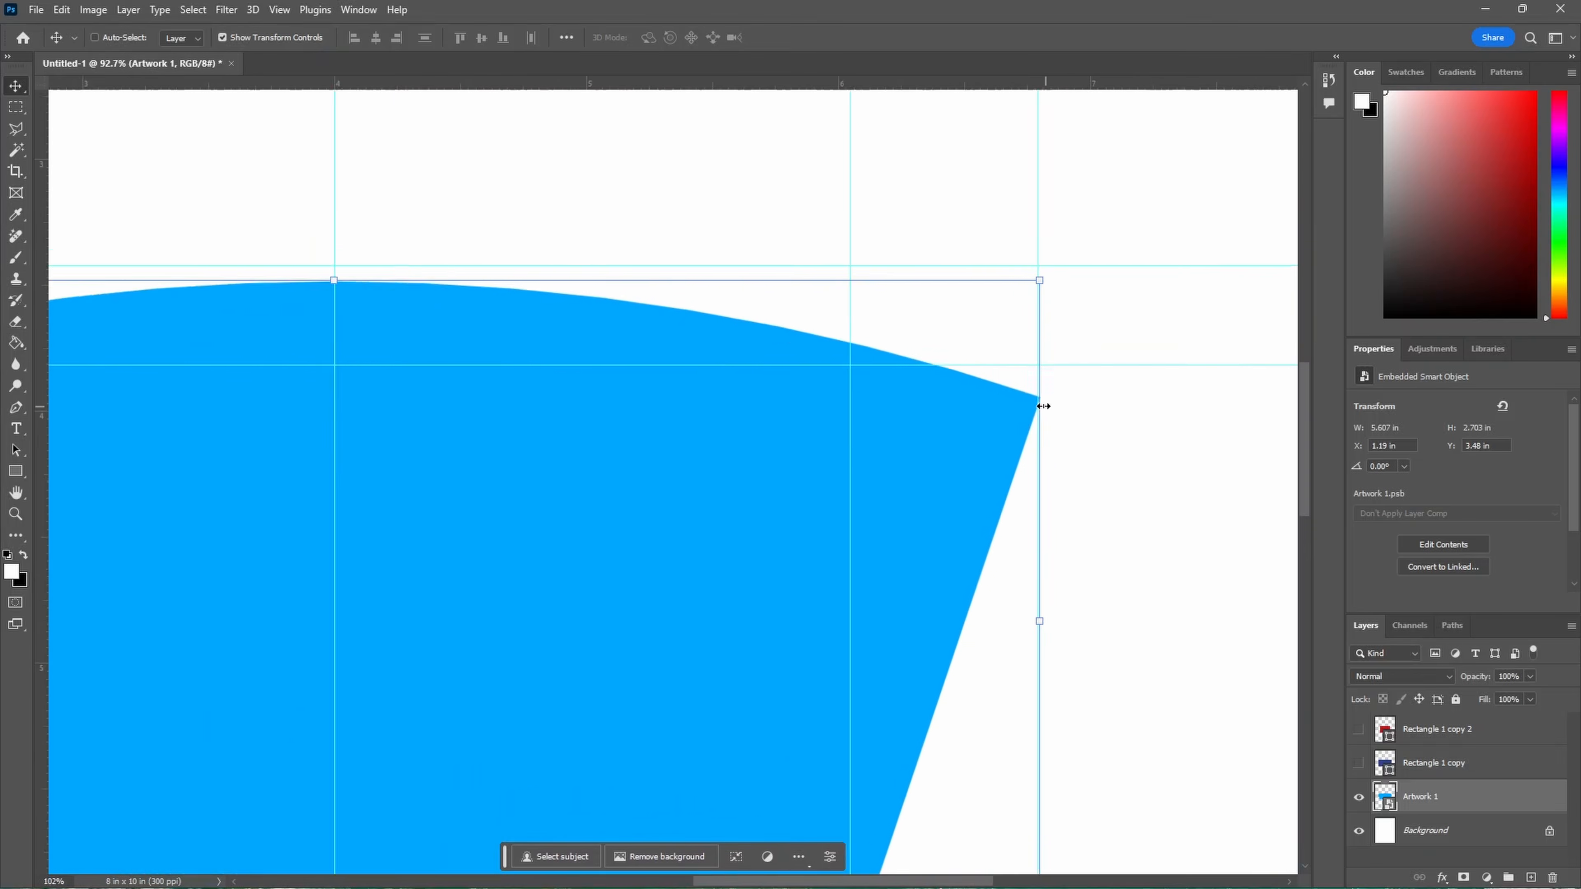
{"action": "scroll", "coordinate": [1052, 412], "scroll_direction": "up", "scroll_amount": 4}
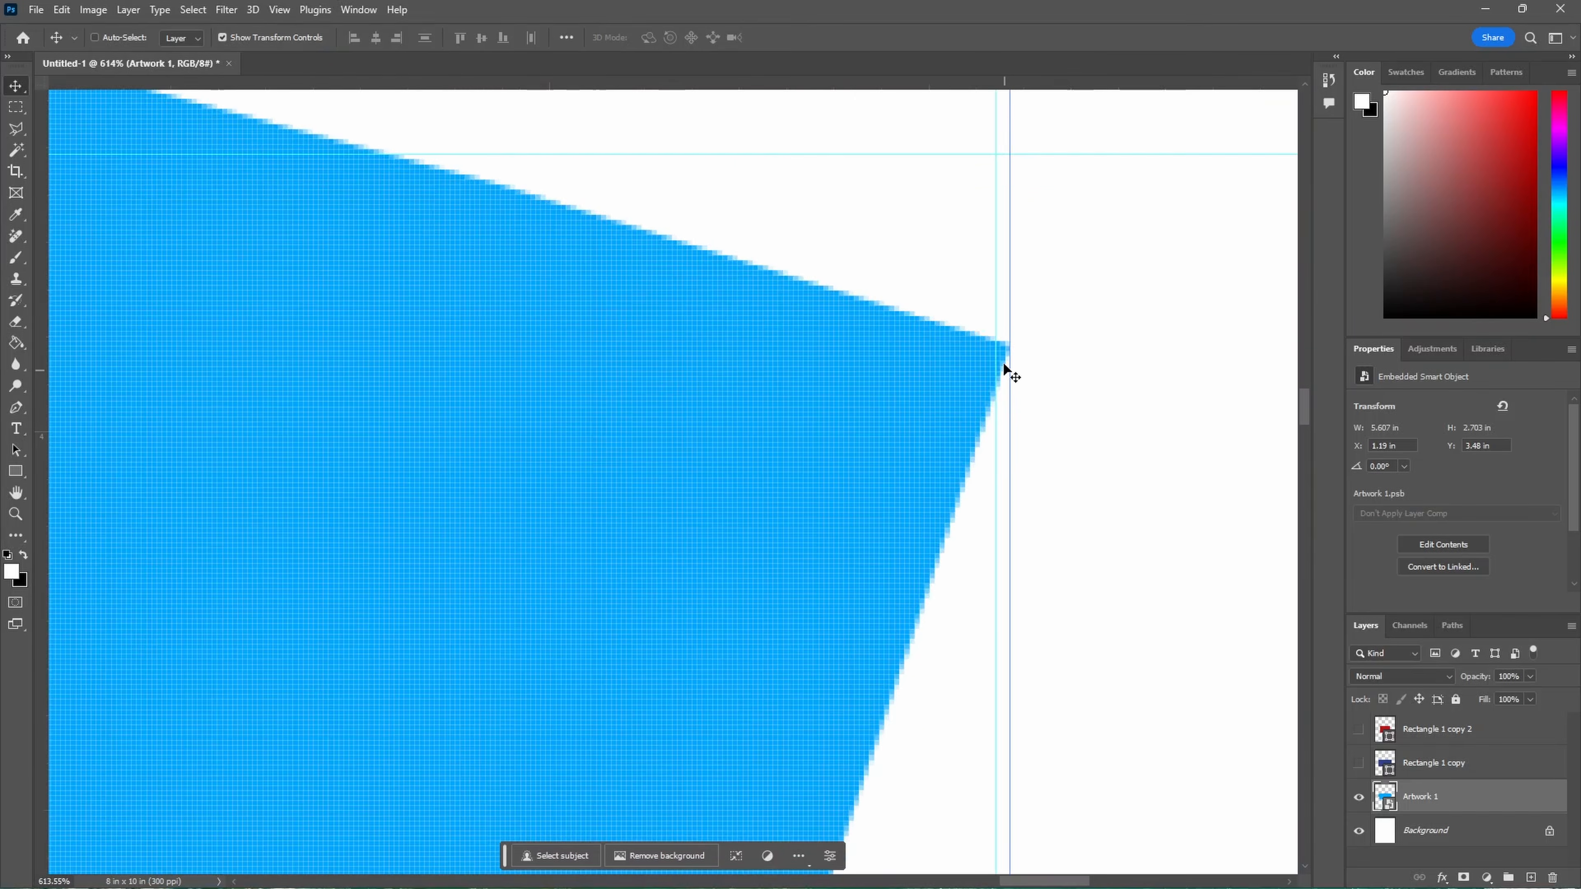
{"action": "scroll", "coordinate": [1005, 367], "scroll_direction": "down", "scroll_amount": 12}
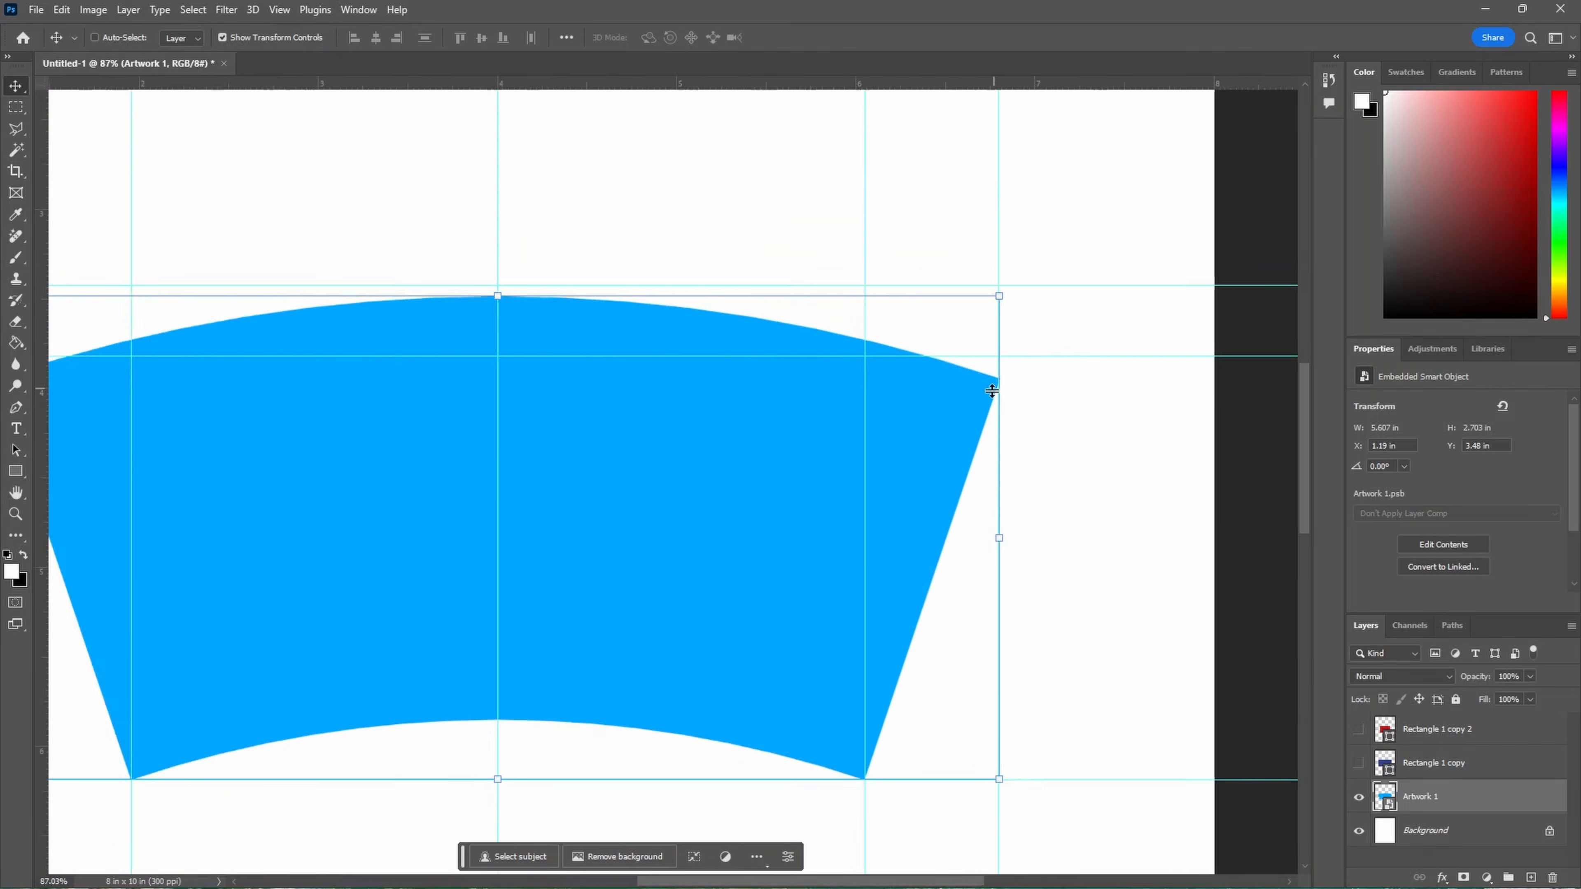
{"action": "scroll", "coordinate": [992, 390], "scroll_direction": "down", "scroll_amount": 2}
{"action": "scroll", "coordinate": [562, 445], "scroll_direction": "down", "scroll_amount": 2}
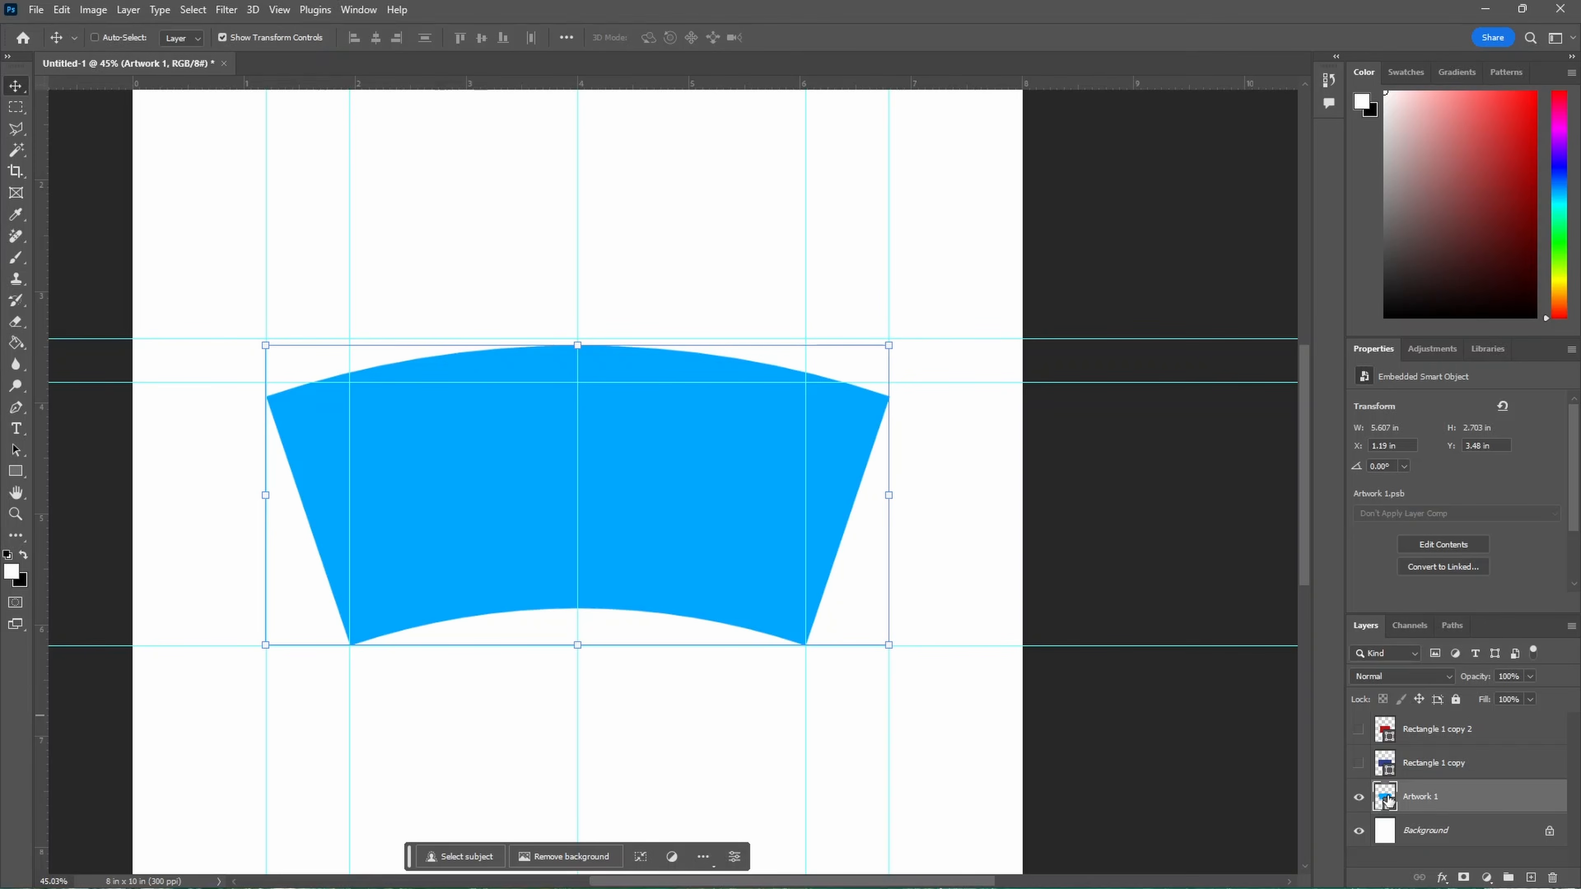
Delete the two hidden layers Rectangle 1 copy 2 and Rectangle 1 copy.
{"action": "left_click", "coordinate": [1473, 738]}
{"action": "left_click", "coordinate": [1480, 762], "text": "shift"}
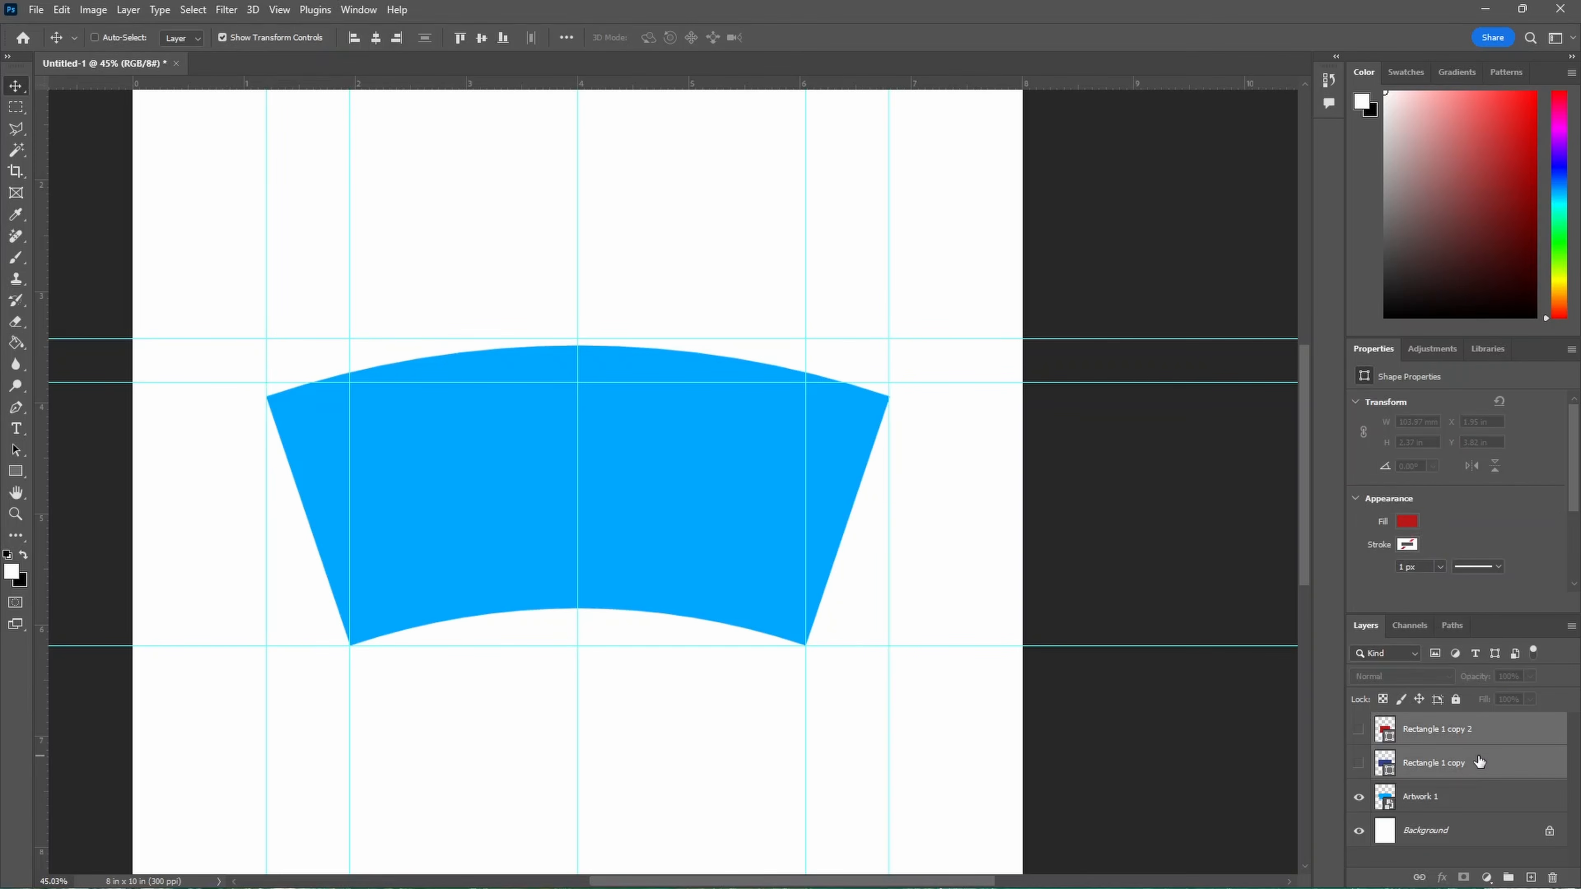
{"action": "key", "text": "Delete"}
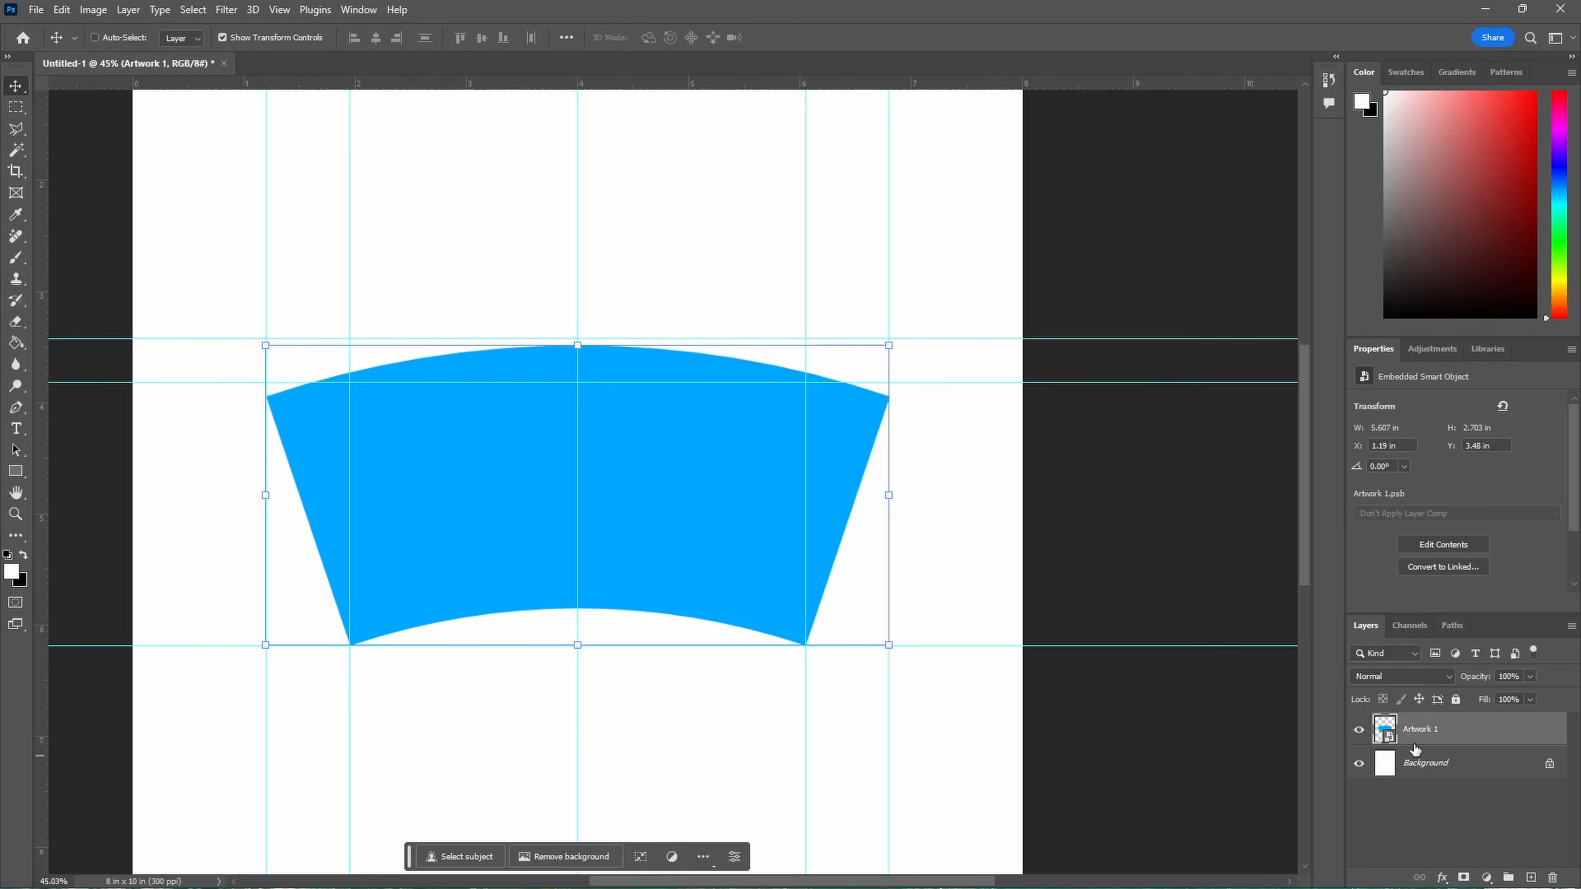
Open the contents of the Artwork 1 smart object for editing.
{"action": "double_click", "coordinate": [1489, 732]}
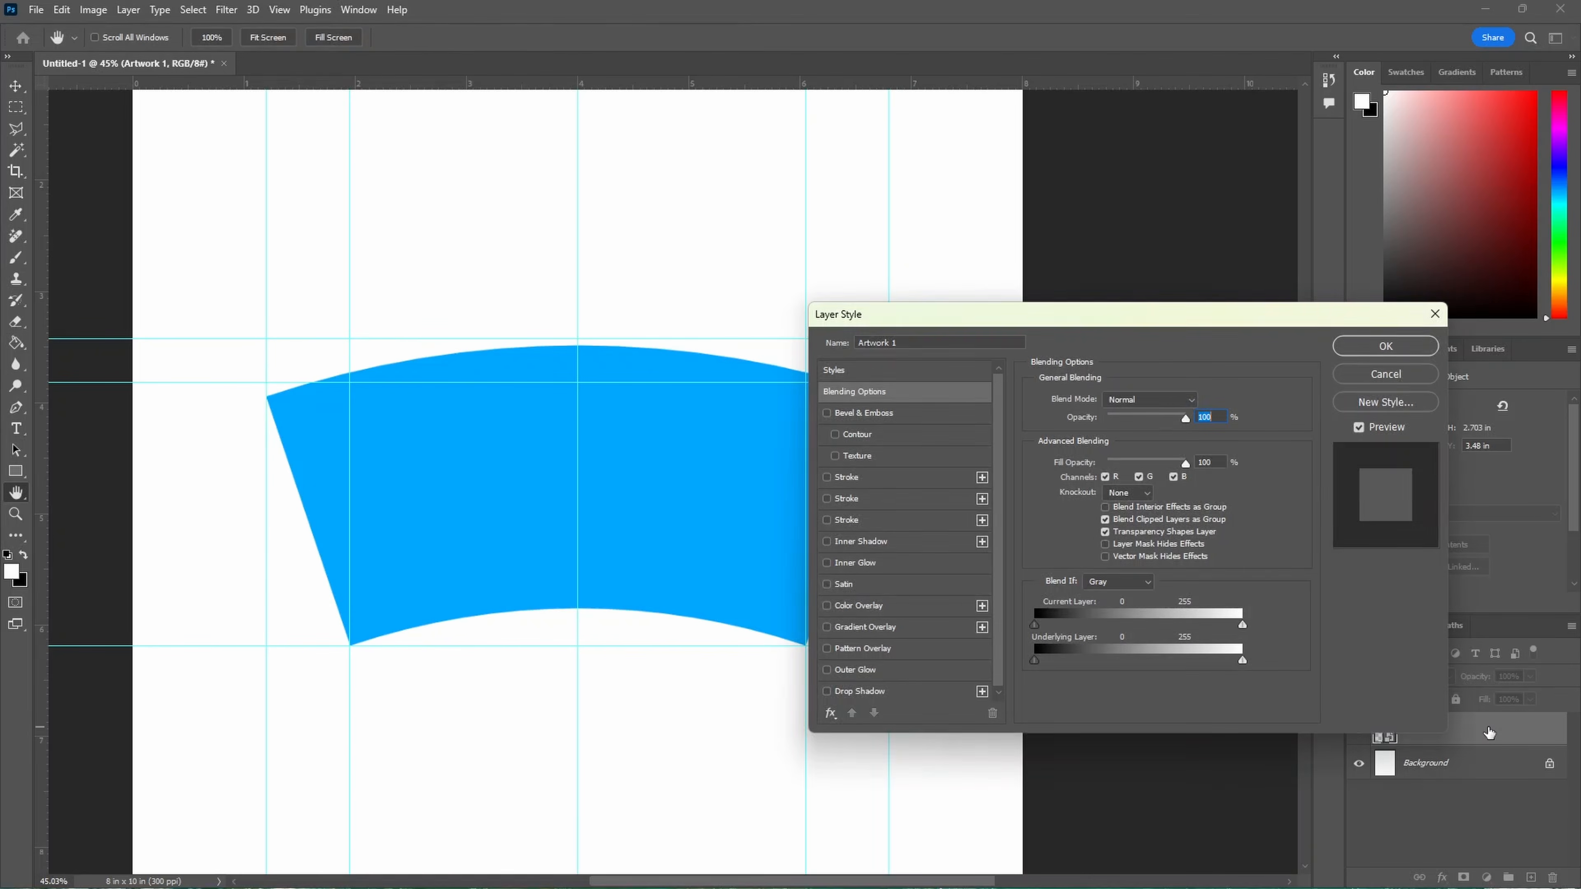
{"action": "left_click", "coordinate": [1387, 375]}
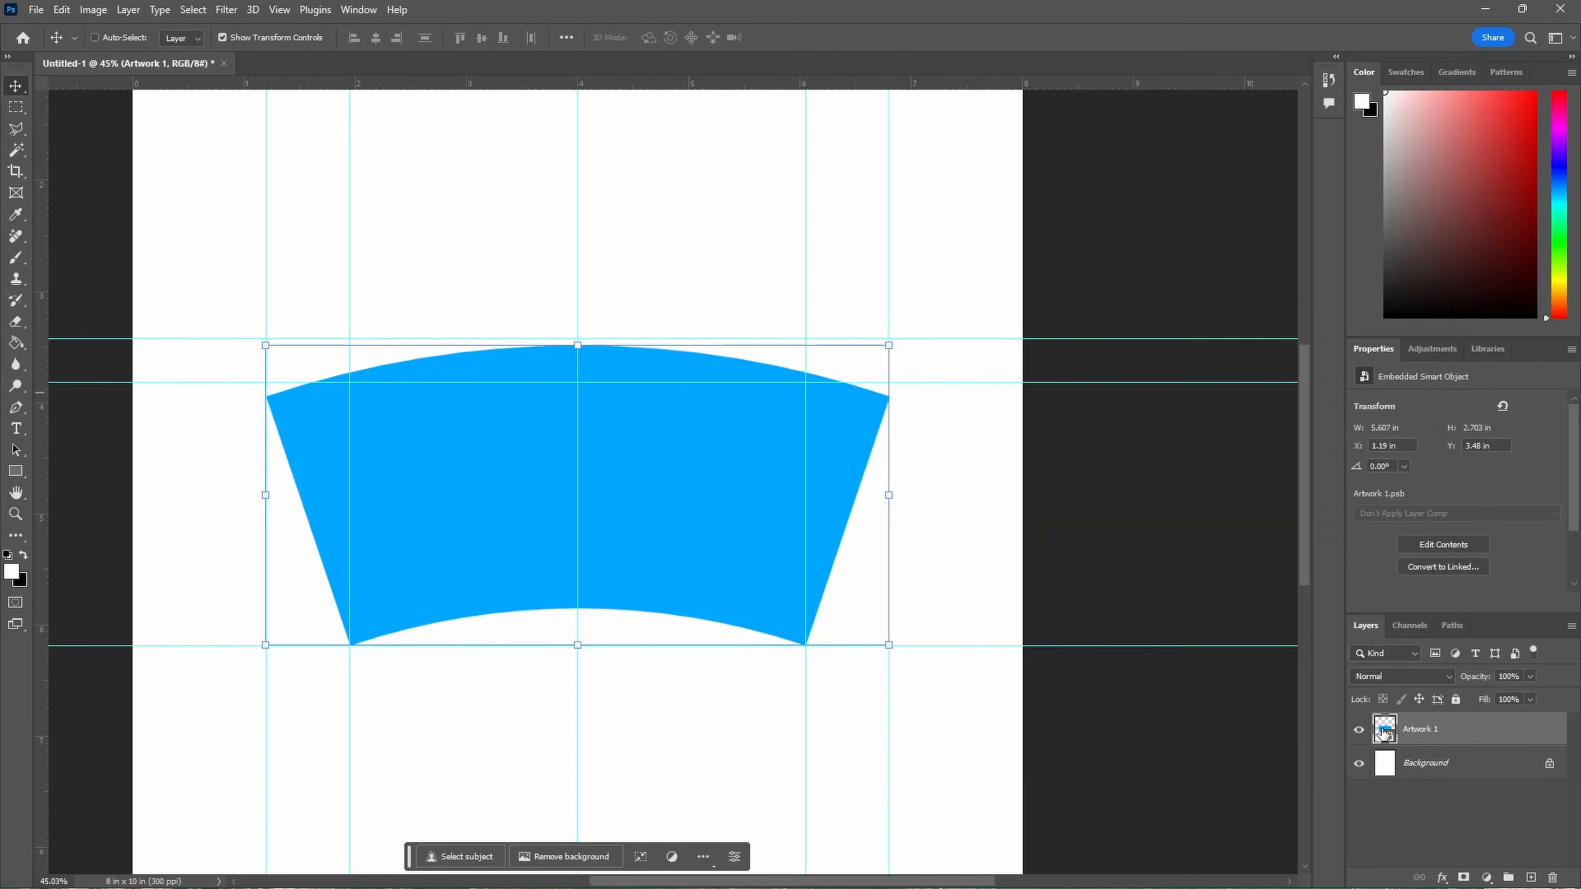
{"action": "double_click", "coordinate": [1383, 731]}
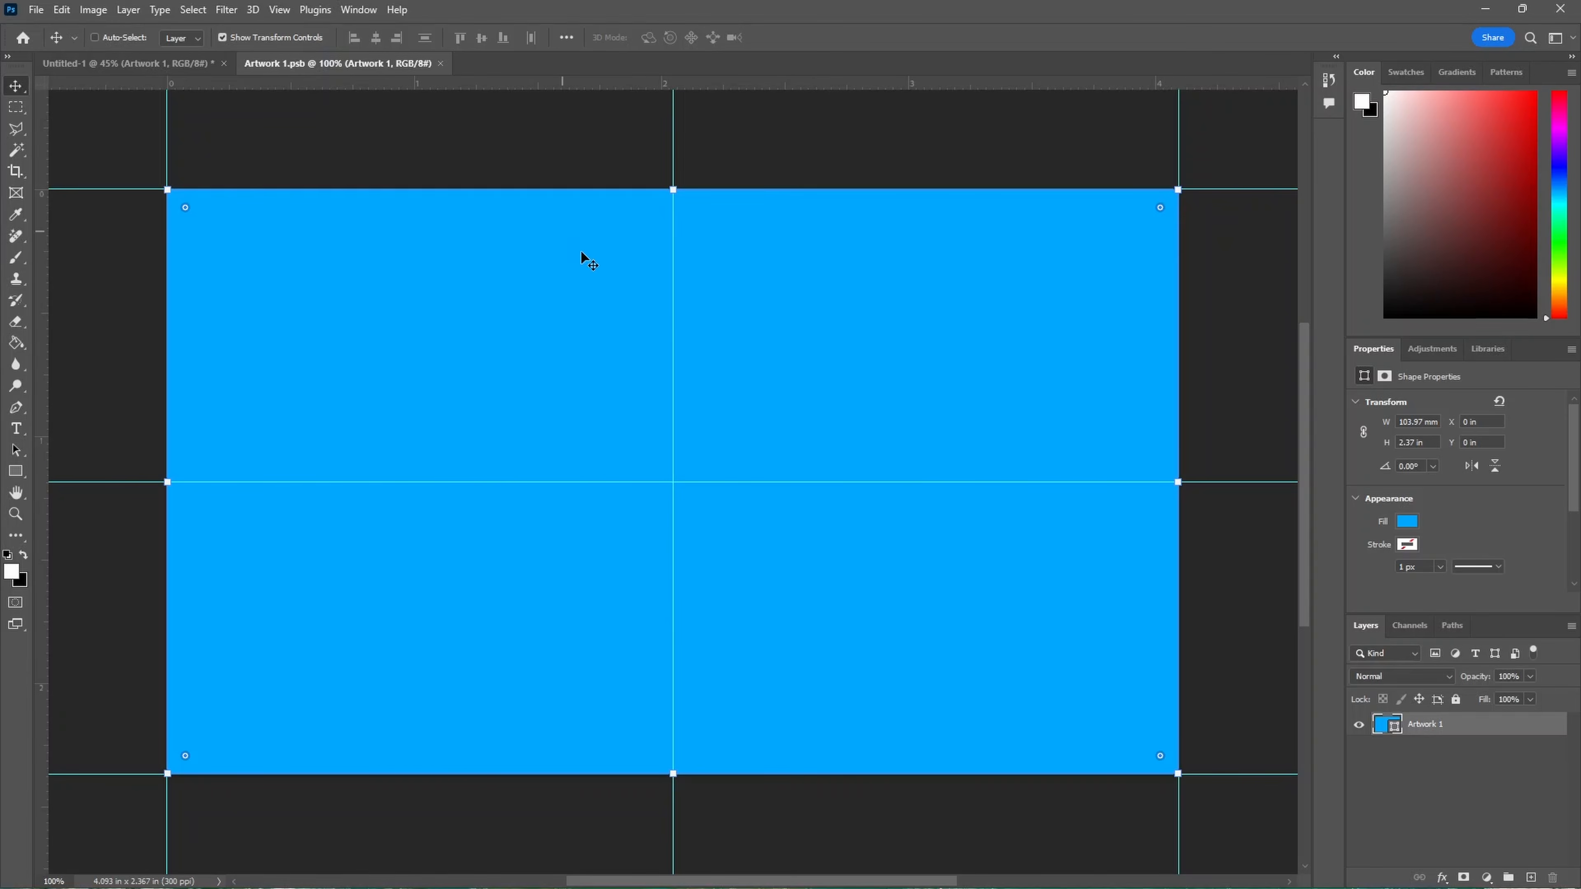
{"action": "left_click", "coordinate": [153, 63]}
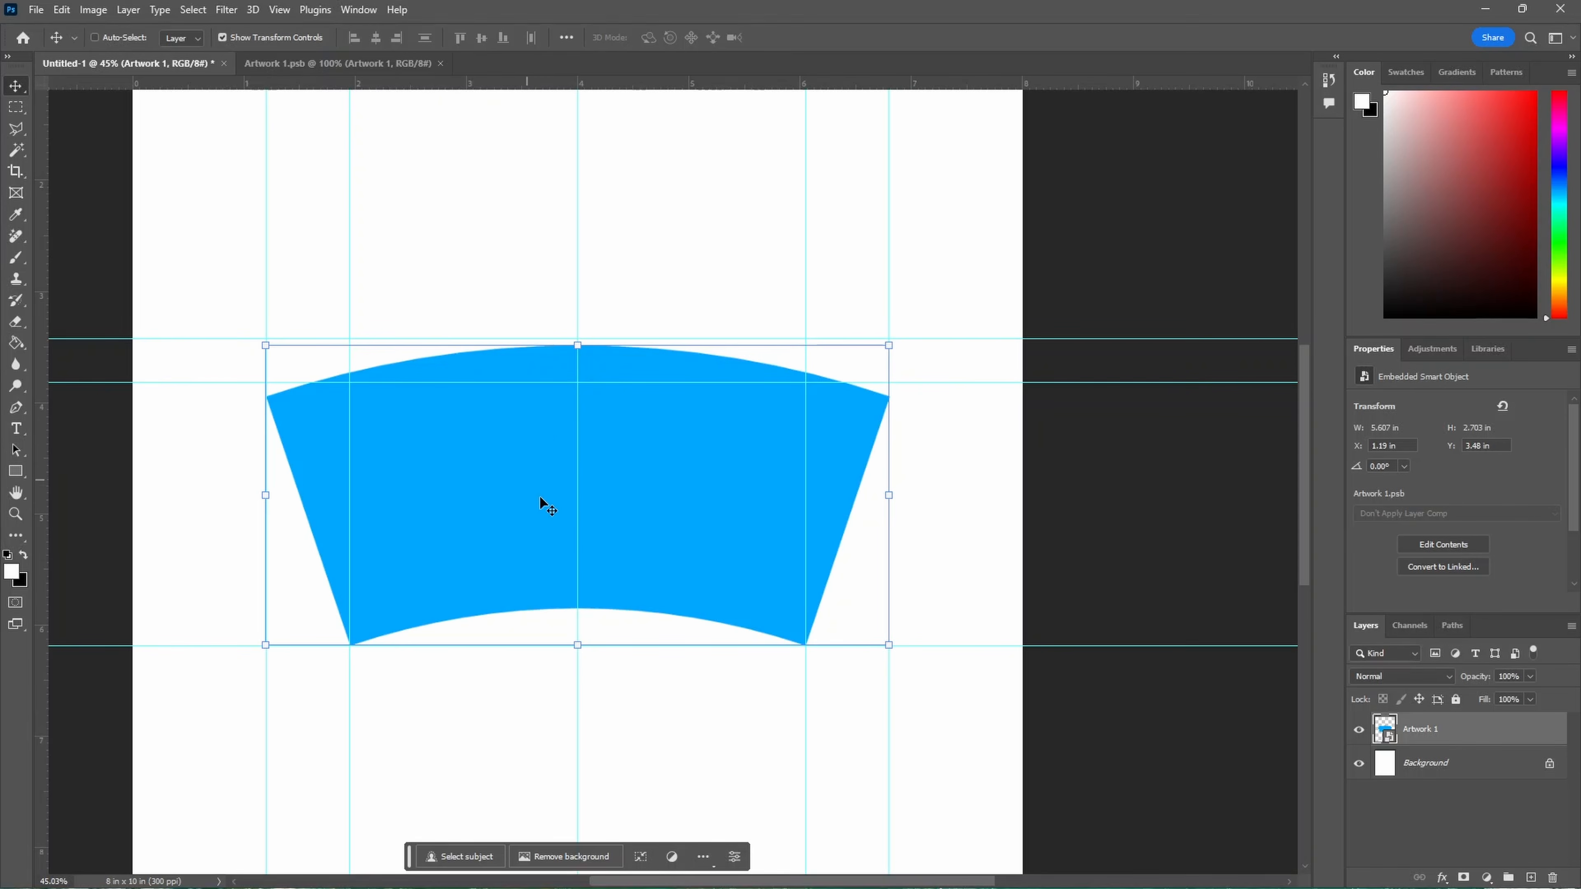
{"action": "left_click", "coordinate": [293, 63]}
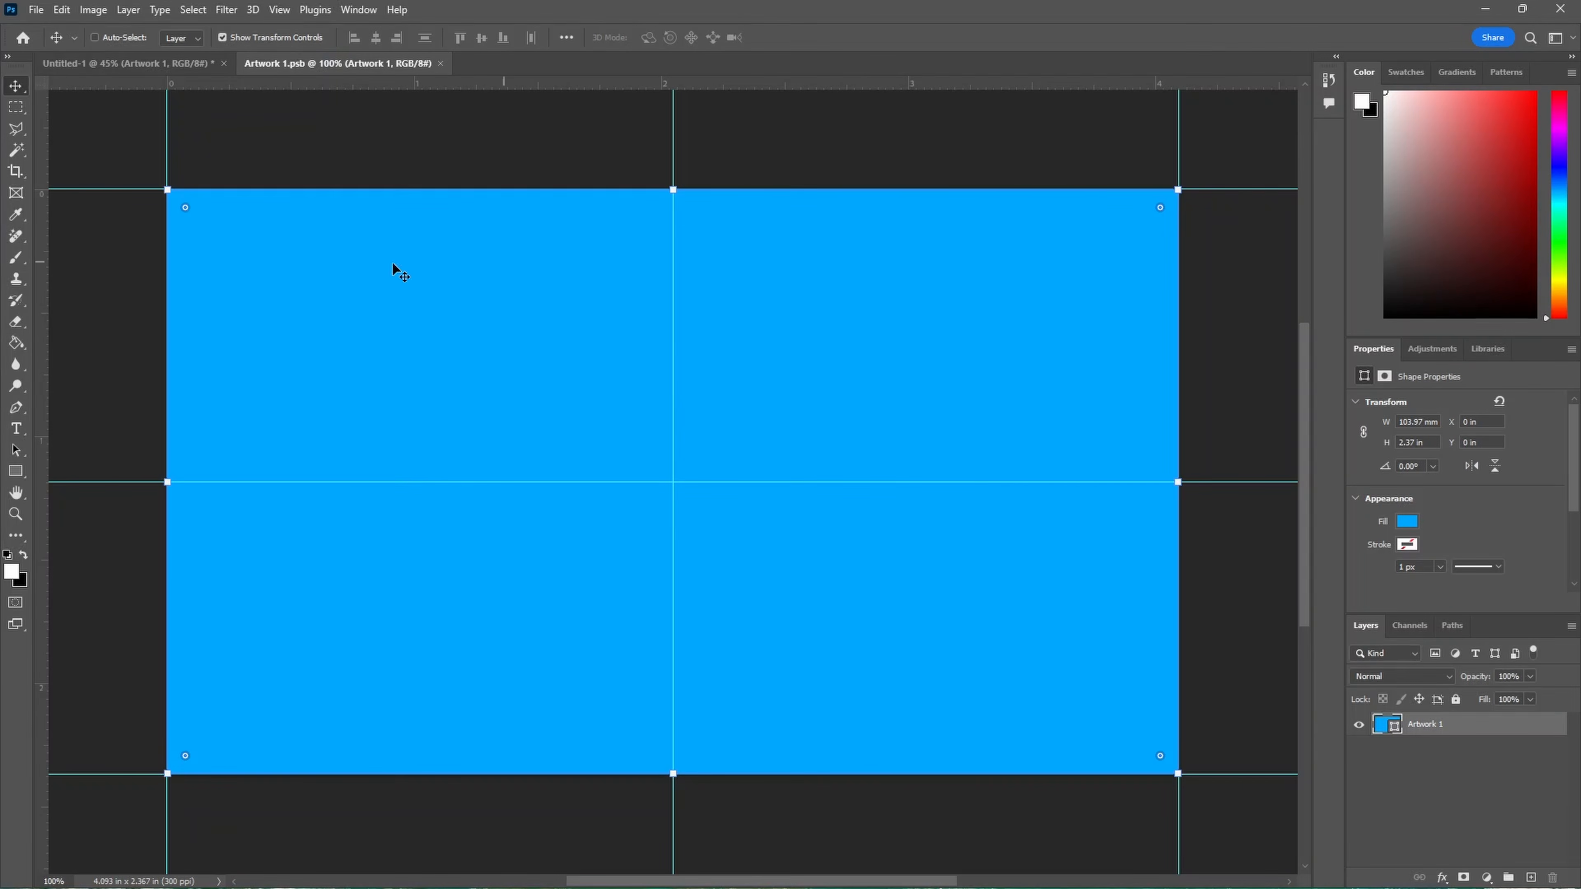
{"action": "left_click", "coordinate": [167, 63]}
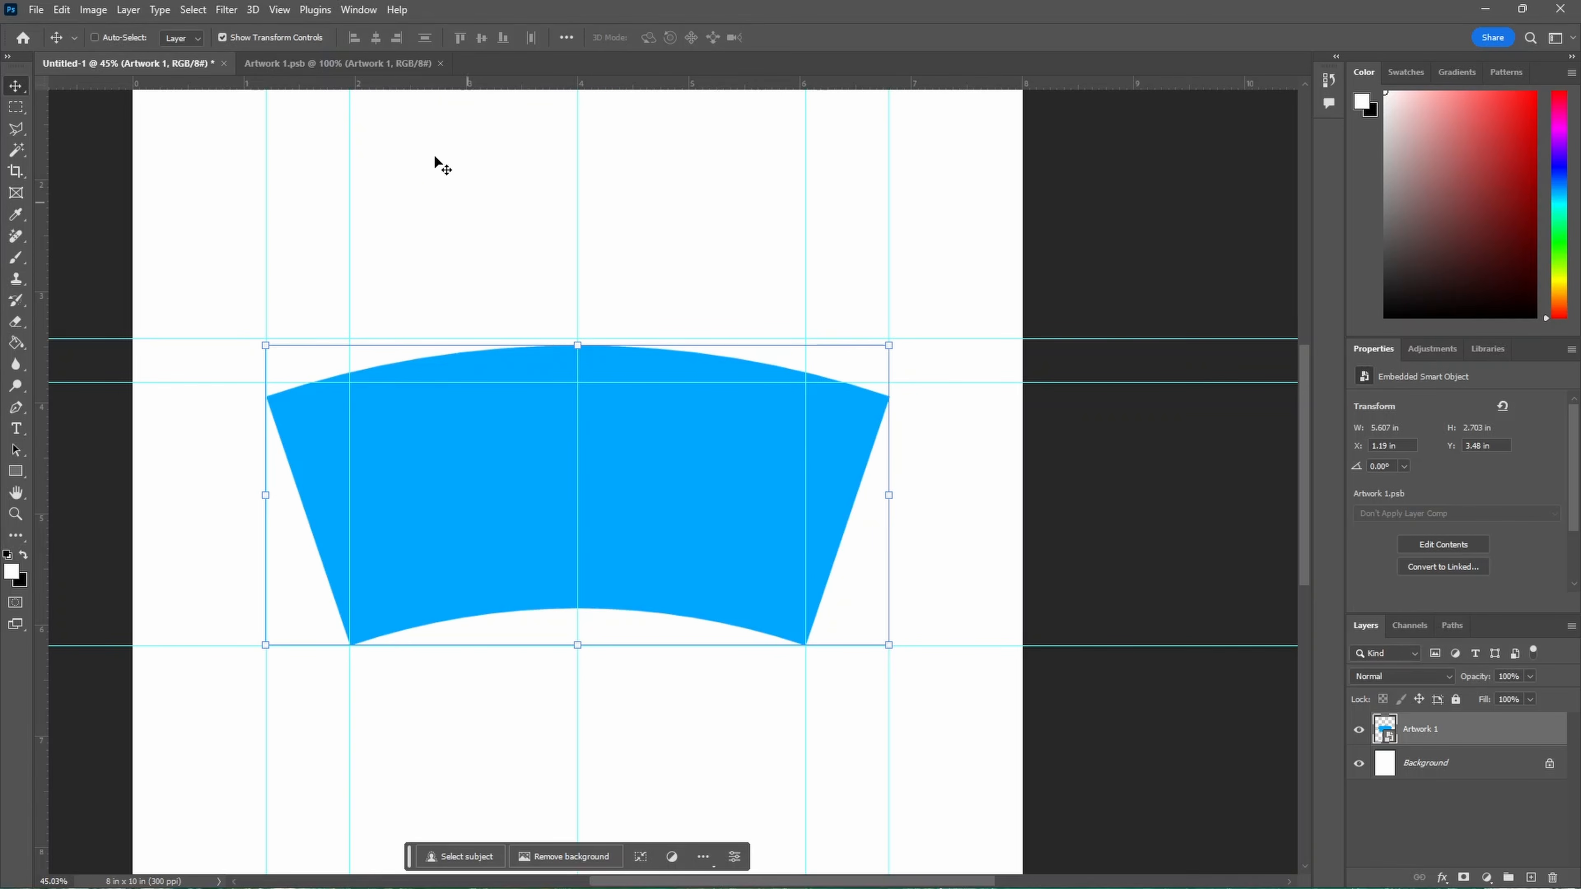
{"action": "left_click", "coordinate": [349, 64]}
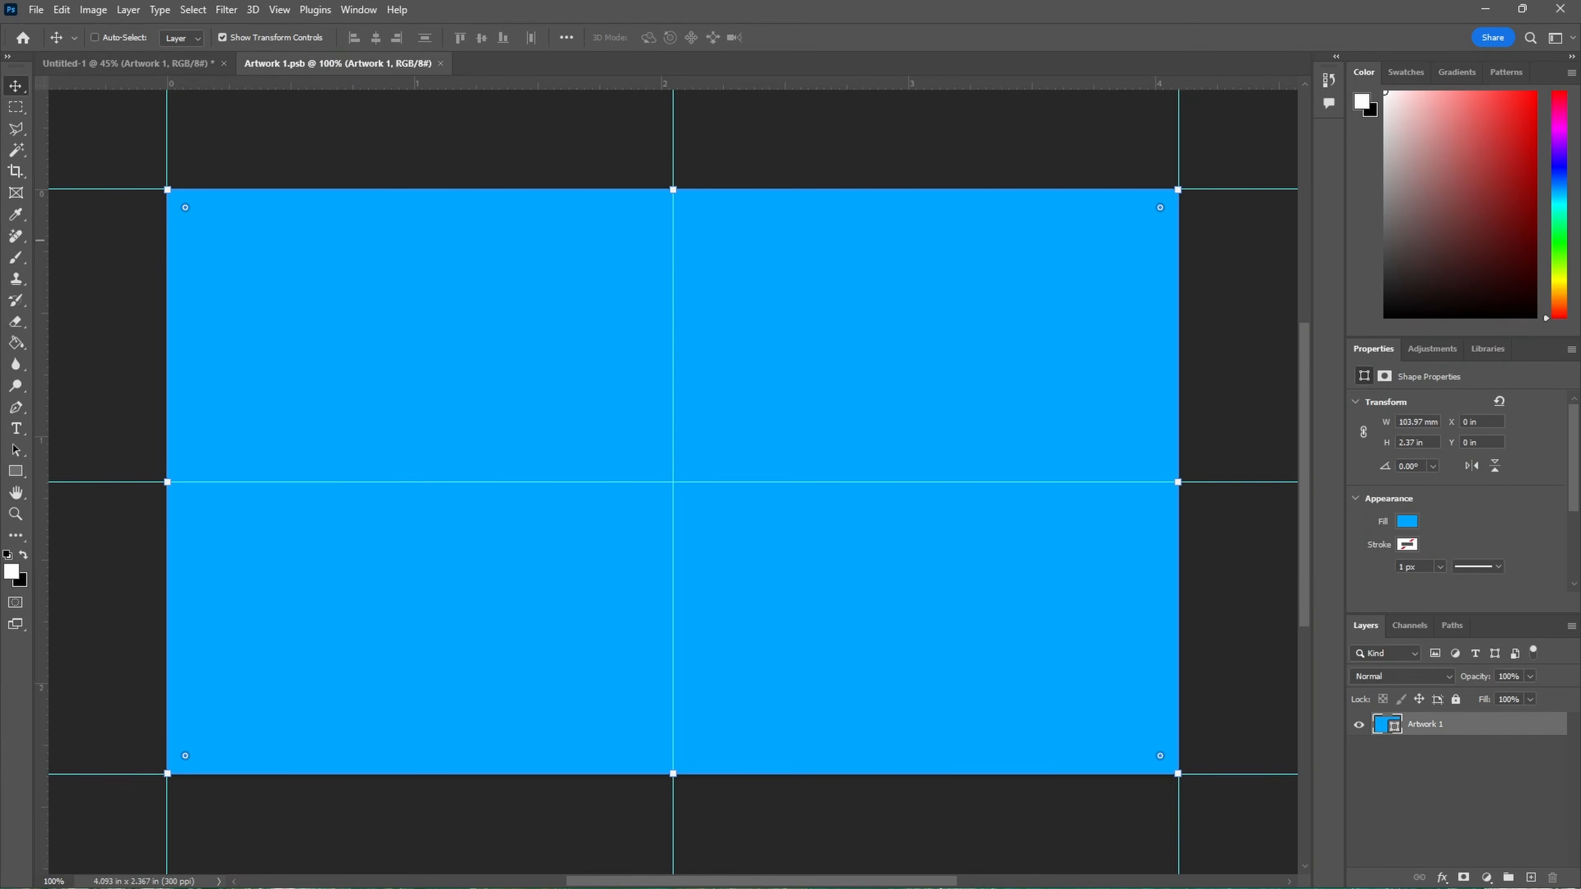
Place the HPN Jurassic Park PNG centred on the blue artwork rectangle and rotate it -90°.
{"action": "left_click_drag", "start_coordinate": [44, 548], "coordinate": [688, 498]}
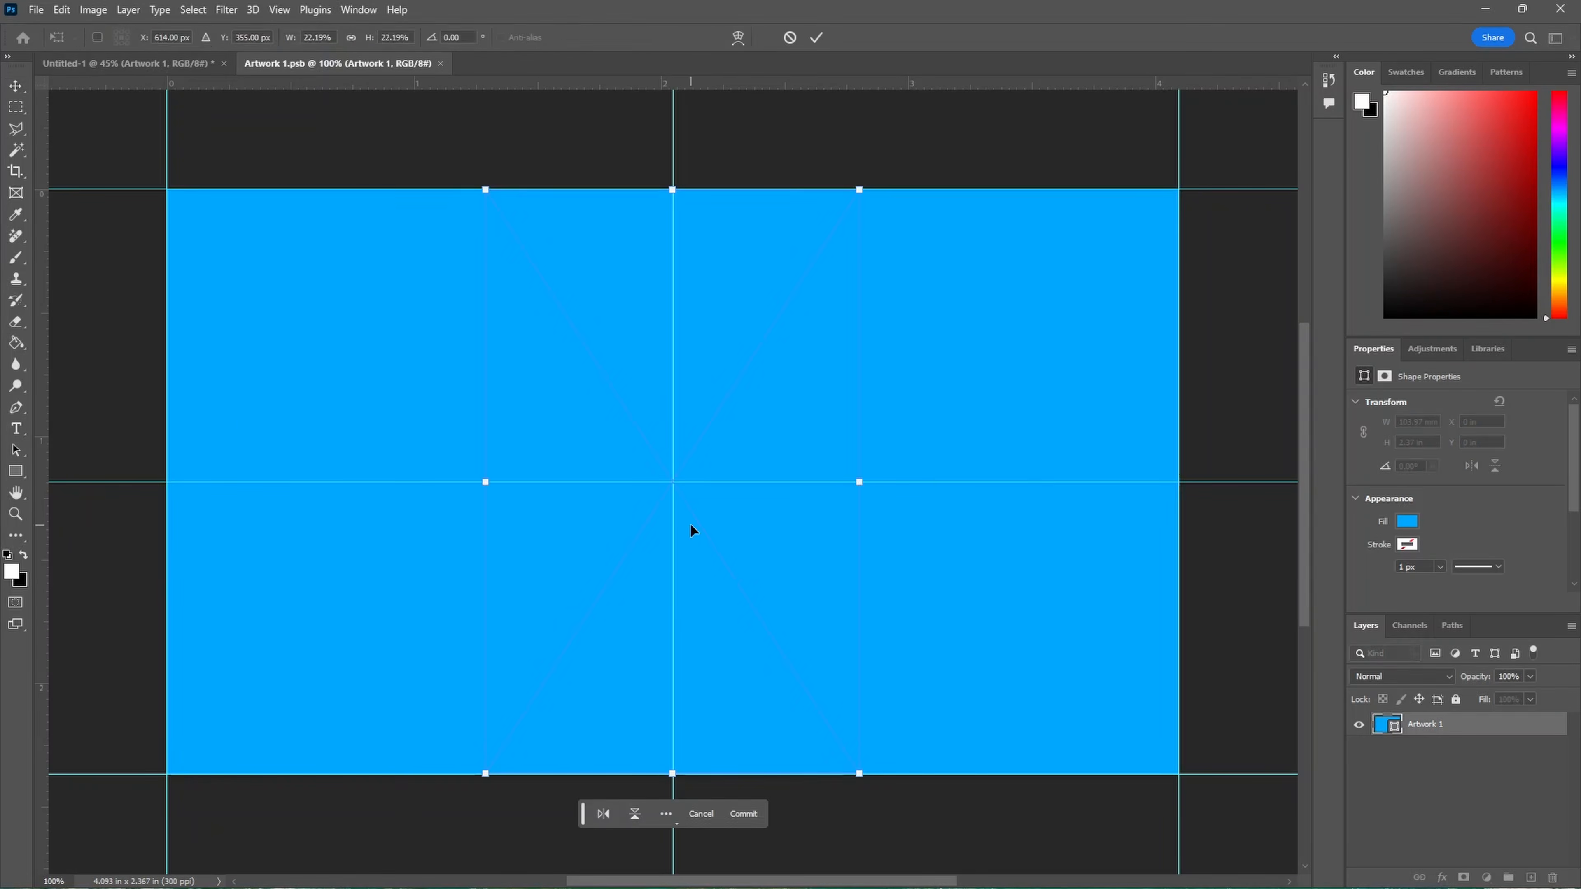
{"action": "left_click_drag", "start_coordinate": [713, 177], "coordinate": [414, 305]}
{"action": "left_click", "coordinate": [816, 39]}
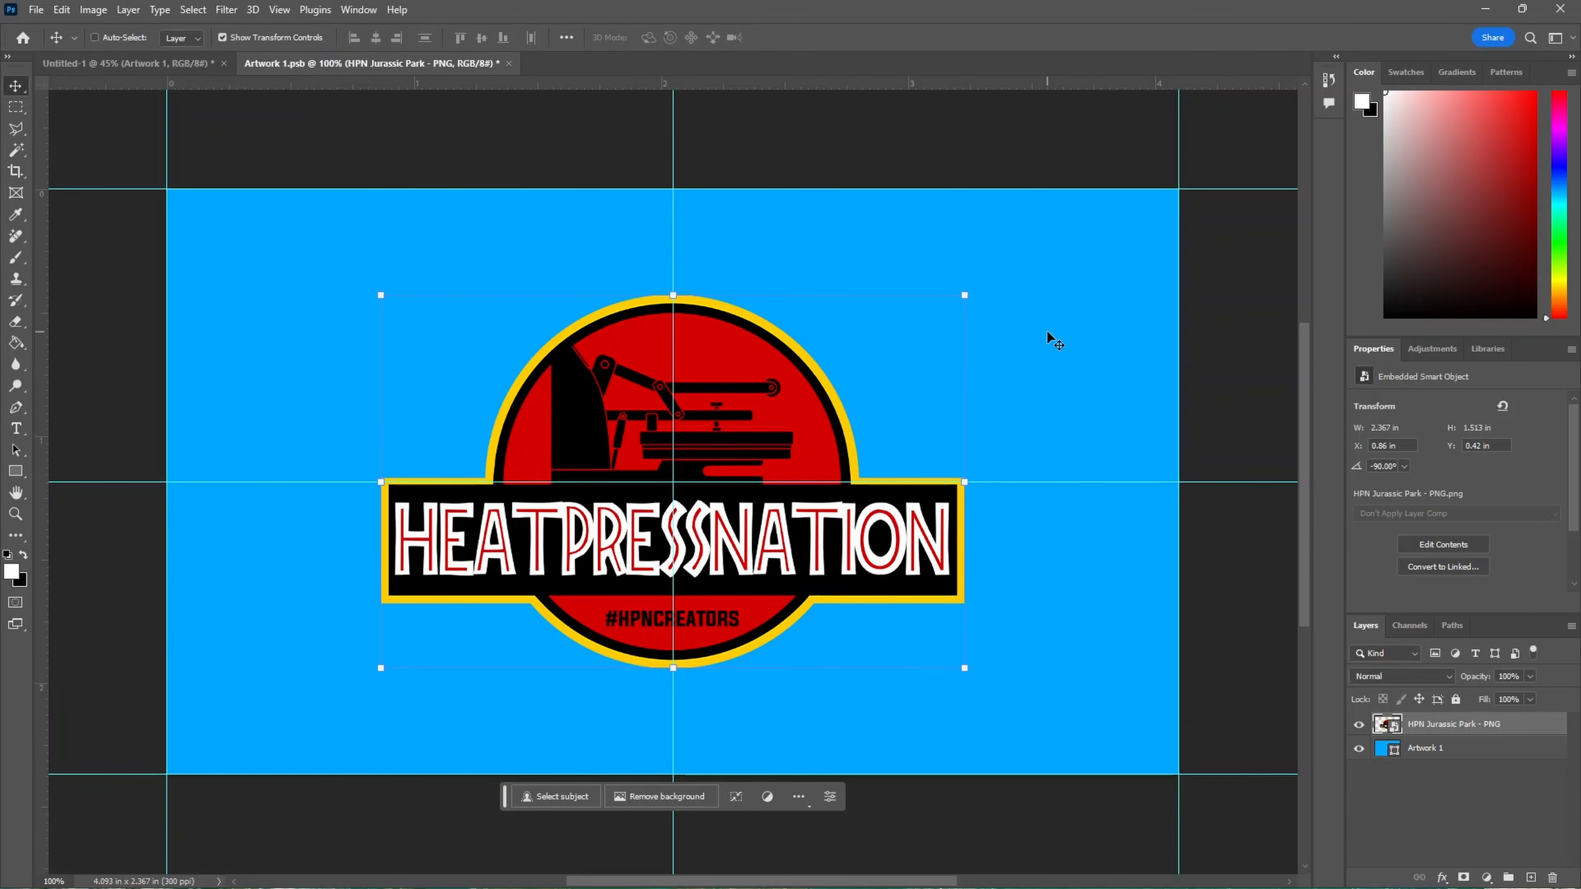
Save the Artwork 1 contents and check the warped logo in the Untitled-1 document.
{"action": "left_click", "coordinate": [36, 9]}
{"action": "left_click", "coordinate": [76, 197]}
{"action": "left_click", "coordinate": [145, 63]}
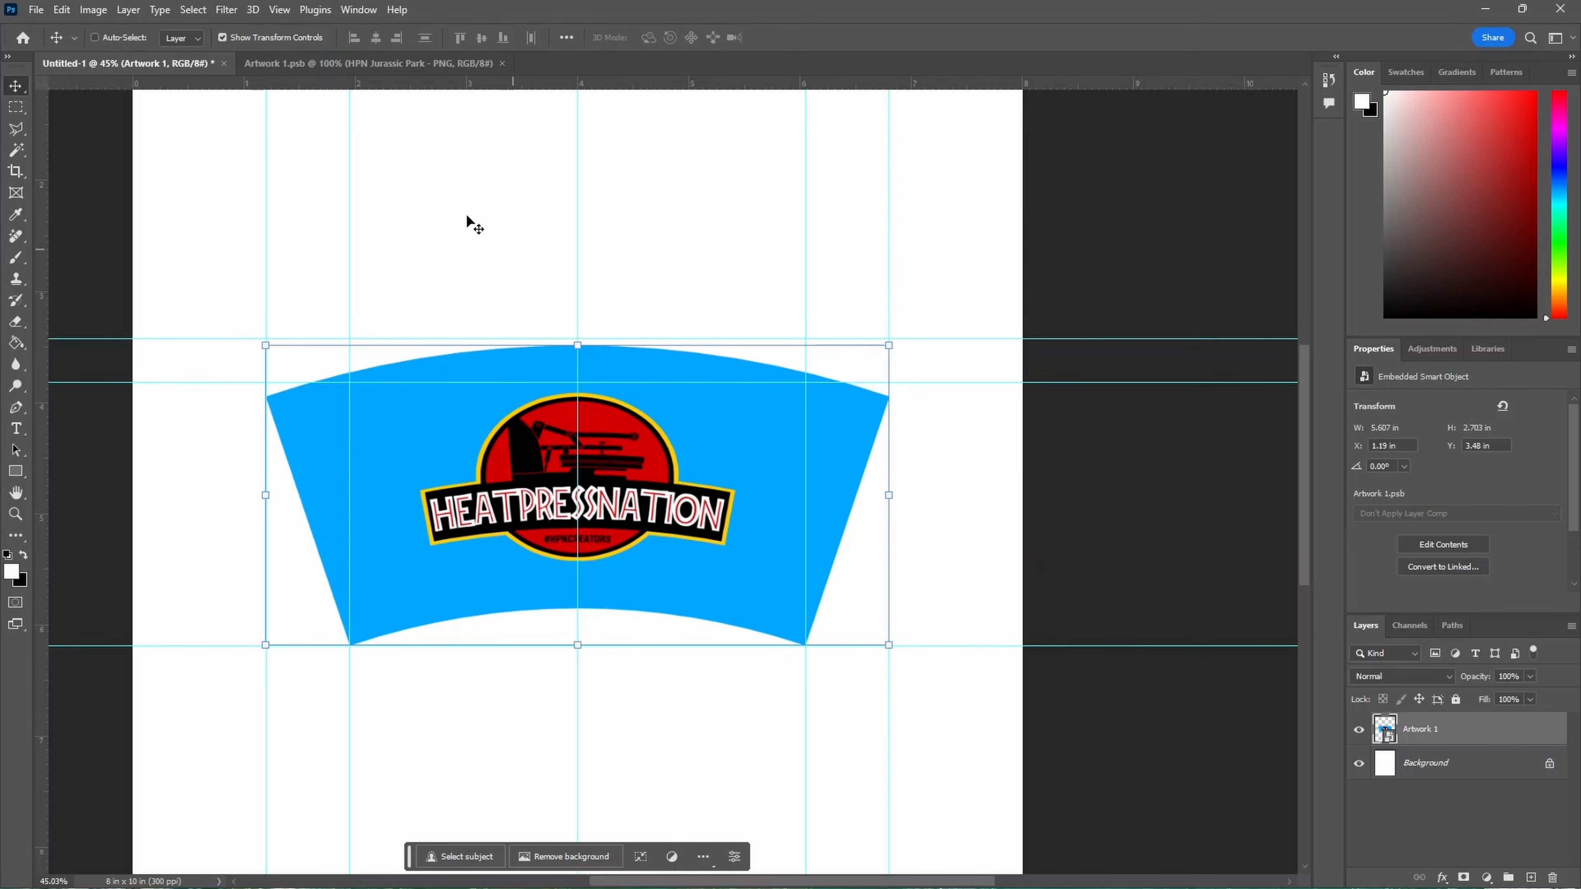
Return to the Artwork 1 contents and delete the HPN Jurassic Park logo layer.
{"action": "left_click", "coordinate": [373, 63]}
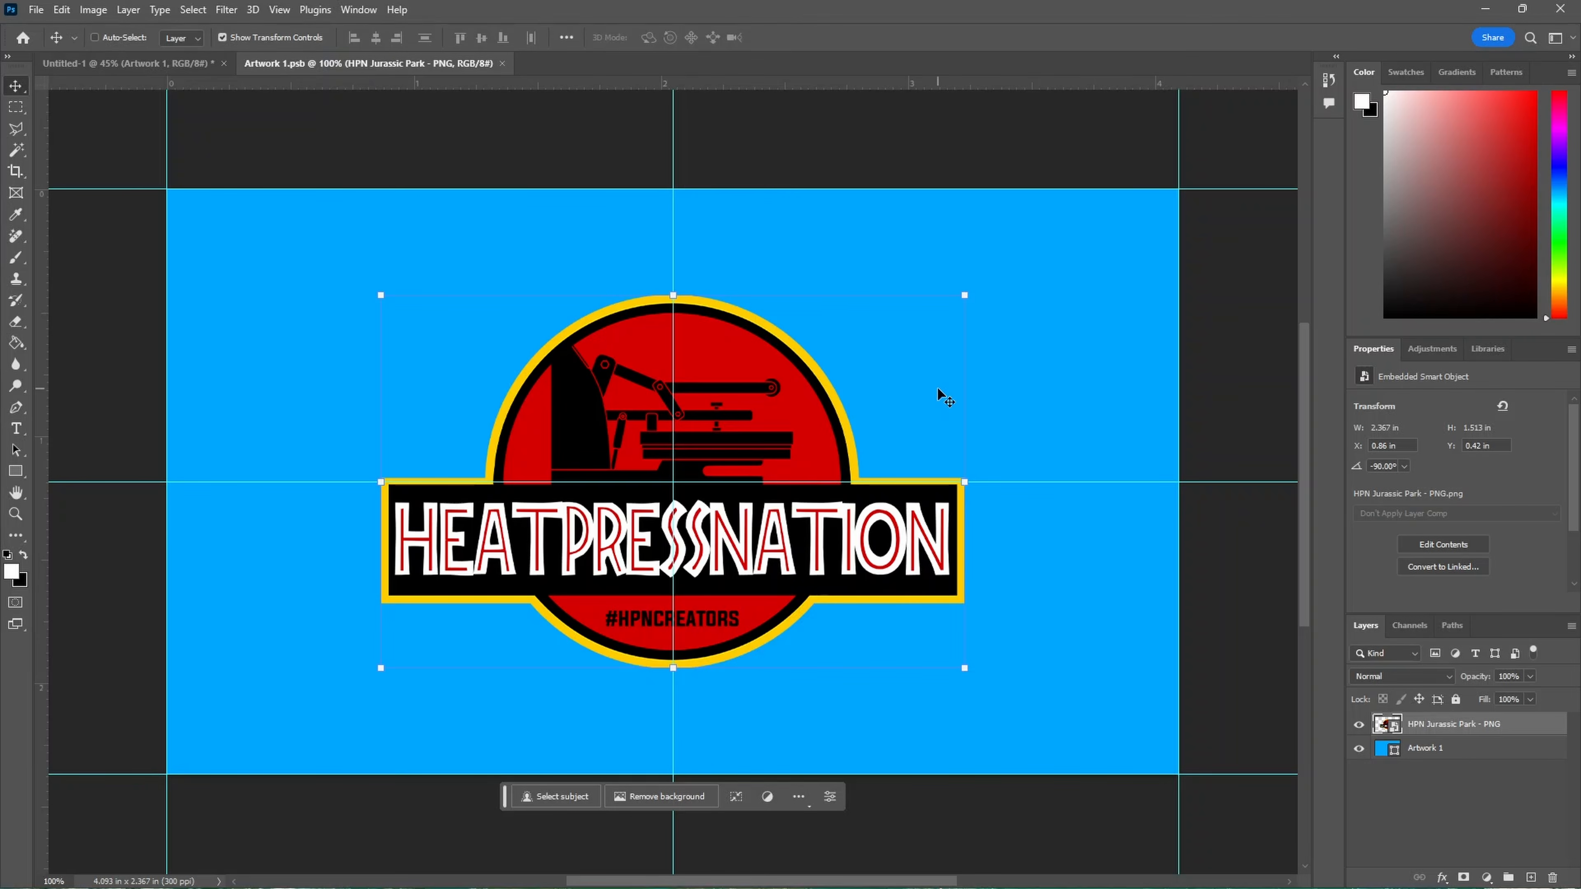
{"action": "key", "text": "Delete"}
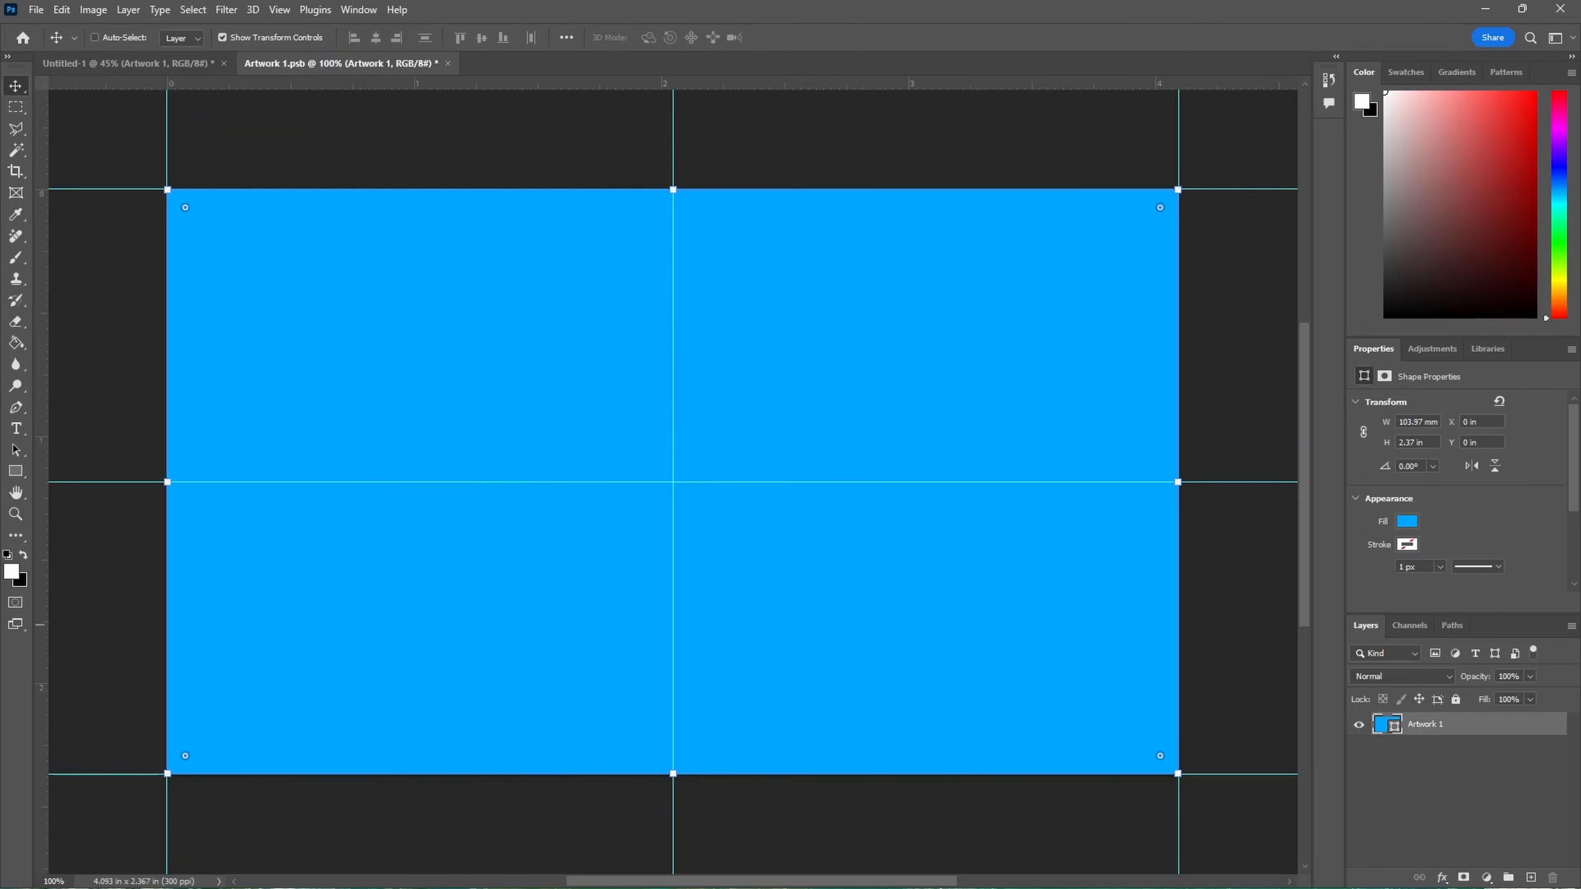
Place the HPN Starbucks PNG at the centre of the artwork, scaled to about 8.06 %.
{"action": "left_click_drag", "start_coordinate": [1580, 624], "coordinate": [561, 497]}
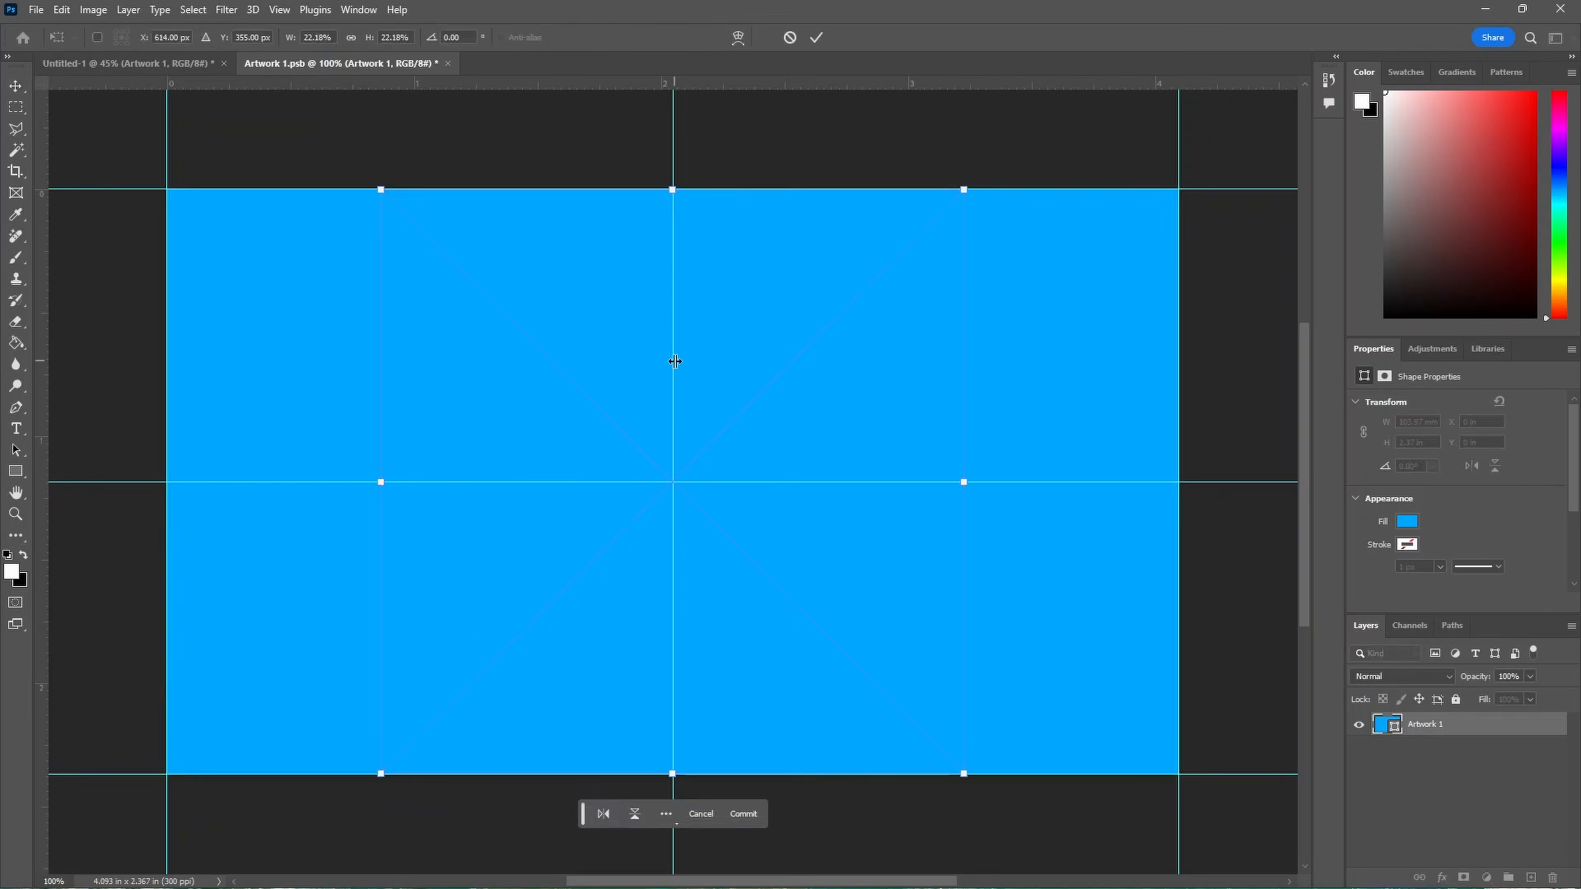
{"action": "left_click_drag", "start_coordinate": [965, 188], "coordinate": [816, 402]}
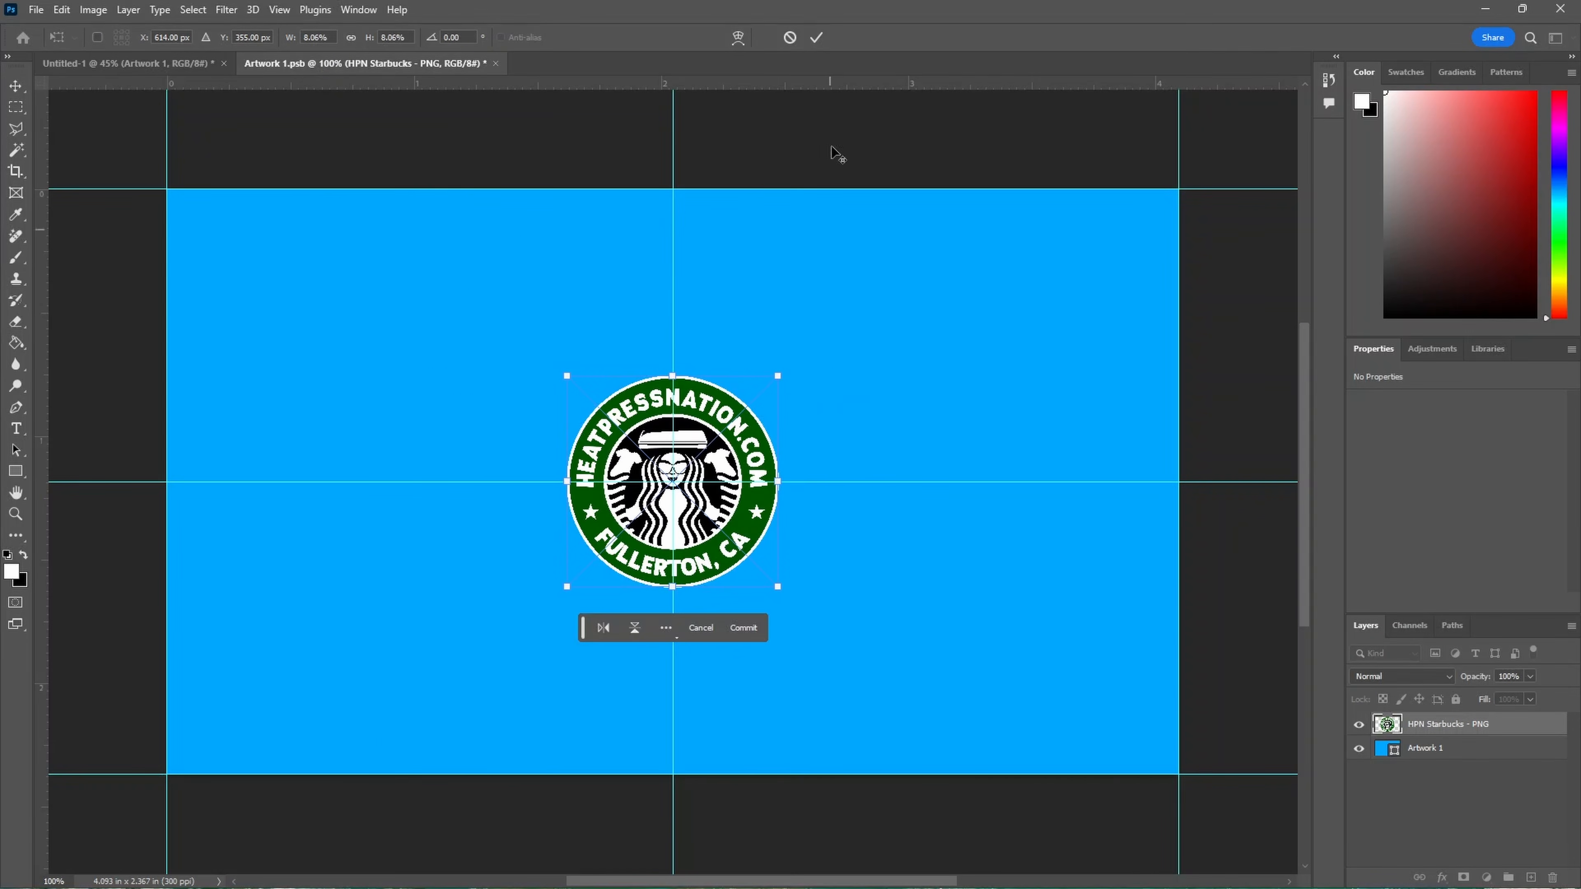
{"action": "left_click", "coordinate": [816, 37]}
Arrange the HPN Starbucks logo on the artwork's left side and a duplicate of it on the right side.
{"action": "left_click_drag", "start_coordinate": [719, 410], "coordinate": [1098, 419]}
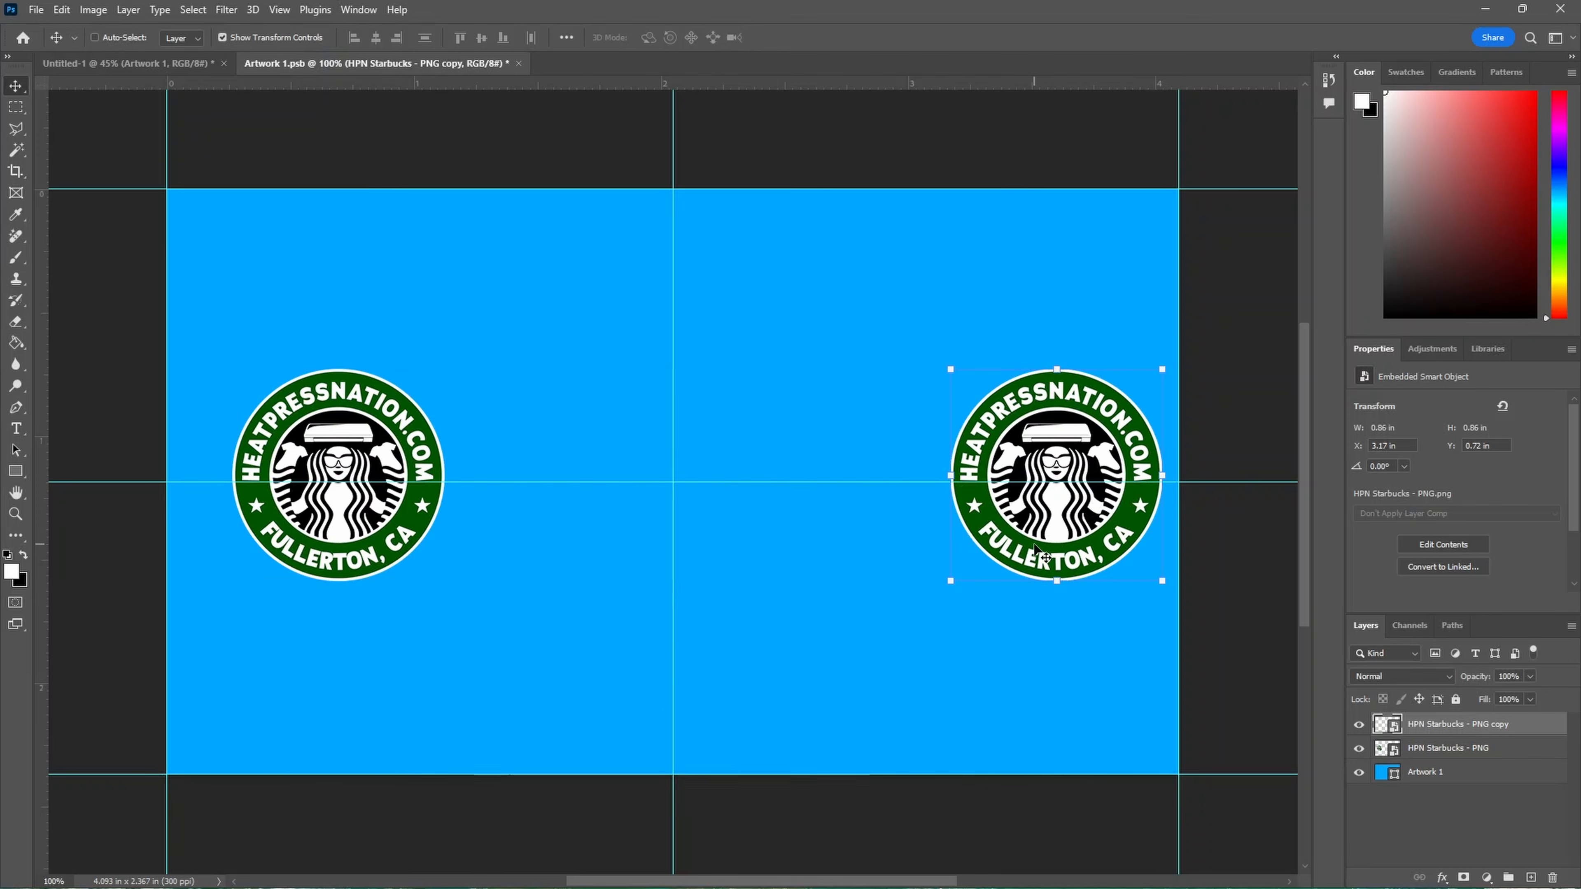
{"action": "mouse_move", "coordinate": [1033, 548]}
{"action": "left_mouse_down"}
{"action": "mouse_move", "coordinate": [887, 548]}
{"action": "mouse_move", "coordinate": [1012, 549]}
{"action": "left_mouse_up"}
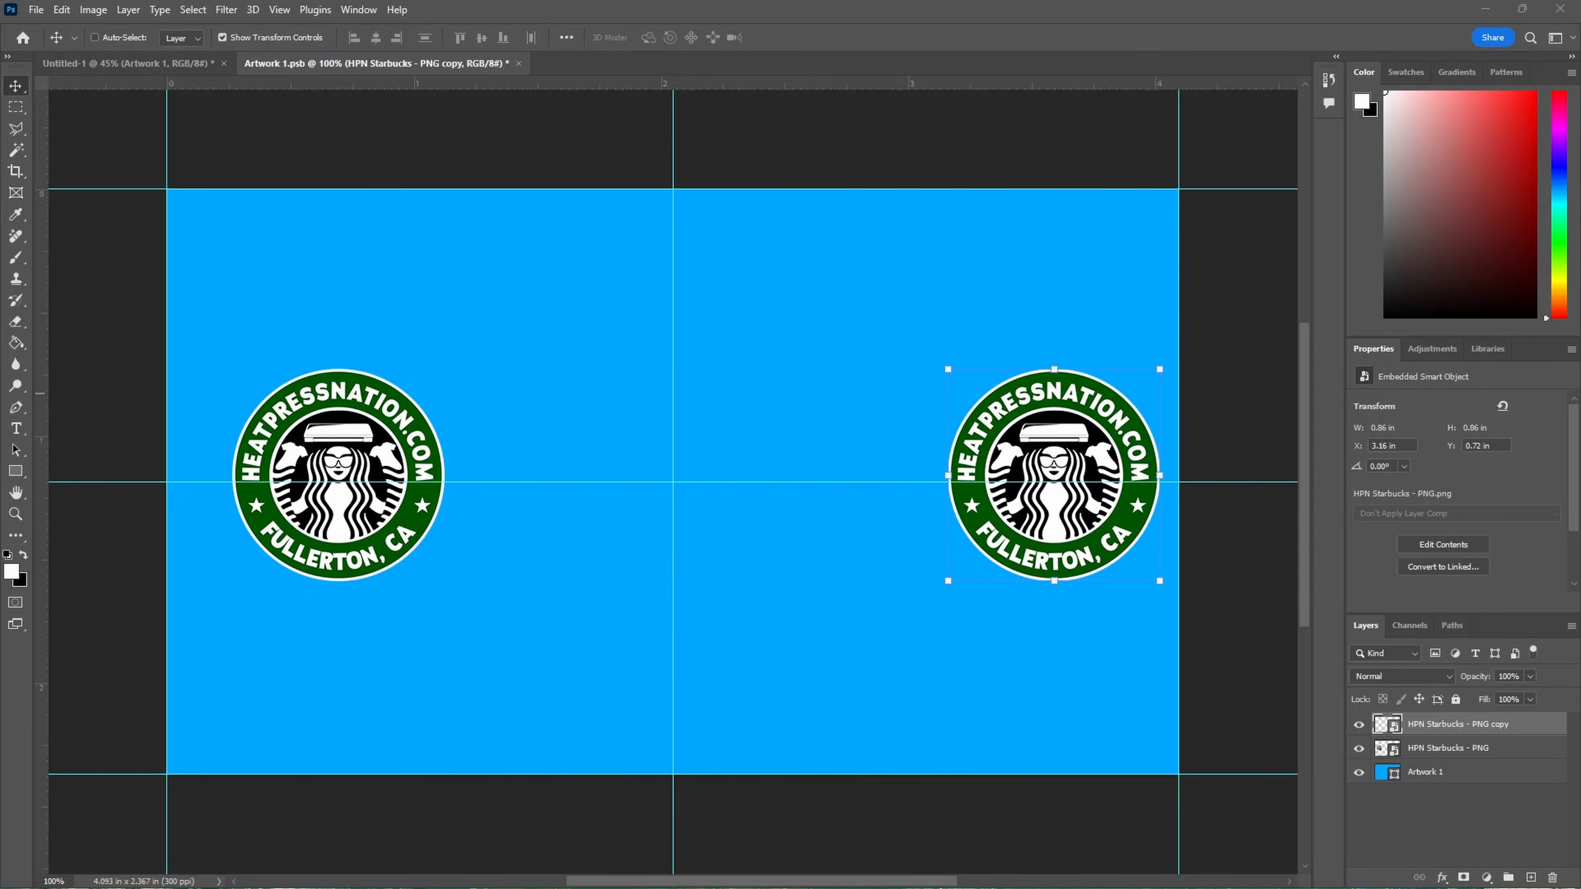
Draw a white rectangle of about 256 × 203 px between the two logos.
{"action": "left_click", "coordinate": [19, 467]}
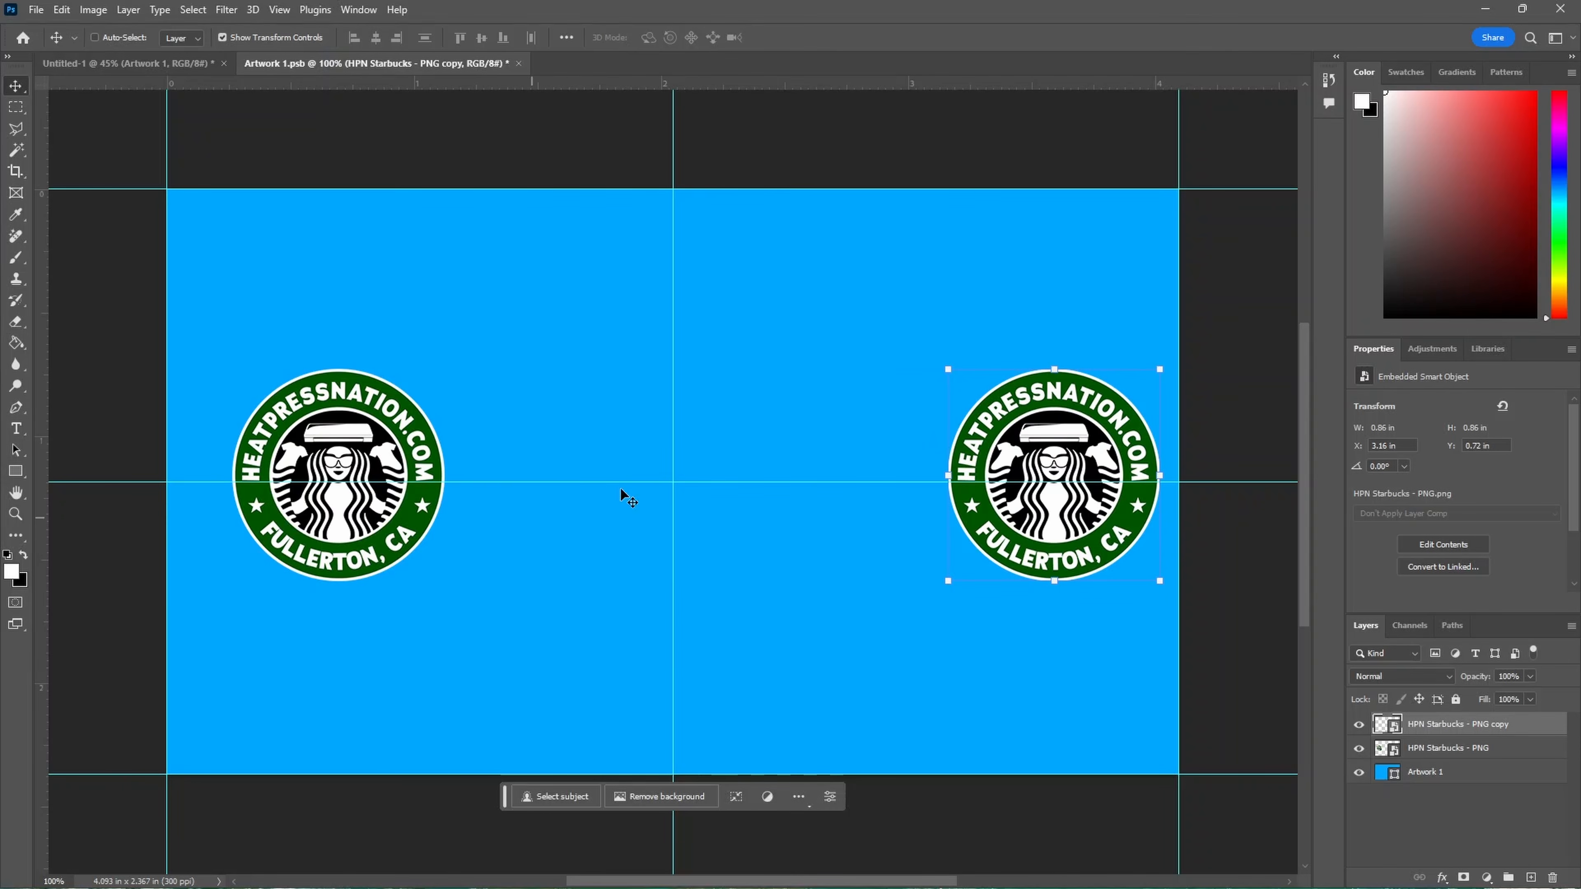
{"action": "left_click", "coordinate": [17, 472]}
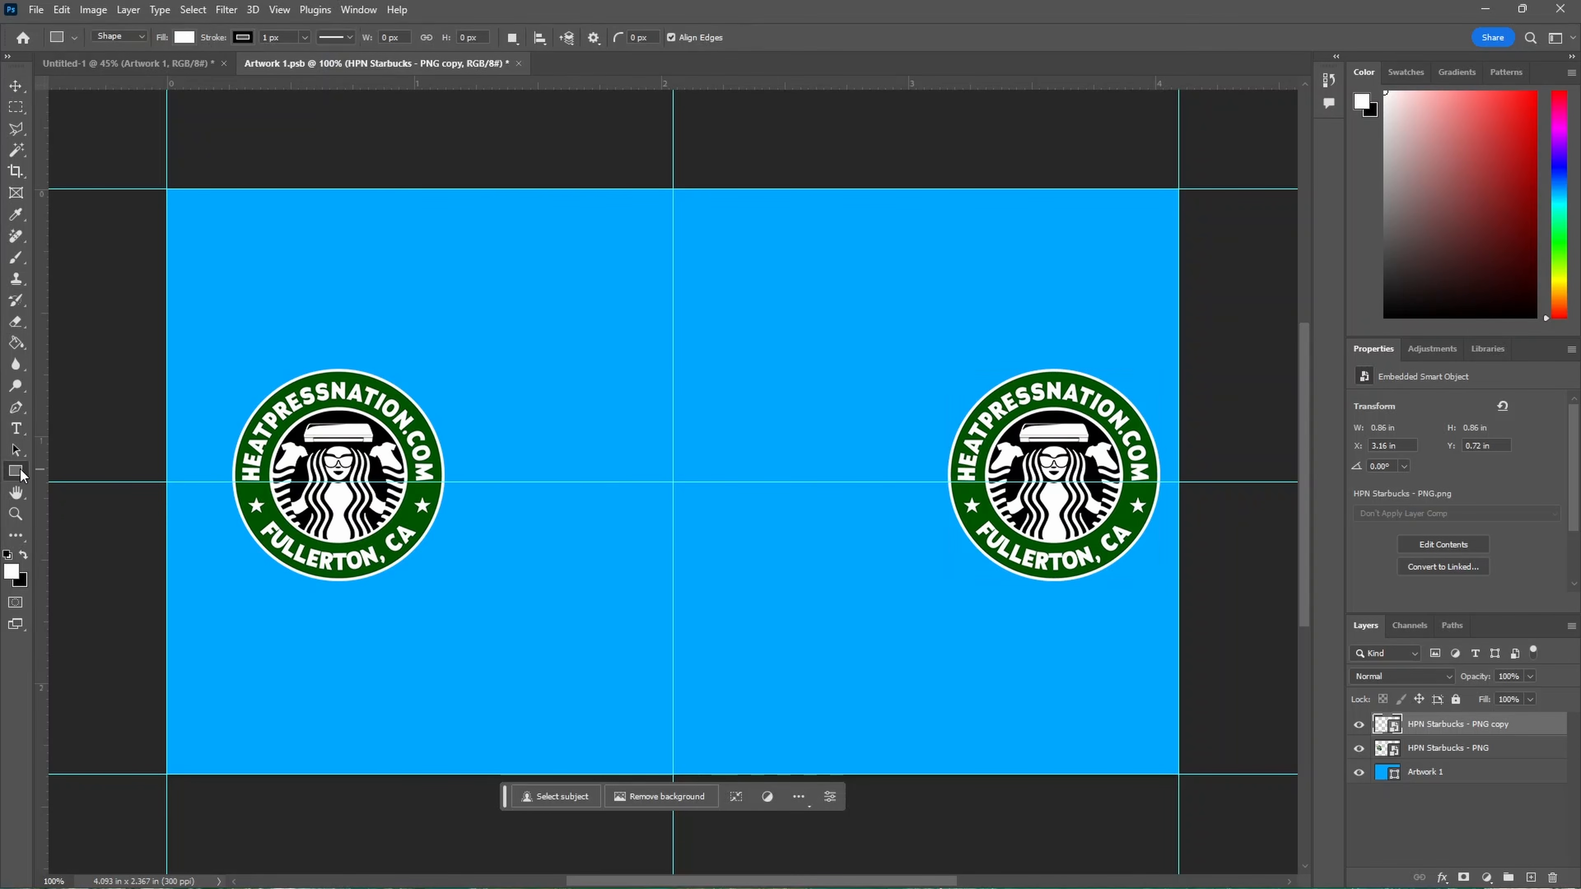
{"action": "mouse_move", "coordinate": [551, 389]}
{"action": "left_mouse_down"}
{"action": "mouse_move", "coordinate": [761, 508]}
{"action": "mouse_move", "coordinate": [761, 554]}
{"action": "left_mouse_up"}
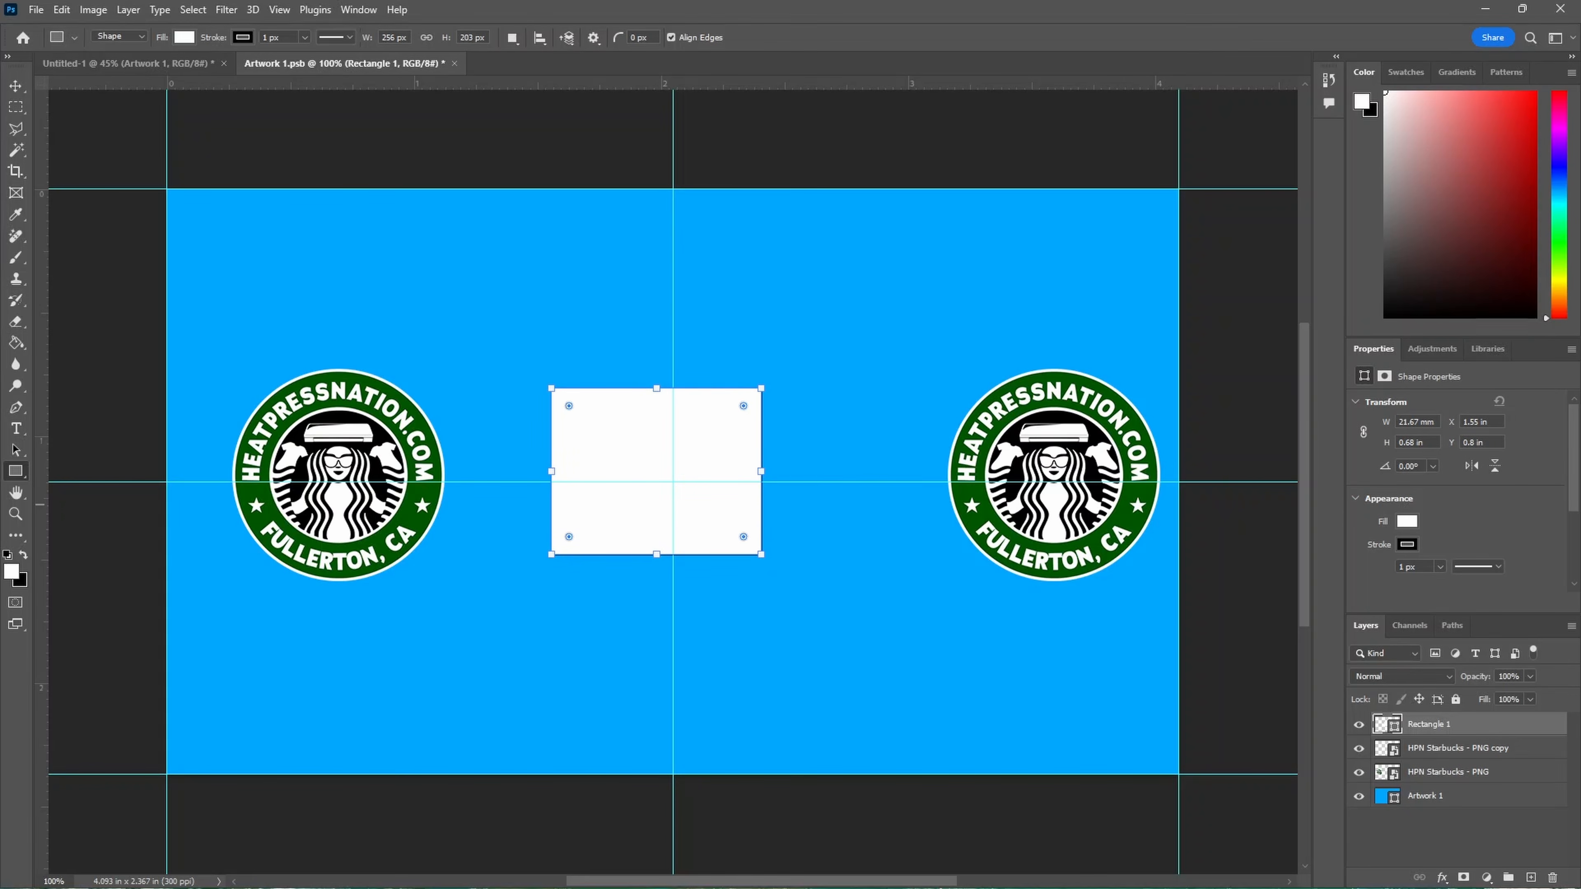
Switch to Calculator and divide 119.32 by 2.
{"action": "key", "text": "alt+Tab"}
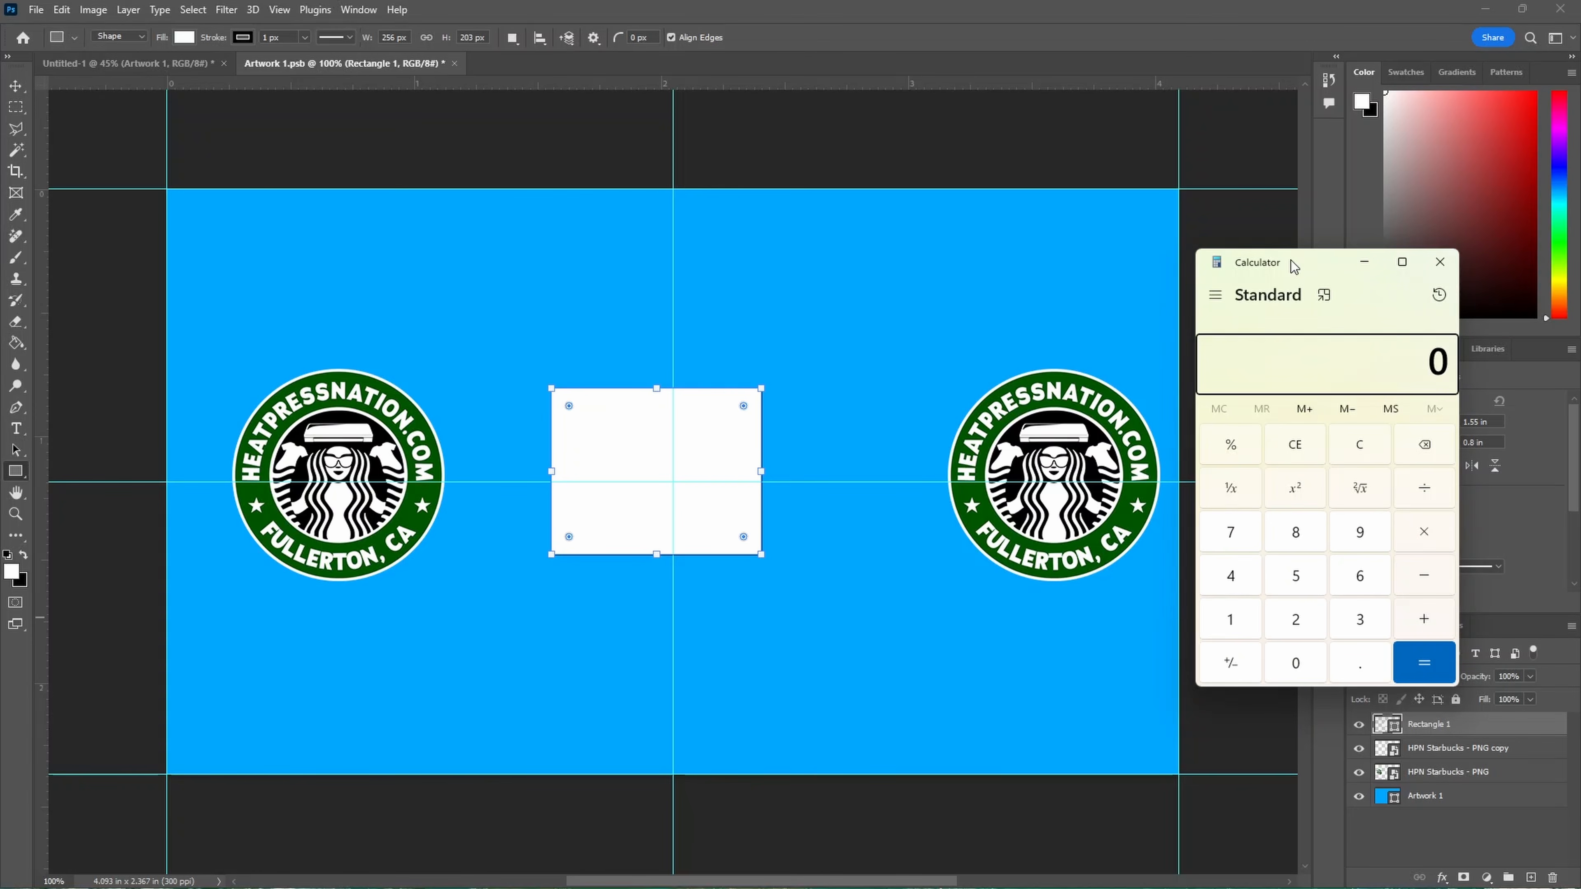
{"action": "type", "text": "119.32/"}
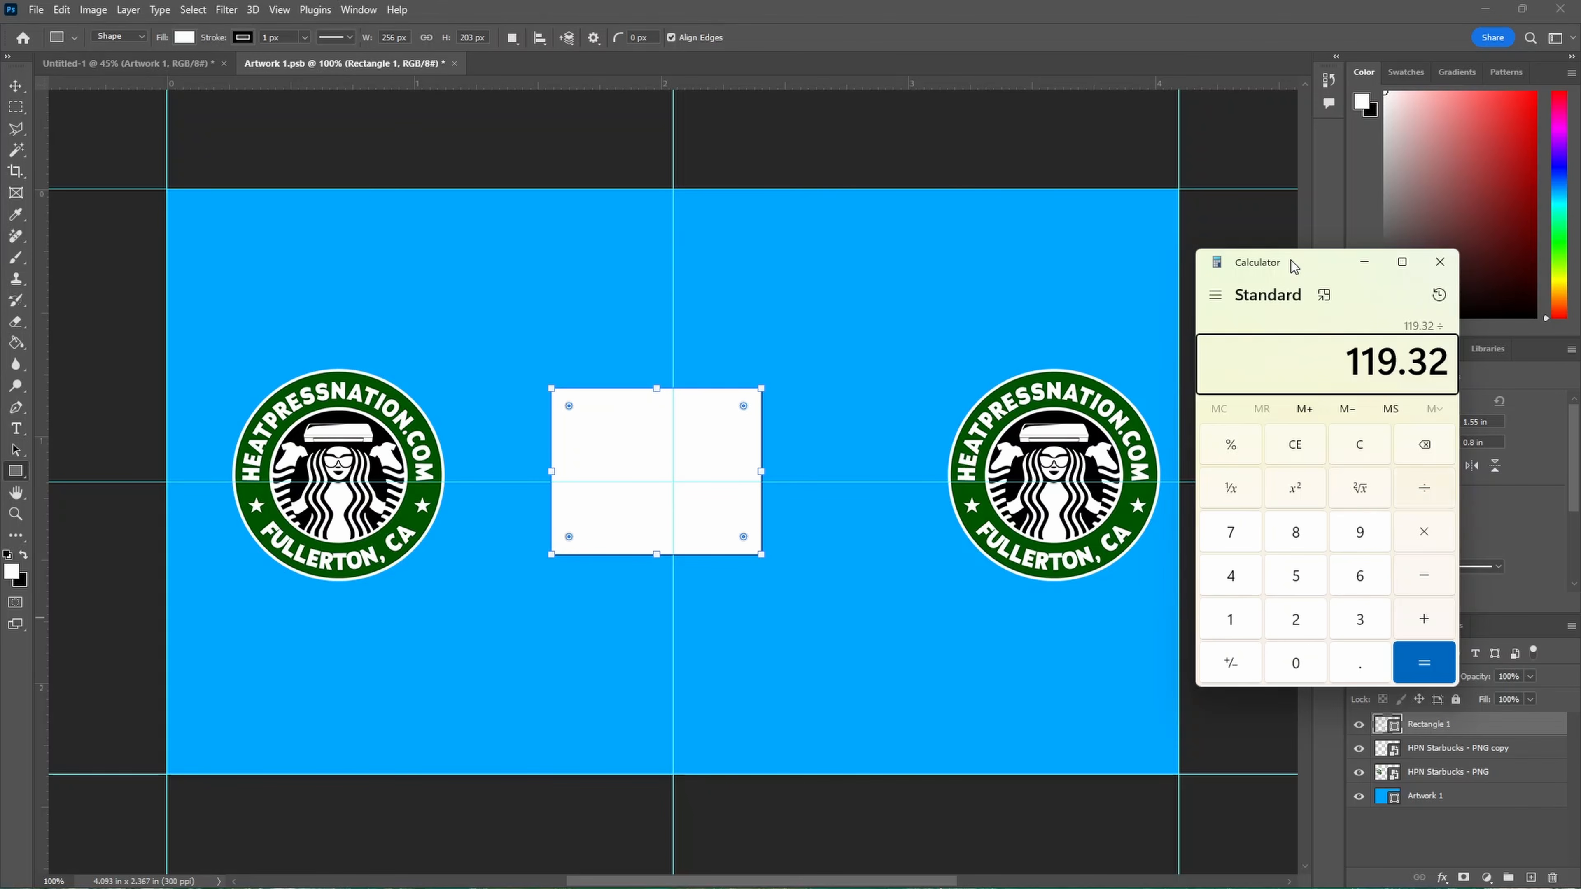
{"action": "type", "text": "2"}
{"action": "key", "text": "Return"}
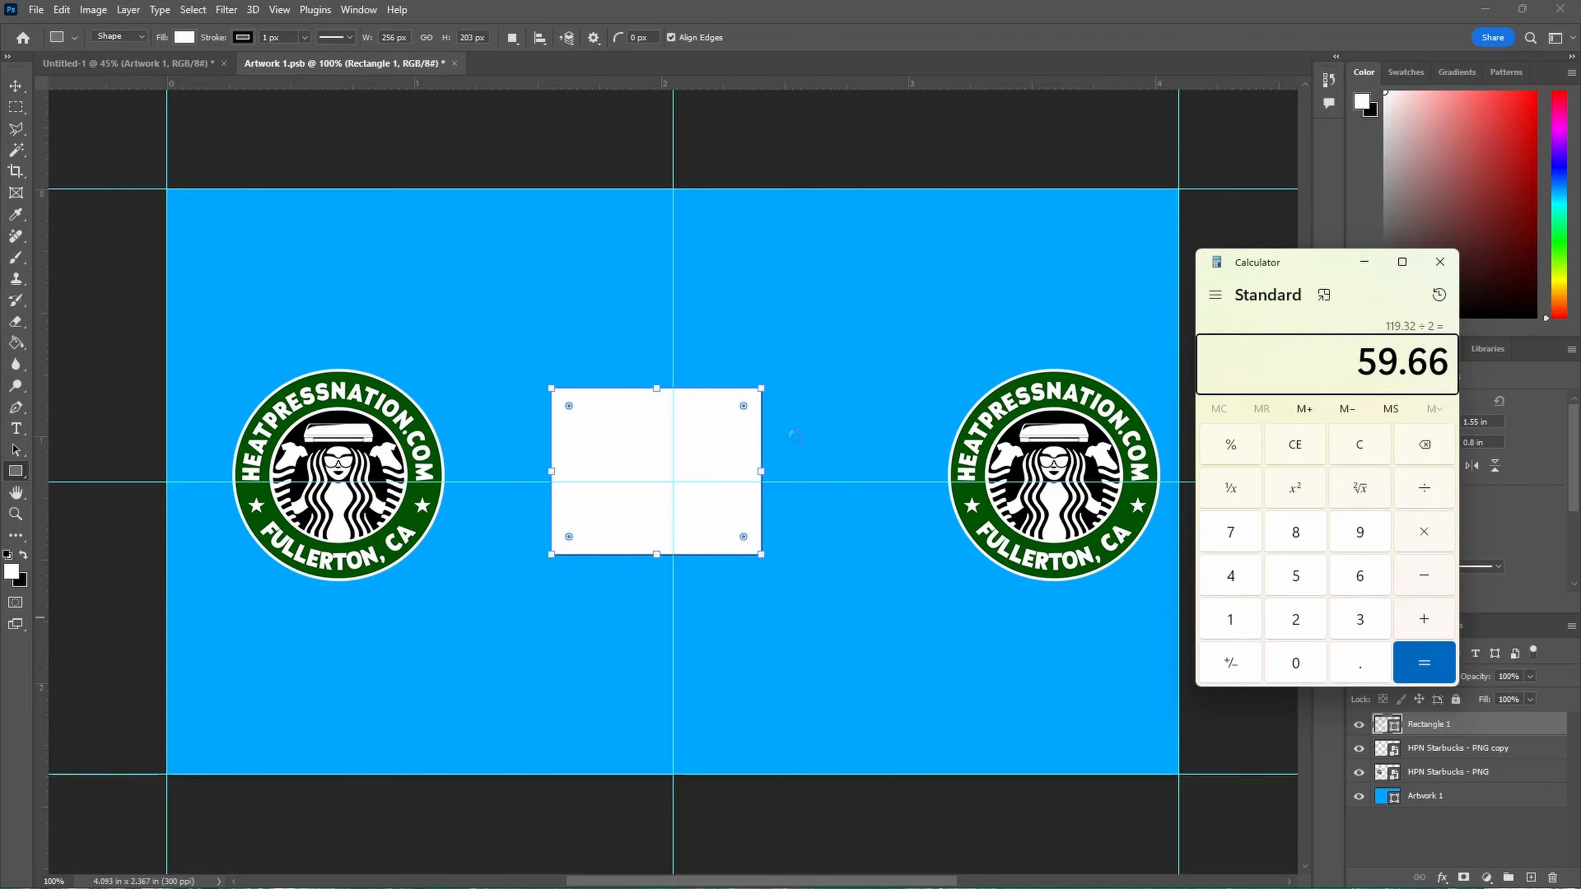
Return to Photoshop and centre the white rectangle horizontally on the middle vertical guide.
{"action": "left_click", "coordinate": [252, 230]}
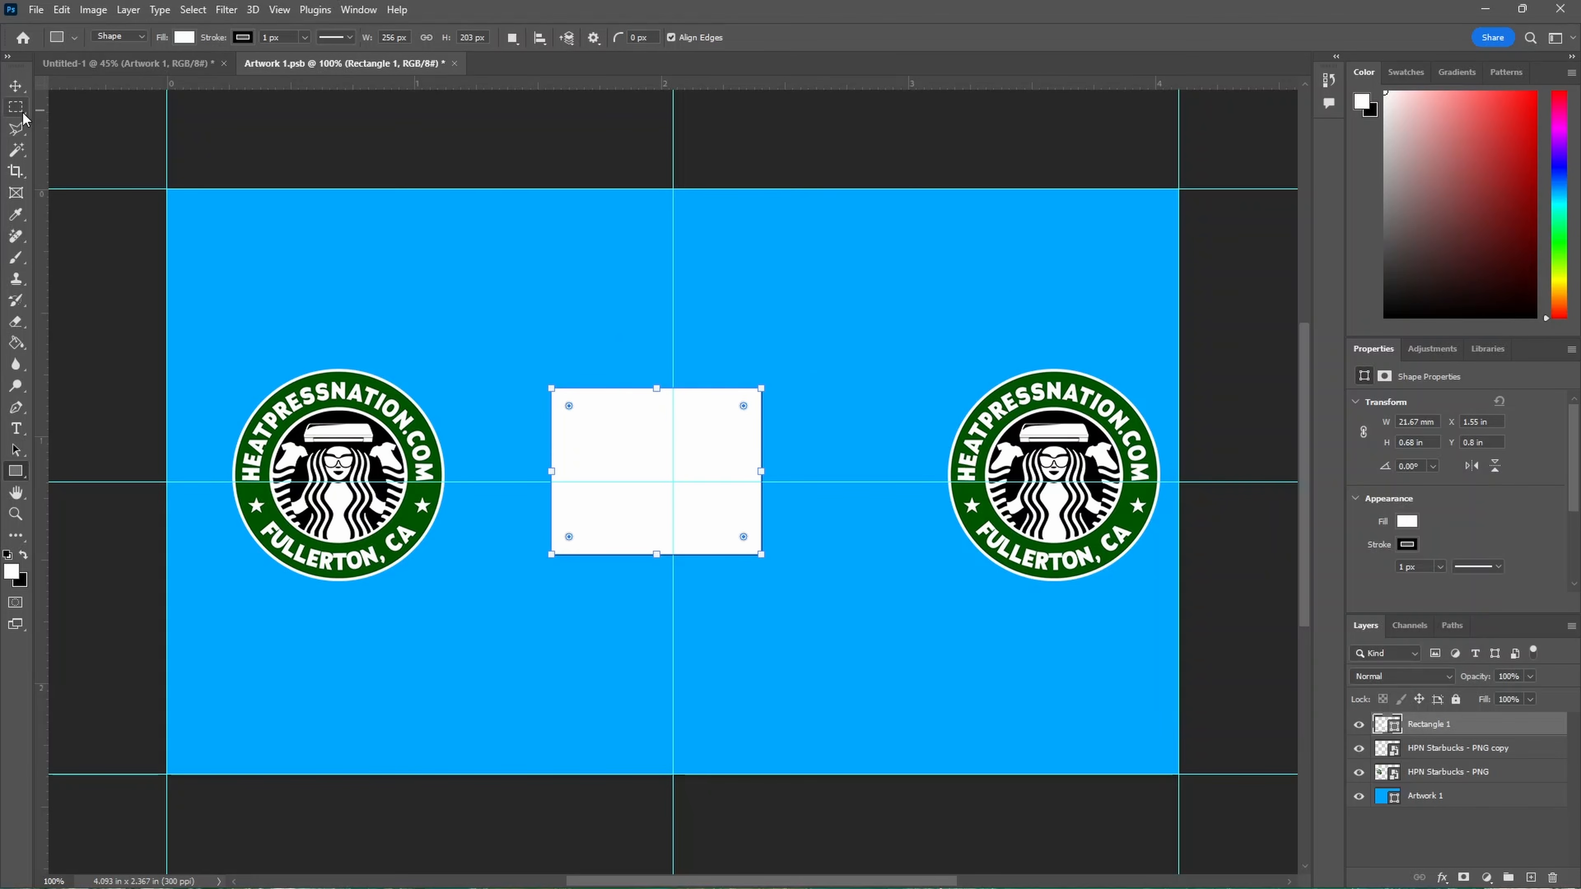
{"action": "key", "text": "v"}
{"action": "left_click_drag", "start_coordinate": [710, 424], "coordinate": [731, 428]}
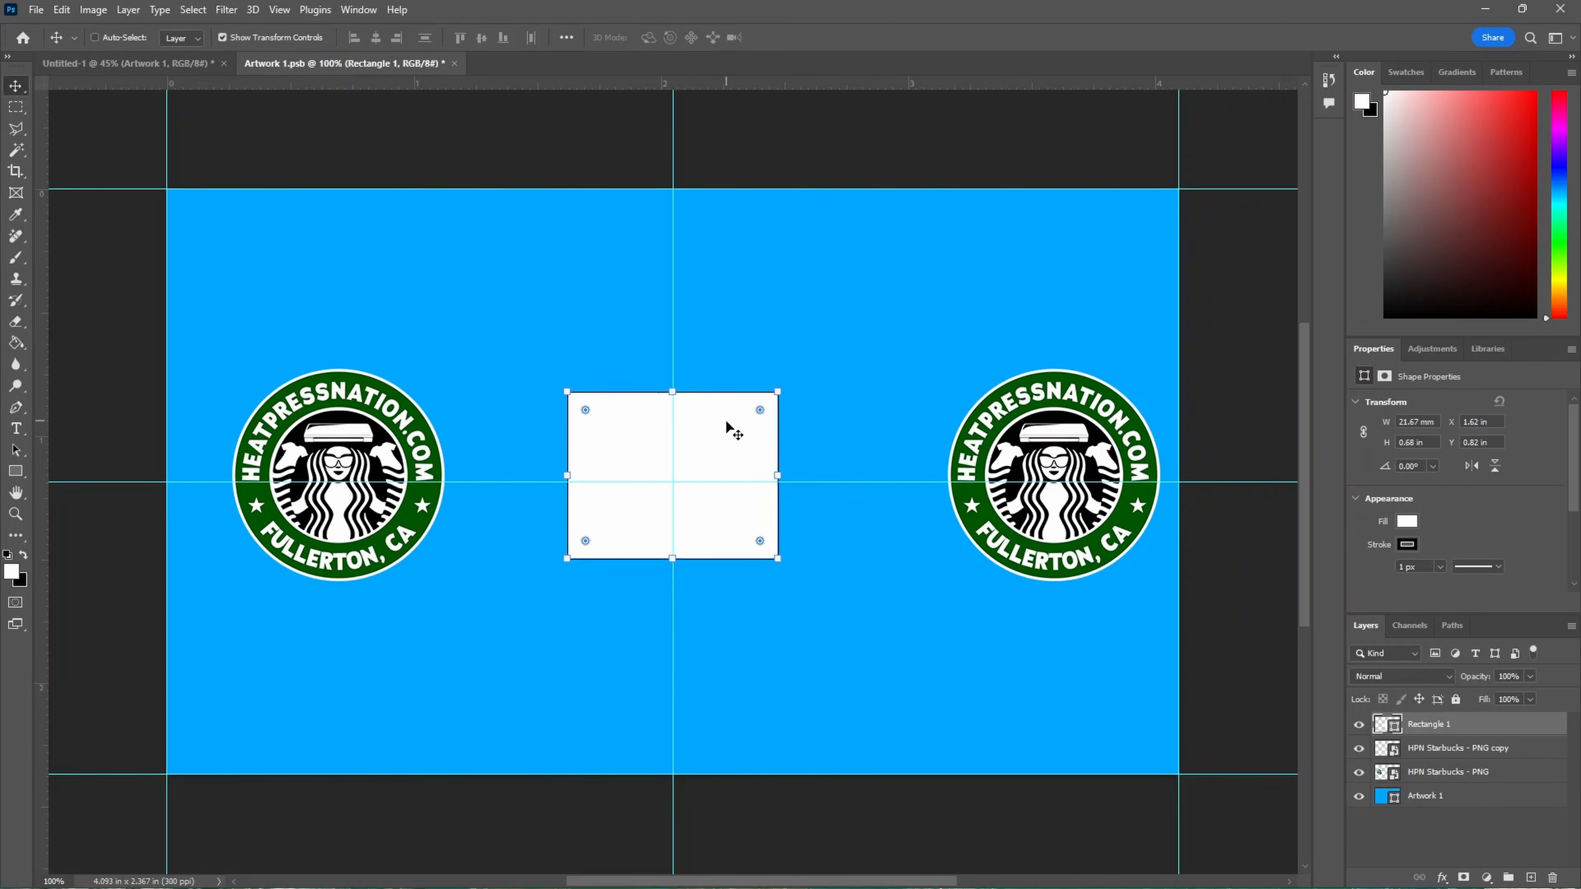
Set the white rectangle's width to the calculated 59.66 mm and recentre it on the middle vertical guide.
{"action": "key", "text": "alt+Tab"}
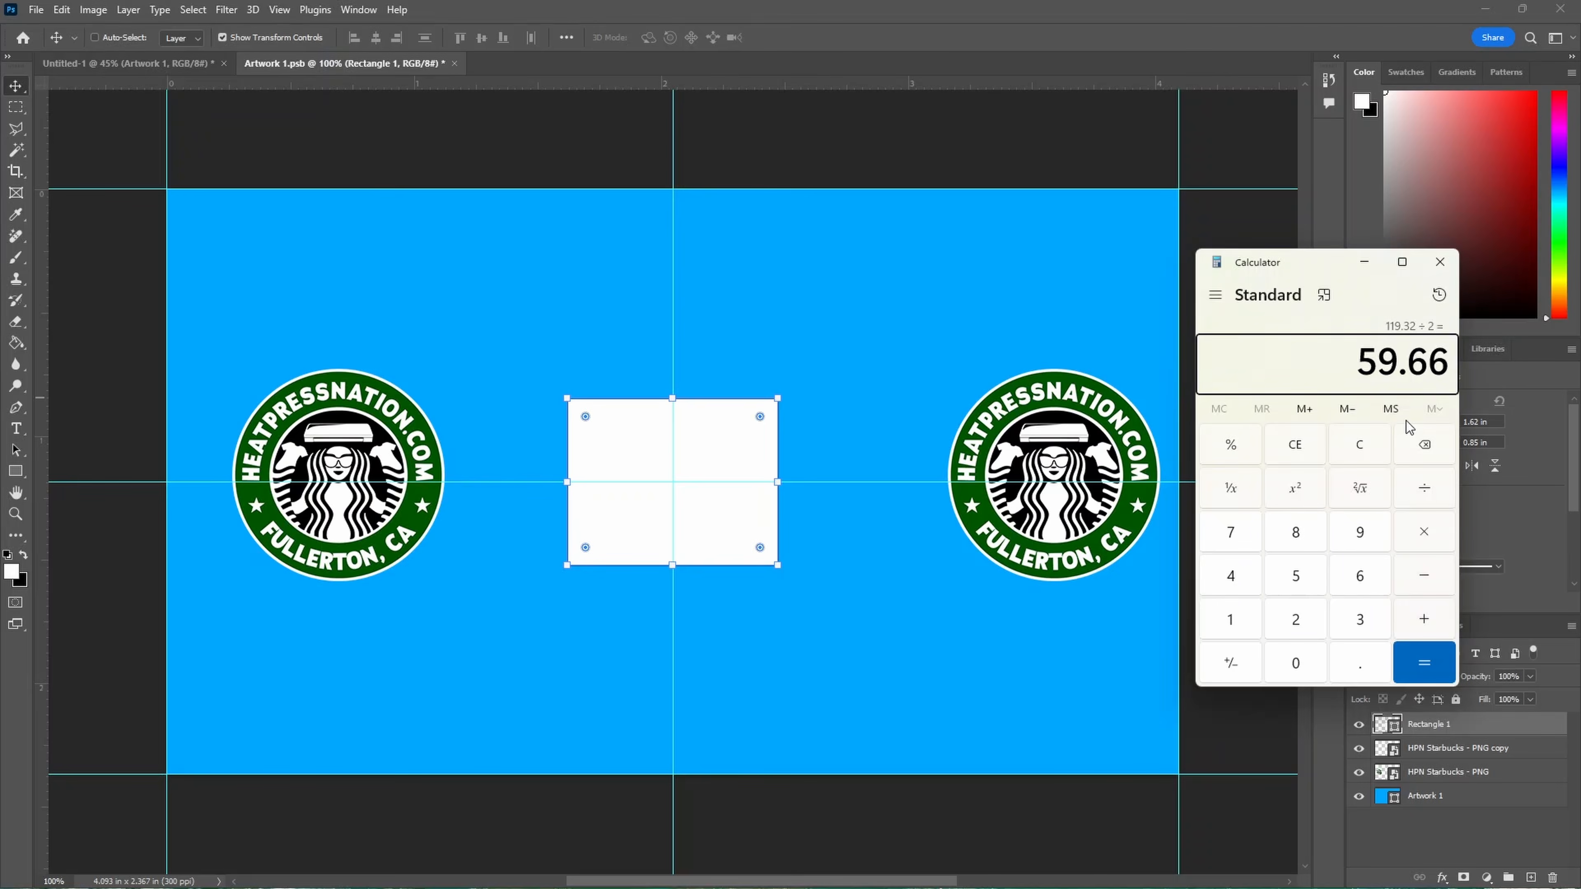
{"action": "key", "text": "alt+Tab"}
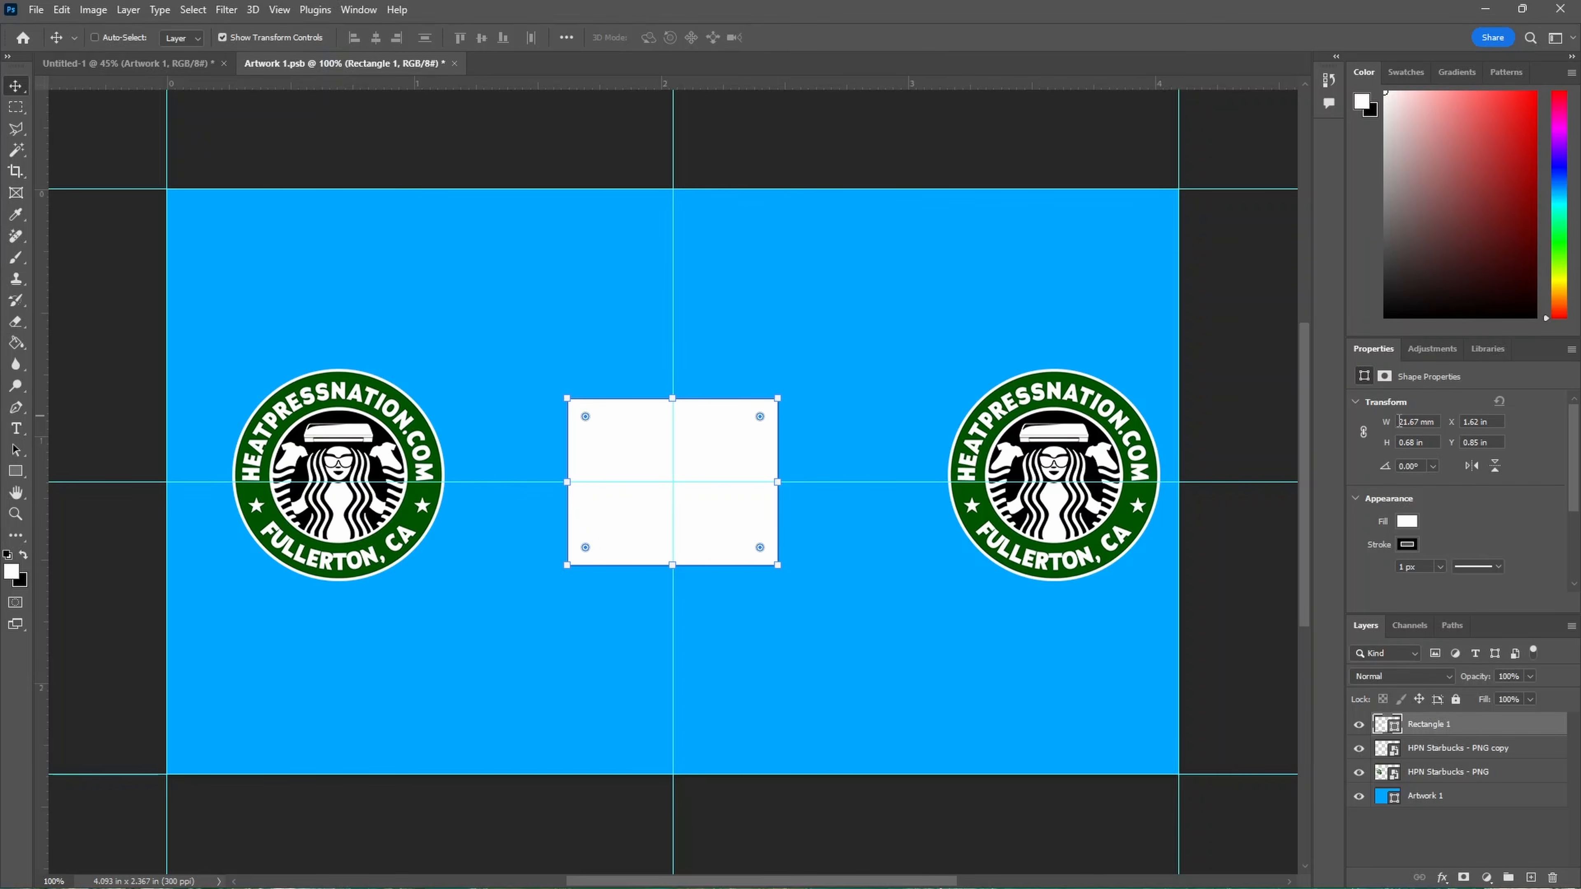
{"action": "left_click_drag", "start_coordinate": [1400, 421], "coordinate": [1437, 421]}
{"action": "type", "text": "59.66"}
{"action": "key", "text": "Return"}
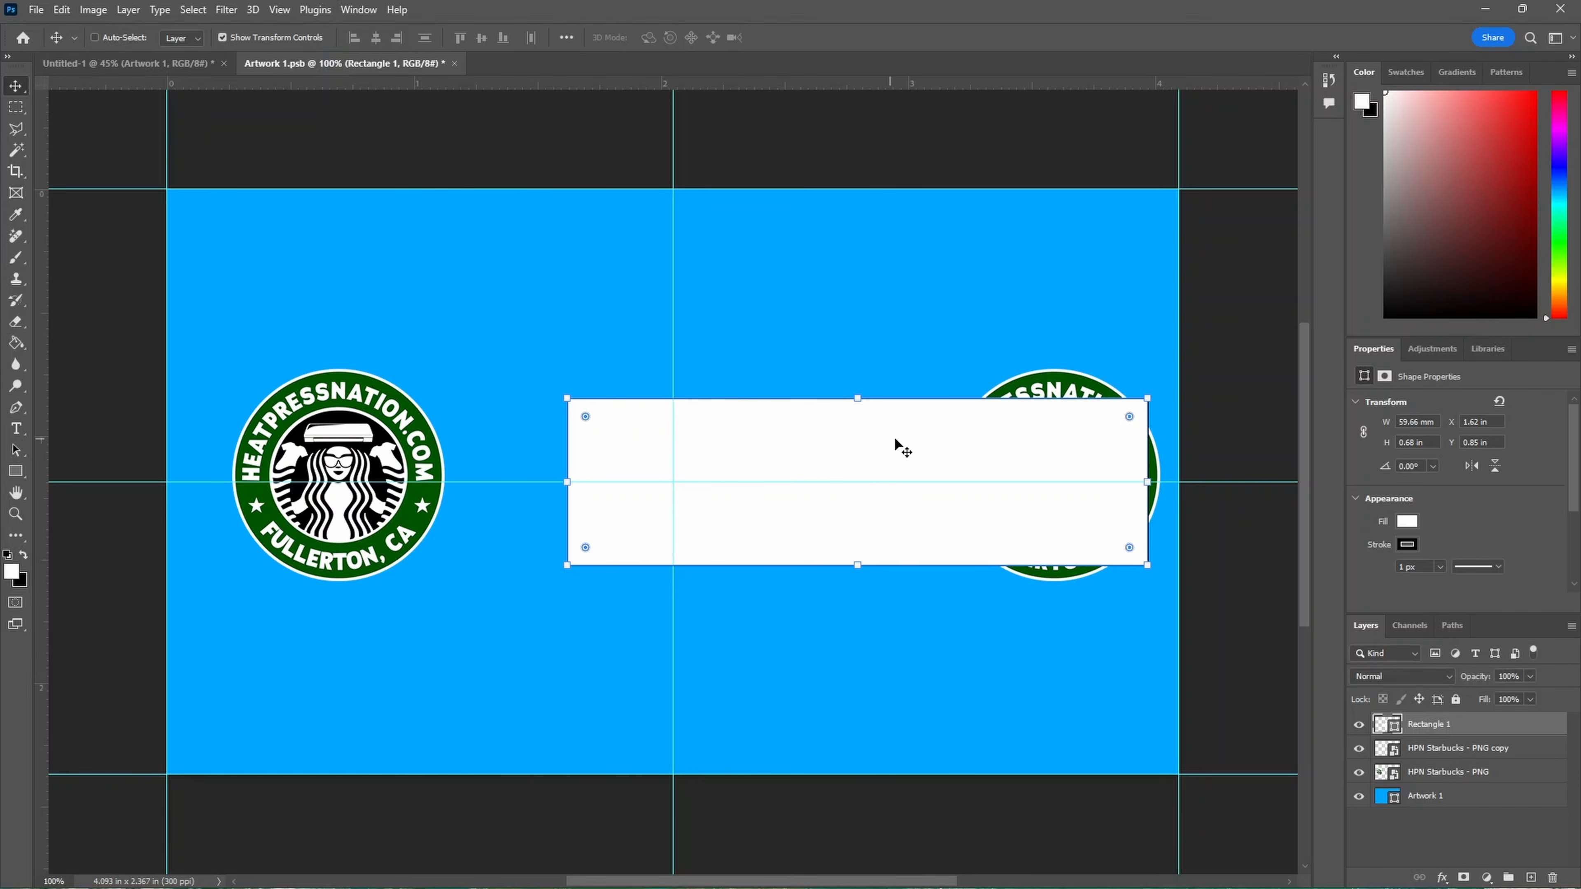
{"action": "left_click_drag", "start_coordinate": [865, 446], "coordinate": [769, 436]}
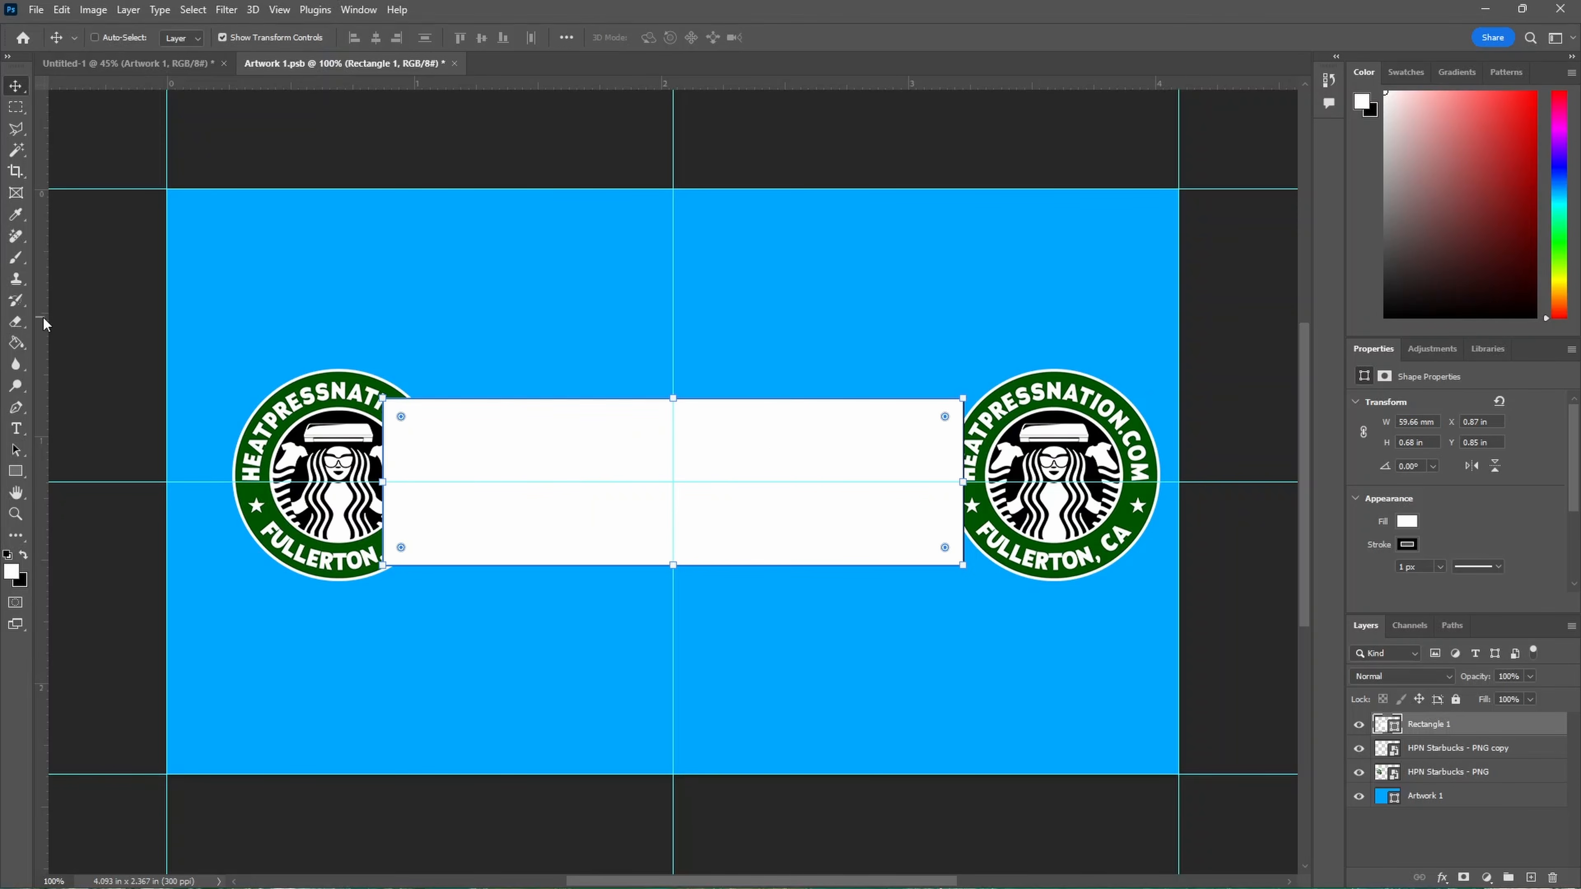
Add vertical guides along the white rectangle's left and right edges.
{"action": "left_click_drag", "start_coordinate": [45, 323], "coordinate": [383, 314]}
{"action": "left_click_drag", "start_coordinate": [41, 314], "coordinate": [963, 314]}
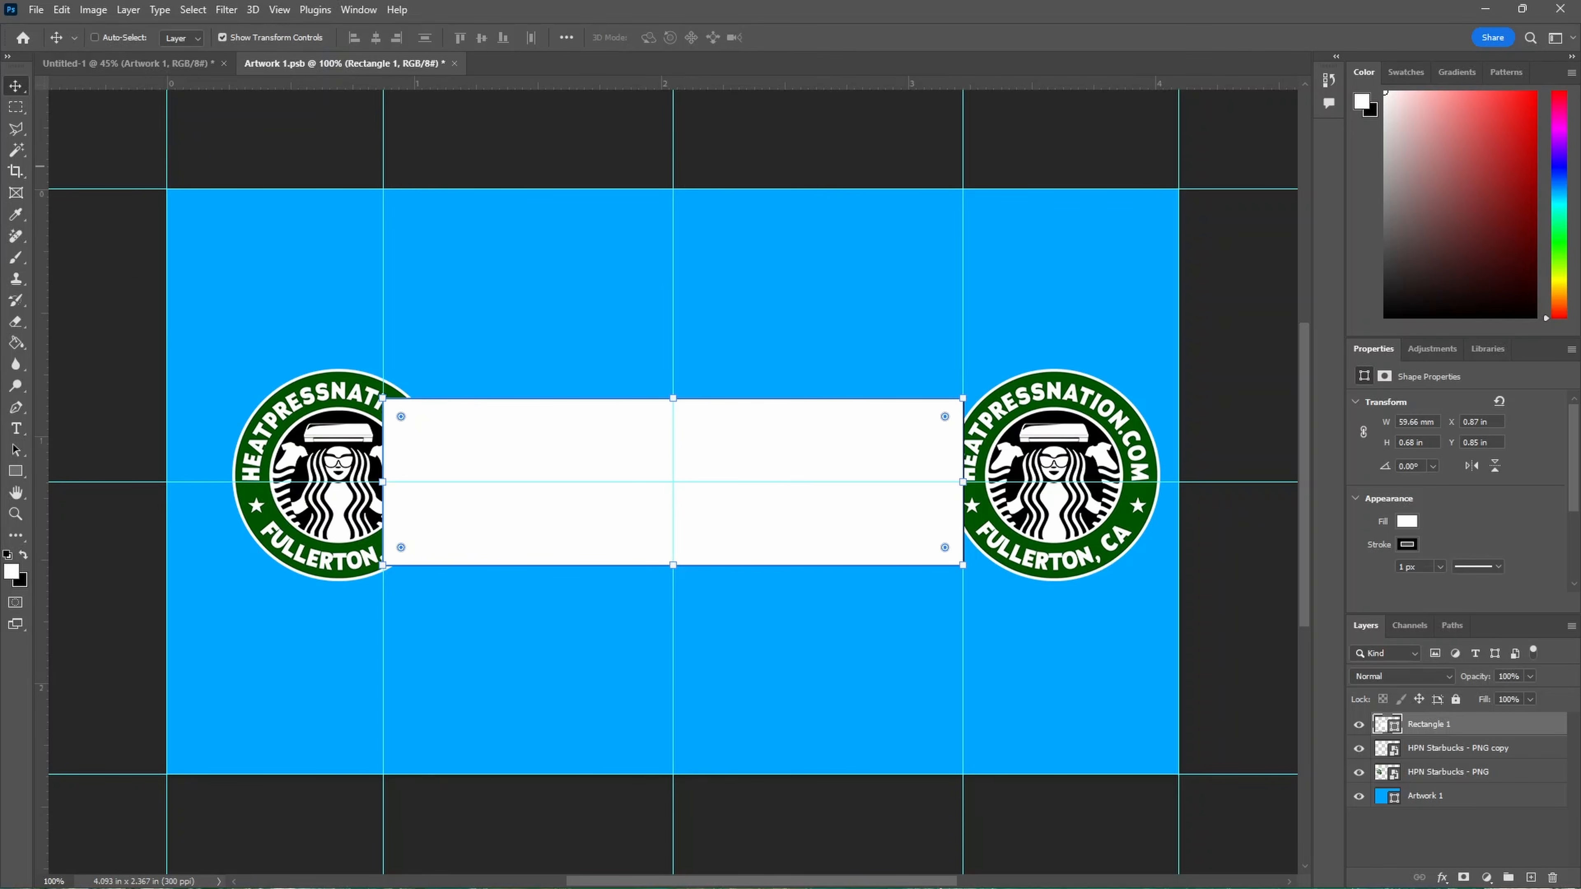
Remove the middle vertical guide and delete the white Rectangle 1 layer.
{"action": "left_click_drag", "start_coordinate": [664, 142], "coordinate": [664, 80]}
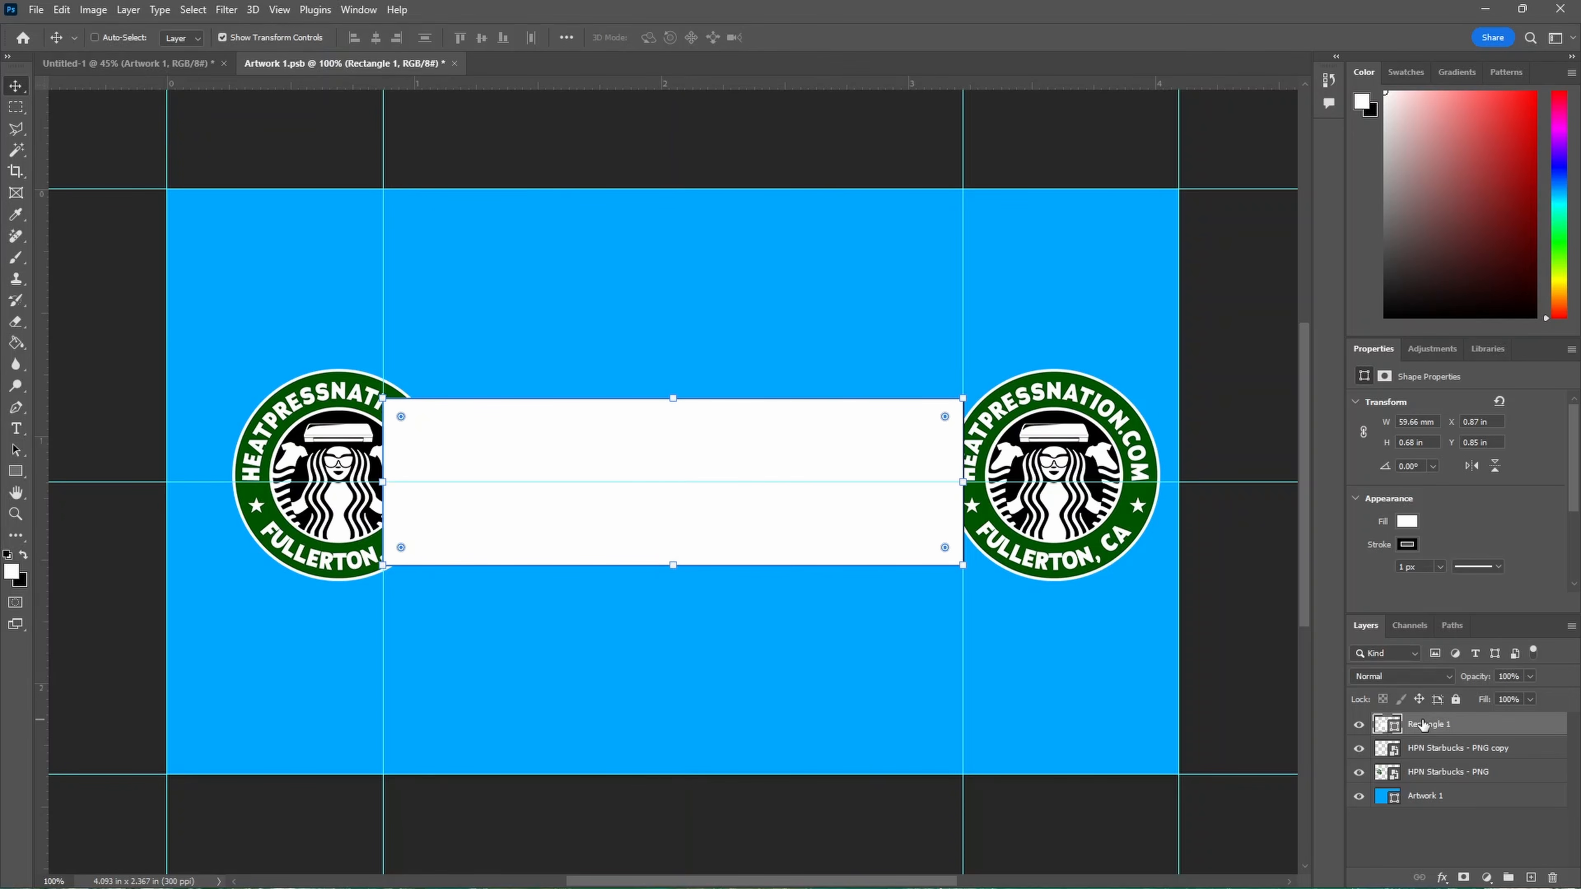
{"action": "key", "text": "Delete"}
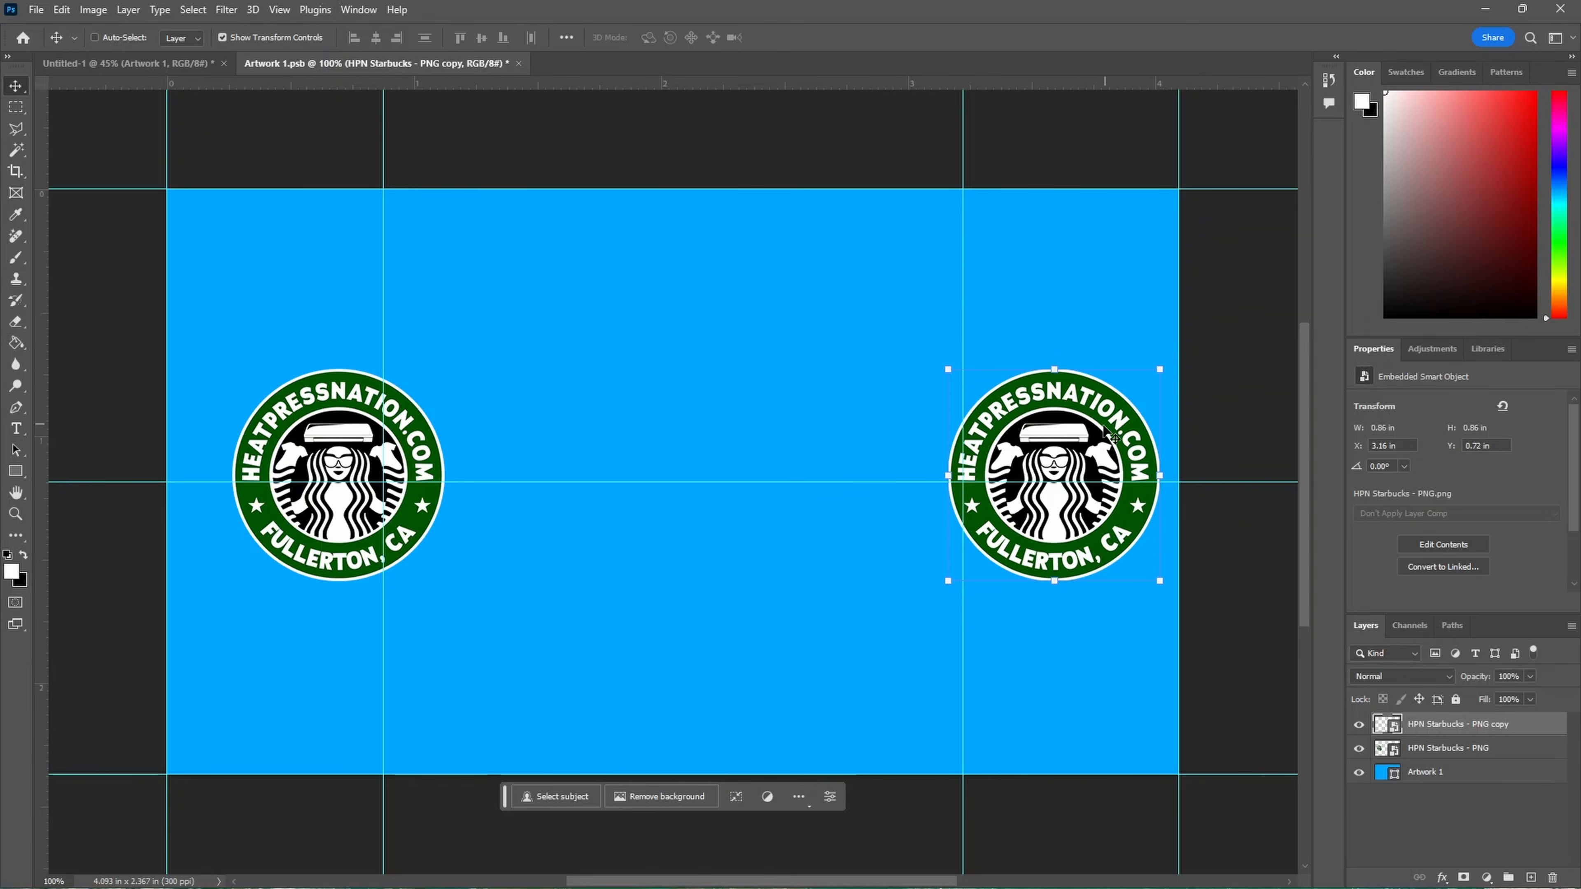
Centre each HPN Starbucks logo on the intersection of its new vertical guide and the horizontal middle guide.
{"action": "left_click_drag", "start_coordinate": [1107, 430], "coordinate": [1009, 443]}
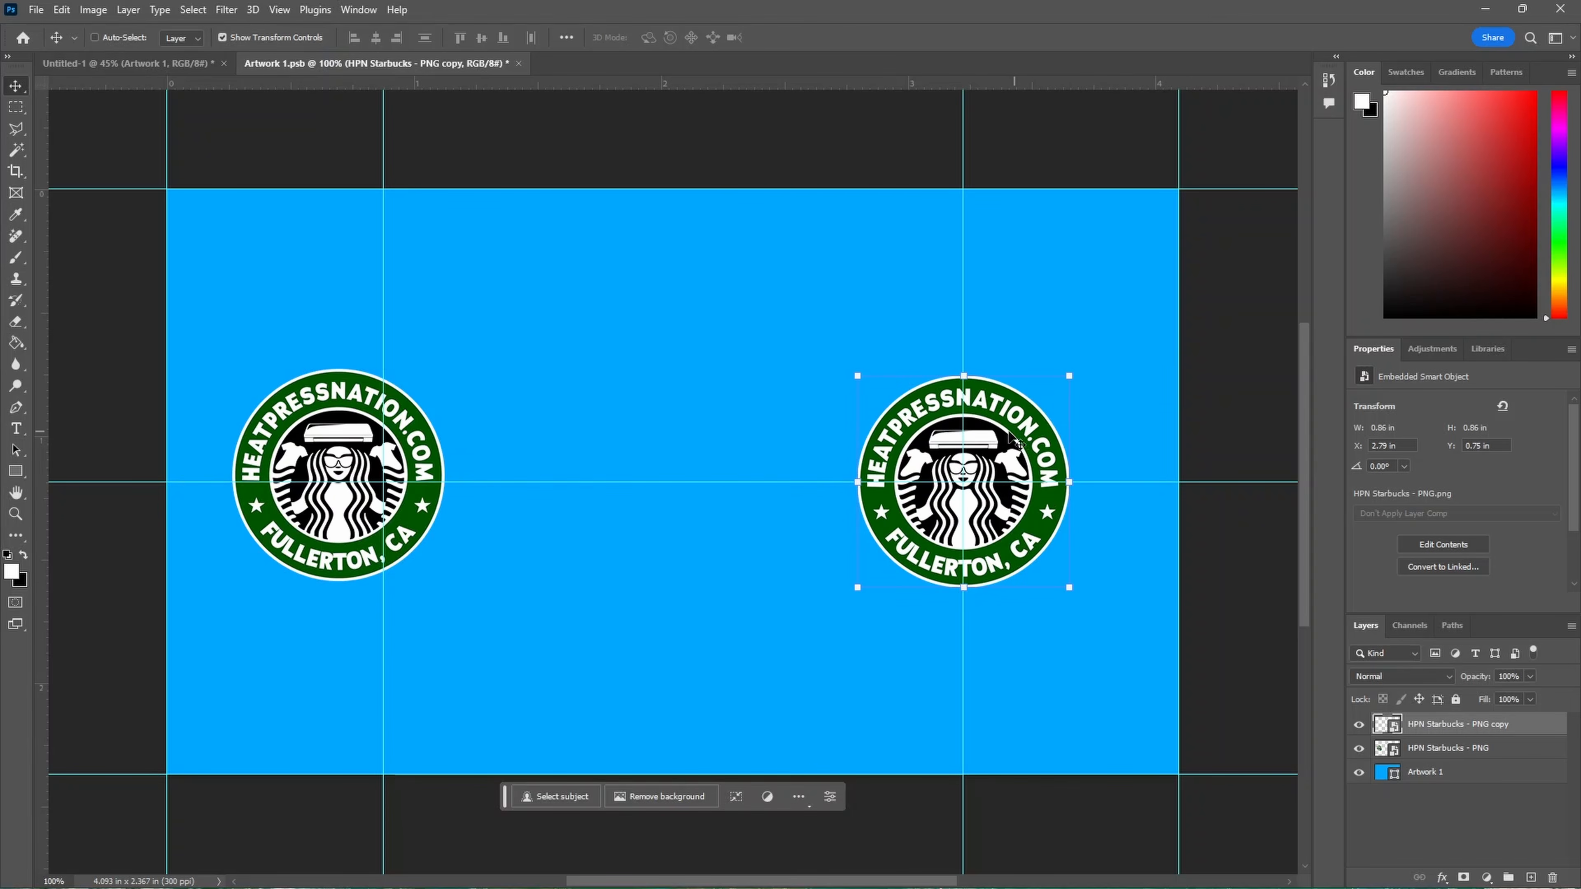
{"action": "left_click", "coordinate": [316, 429], "text": "ctrl"}
{"action": "left_click_drag", "start_coordinate": [316, 428], "coordinate": [354, 423]}
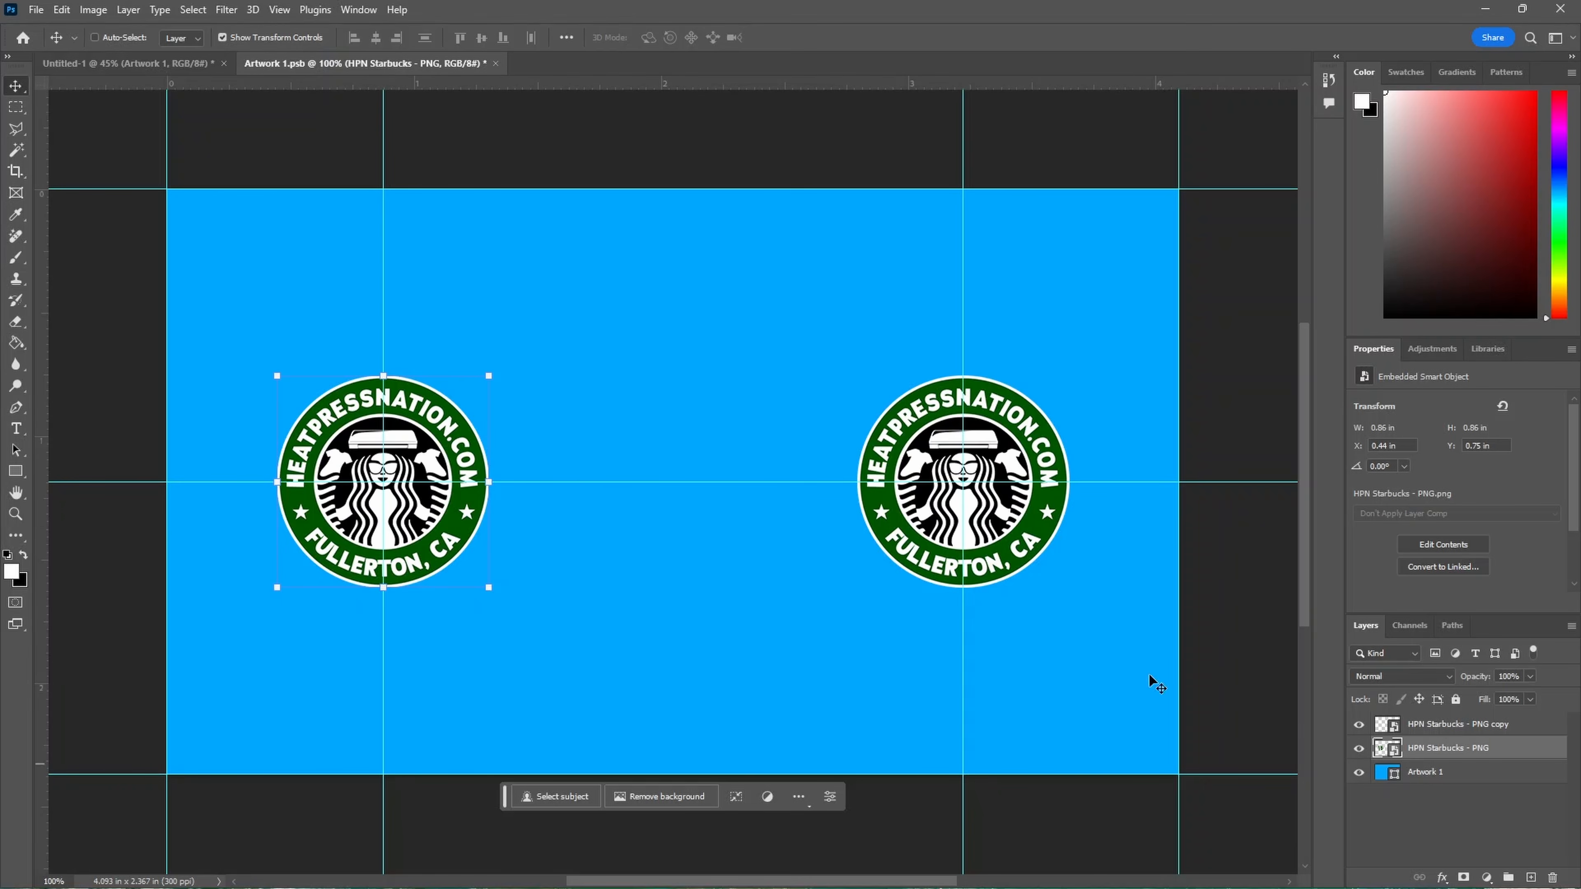
Save the Artwork 1 contents and close them to return to the warped template document.
{"action": "key", "text": "ctrl"}
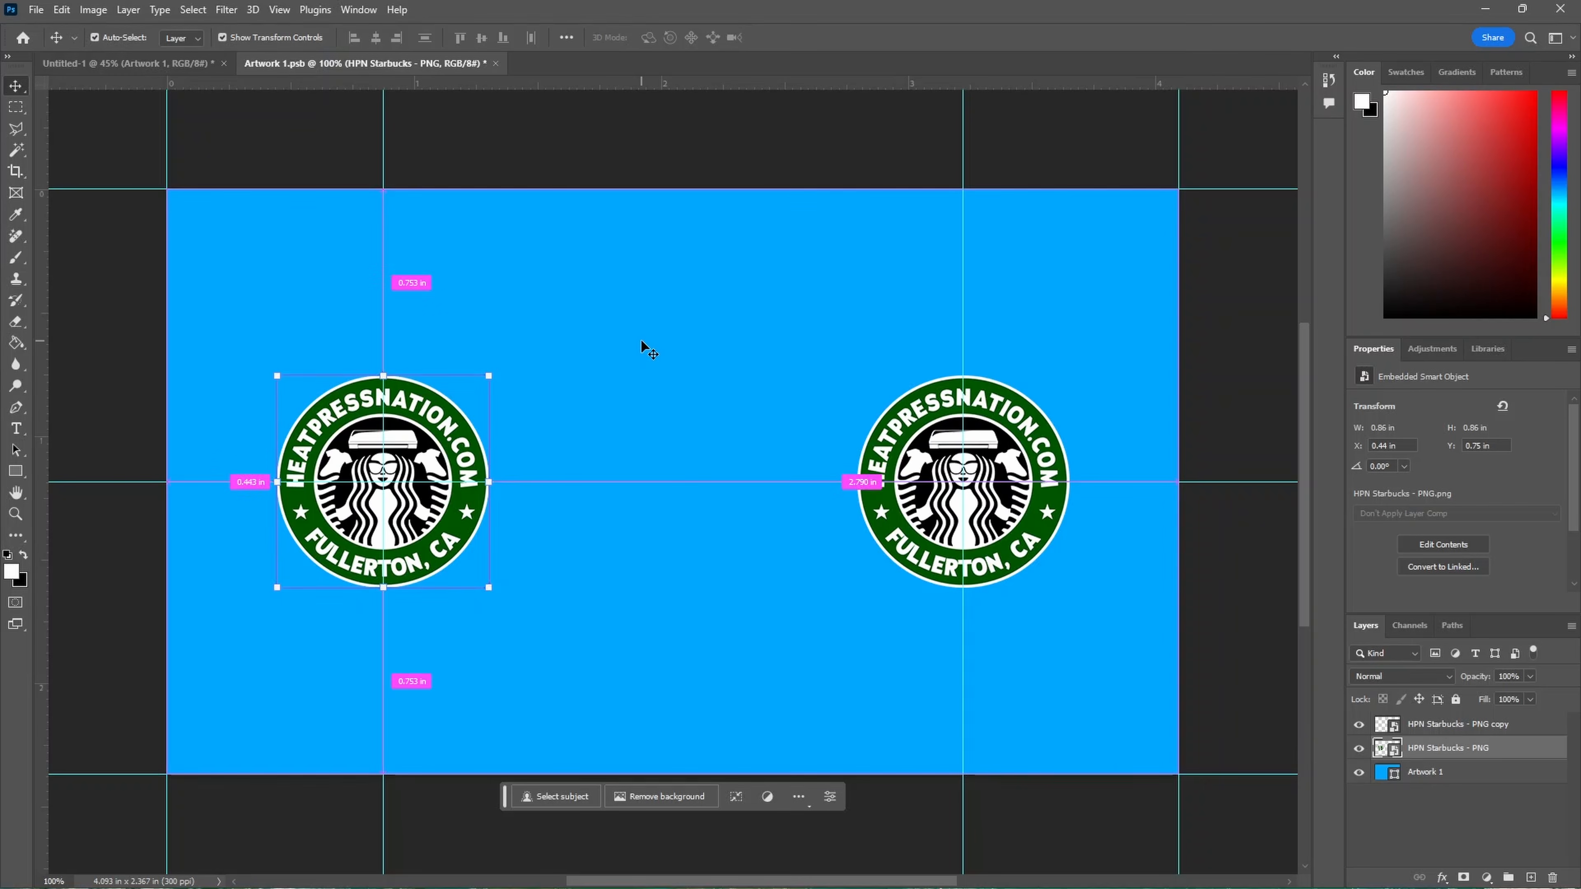
{"action": "key", "text": "ctrl+s"}
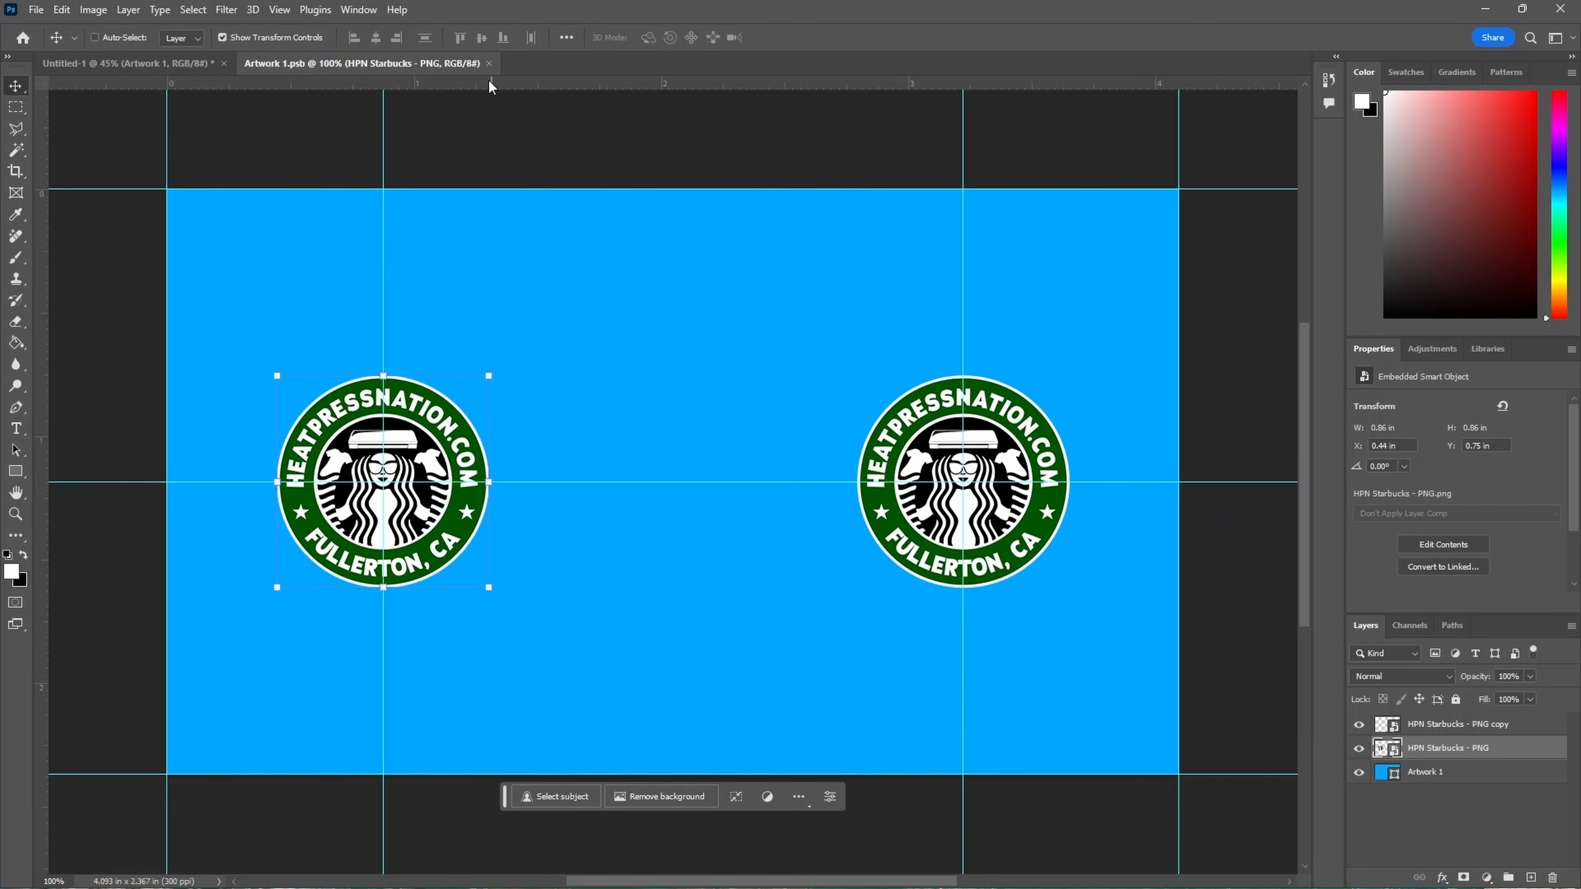
{"action": "left_click", "coordinate": [489, 63]}
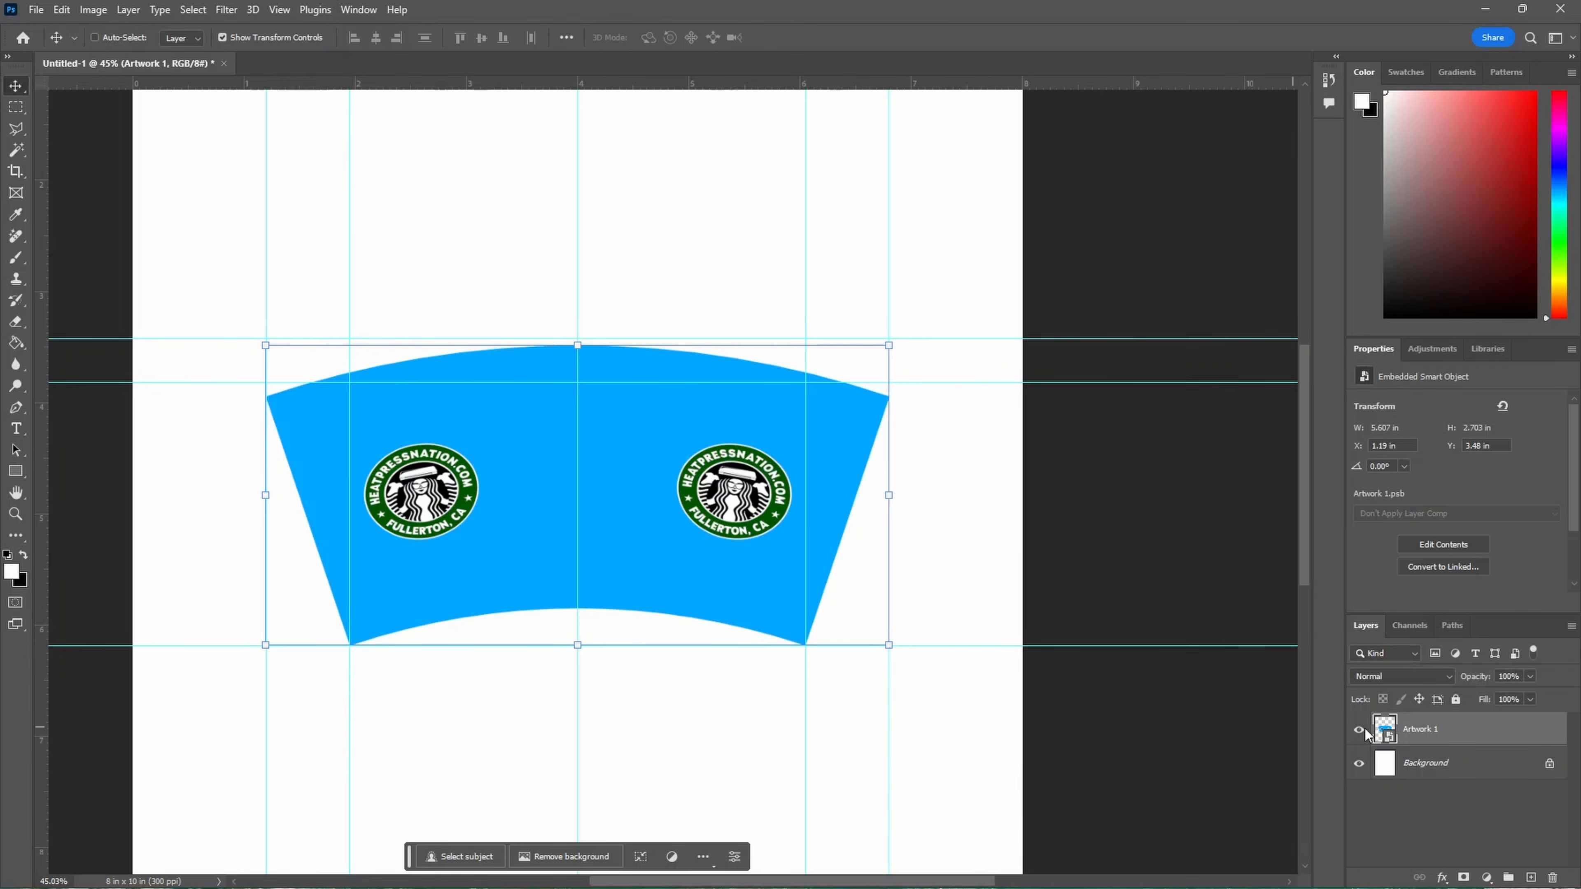
Change the fill of the Artwork 1 shape inside the smart object to white (ffffff), saving and closing its contents.
{"action": "double_click", "coordinate": [1385, 730]}
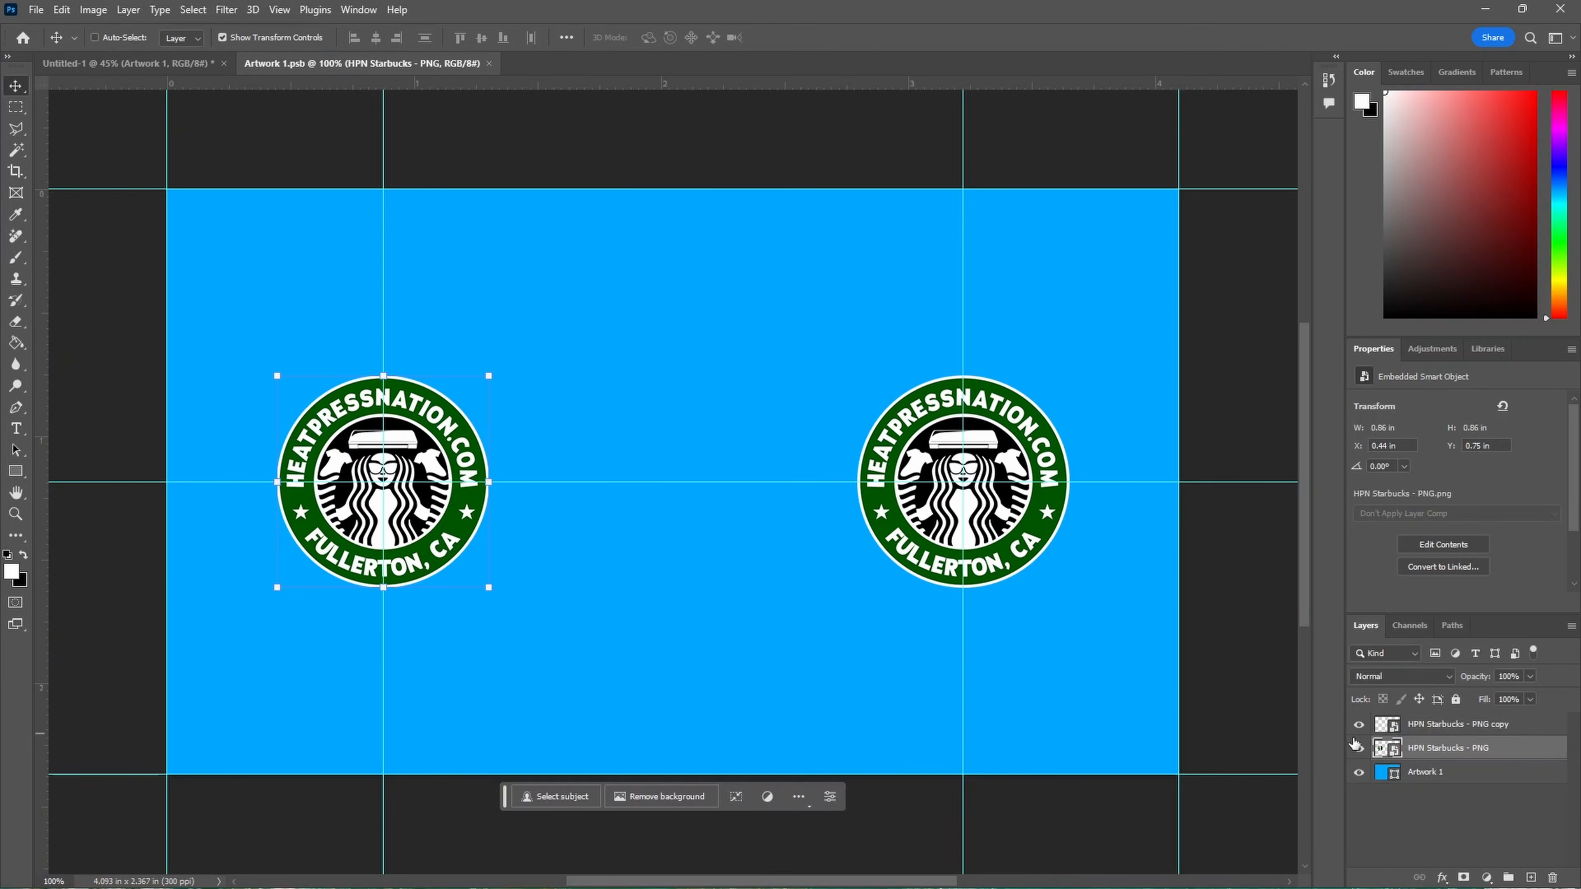
{"action": "double_click", "coordinate": [1381, 774]}
{"action": "type", "text": "ffffff"}
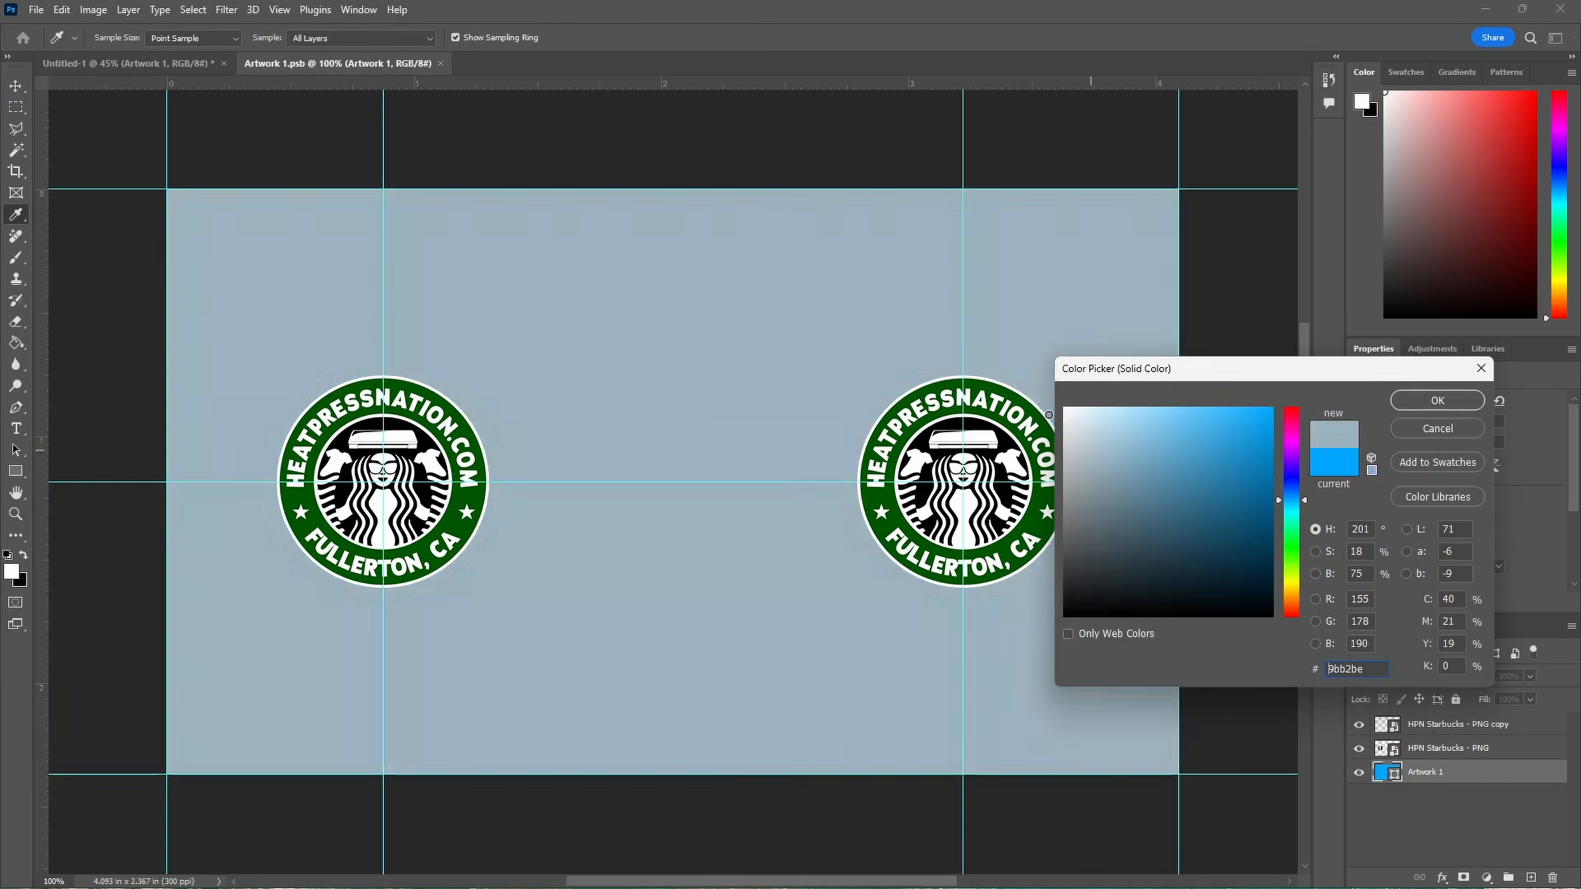
{"action": "left_click", "coordinate": [1445, 402]}
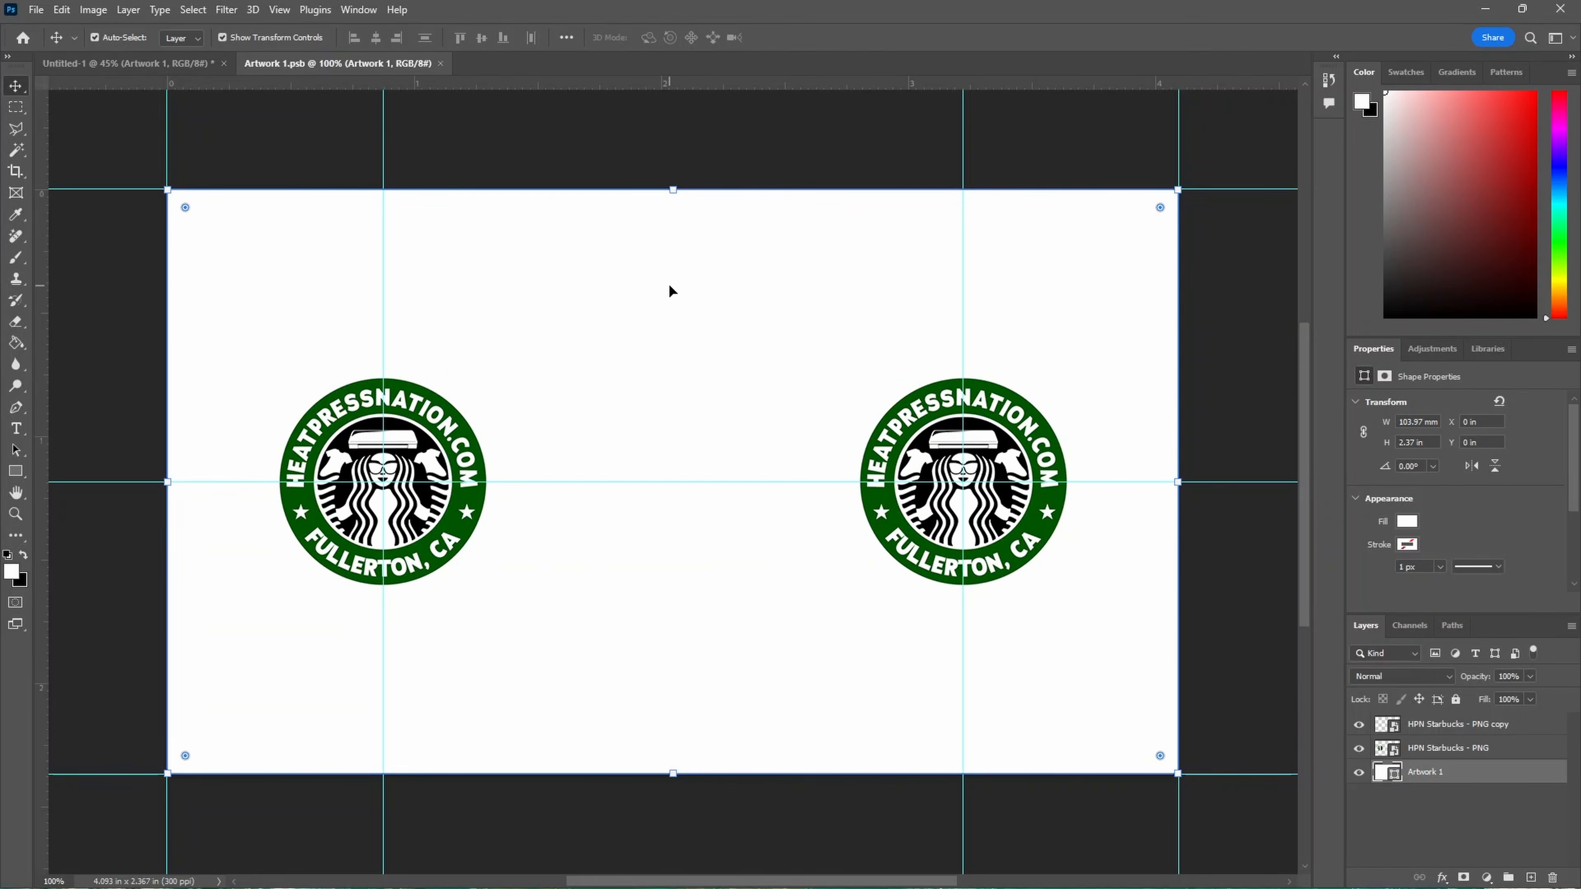
{"action": "key", "text": "ctrl+w"}
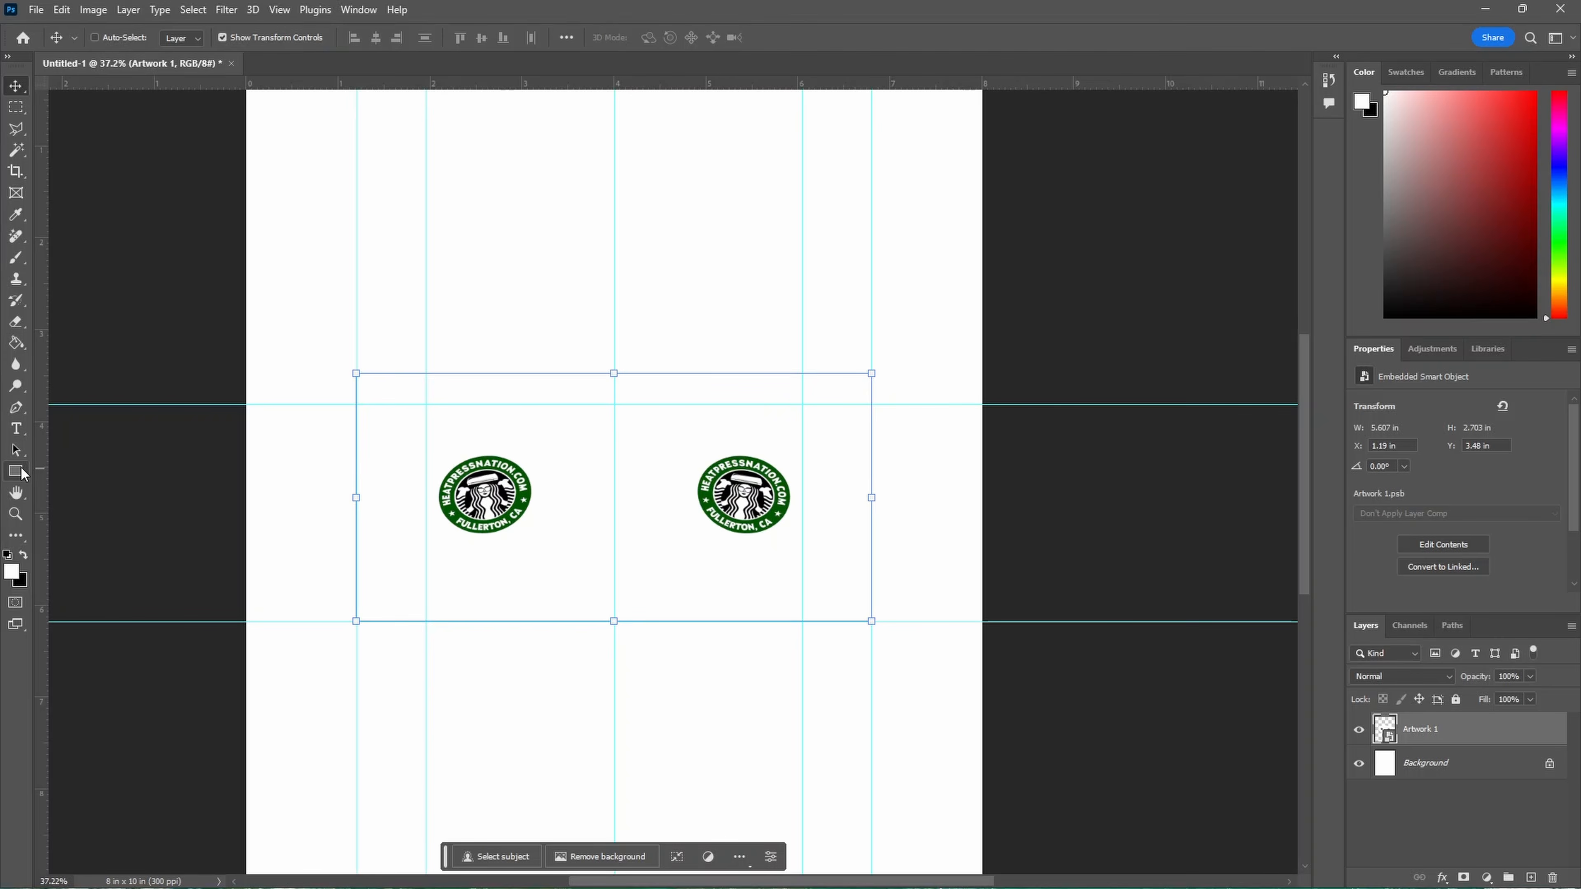
Draw a black rectangle without stroke, about 1229 × 710 px, between the inner vertical guides and the two horizontal guides.
{"action": "left_click", "coordinate": [23, 555]}
{"action": "left_click", "coordinate": [17, 474]}
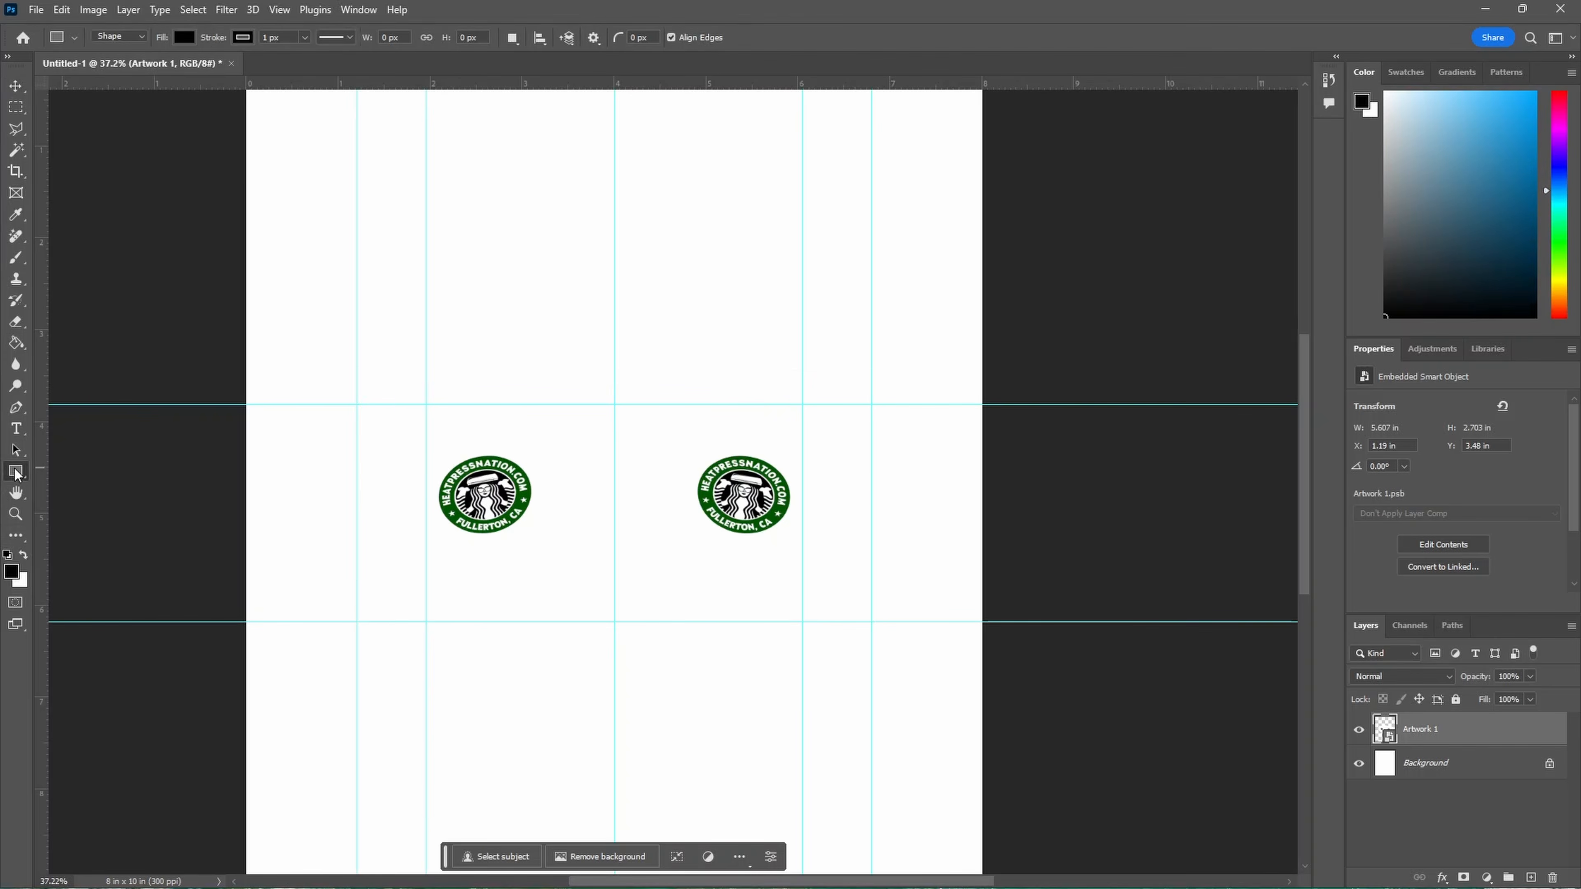
{"action": "left_click", "coordinate": [244, 38]}
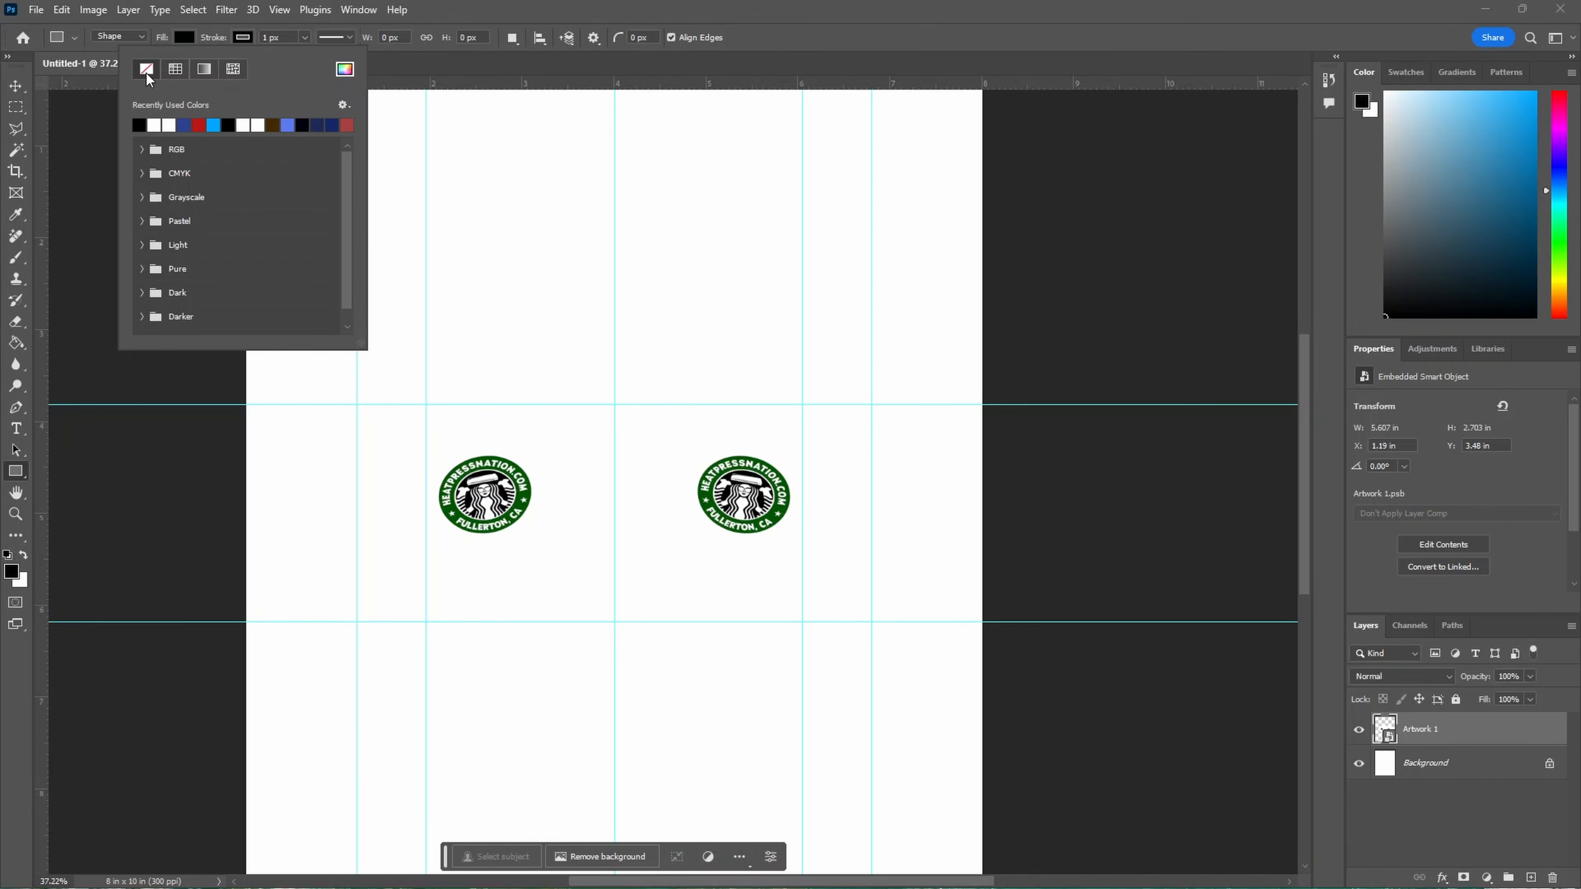
{"action": "left_click", "coordinate": [146, 68]}
{"action": "mouse_move", "coordinate": [425, 406]}
{"action": "left_mouse_down"}
{"action": "mouse_move", "coordinate": [438, 438]}
{"action": "mouse_move", "coordinate": [685, 554]}
{"action": "mouse_move", "coordinate": [819, 567]}
{"action": "mouse_move", "coordinate": [802, 620]}
{"action": "left_mouse_up"}
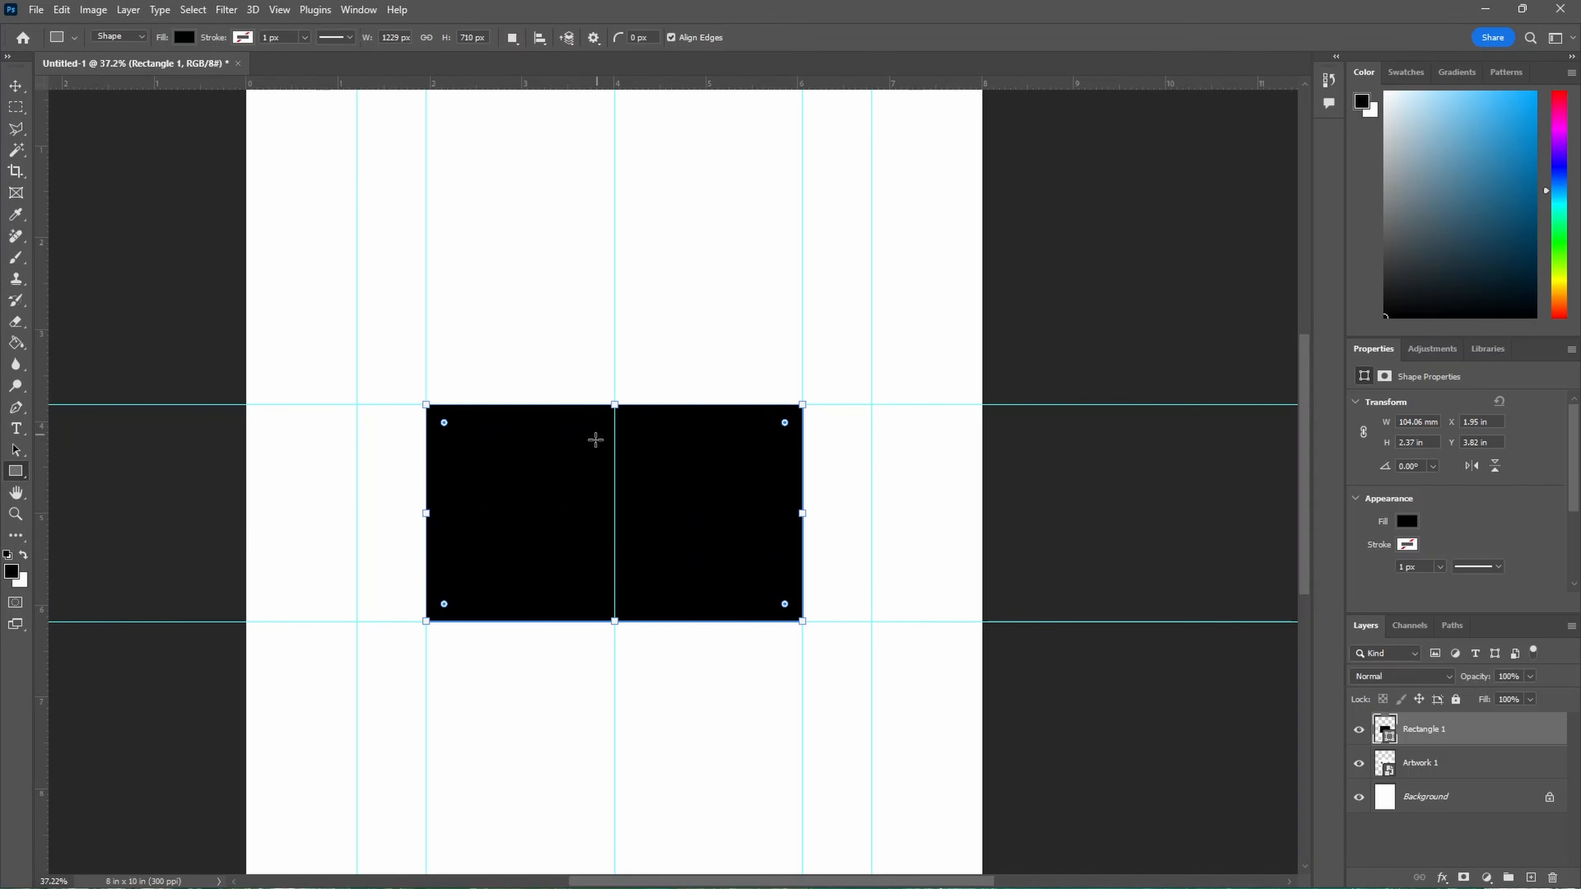
Warp the black rectangle with the Arc style at a bend of about 20.8%, matching the outer vertical guides.
{"action": "left_click", "coordinate": [16, 86]}
{"action": "left_click", "coordinate": [806, 401]}
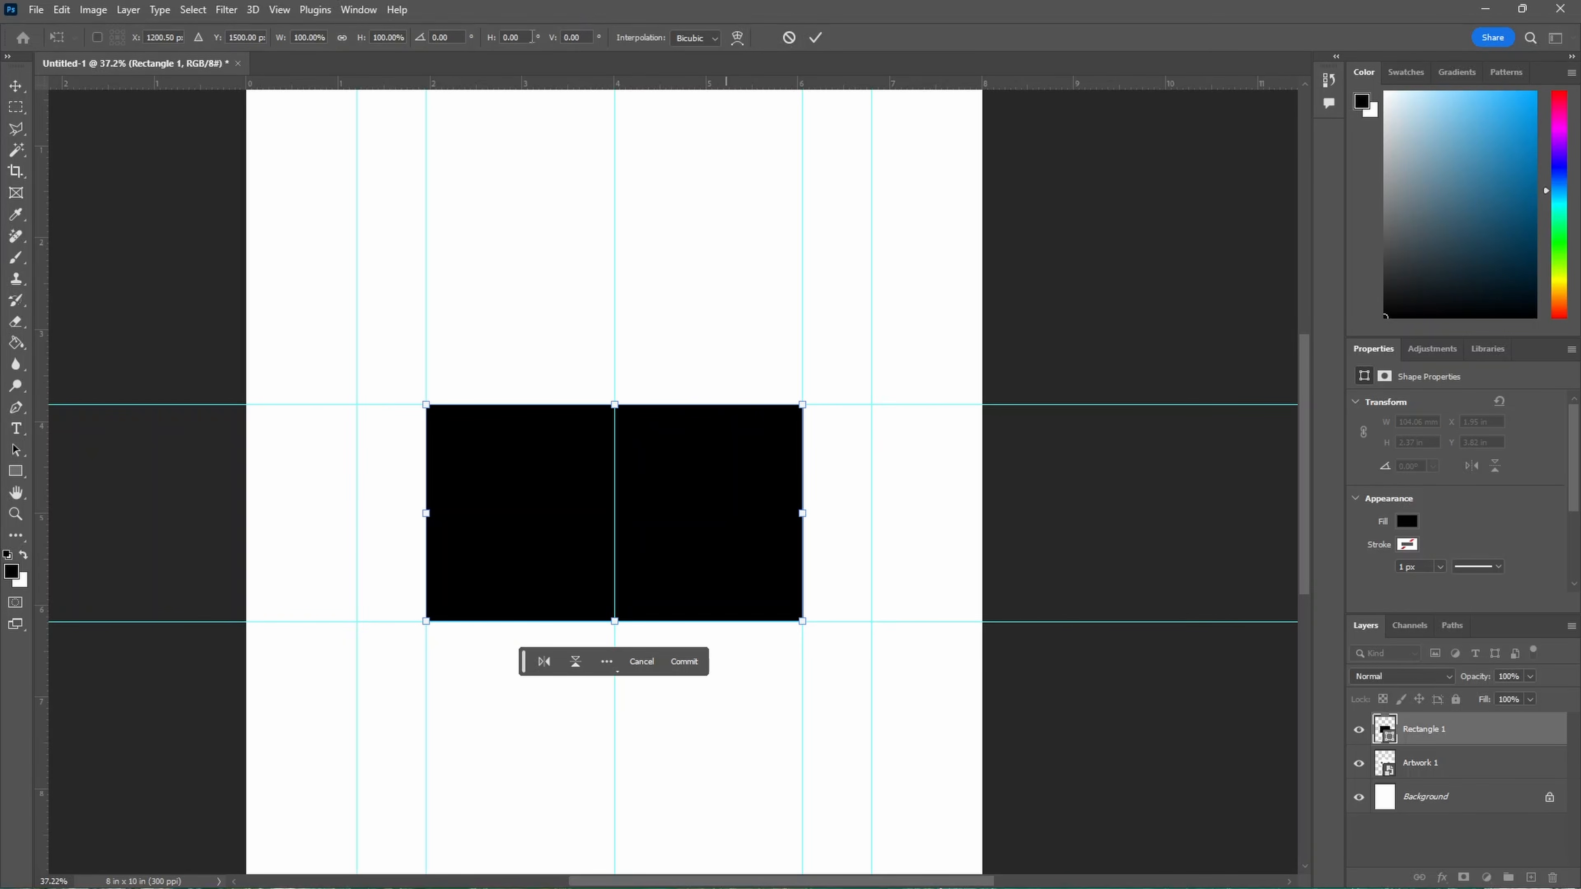
{"action": "left_click", "coordinate": [737, 38]}
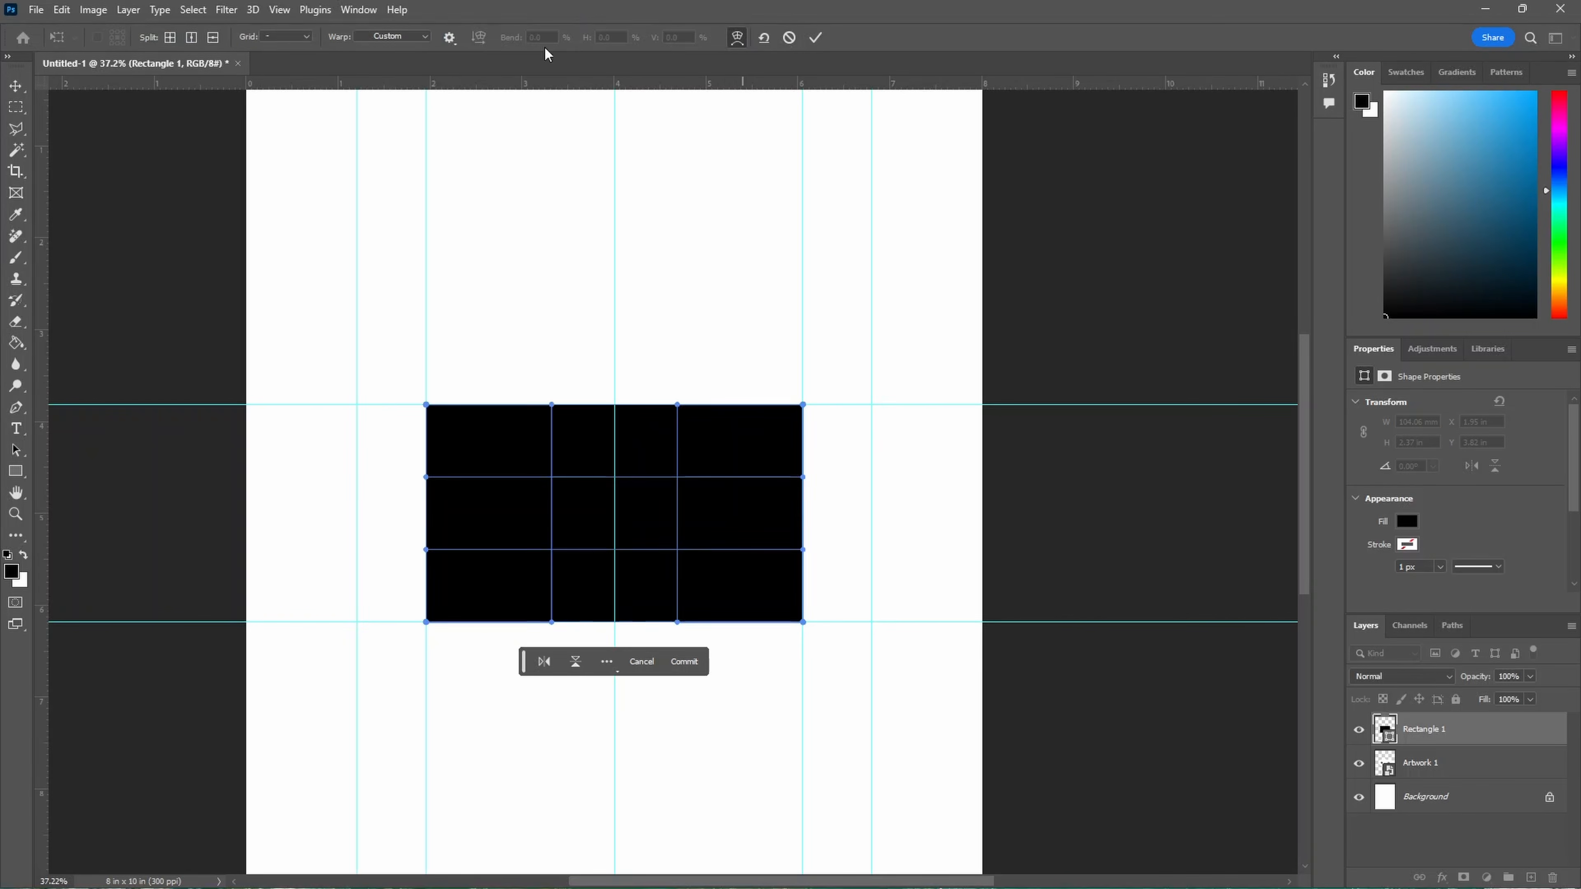
{"action": "left_click", "coordinate": [395, 37]}
{"action": "left_click", "coordinate": [389, 78]}
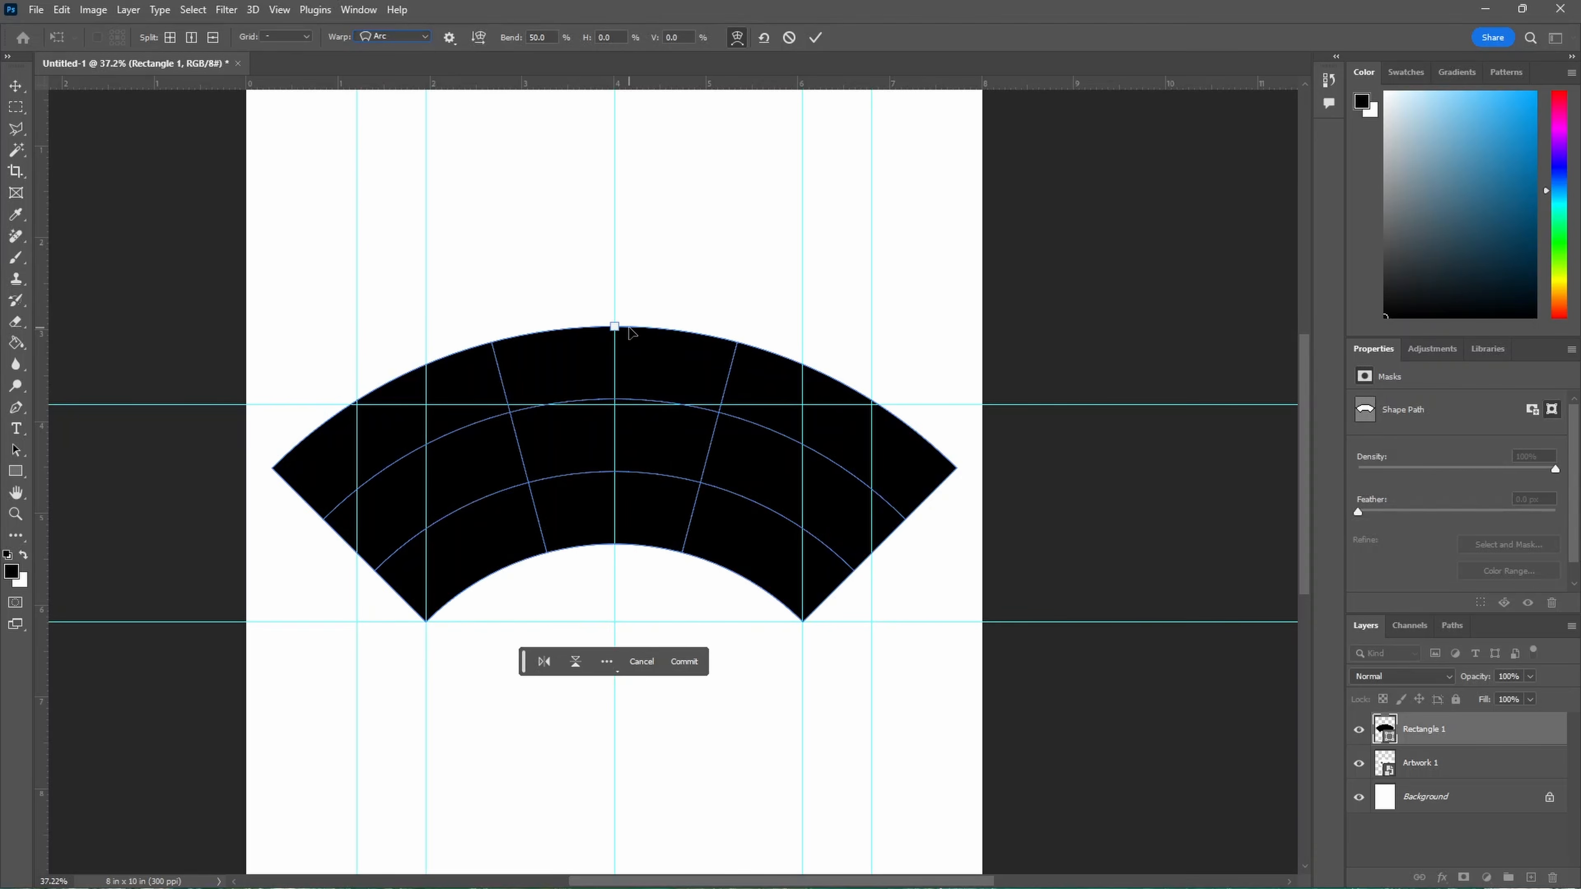
{"action": "left_click_drag", "start_coordinate": [628, 329], "coordinate": [626, 379]}
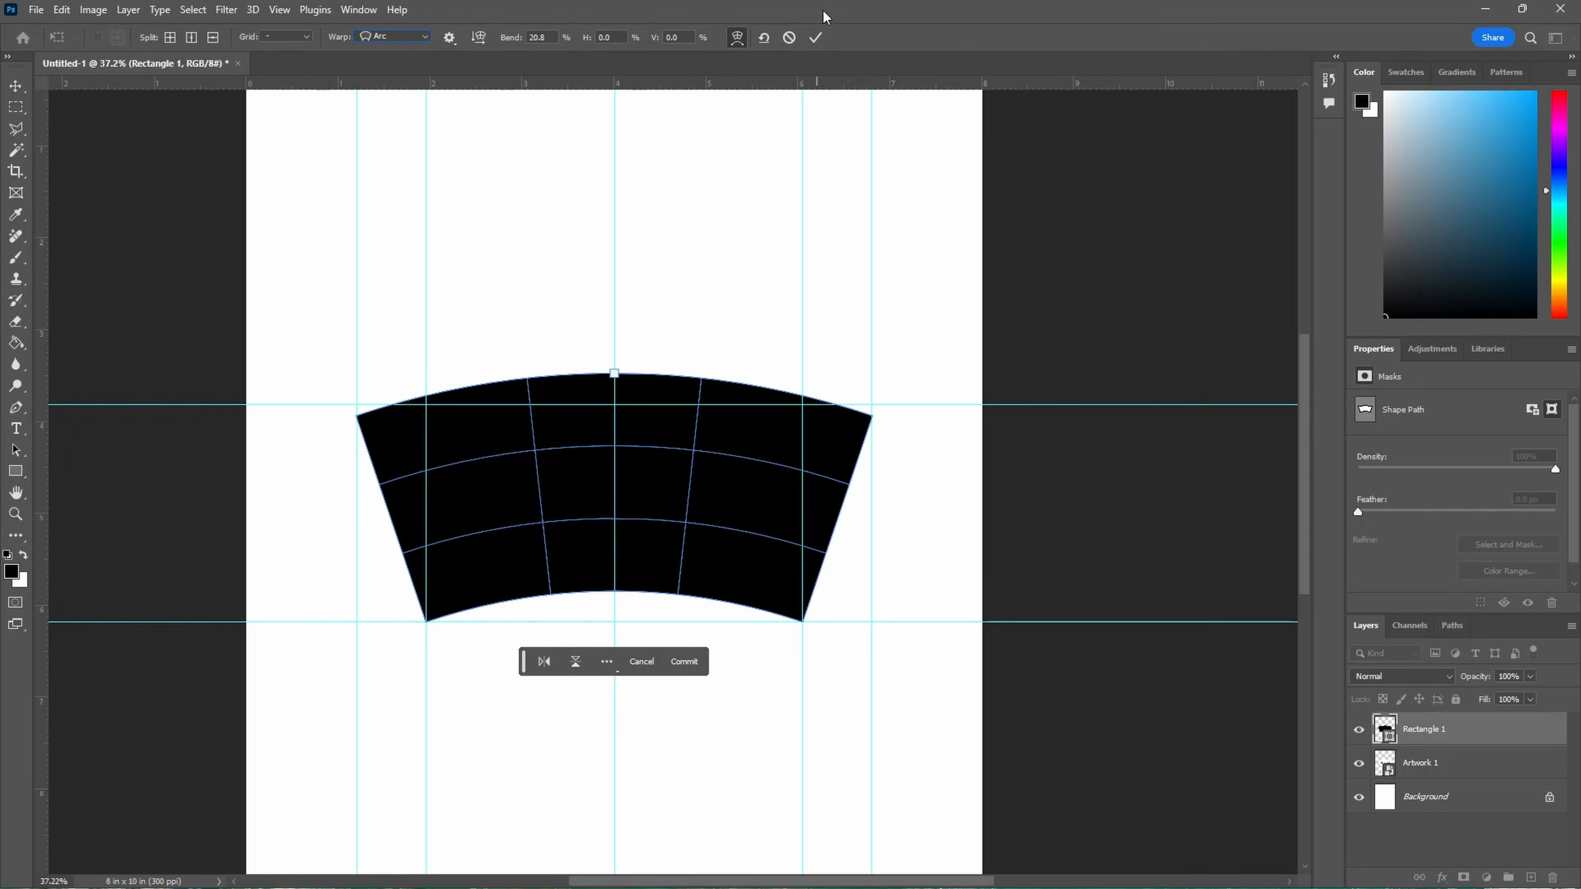
{"action": "left_click", "coordinate": [815, 38]}
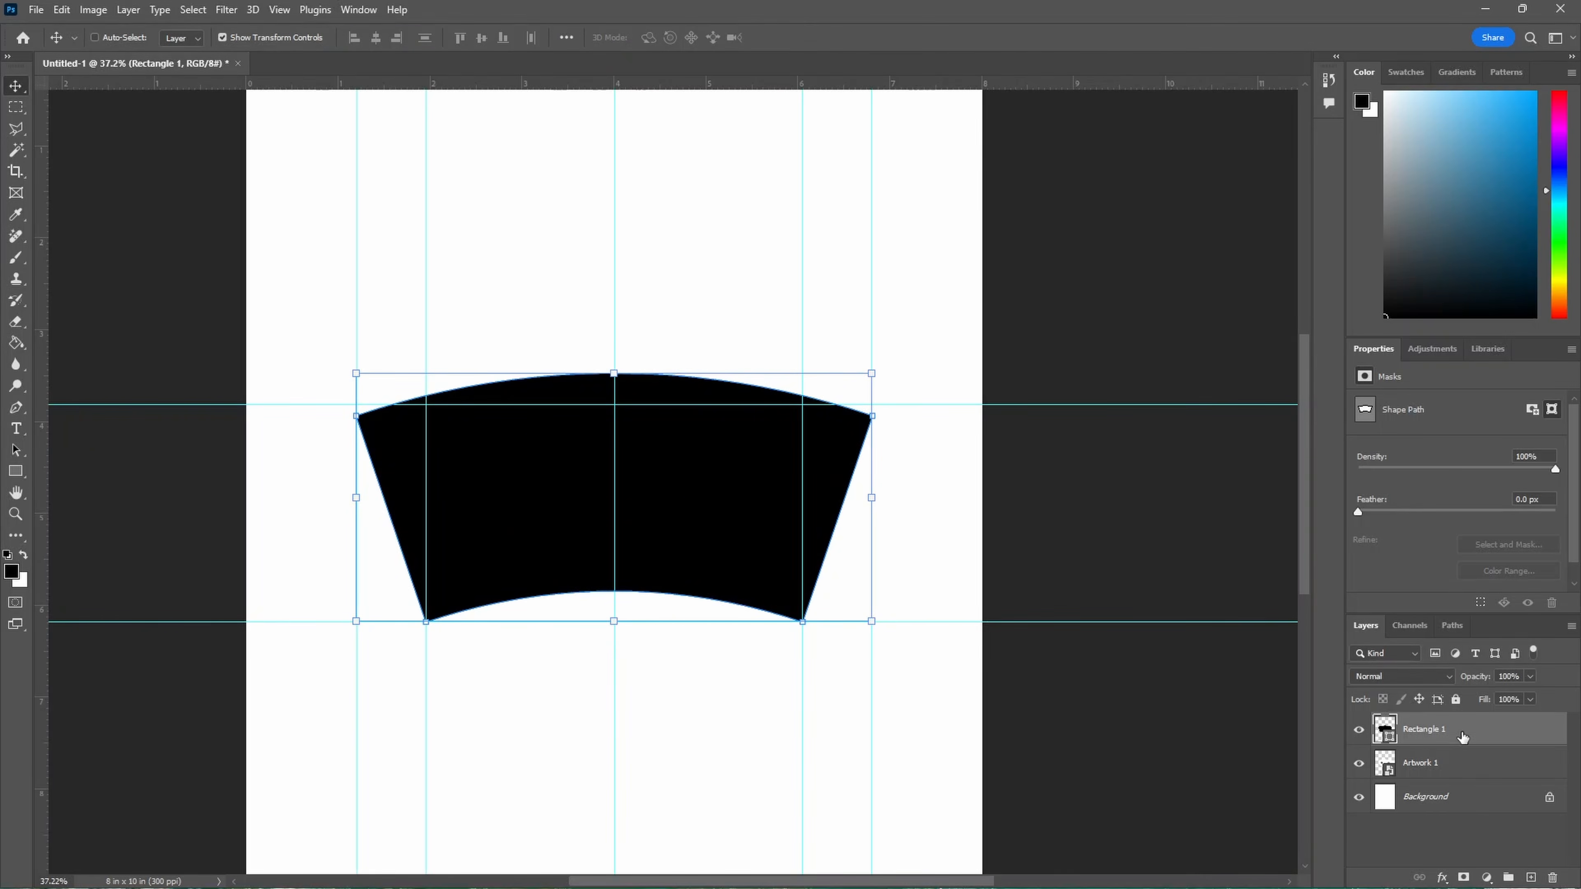
Place Rectangle 1 beneath Artwork 1 and enlarge it to about 105% width and 111% height as a border around the artwork.
{"action": "left_click_drag", "start_coordinate": [1461, 737], "coordinate": [1461, 772]}
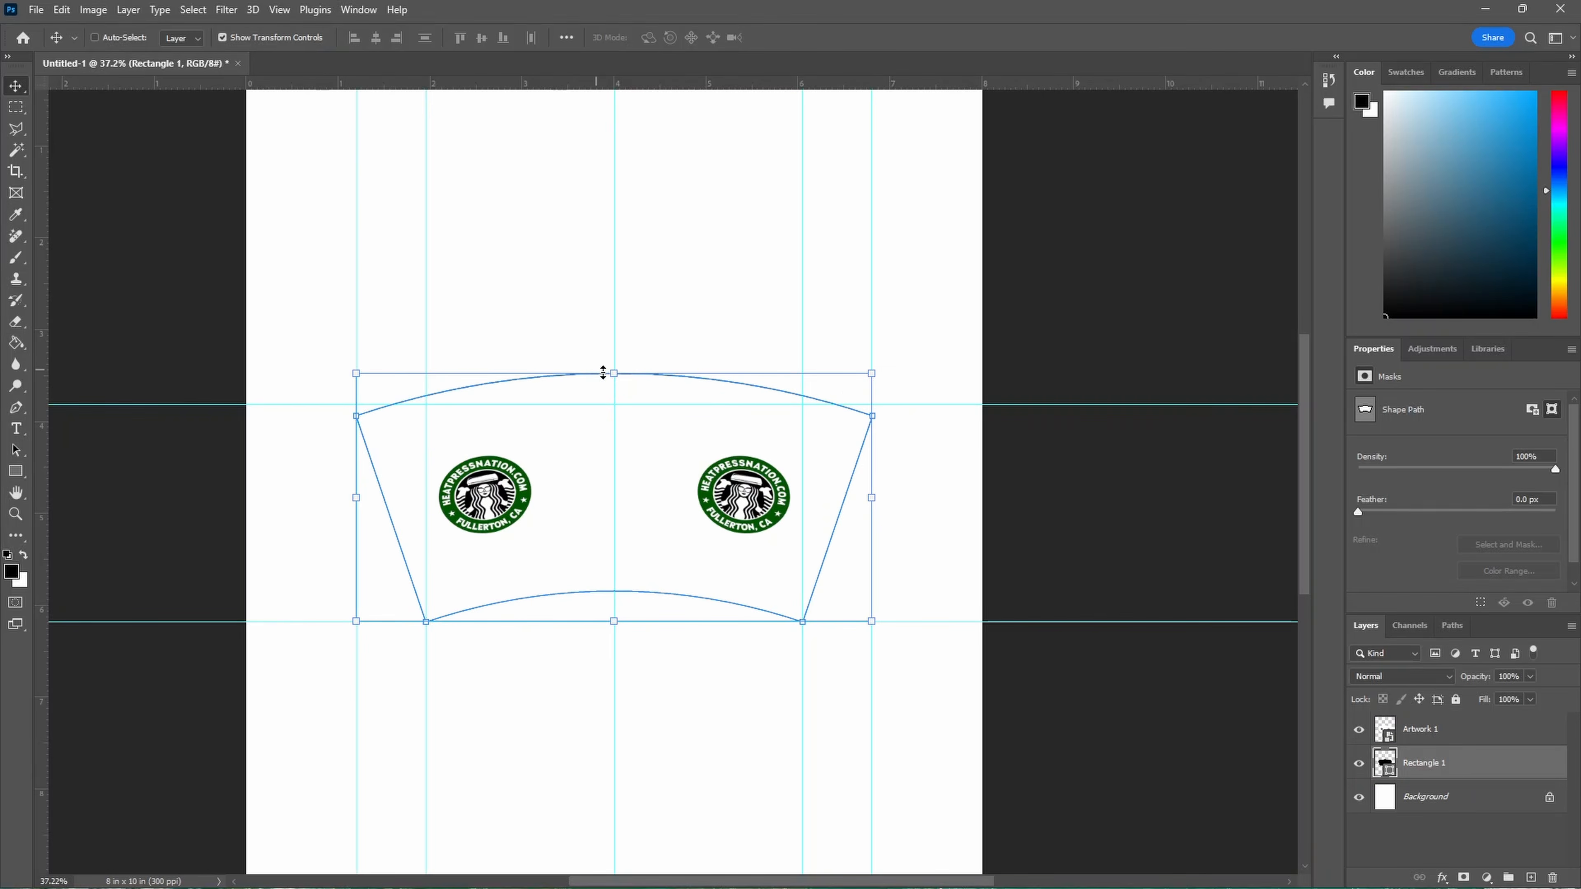
{"action": "left_click_drag", "start_coordinate": [614, 373], "coordinate": [615, 365]}
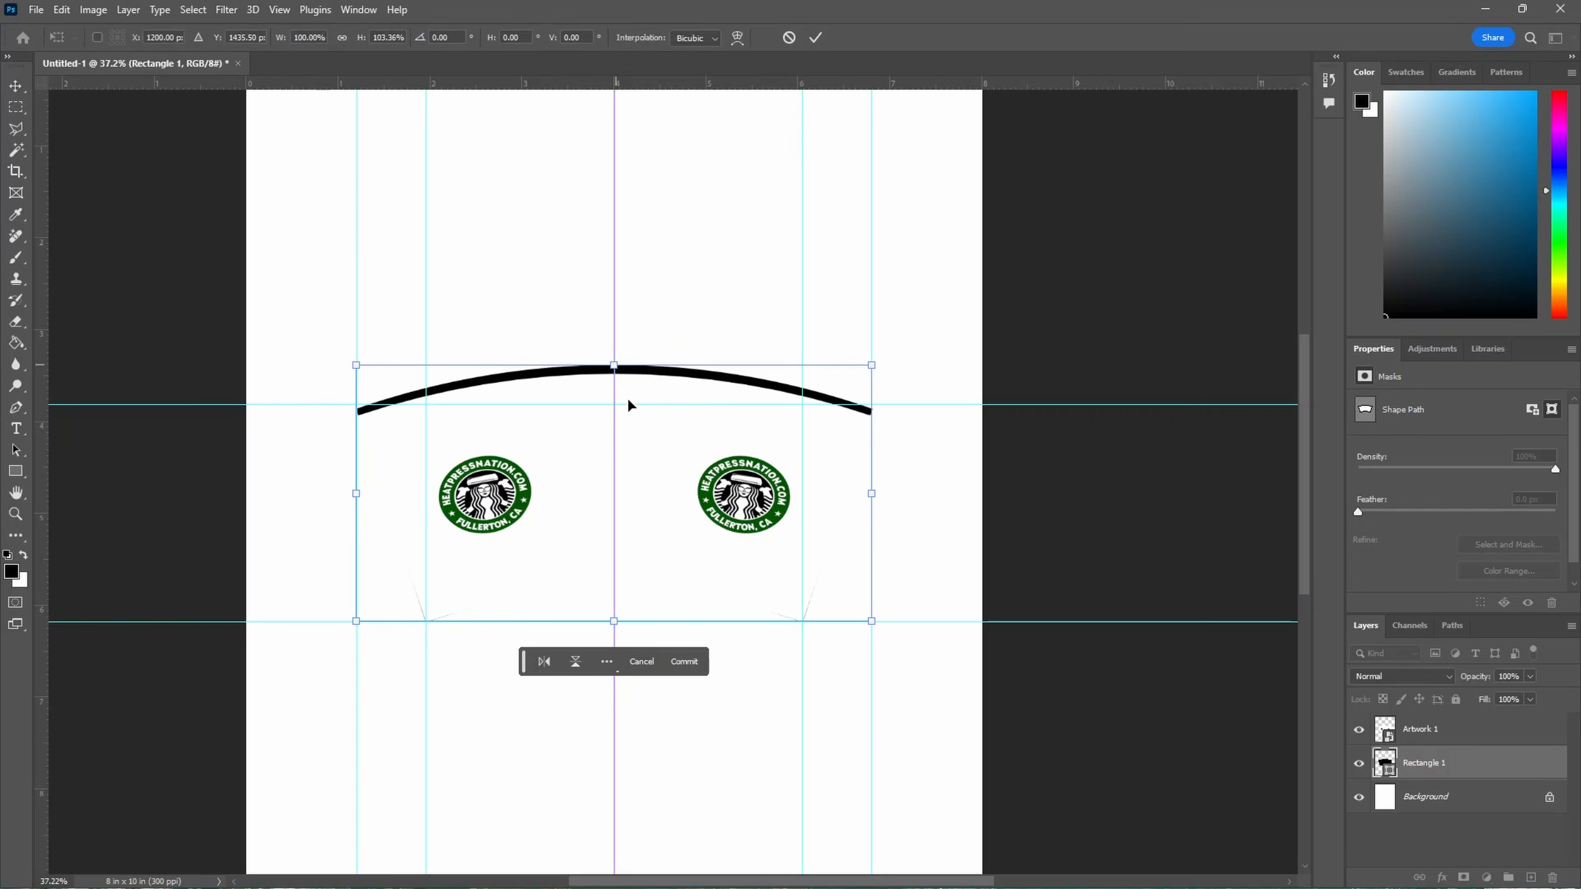
{"action": "left_click_drag", "start_coordinate": [614, 621], "coordinate": [616, 632]}
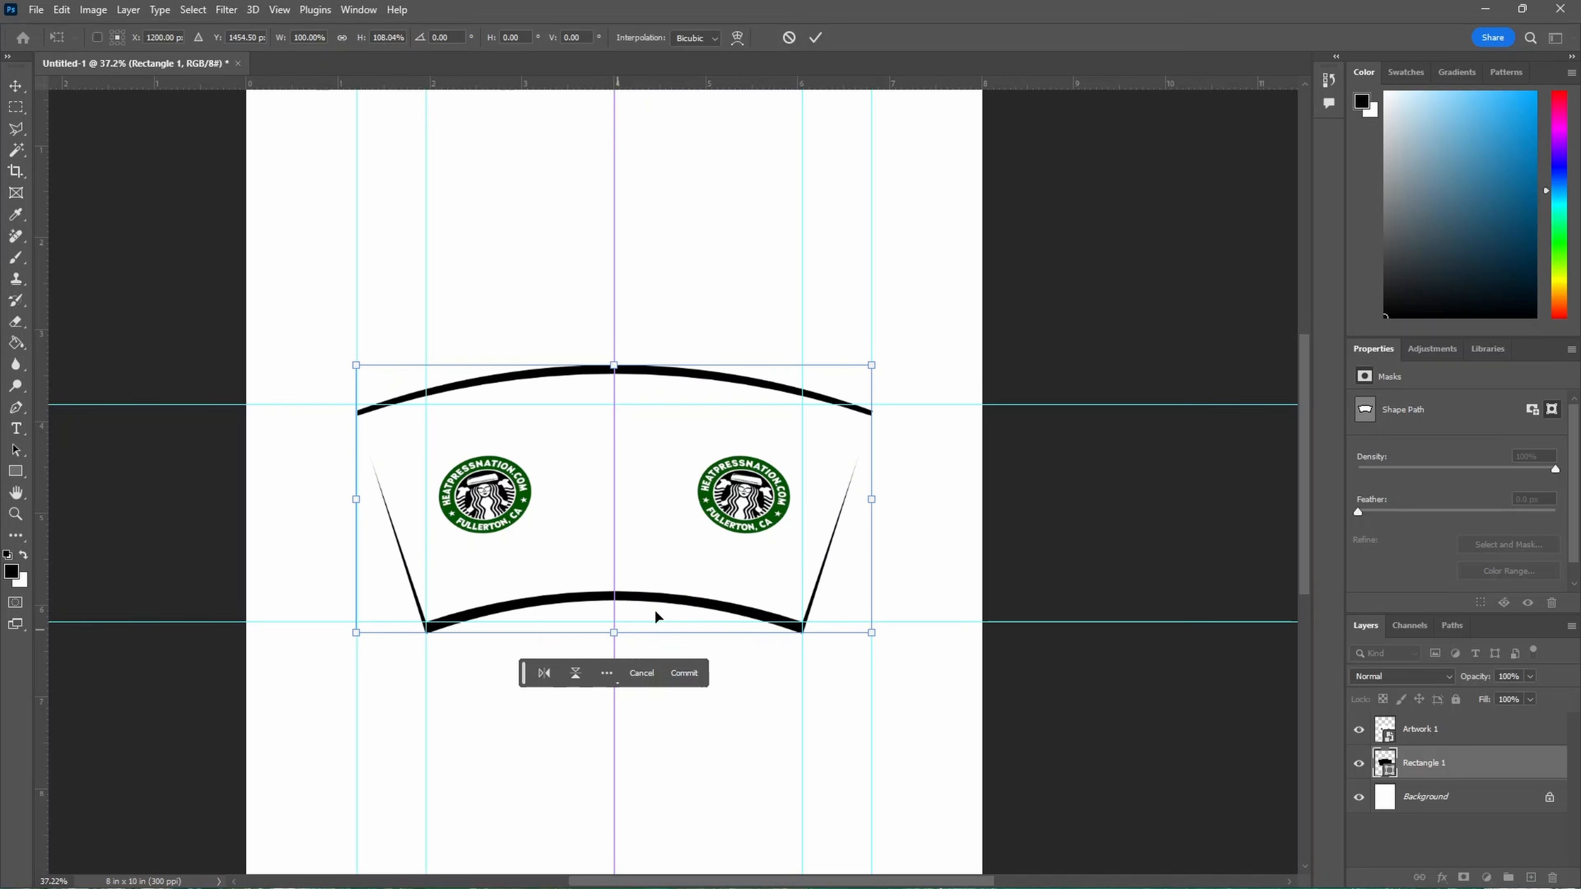
{"action": "left_click_drag", "start_coordinate": [872, 499], "coordinate": [887, 499]}
{"action": "left_click_drag", "start_coordinate": [355, 502], "coordinate": [341, 499]}
{"action": "left_click_drag", "start_coordinate": [881, 500], "coordinate": [885, 499]}
{"action": "left_click_drag", "start_coordinate": [613, 634], "coordinate": [614, 635]}
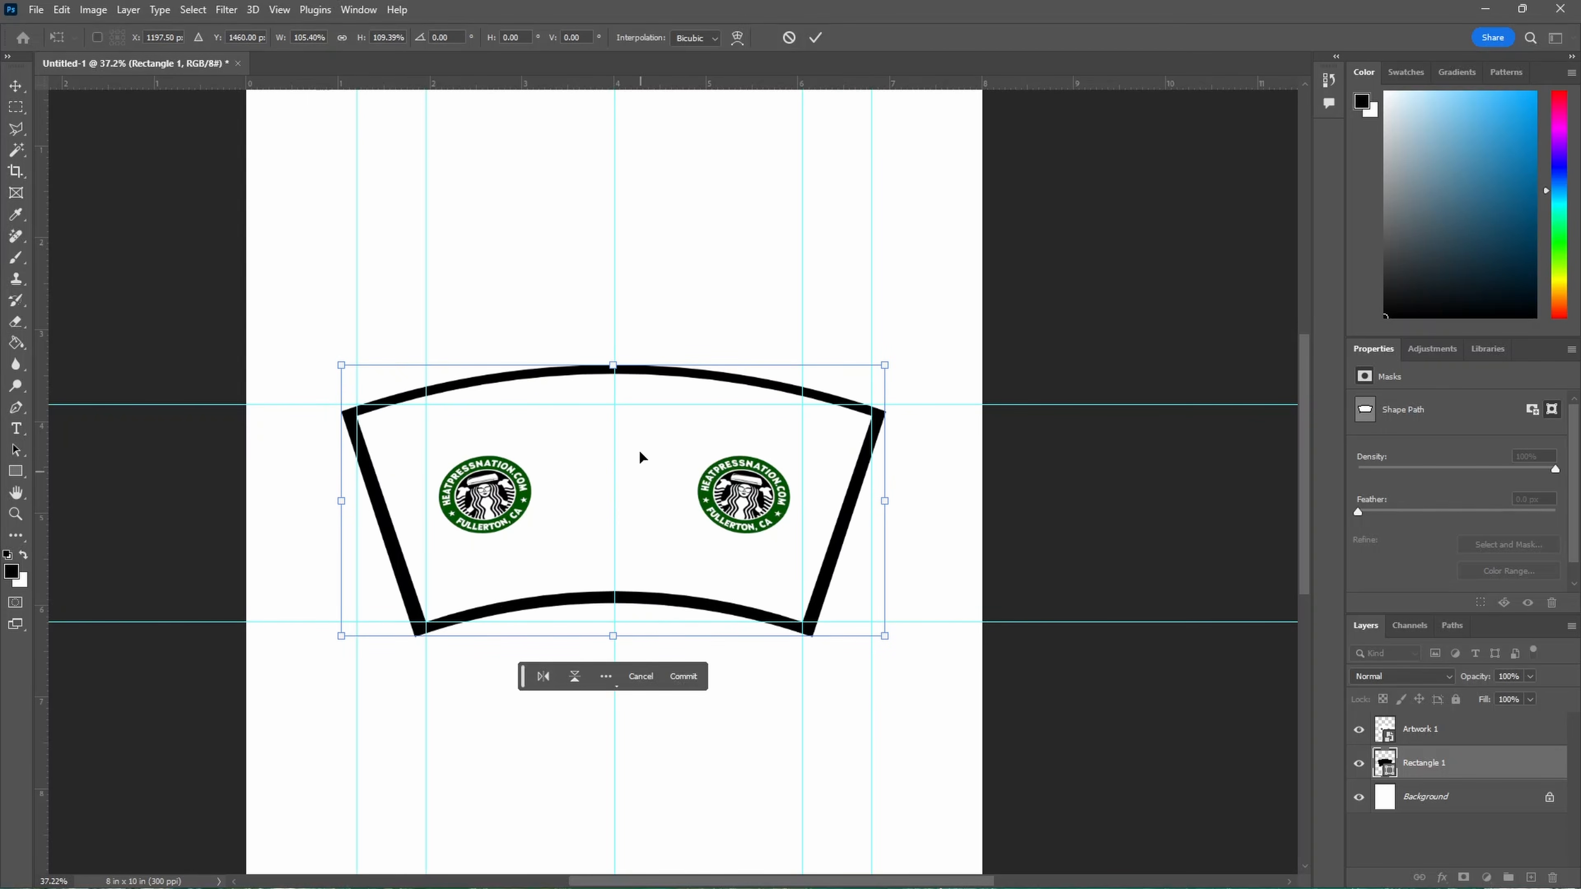
{"action": "left_click_drag", "start_coordinate": [614, 368], "coordinate": [613, 364]}
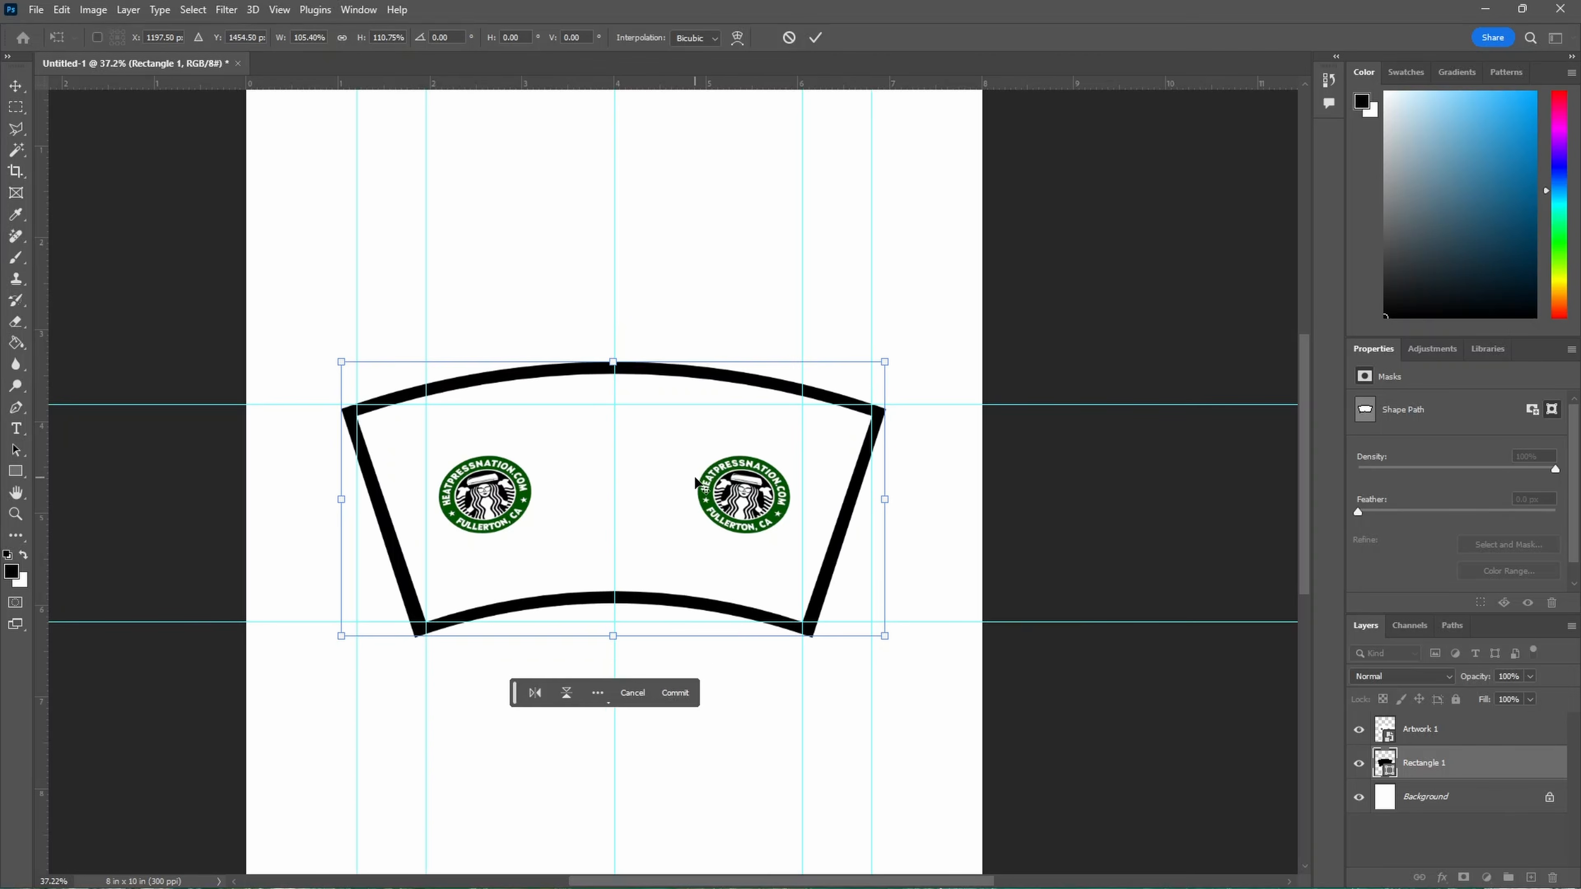
{"action": "scroll", "coordinate": [692, 485], "scroll_direction": "up", "scroll_amount": 4}
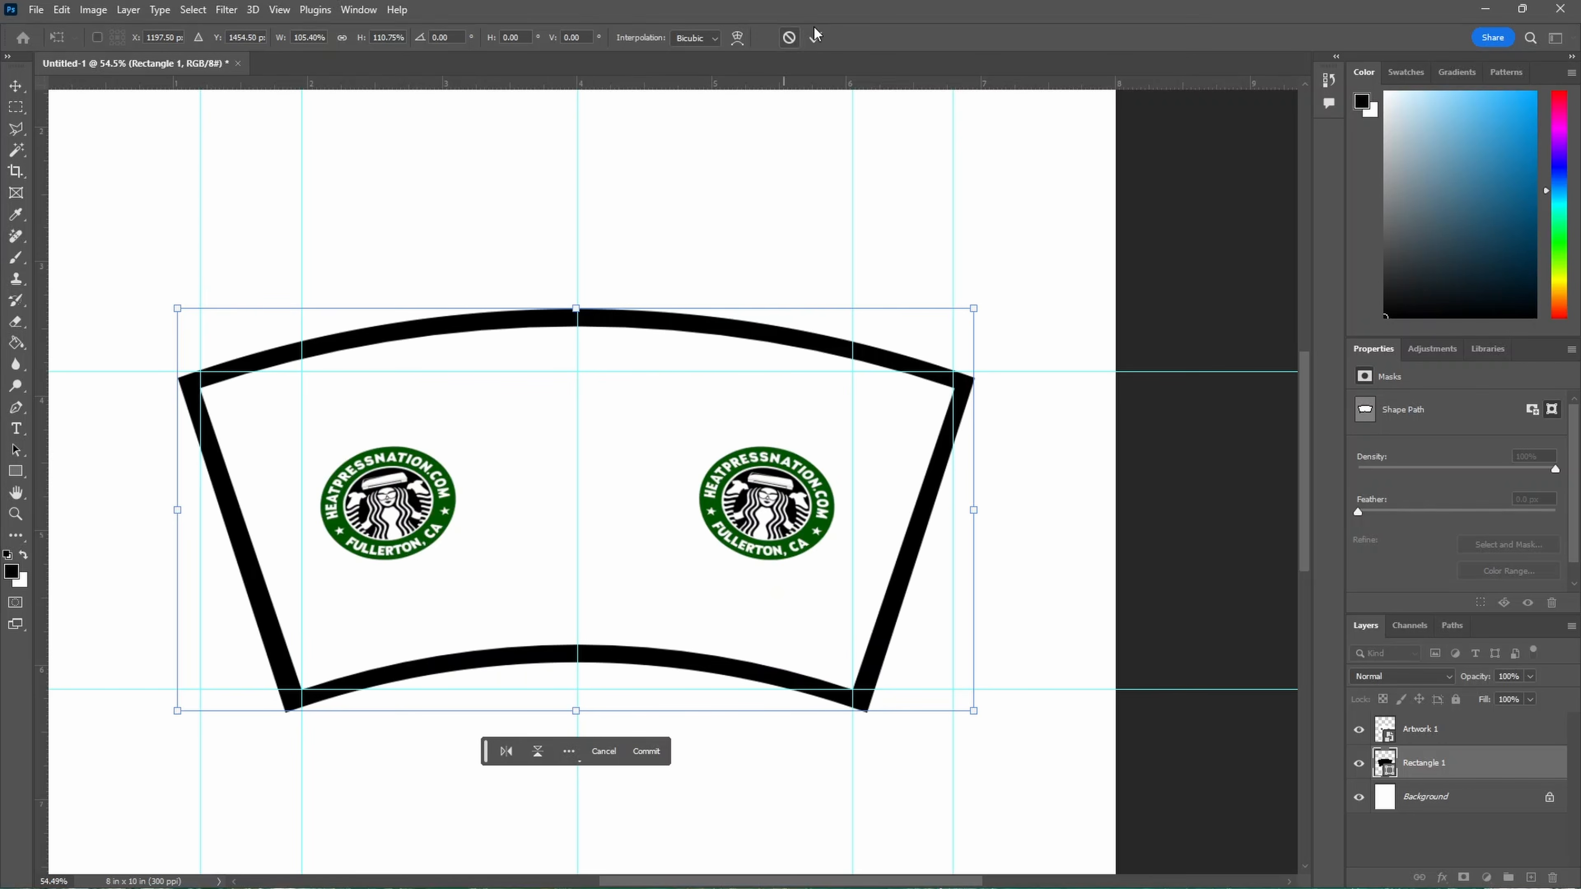
{"action": "left_click", "coordinate": [820, 38]}
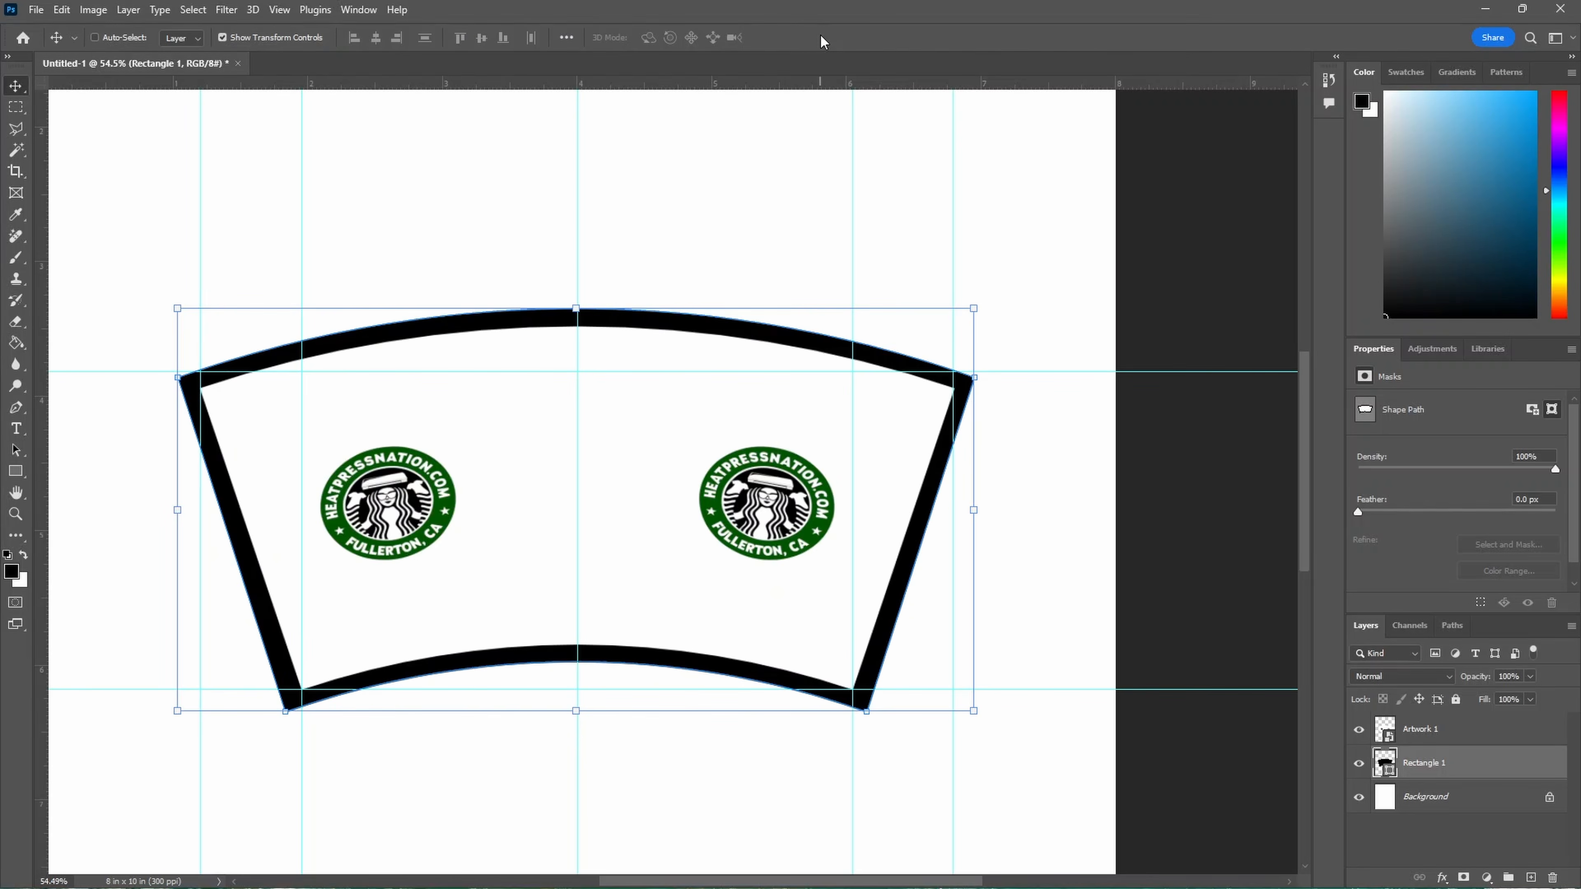
Remove the fill of Rectangle 1 and give it a black stroke.
{"action": "left_click", "coordinate": [15, 472]}
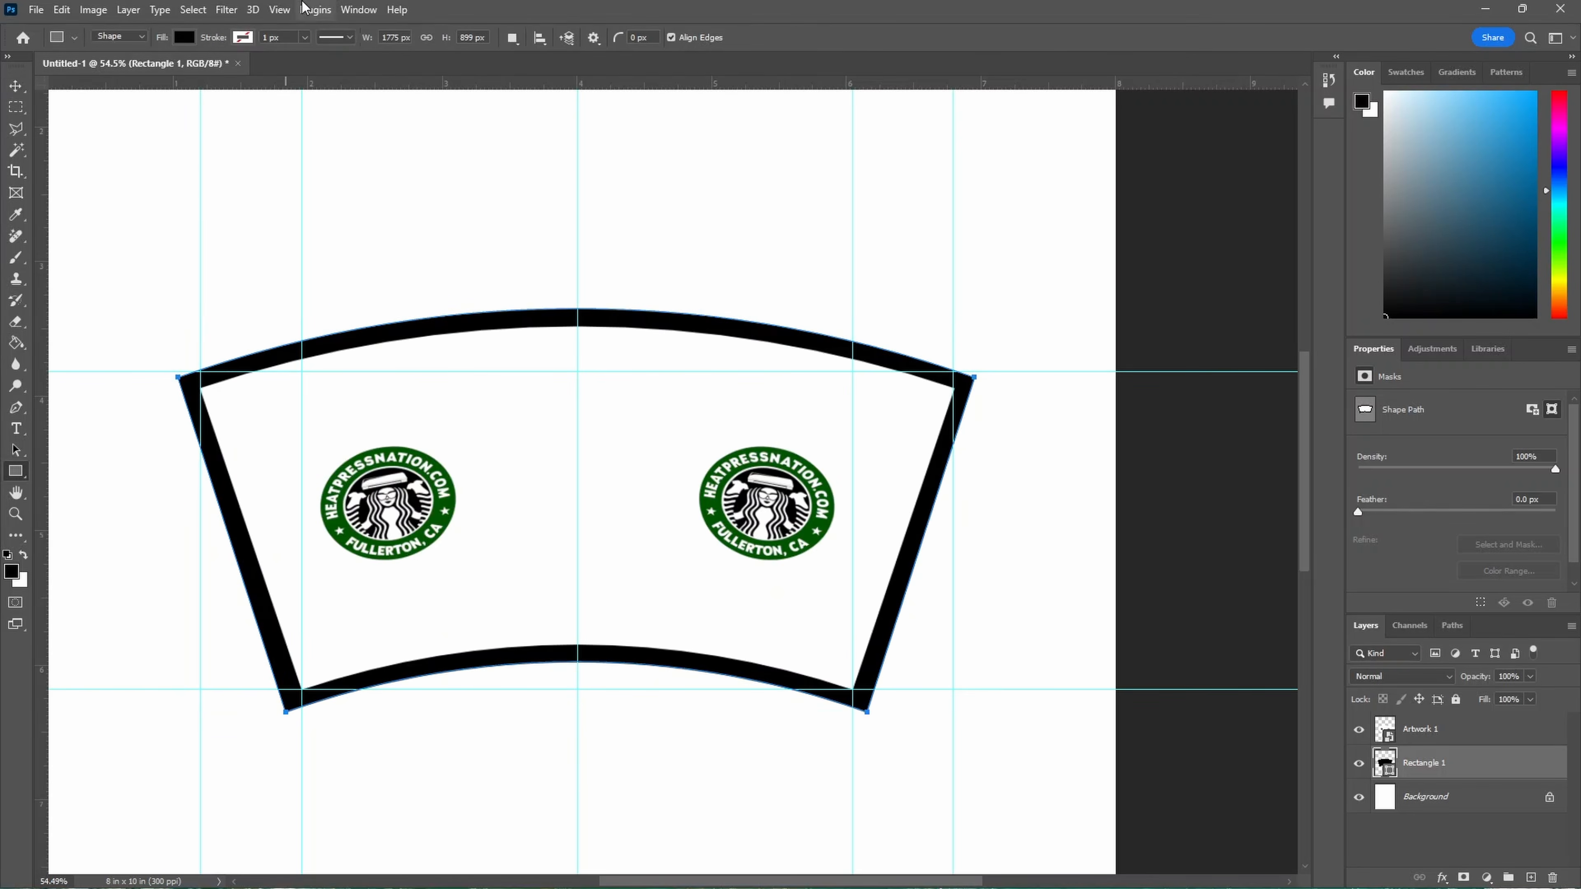
{"action": "left_click", "coordinate": [182, 39]}
{"action": "left_click", "coordinate": [87, 69]}
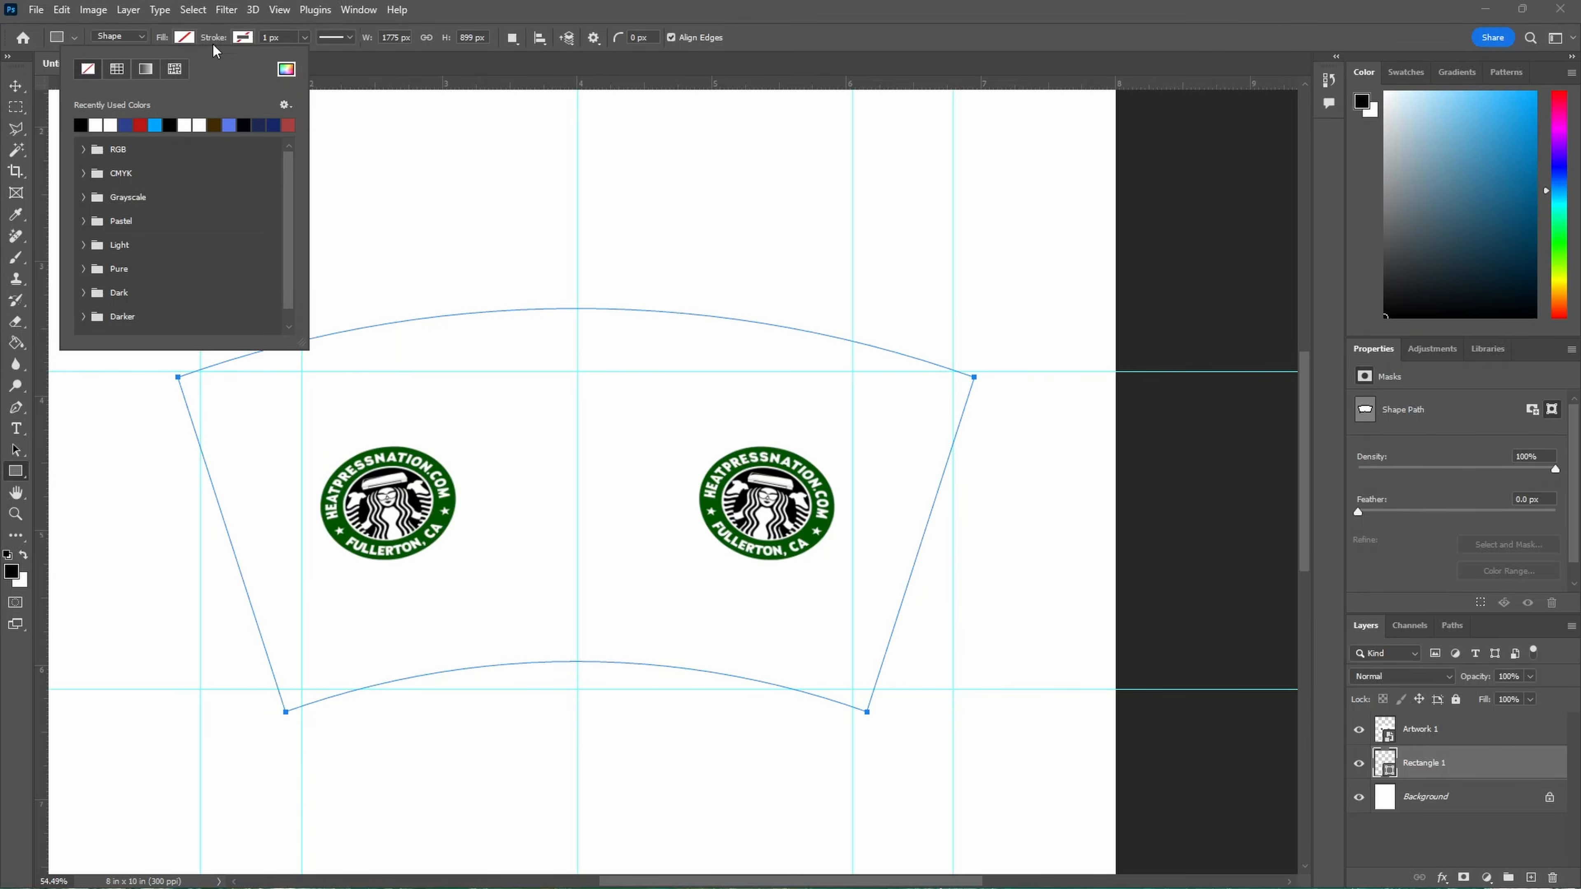
{"action": "left_click", "coordinate": [240, 39]}
{"action": "left_click", "coordinate": [141, 123]}
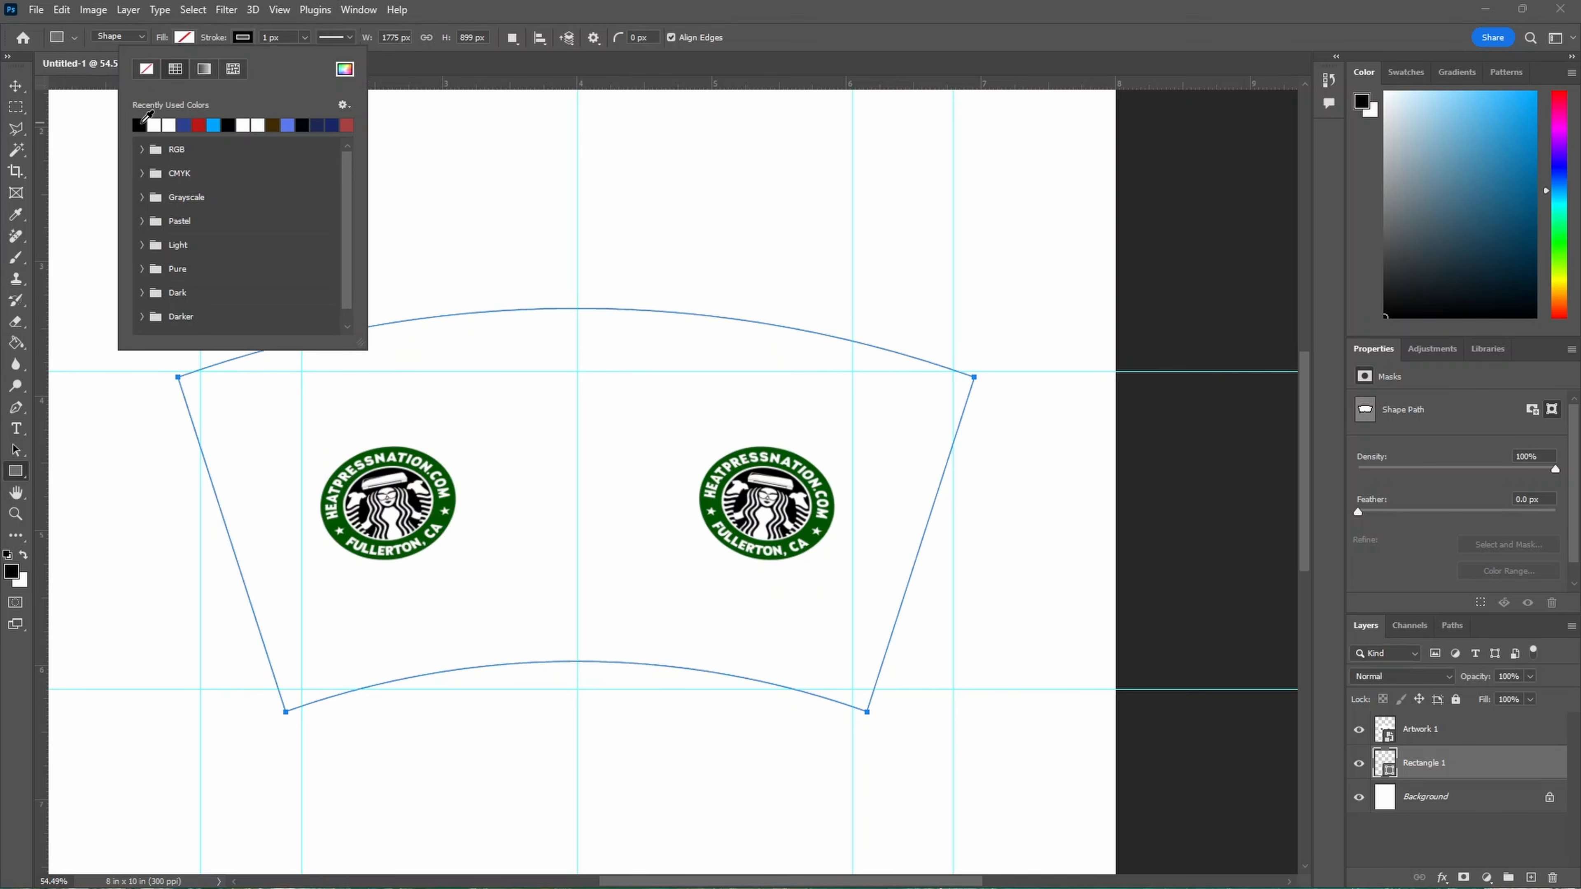
Set the Rectangle 1 stroke to a 5 px dashed line.
{"action": "left_click", "coordinate": [259, 39]}
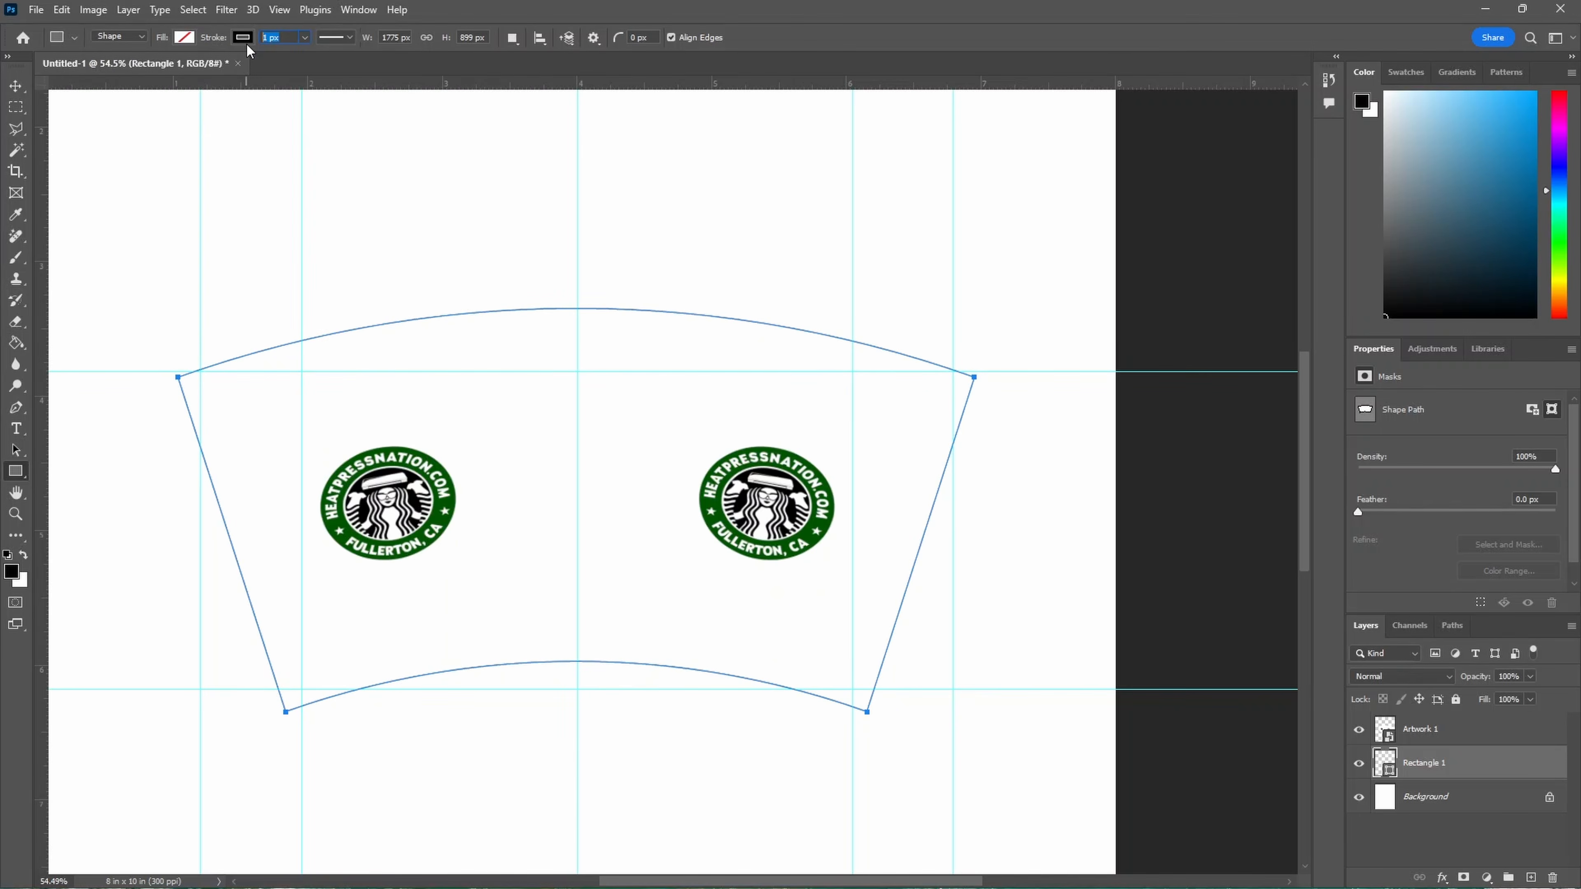
{"action": "type", "text": "5"}
{"action": "key", "text": "Return"}
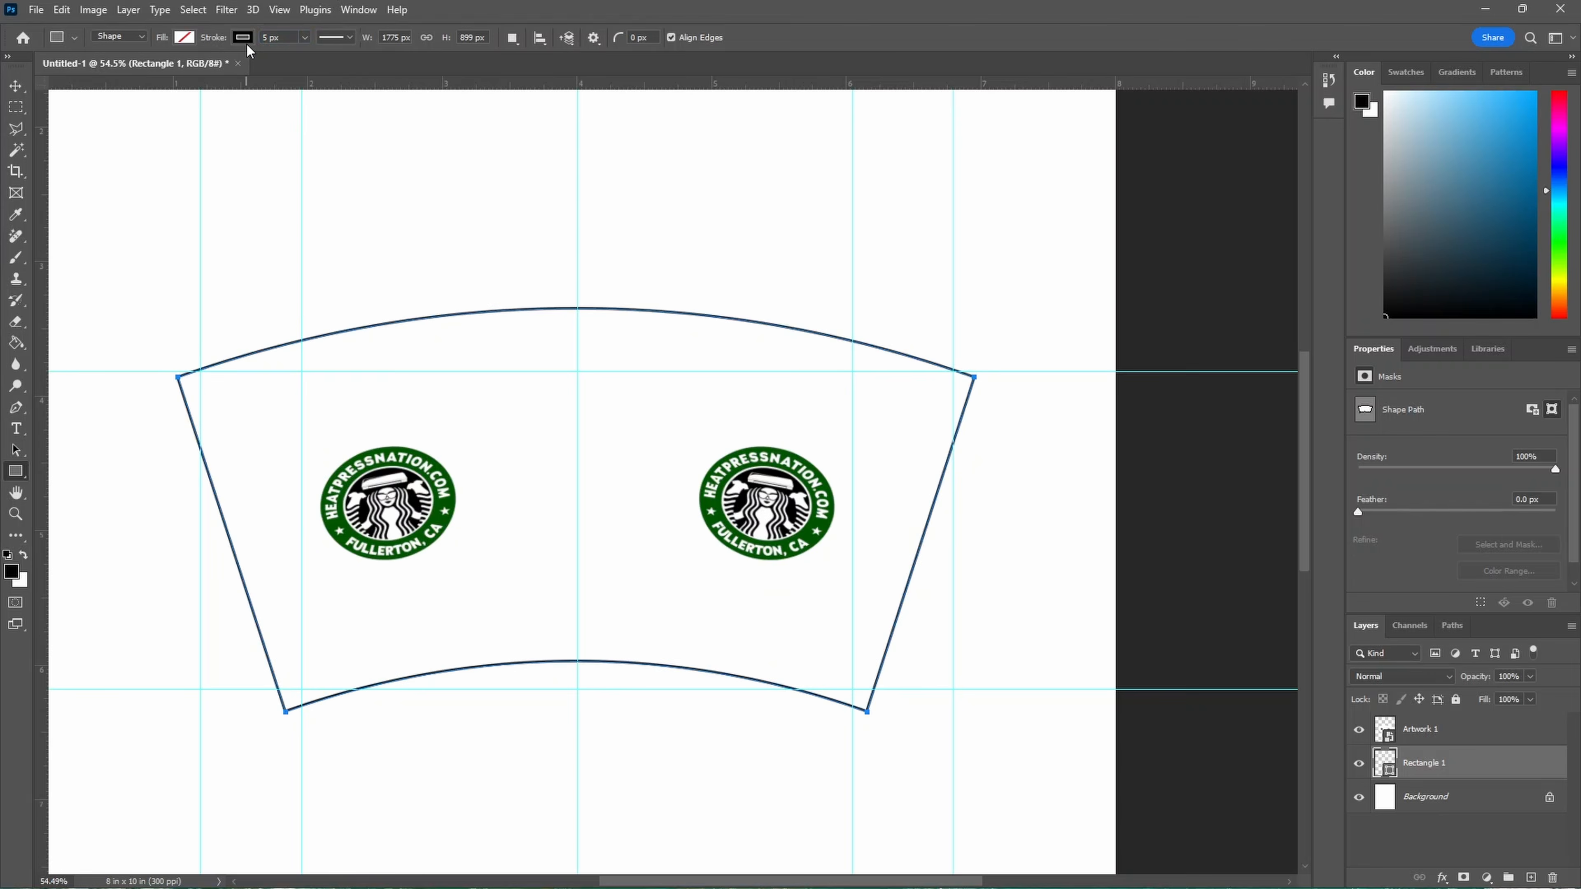
{"action": "left_click", "coordinate": [351, 38]}
{"action": "left_click", "coordinate": [313, 116]}
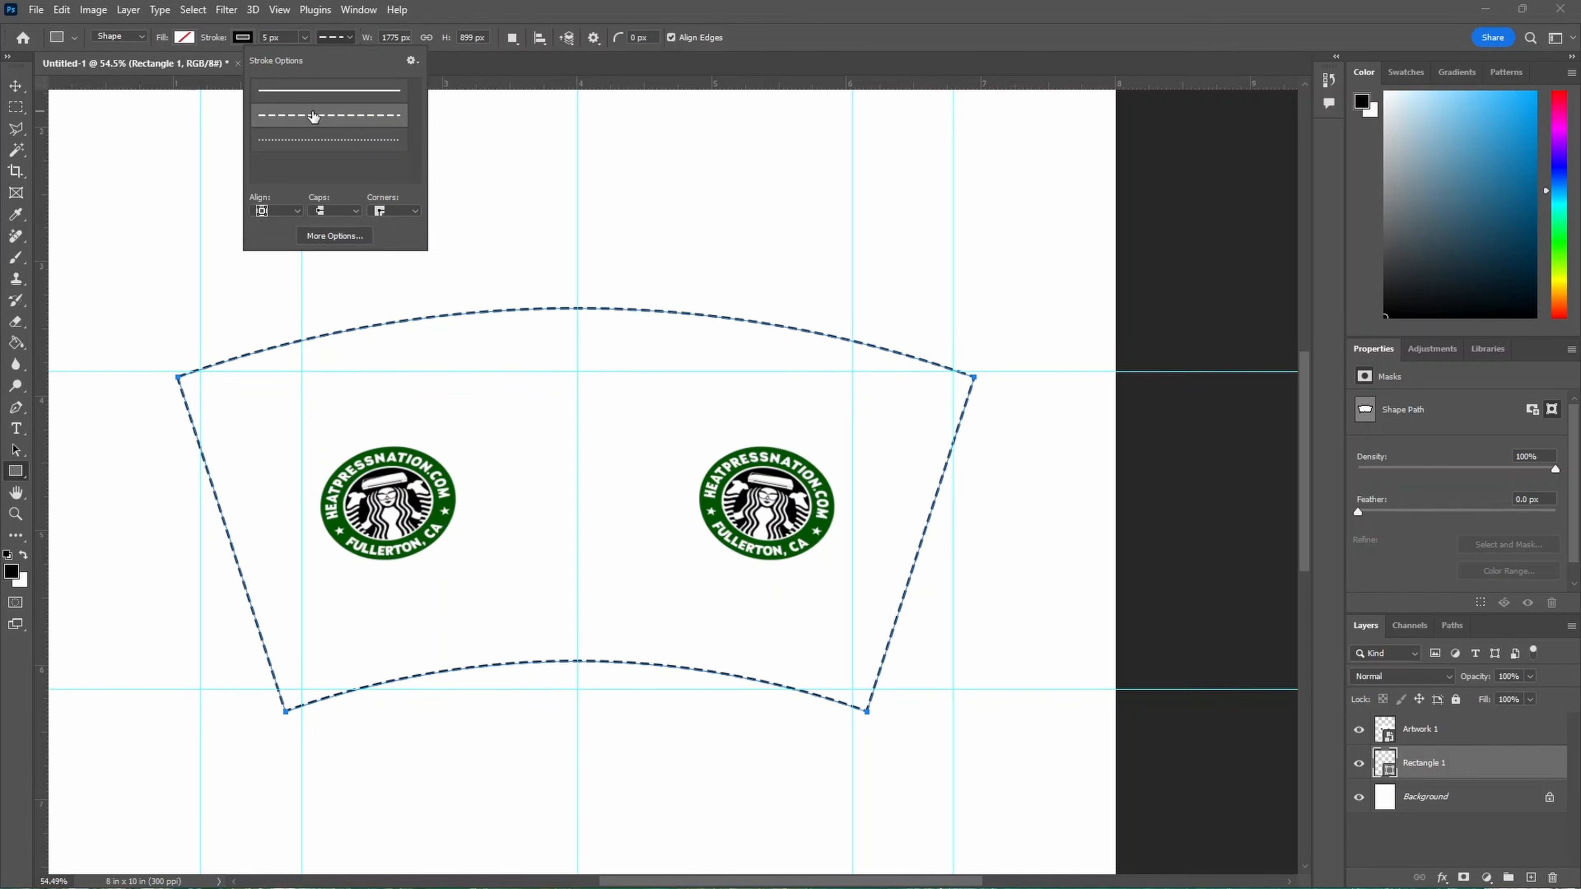
{"action": "left_click", "coordinate": [482, 17]}
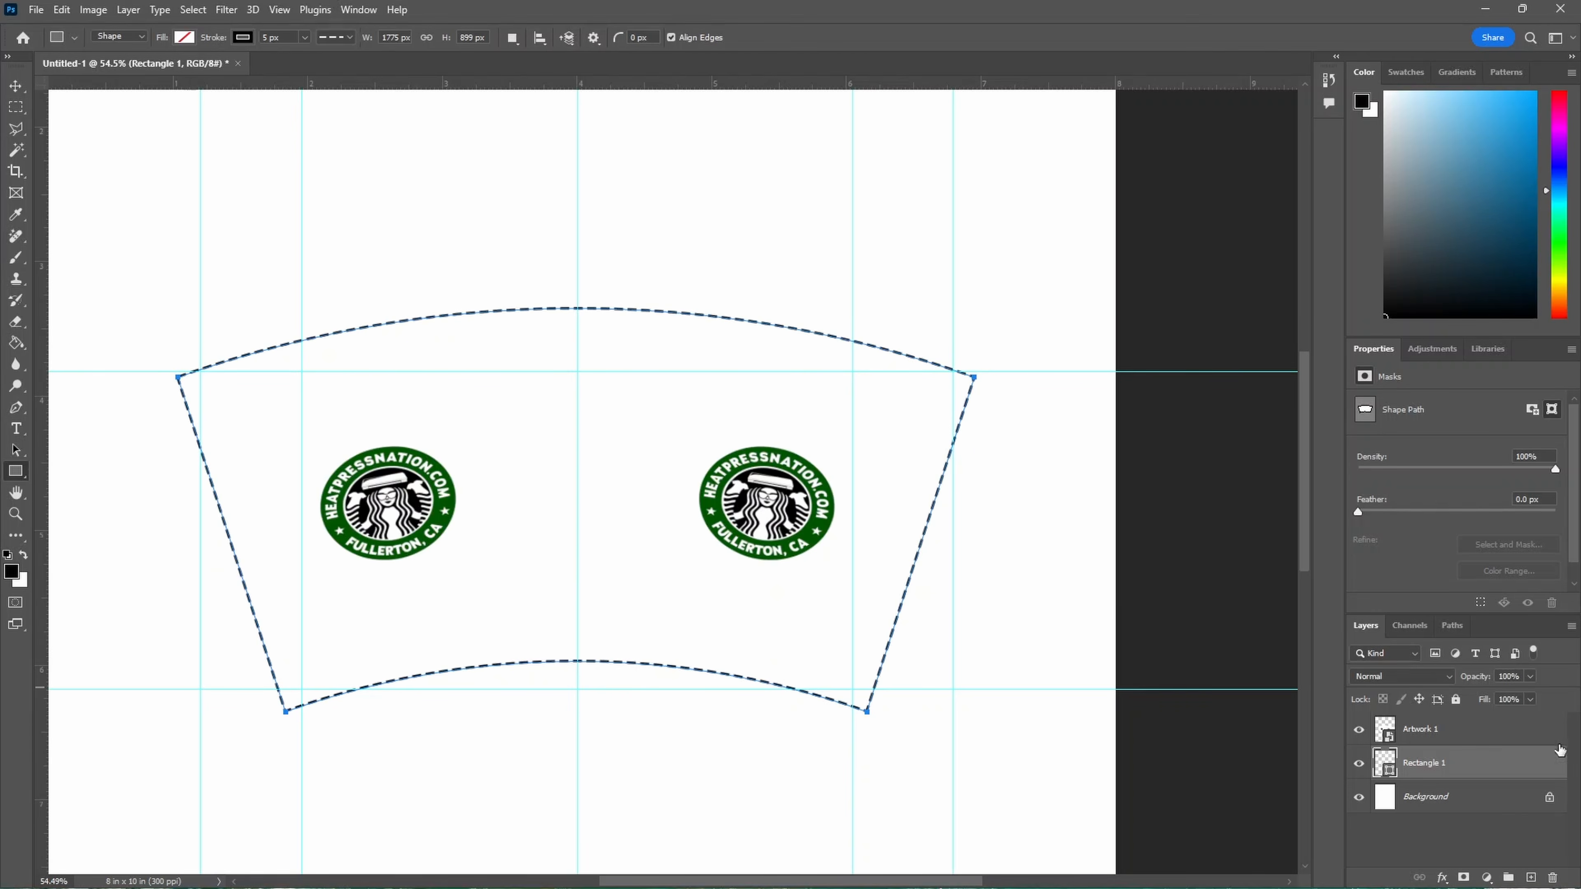
Select the Artwork 1 and Rectangle 1 layers together and move them up near the canvas's upper edge.
{"action": "scroll", "coordinate": [529, 354], "scroll_direction": "down", "scroll_amount": 5}
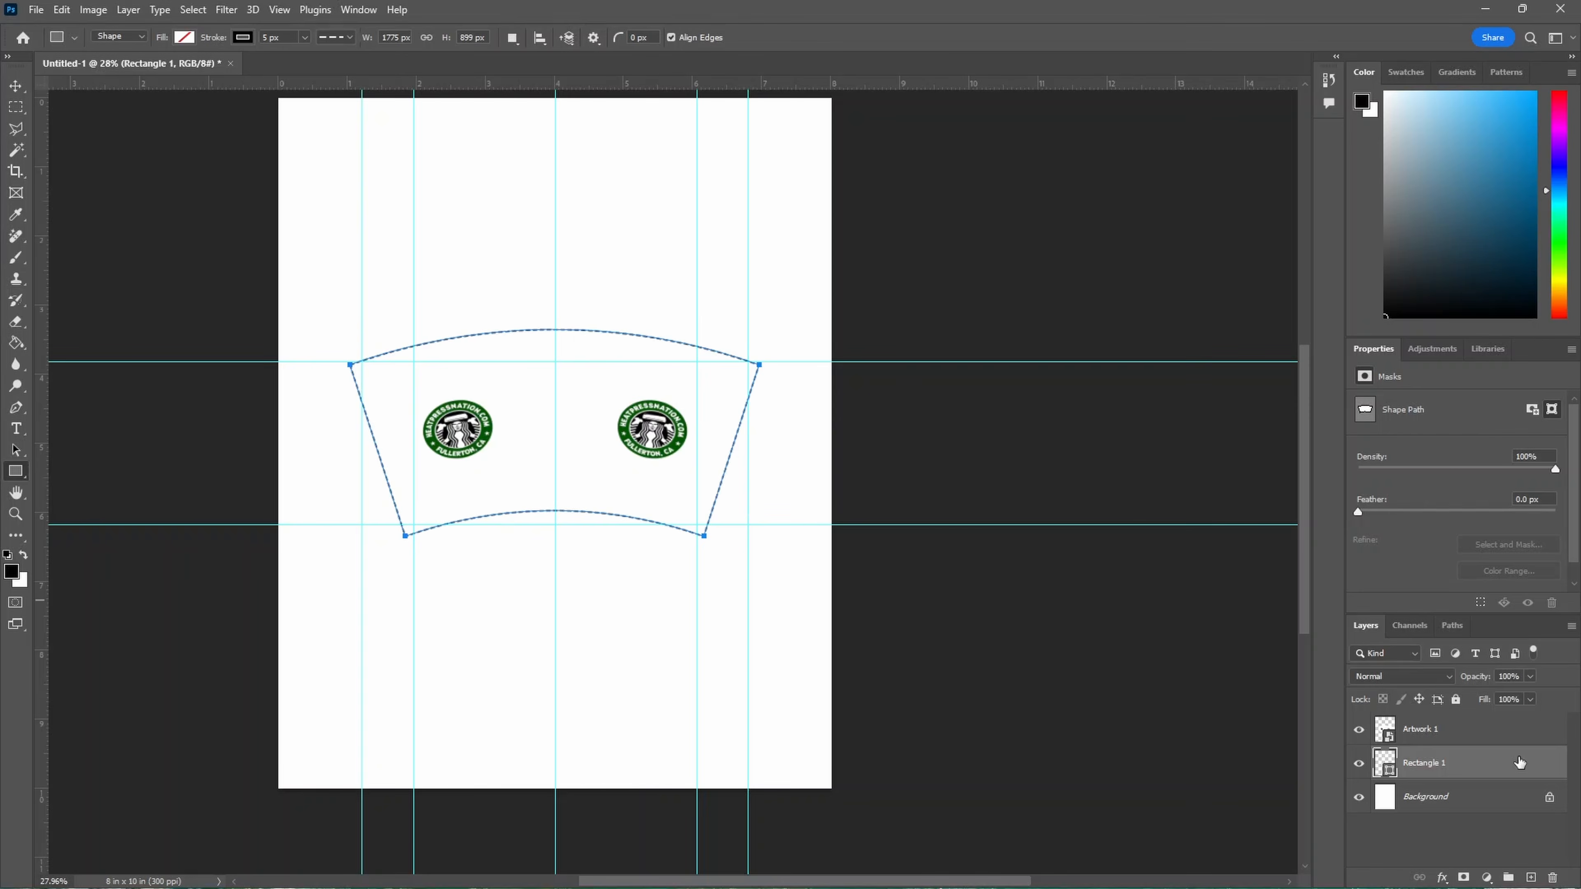
{"action": "left_click", "coordinate": [1475, 741]}
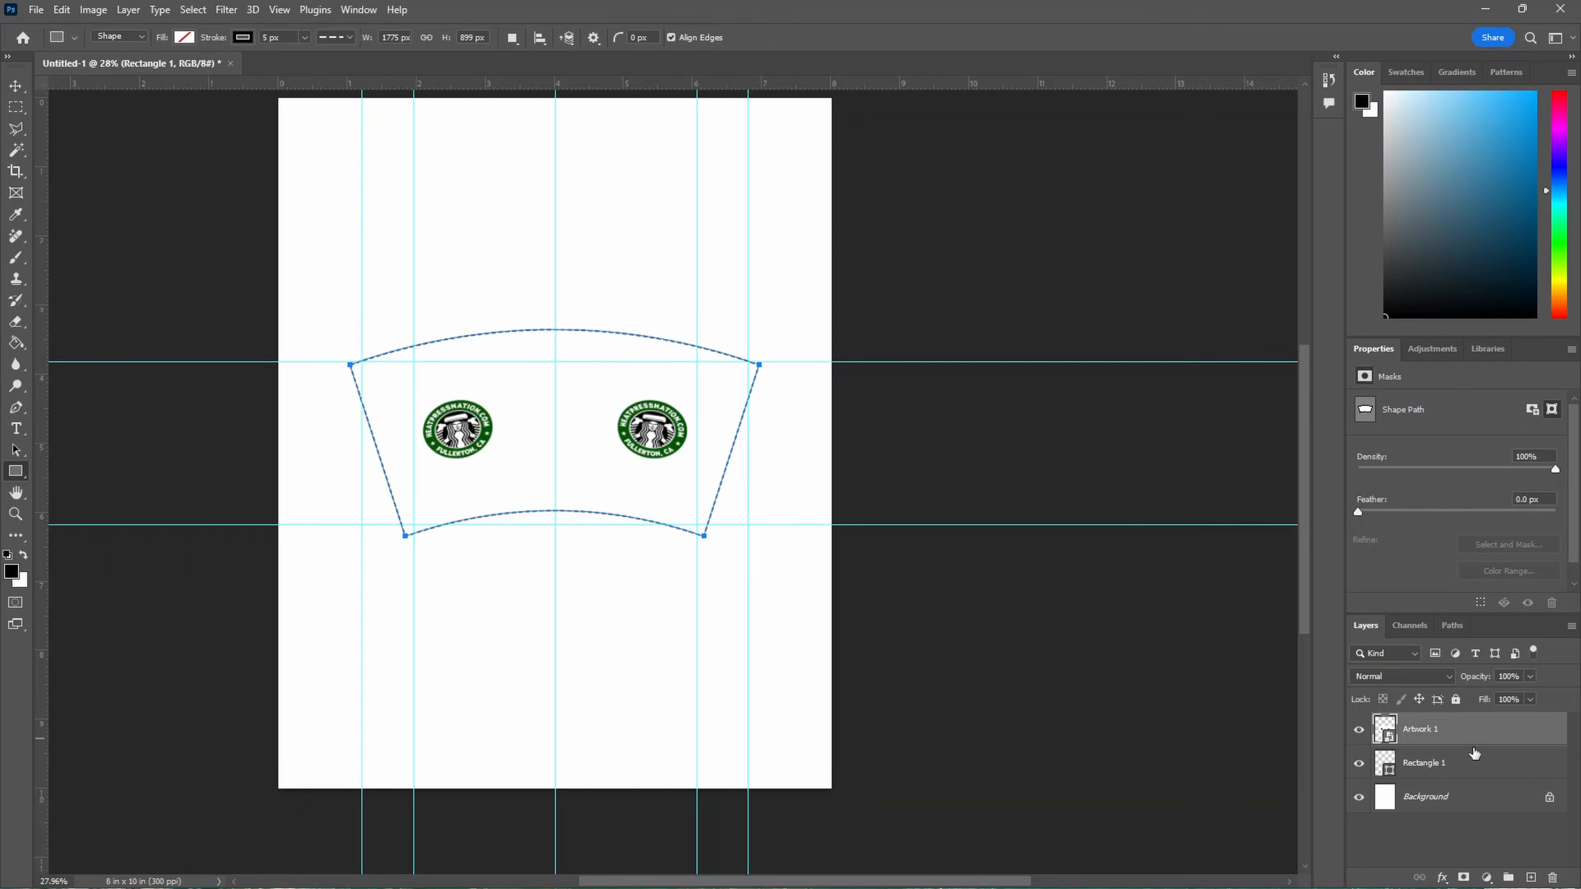
{"action": "left_click", "coordinate": [1467, 771], "text": "shift"}
{"action": "key", "text": "v"}
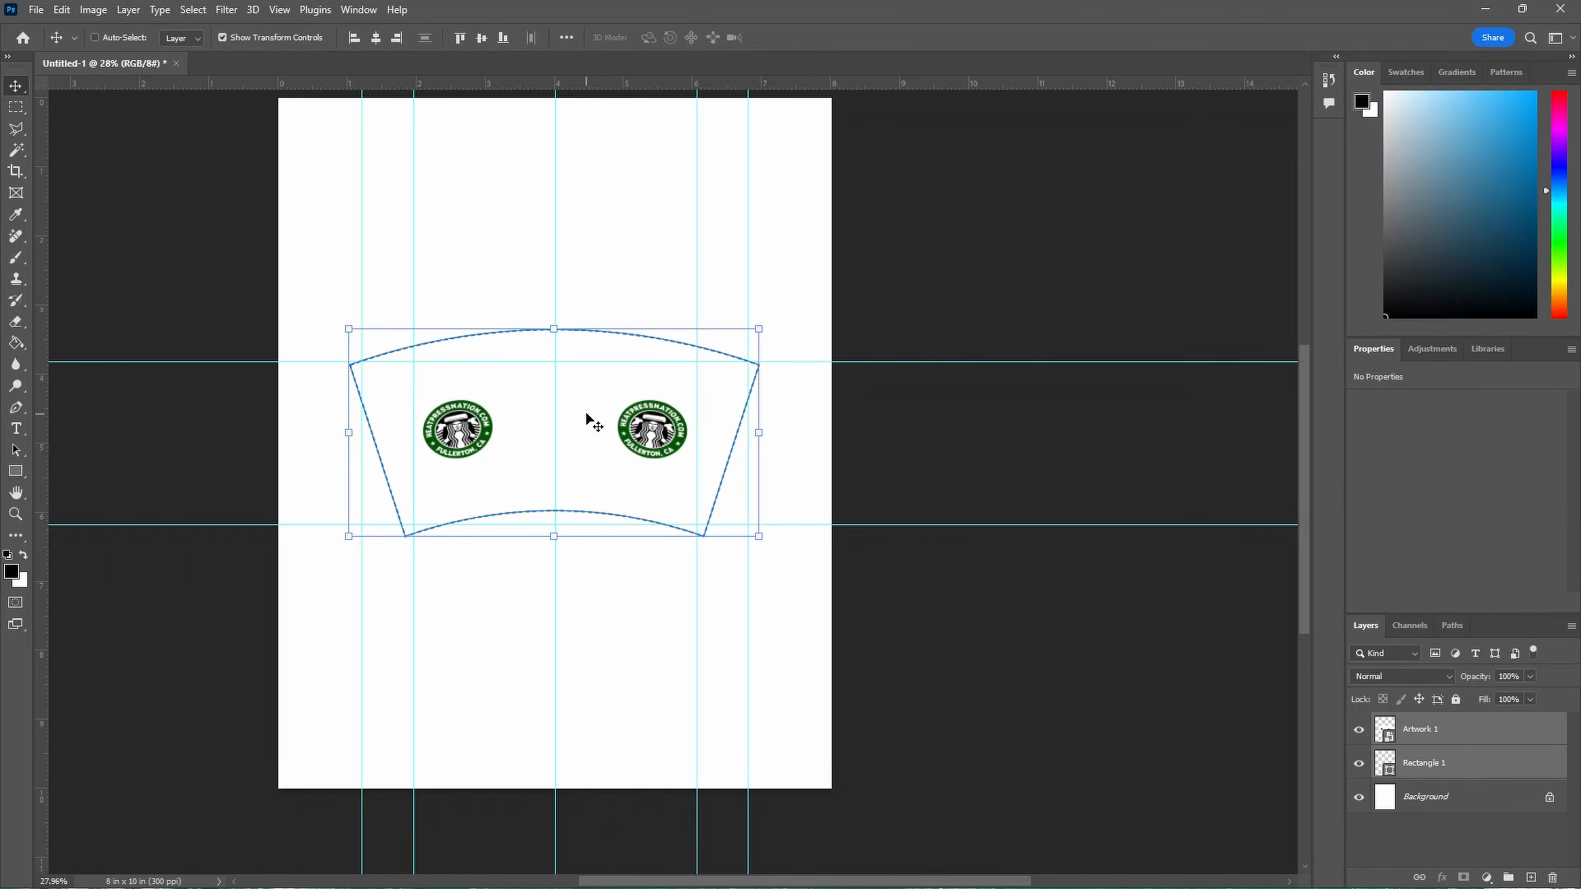
{"action": "left_click_drag", "start_coordinate": [592, 416], "coordinate": [588, 197]}
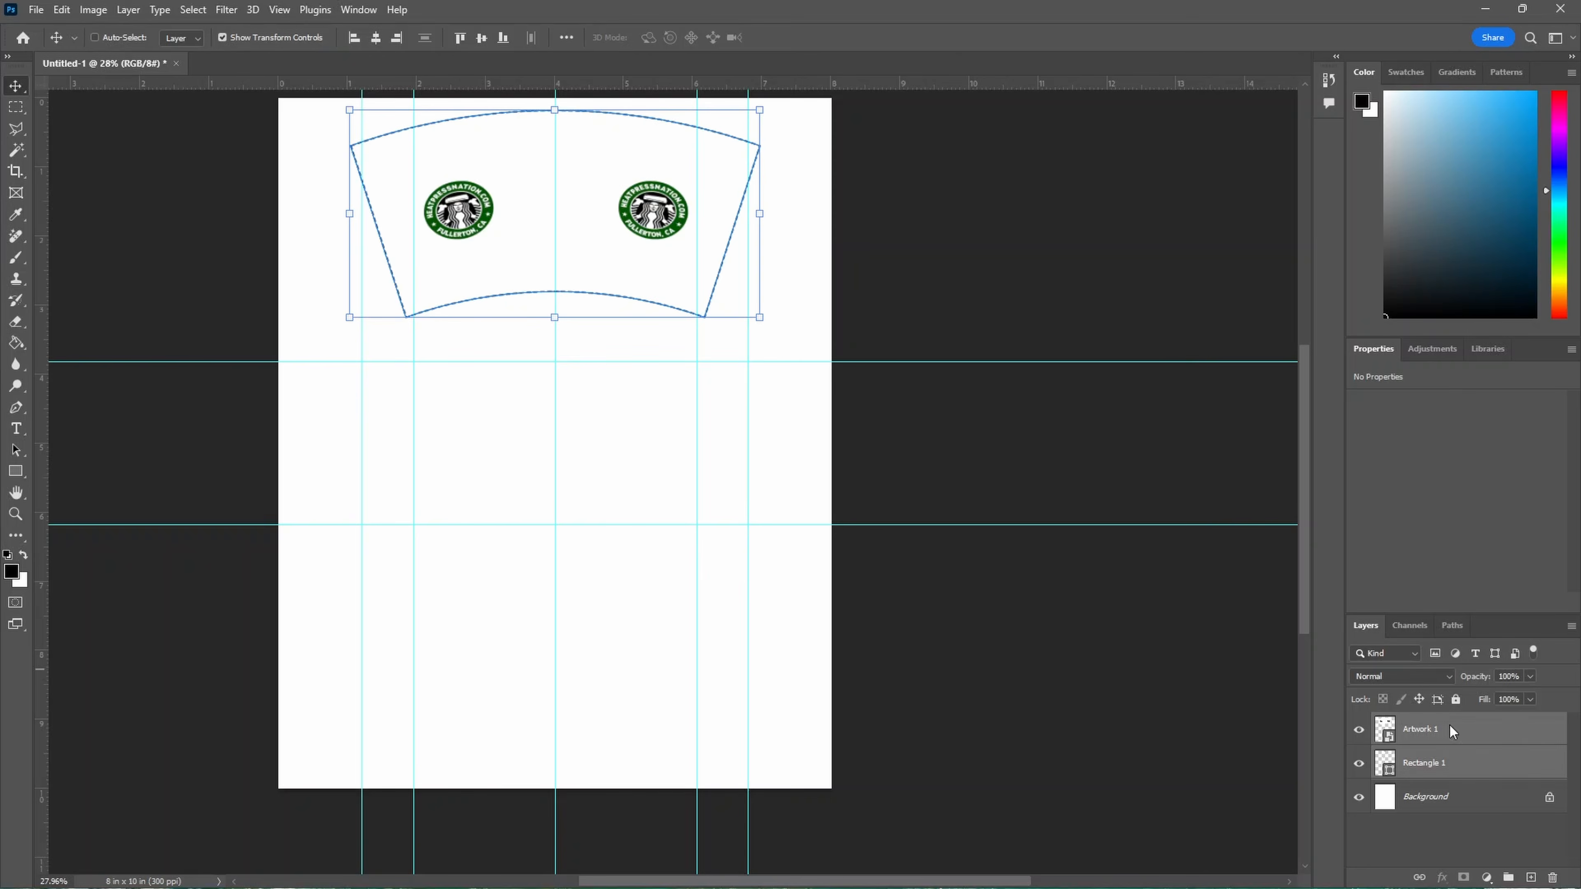
Try duplicating the artwork and its dashed outline lower on the canvas, and undo the copies.
{"action": "left_click_drag", "start_coordinate": [591, 192], "coordinate": [602, 649]}
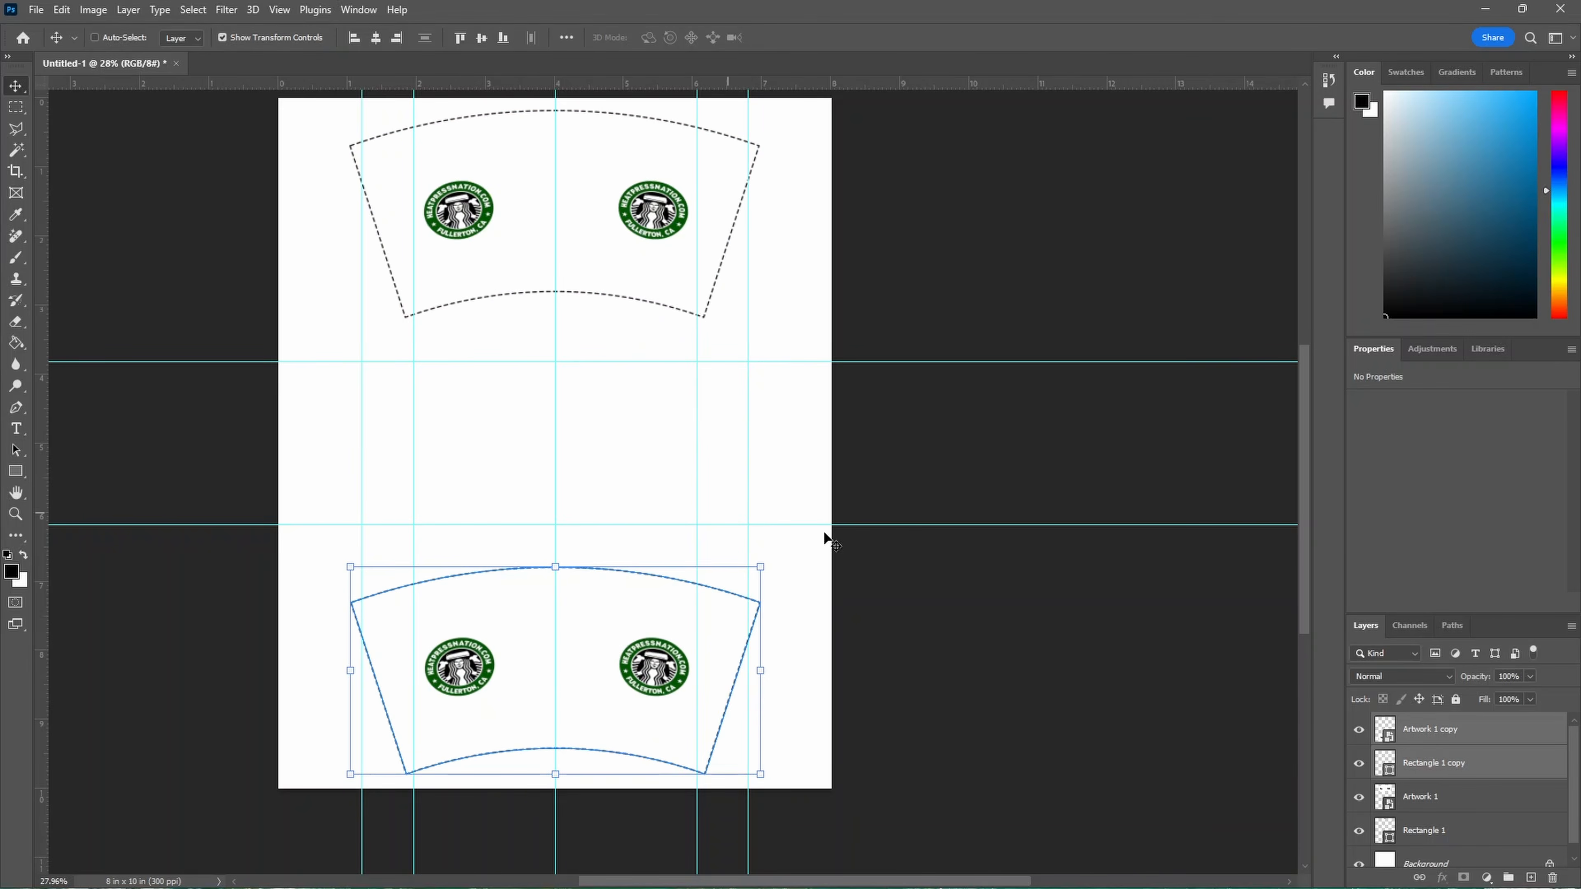
{"action": "key", "text": "ctrl"}
{"action": "key", "text": "ctrl+z"}
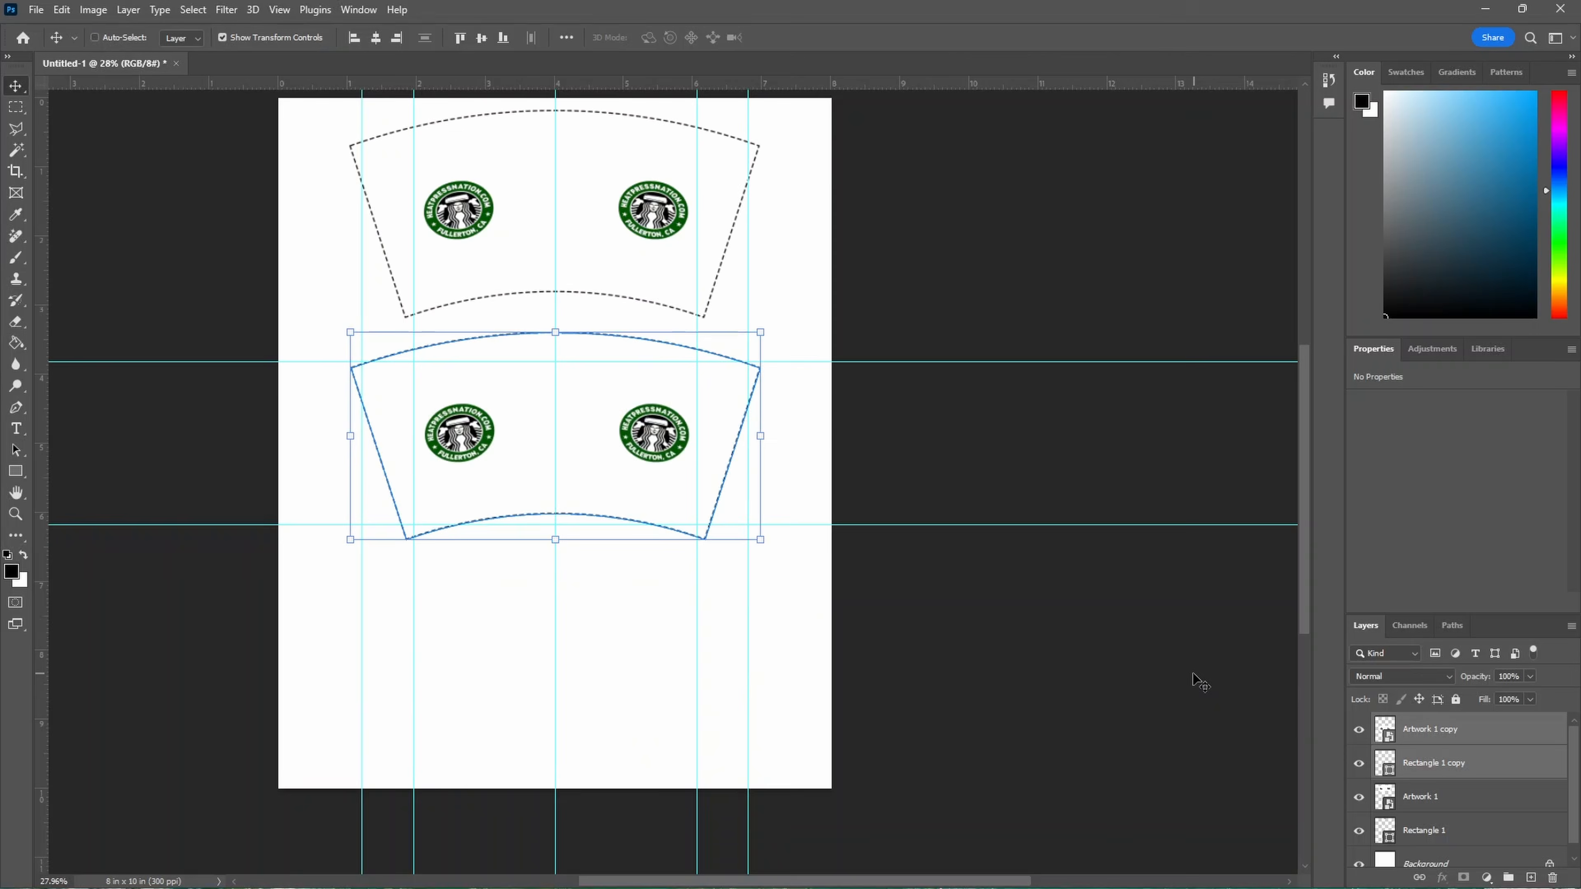
{"action": "key", "text": "ctrl+z"}
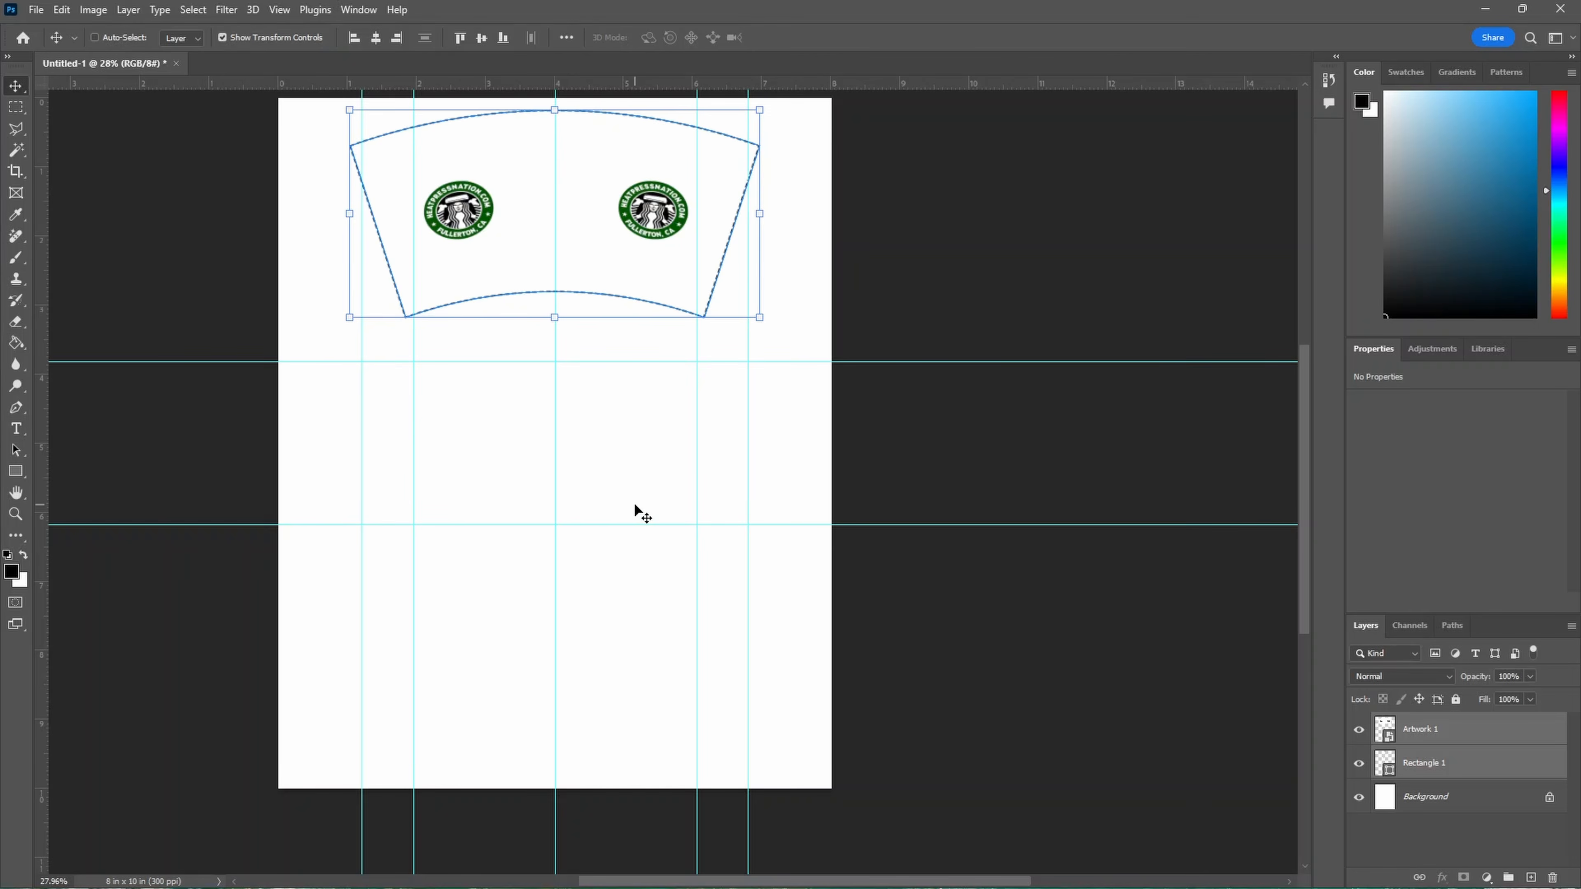
Move the artwork and its dashed outline back to the middle of the canvas and select only the Rectangle 1 layer.
{"action": "left_click_drag", "start_coordinate": [603, 208], "coordinate": [604, 434]}
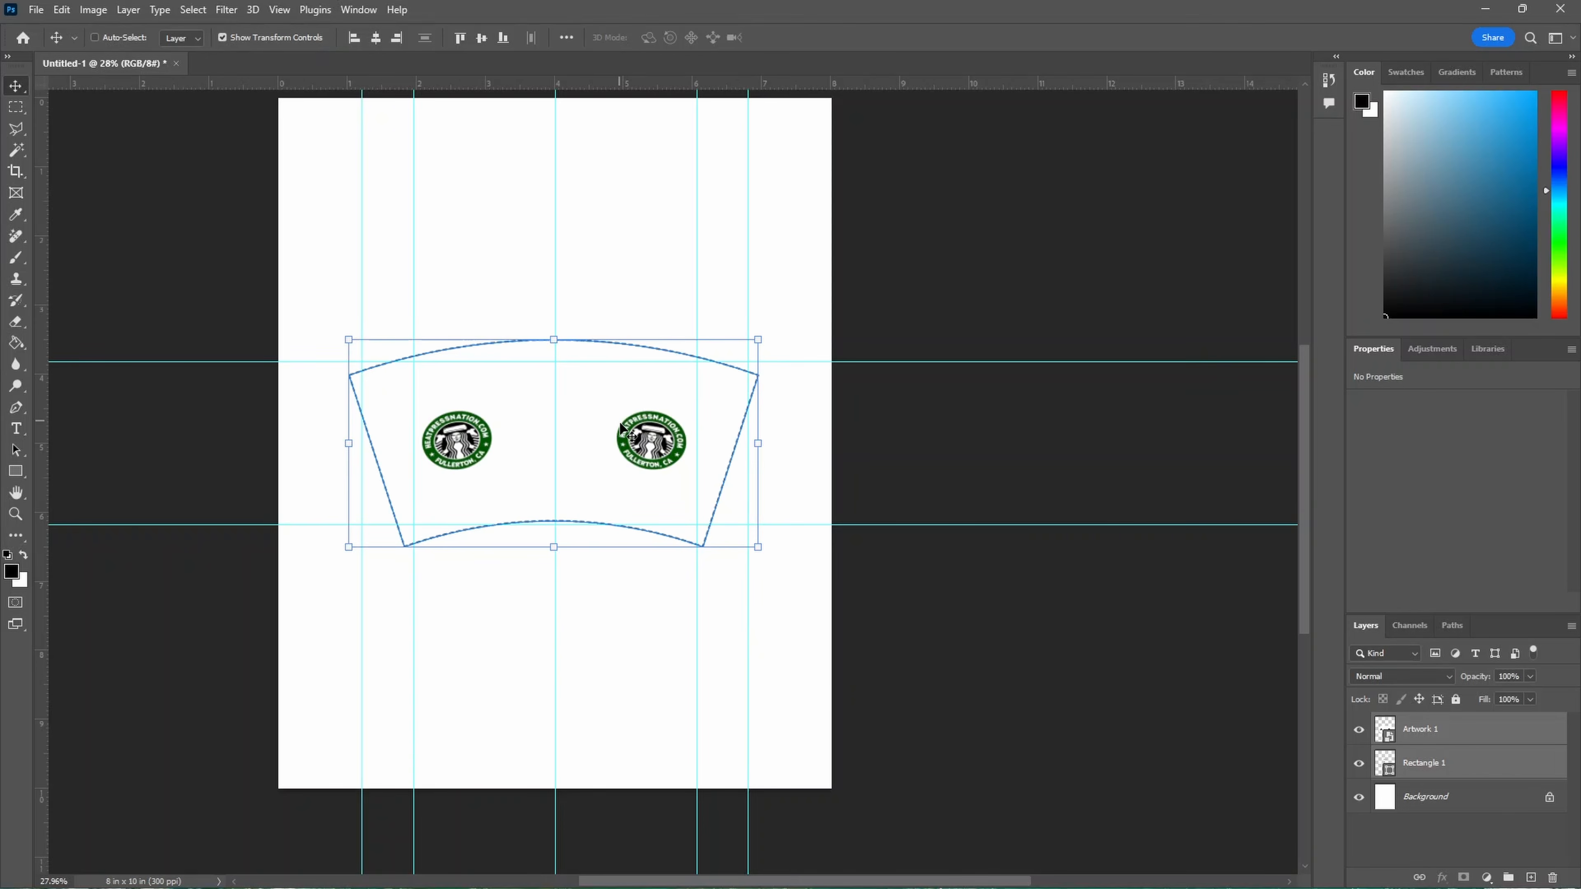
{"action": "left_click", "coordinate": [1431, 767]}
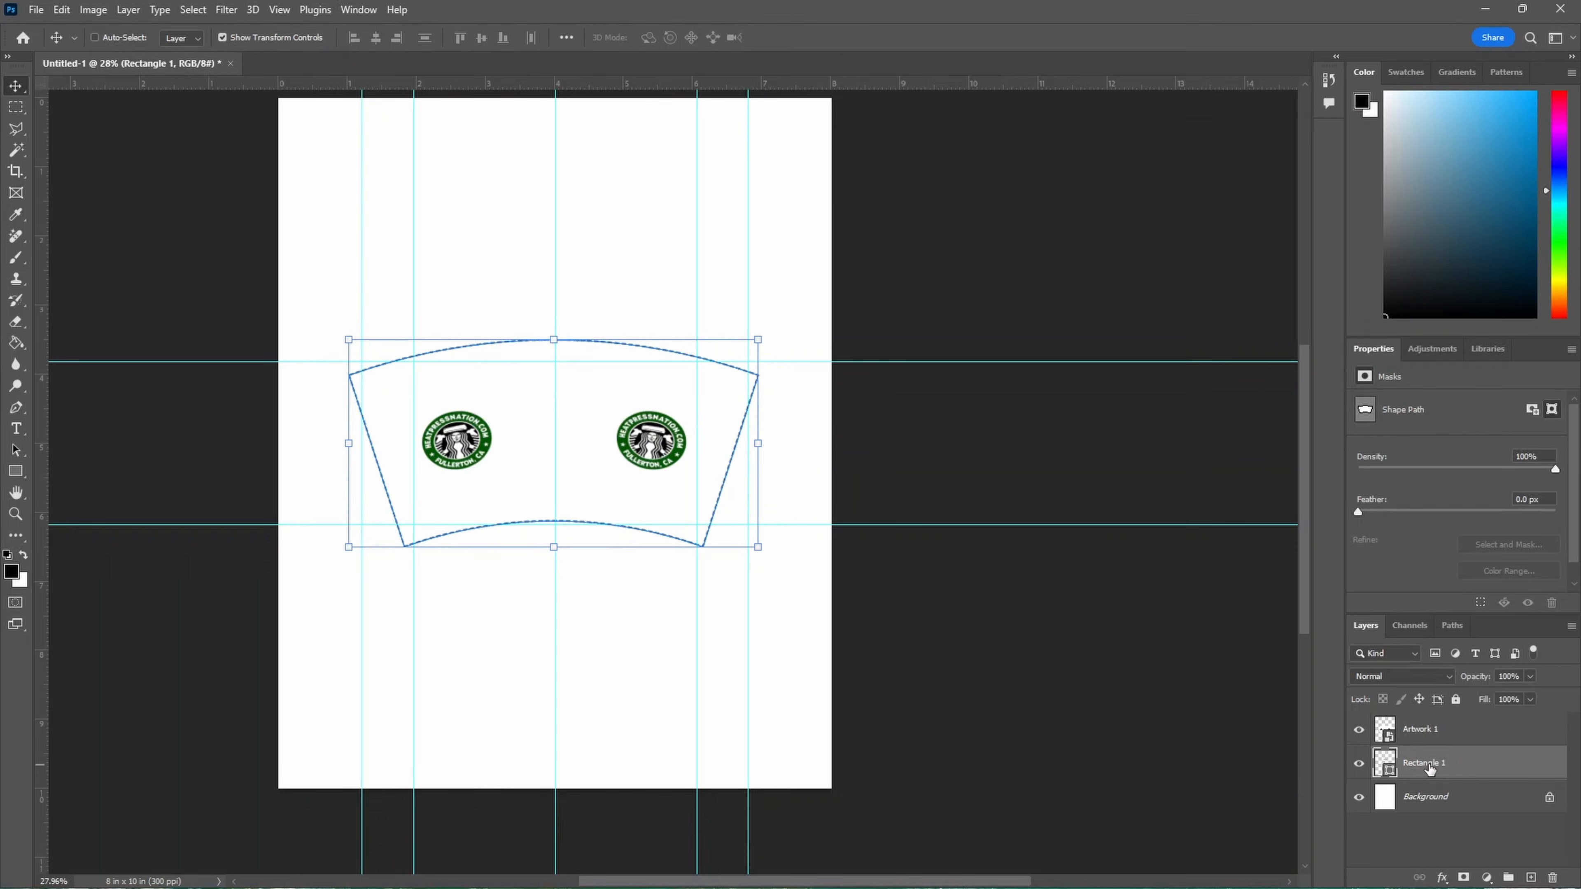
Rename the Rectangle 1 layer as Trim Guide.
{"action": "double_click", "coordinate": [1429, 763]}
{"action": "type", "text": "Trim Guide"}
{"action": "key", "text": "Return"}
Fill the background rectangle inside the Artwork 1 smart object with a light tan, then save and close its contents.
{"action": "double_click", "coordinate": [1385, 730]}
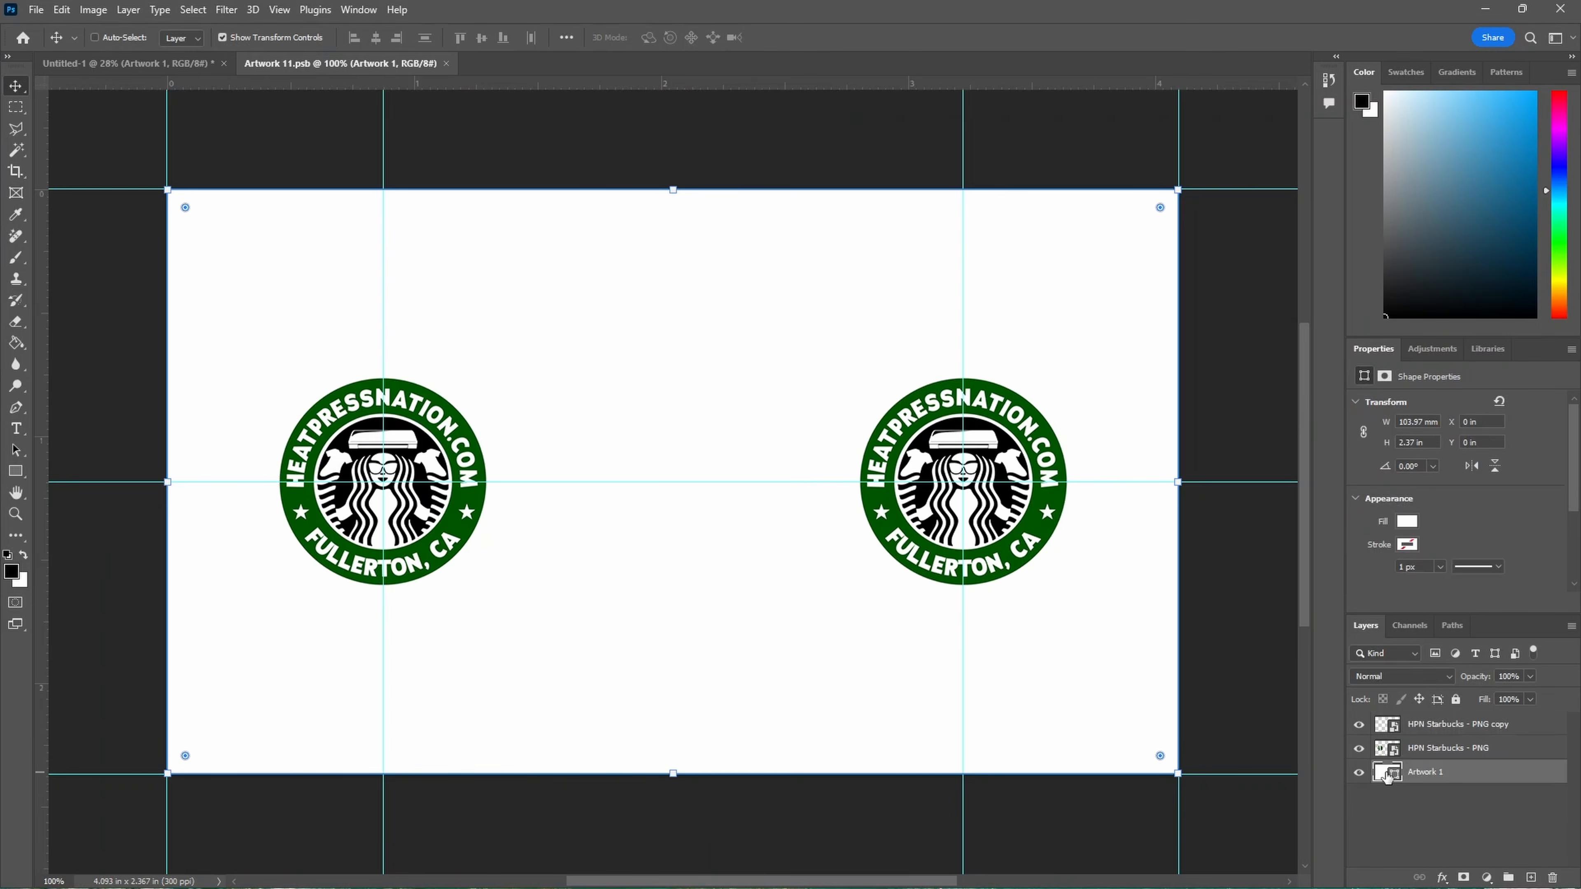
{"action": "double_click", "coordinate": [1387, 774]}
{"action": "mouse_move", "coordinate": [1294, 584]}
{"action": "left_mouse_down"}
{"action": "mouse_move", "coordinate": [1294, 556]}
{"action": "mouse_move", "coordinate": [1295, 593]}
{"action": "left_mouse_up"}
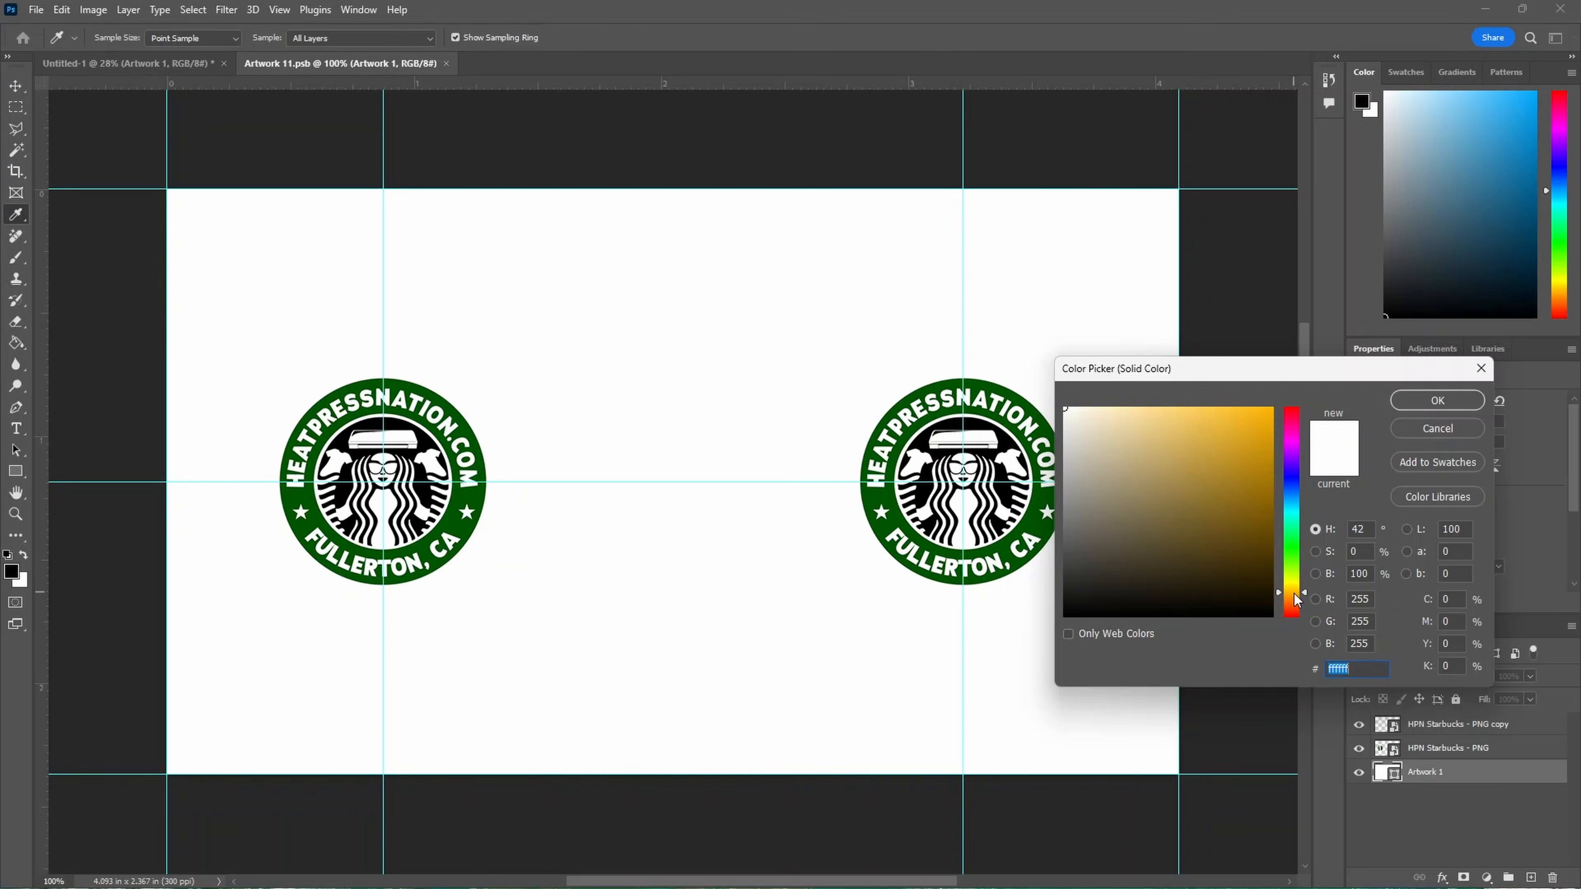
{"action": "left_click", "coordinate": [1125, 456]}
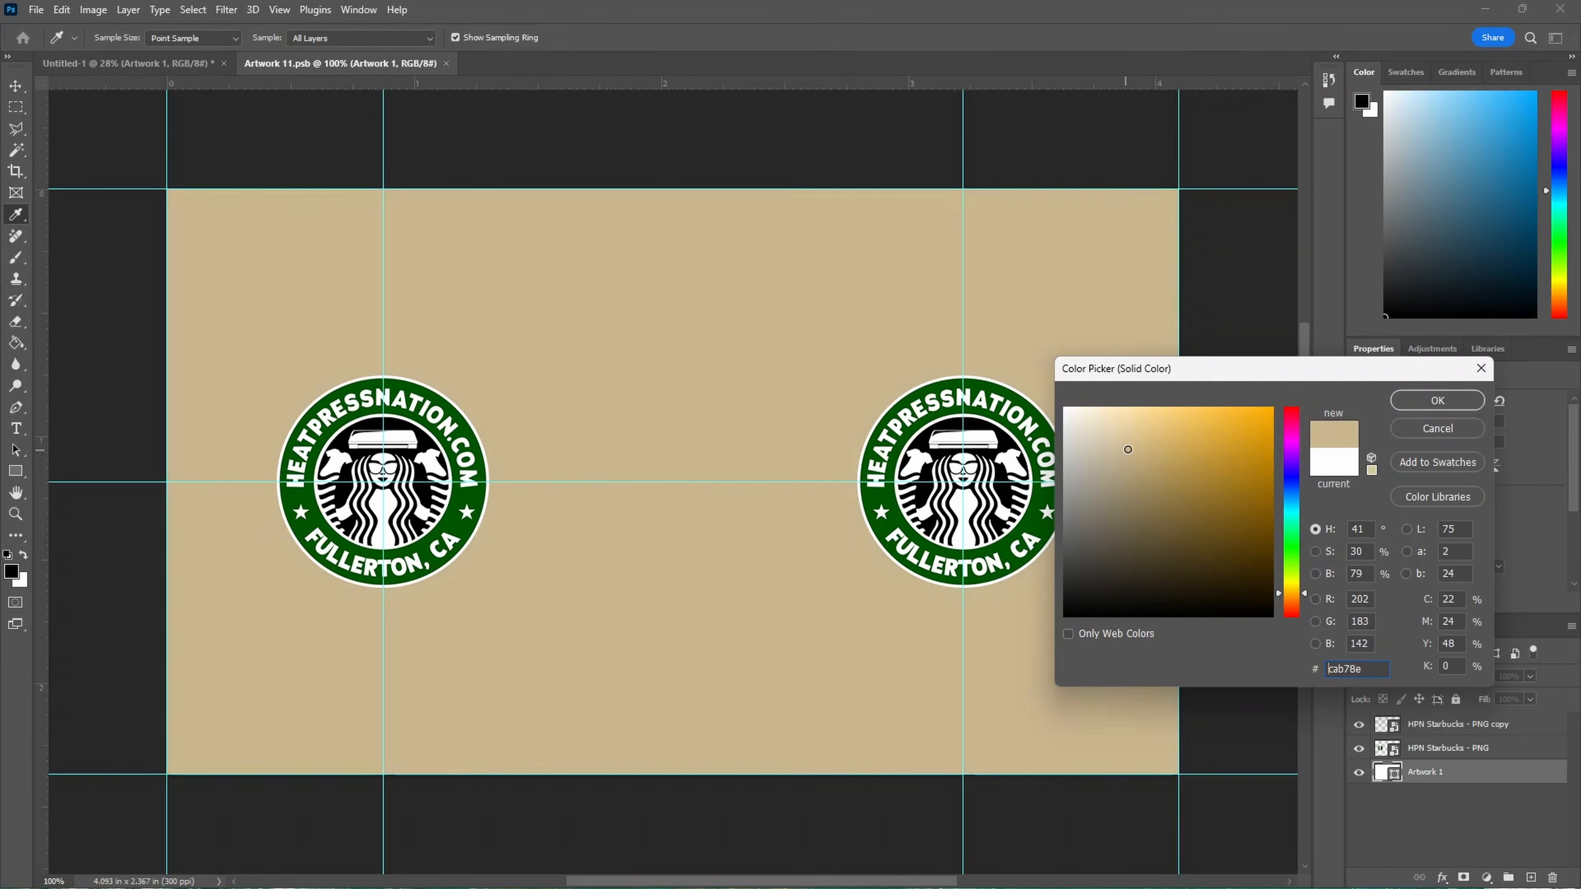
{"action": "left_click", "coordinate": [1402, 404]}
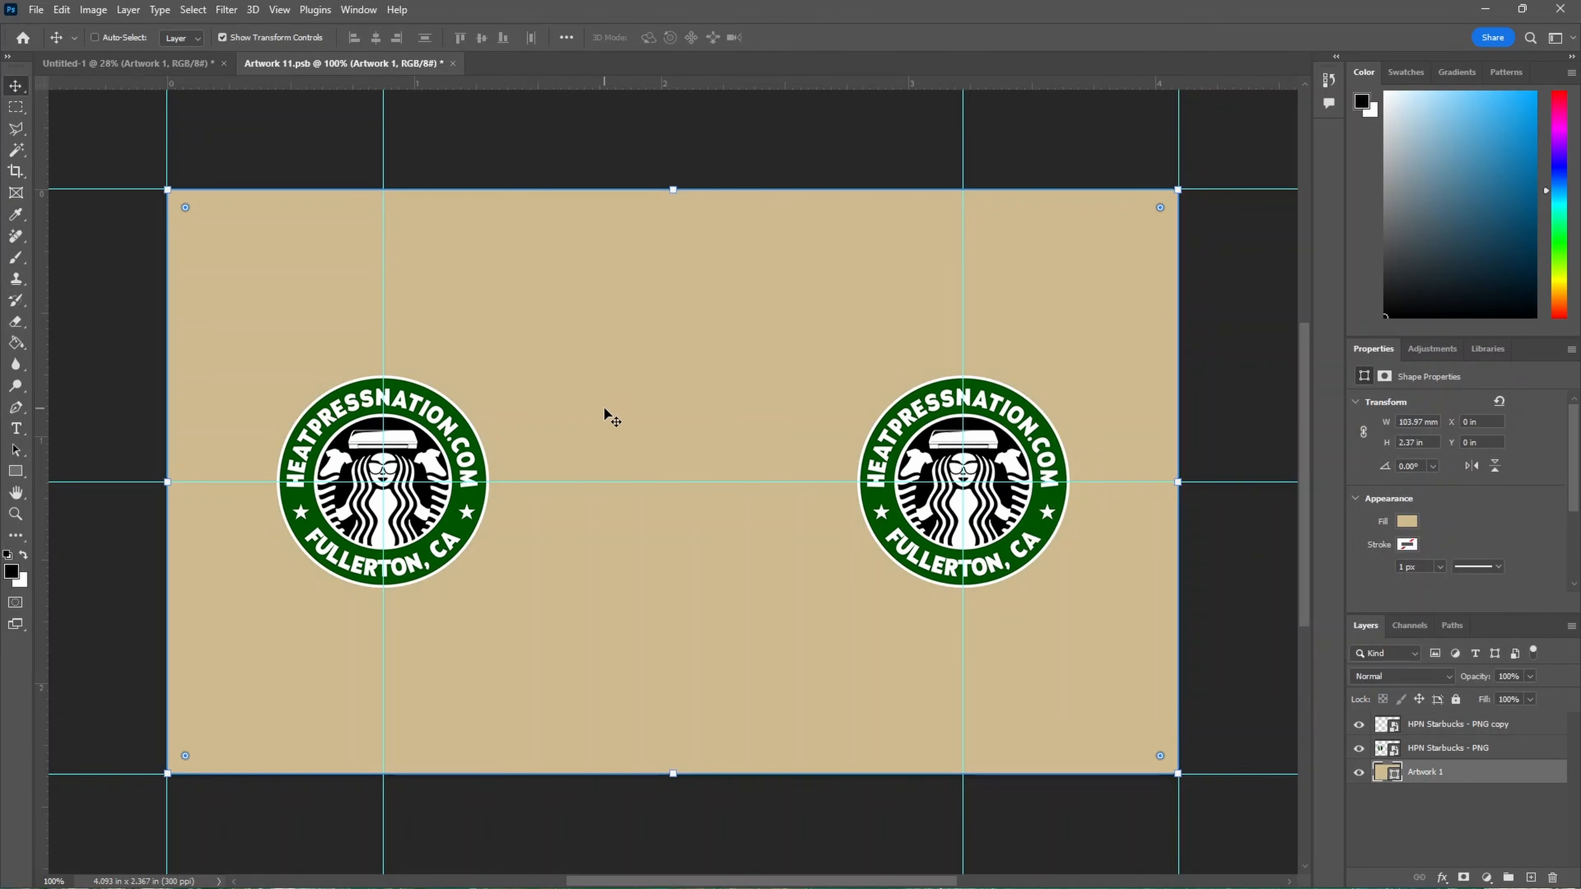
{"action": "key", "text": "ctrl+s"}
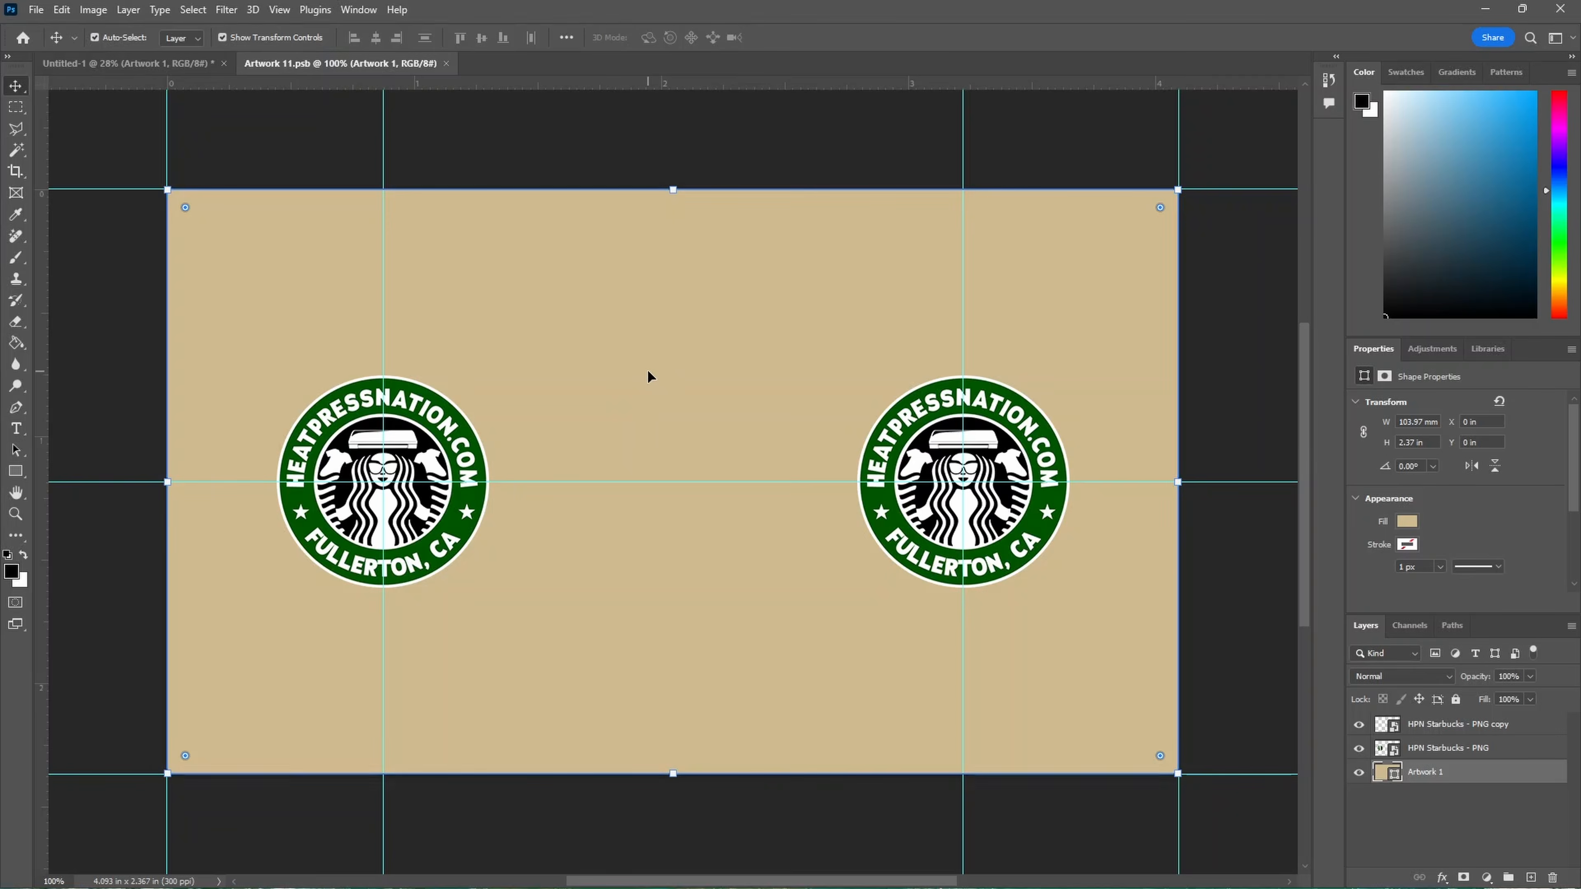
{"action": "key", "text": "ctrl+w"}
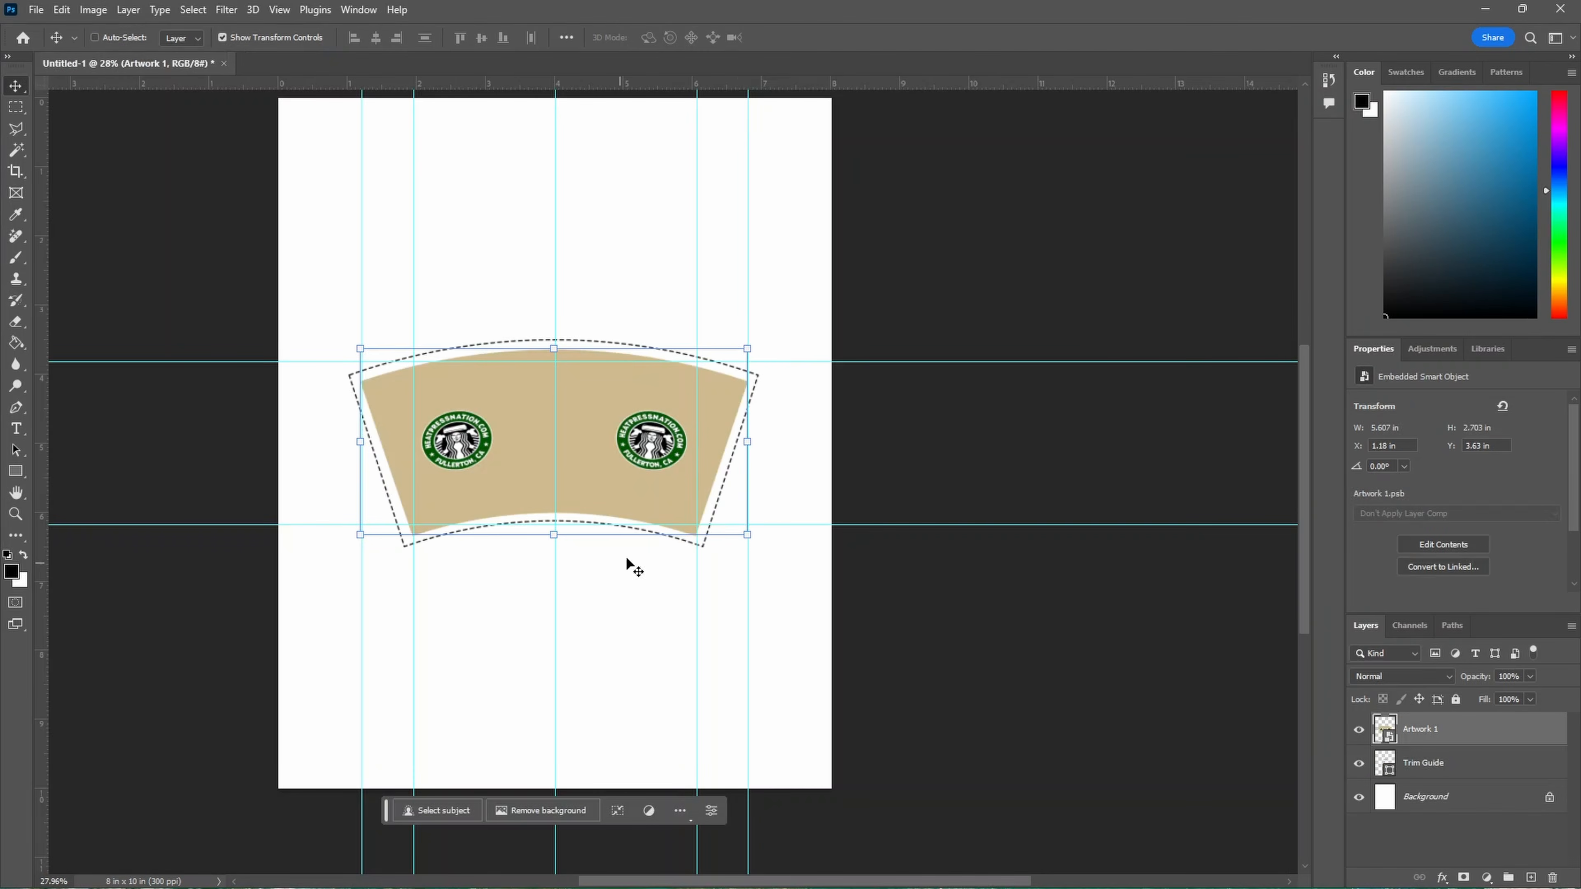
Hide the Trim Guide layer to check the artwork without its dashed outline, and show it again.
{"action": "left_click", "coordinate": [1360, 764]}
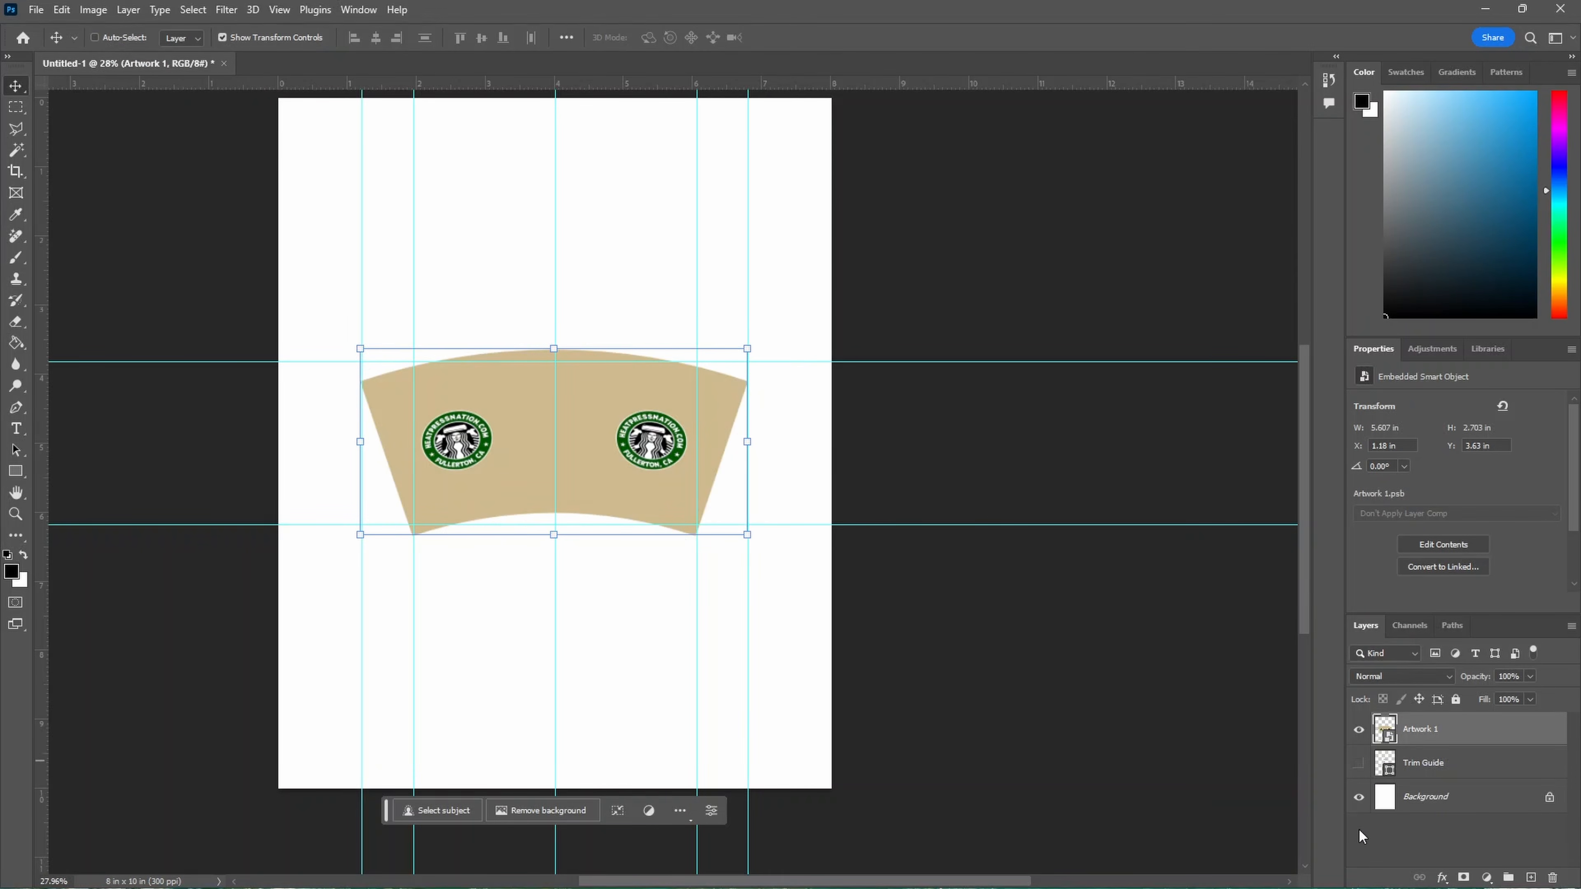
{"action": "left_click", "coordinate": [1360, 763]}
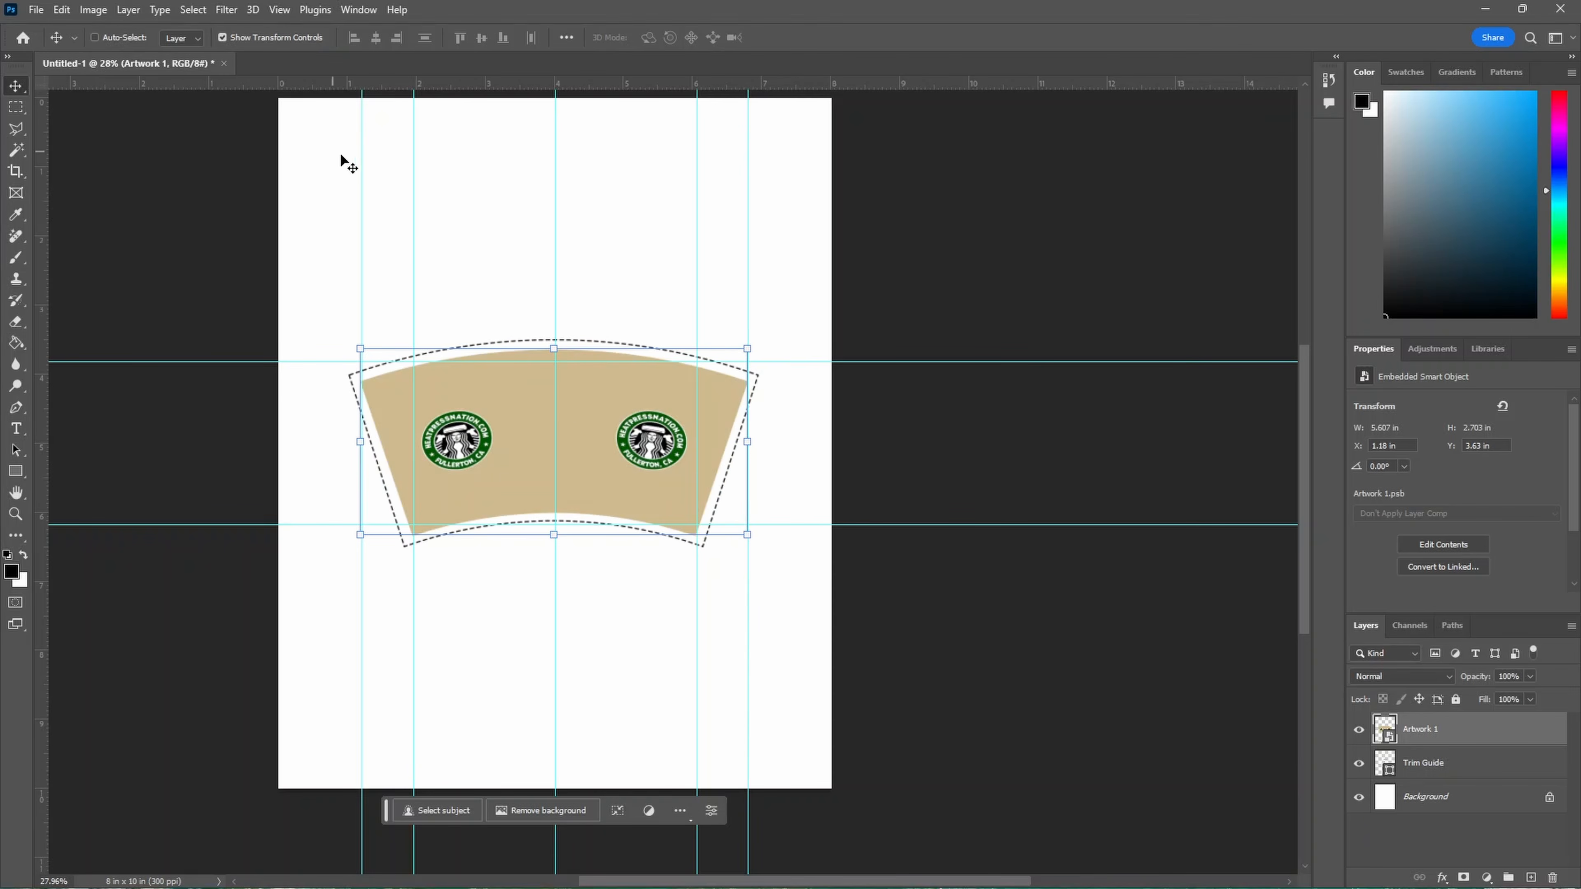
{"action": "key", "text": "ctrl"}
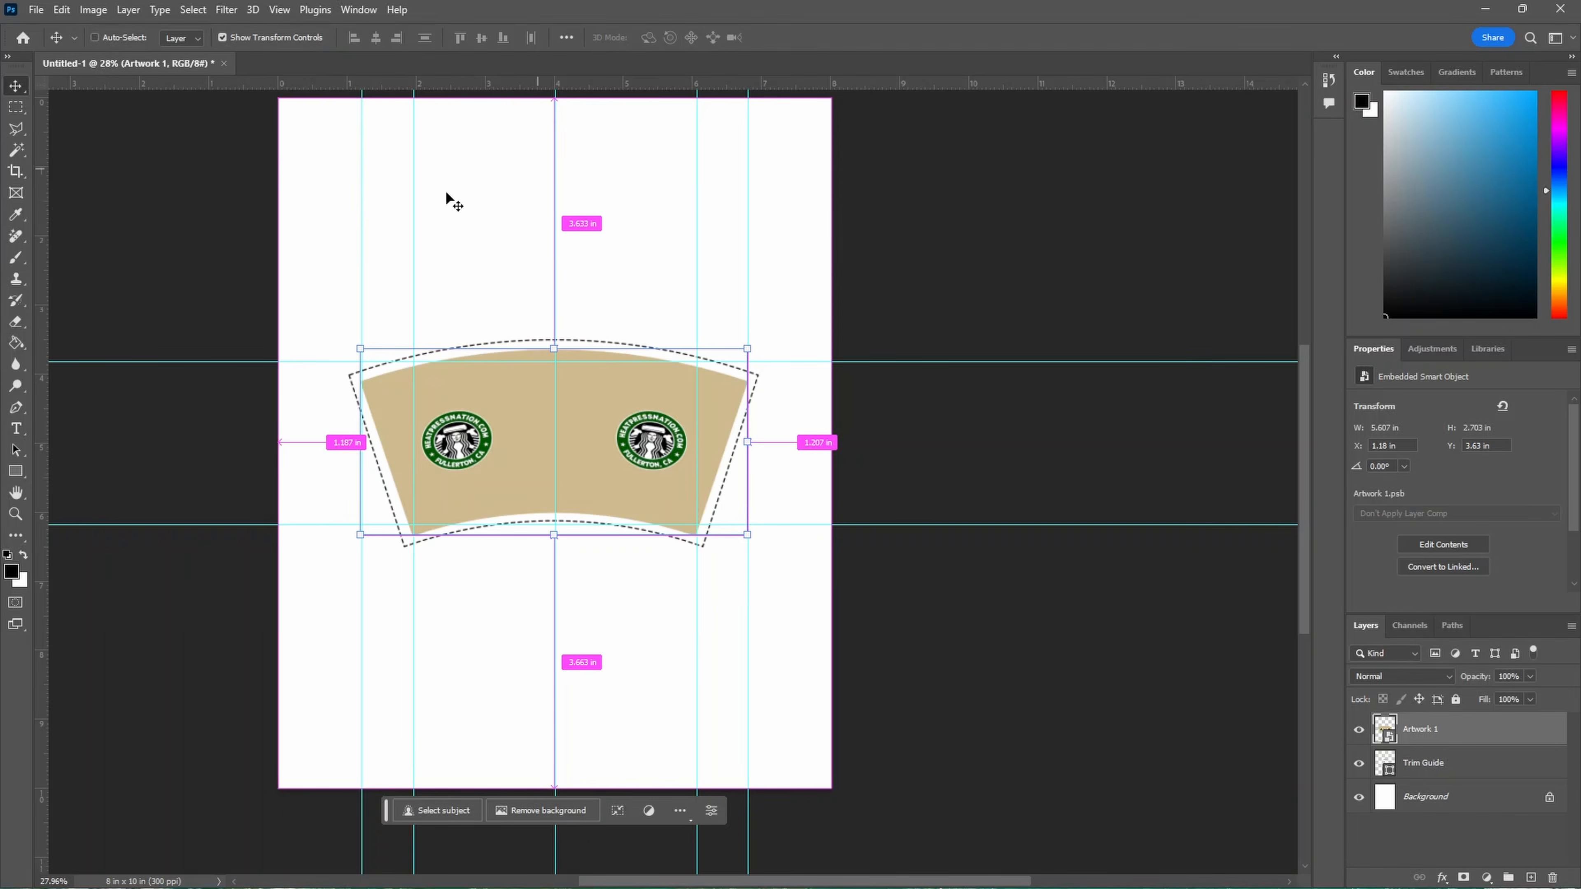
Save the document as a Photoshop file named "ceramic shot glass template" with Maximize Compatibility on.
{"action": "key", "text": "ctrl+s"}
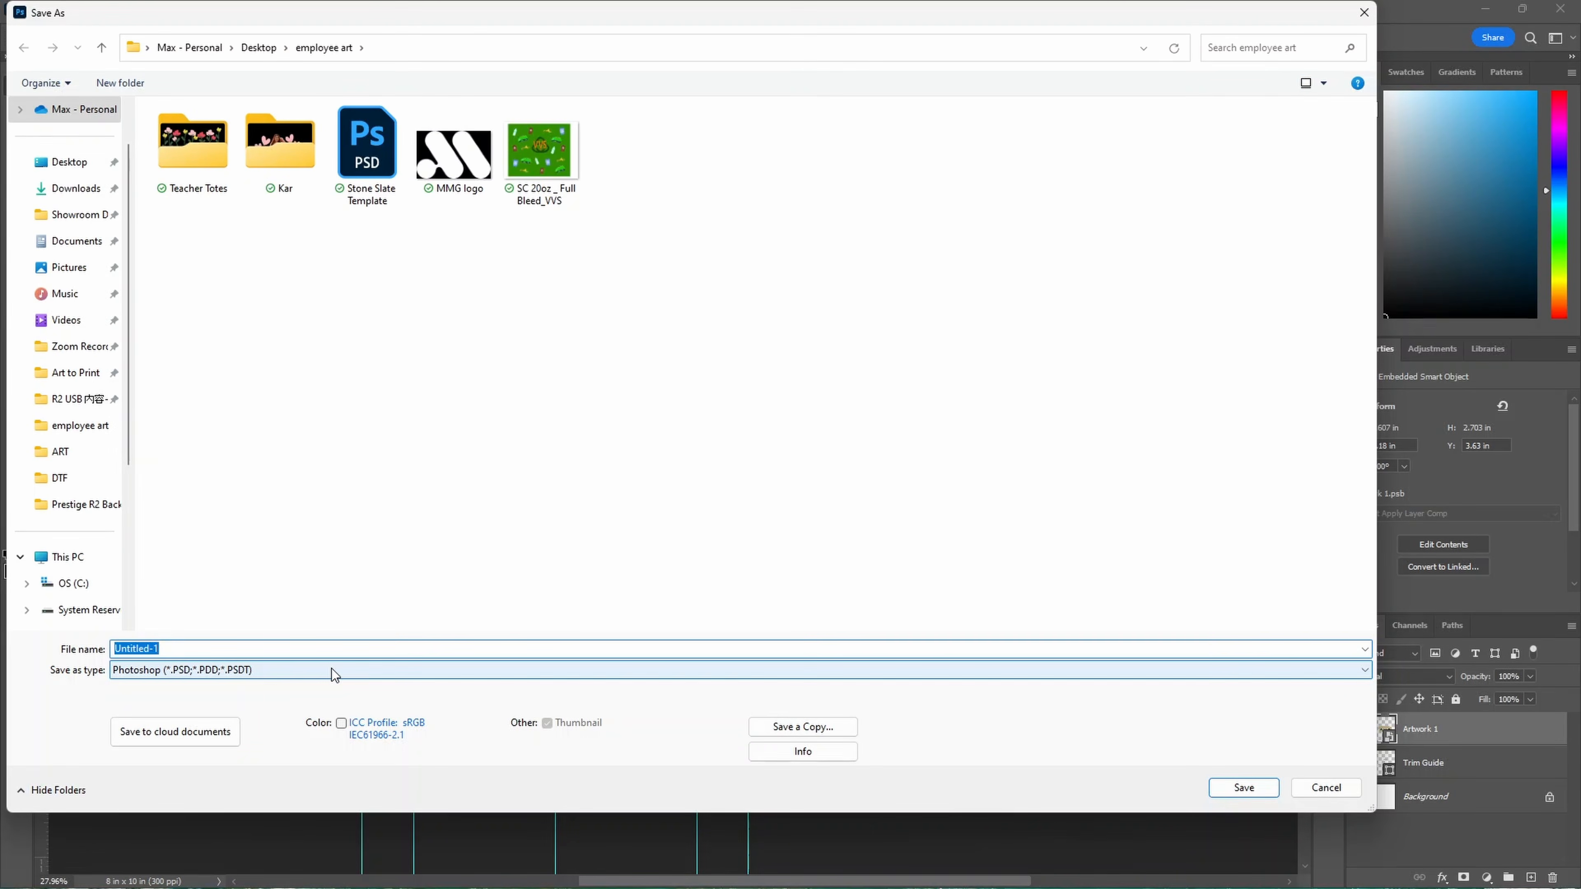
{"action": "type", "text": "ceramic shot glass template"}
{"action": "key", "text": "Return"}
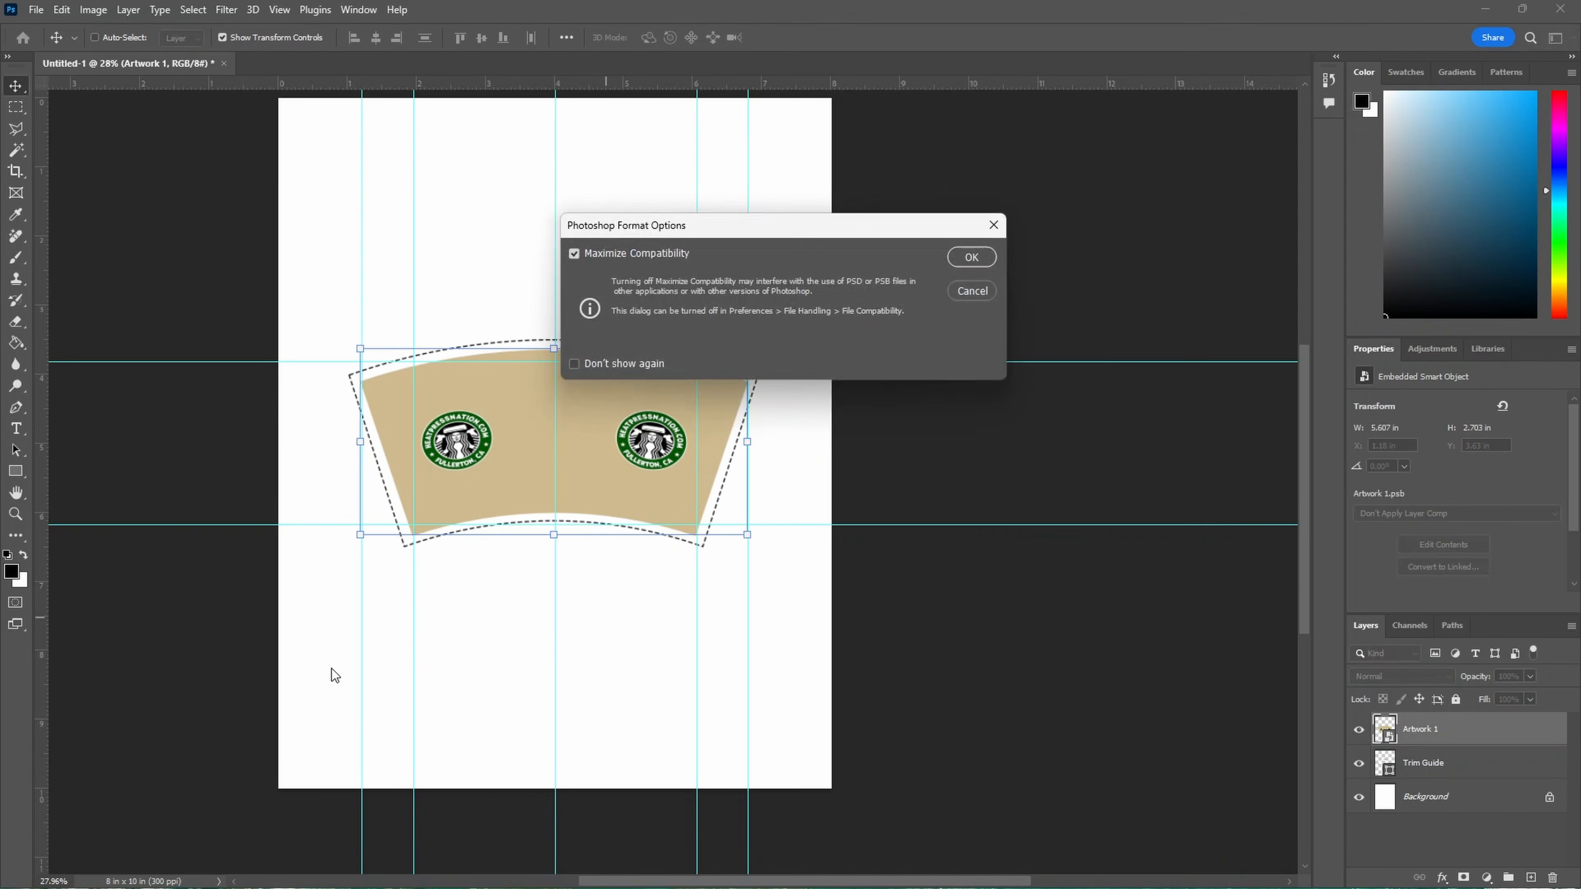
{"action": "key", "text": "Return"}
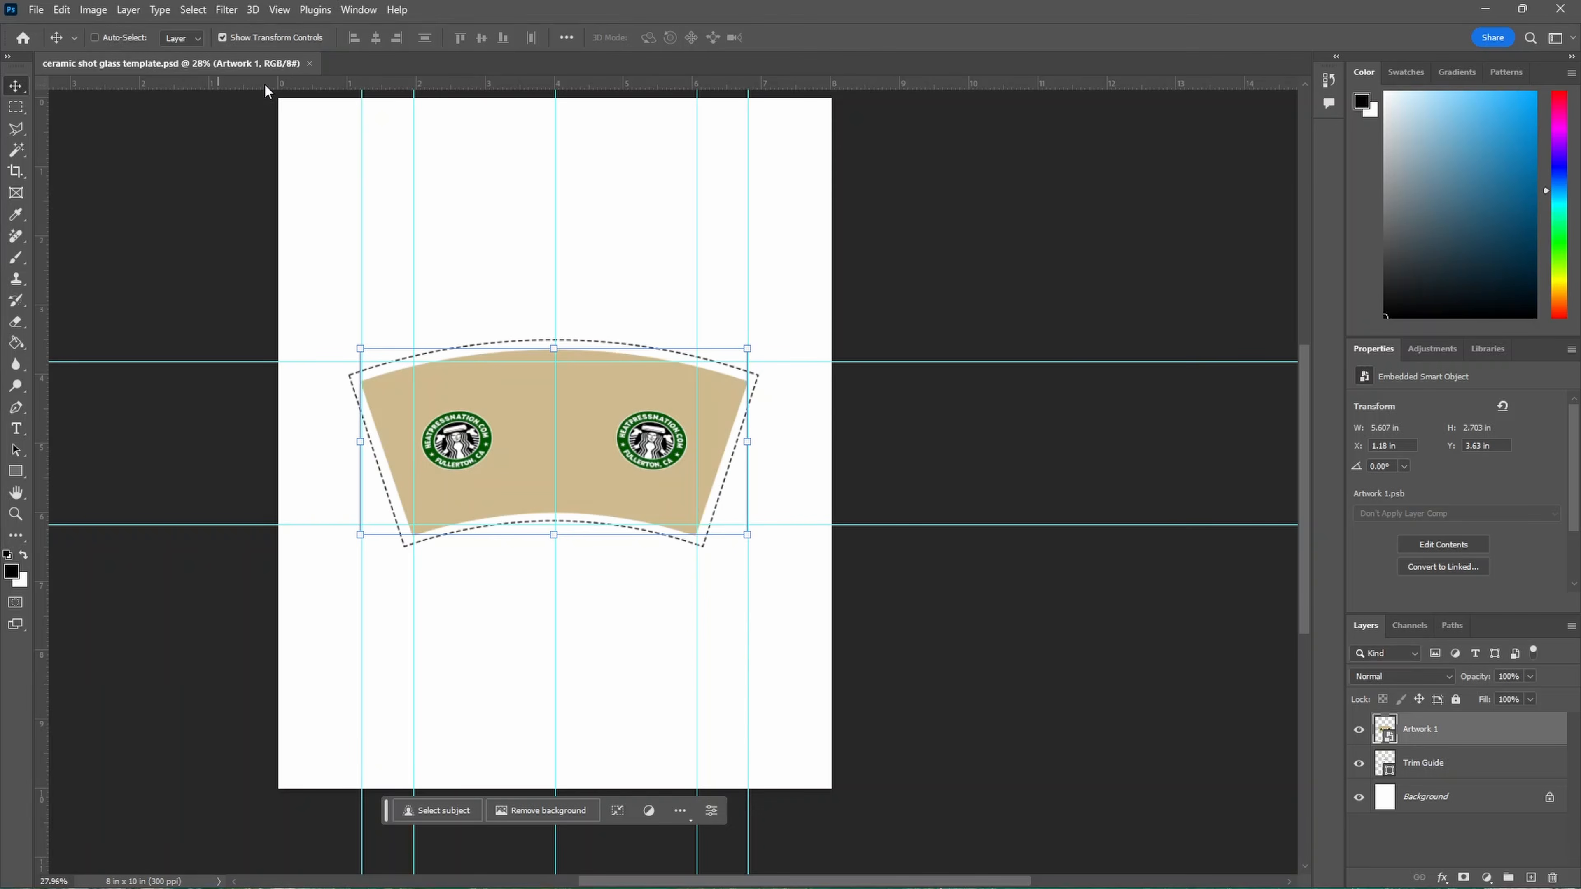
Close the document and reopen ceramic shot glass template.psd from the employee art folder.
{"action": "left_click", "coordinate": [310, 63]}
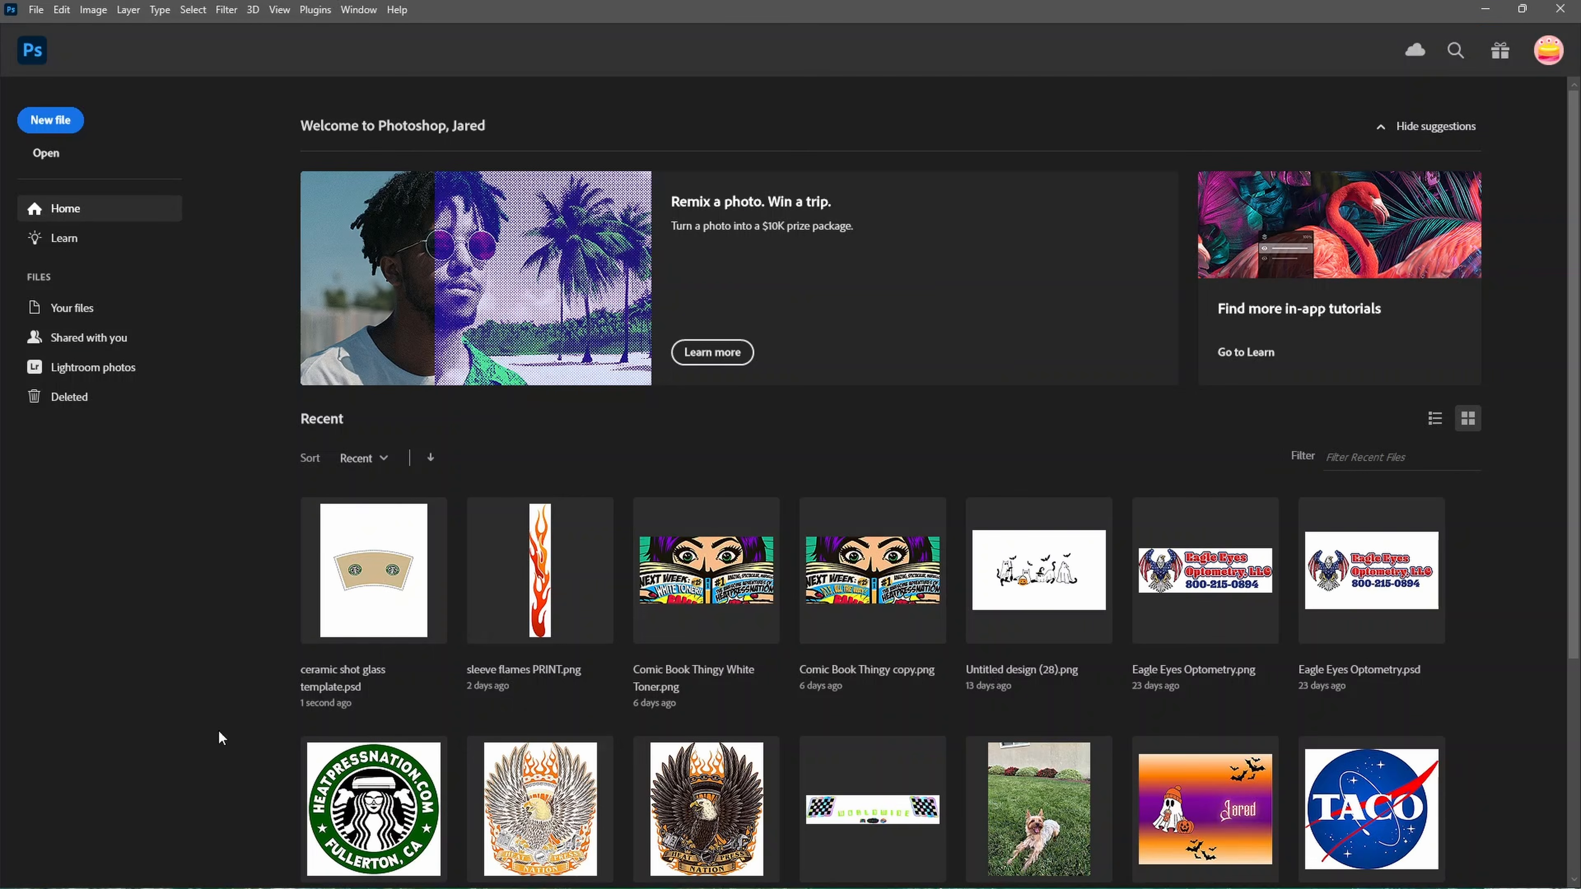
{"action": "left_click", "coordinate": [56, 155]}
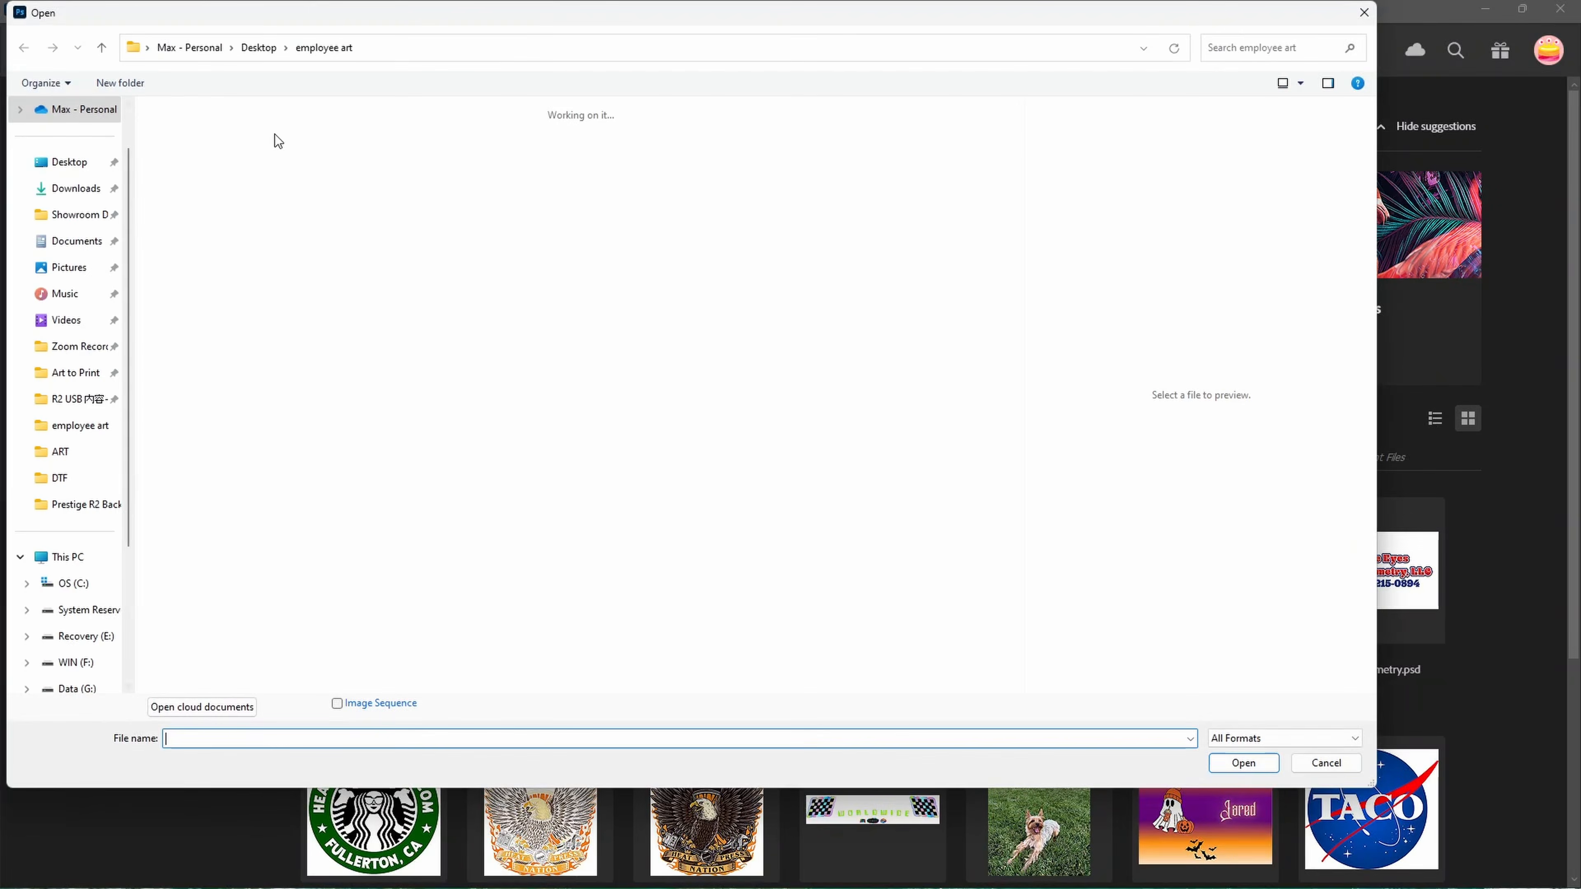
{"action": "double_click", "coordinate": [379, 149]}
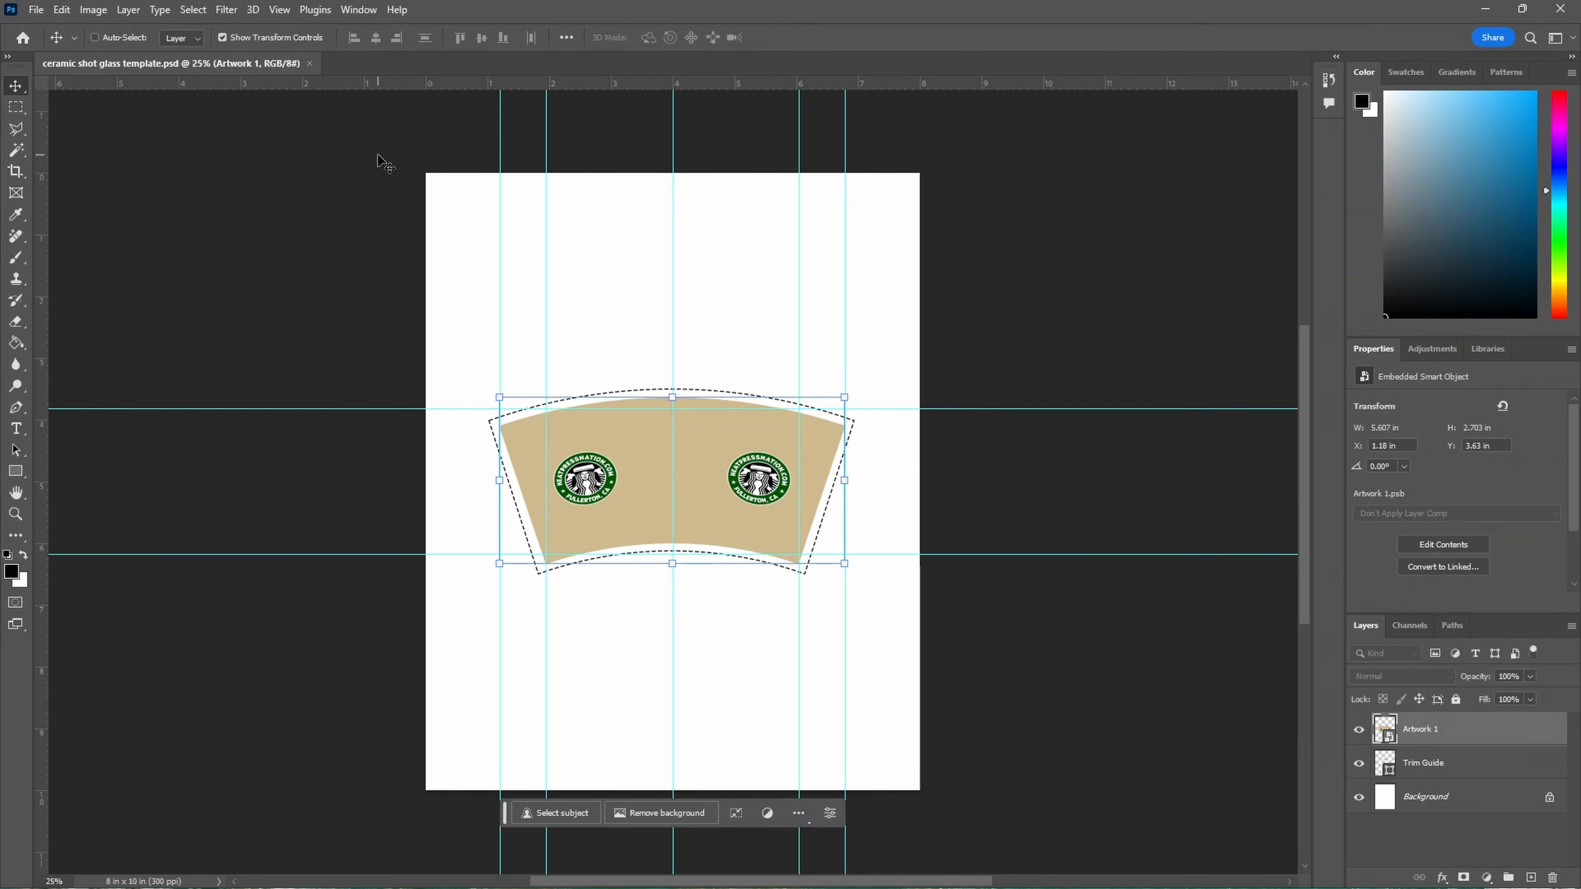
Open the contents of the Artwork 1 smart object and delete the copied logo on the right half.
{"action": "double_click", "coordinate": [1392, 731]}
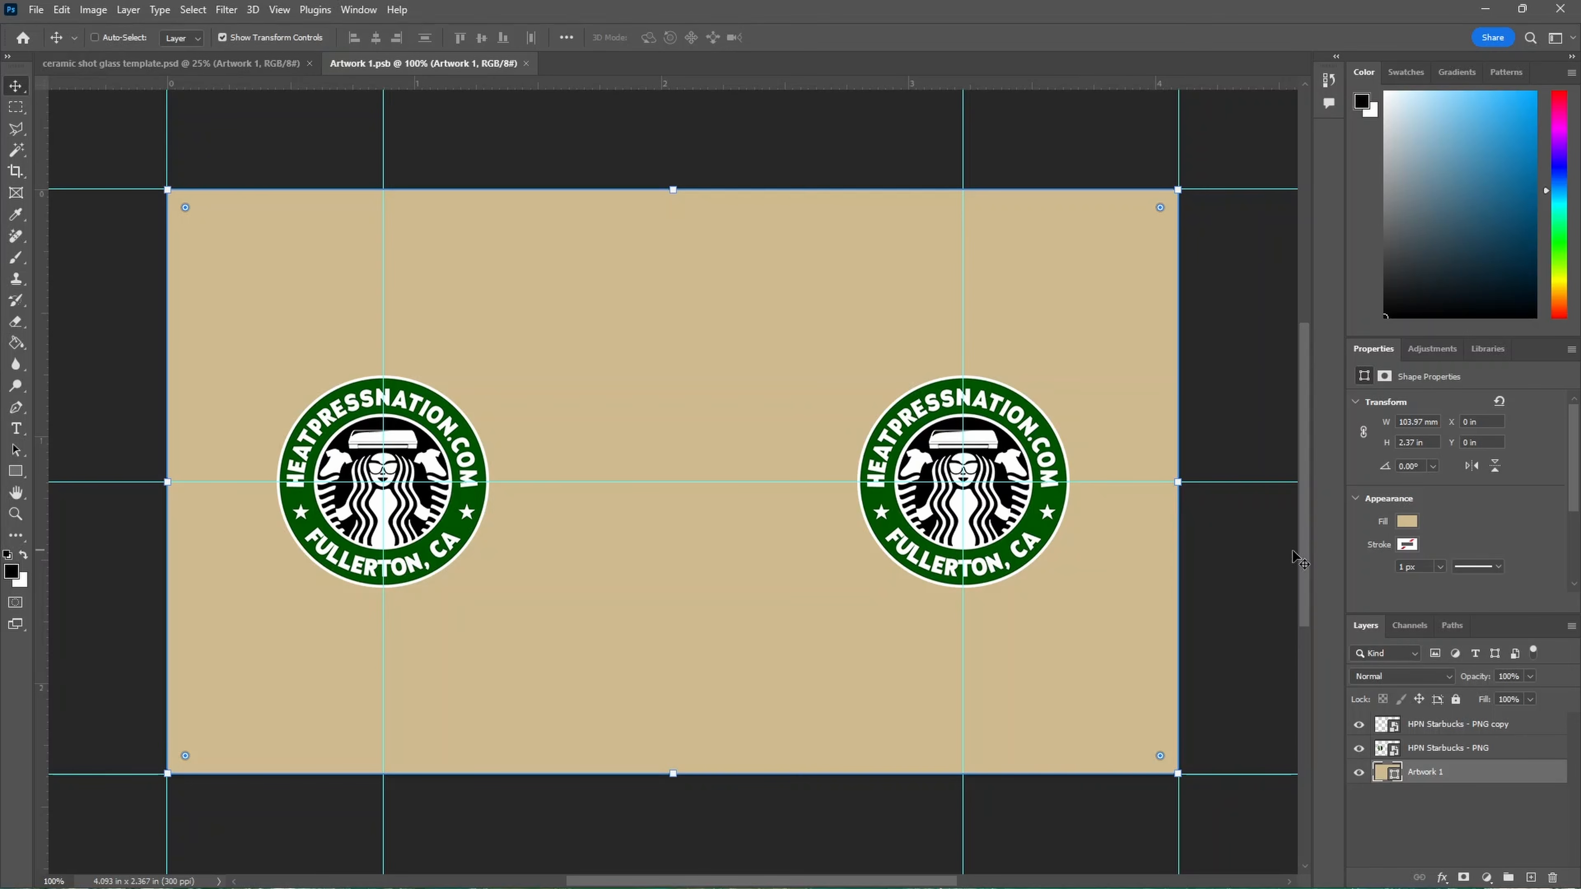
{"action": "left_click", "coordinate": [924, 441], "text": "ctrl"}
{"action": "key", "text": "Delete"}
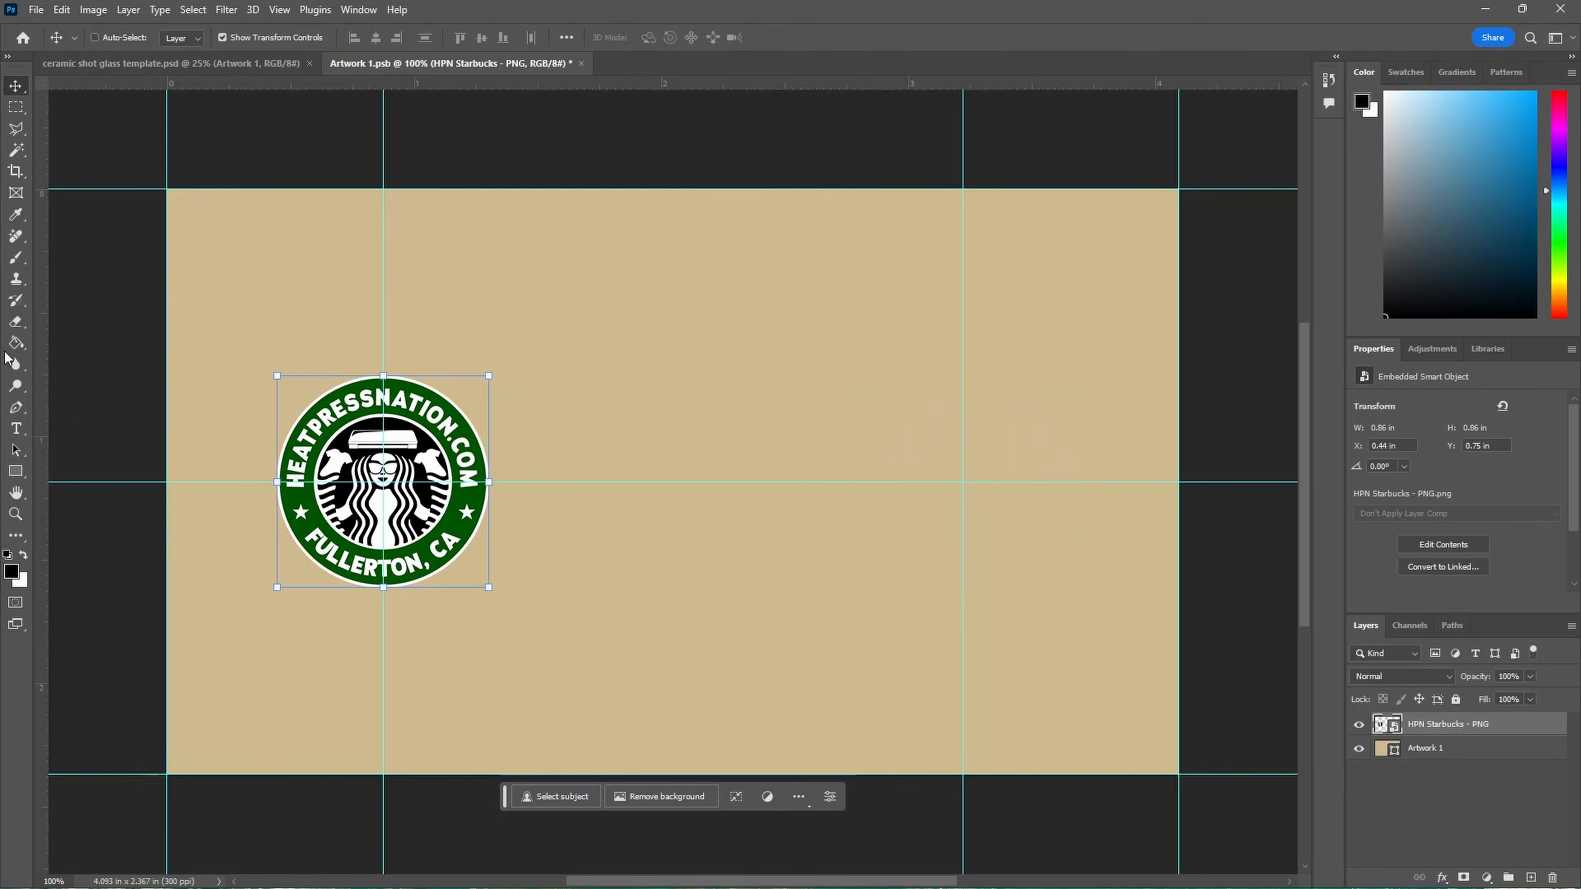
Add the person's first name as Avocade Bold text in the deleted logo's place, enlarged to about 39 pt and centred on the guide intersection.
{"action": "left_click", "coordinate": [16, 429]}
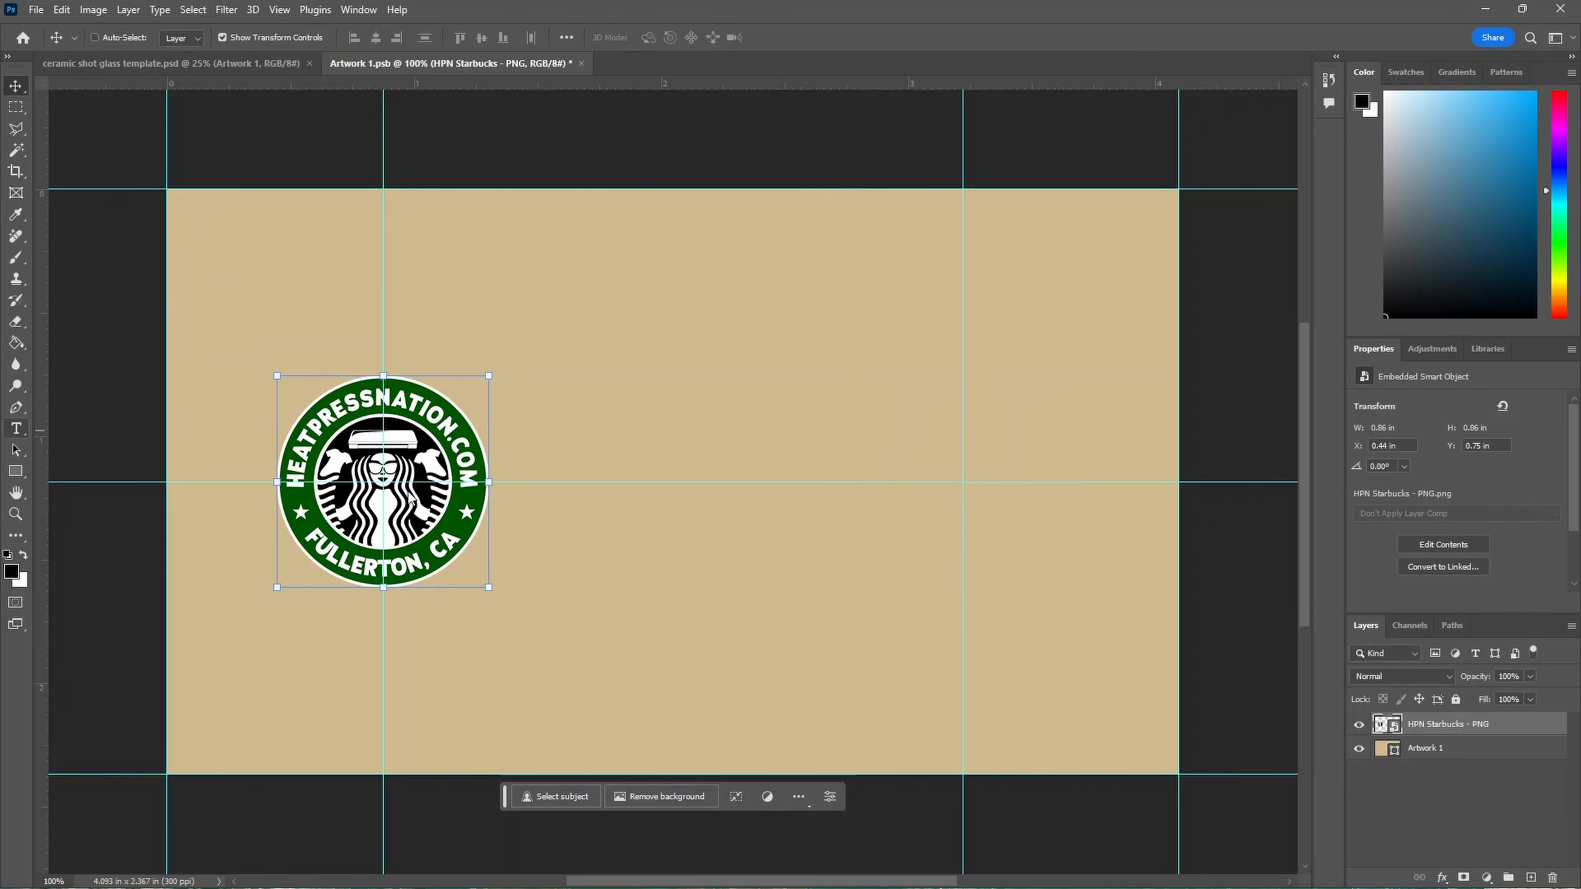
{"action": "left_click", "coordinate": [964, 480]}
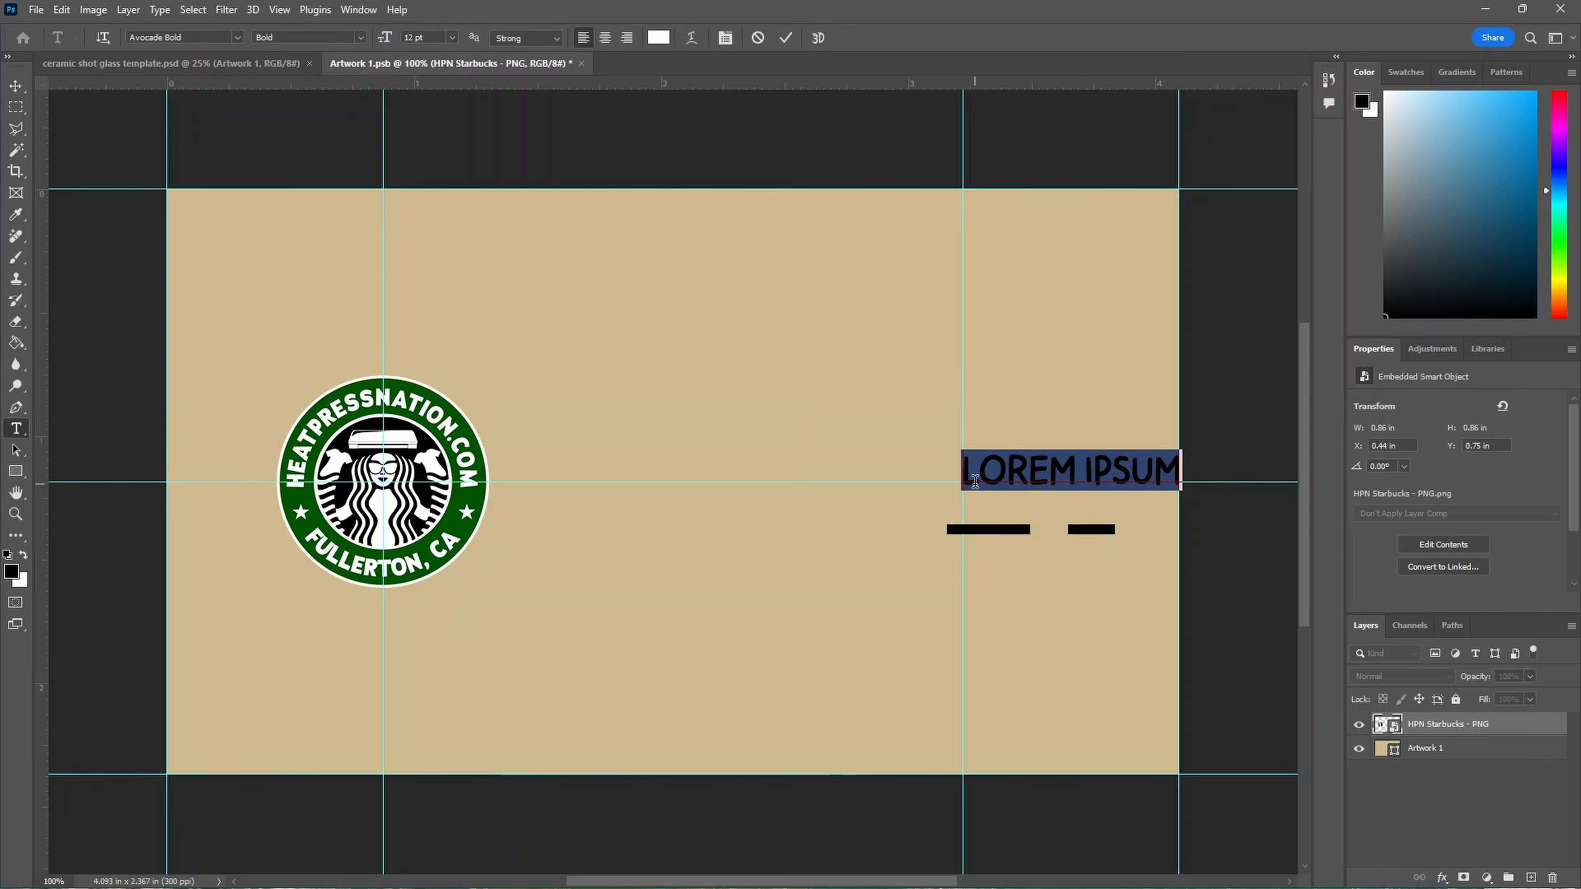
{"action": "left_click", "coordinate": [975, 481]}
{"action": "type", "text": "Jared"}
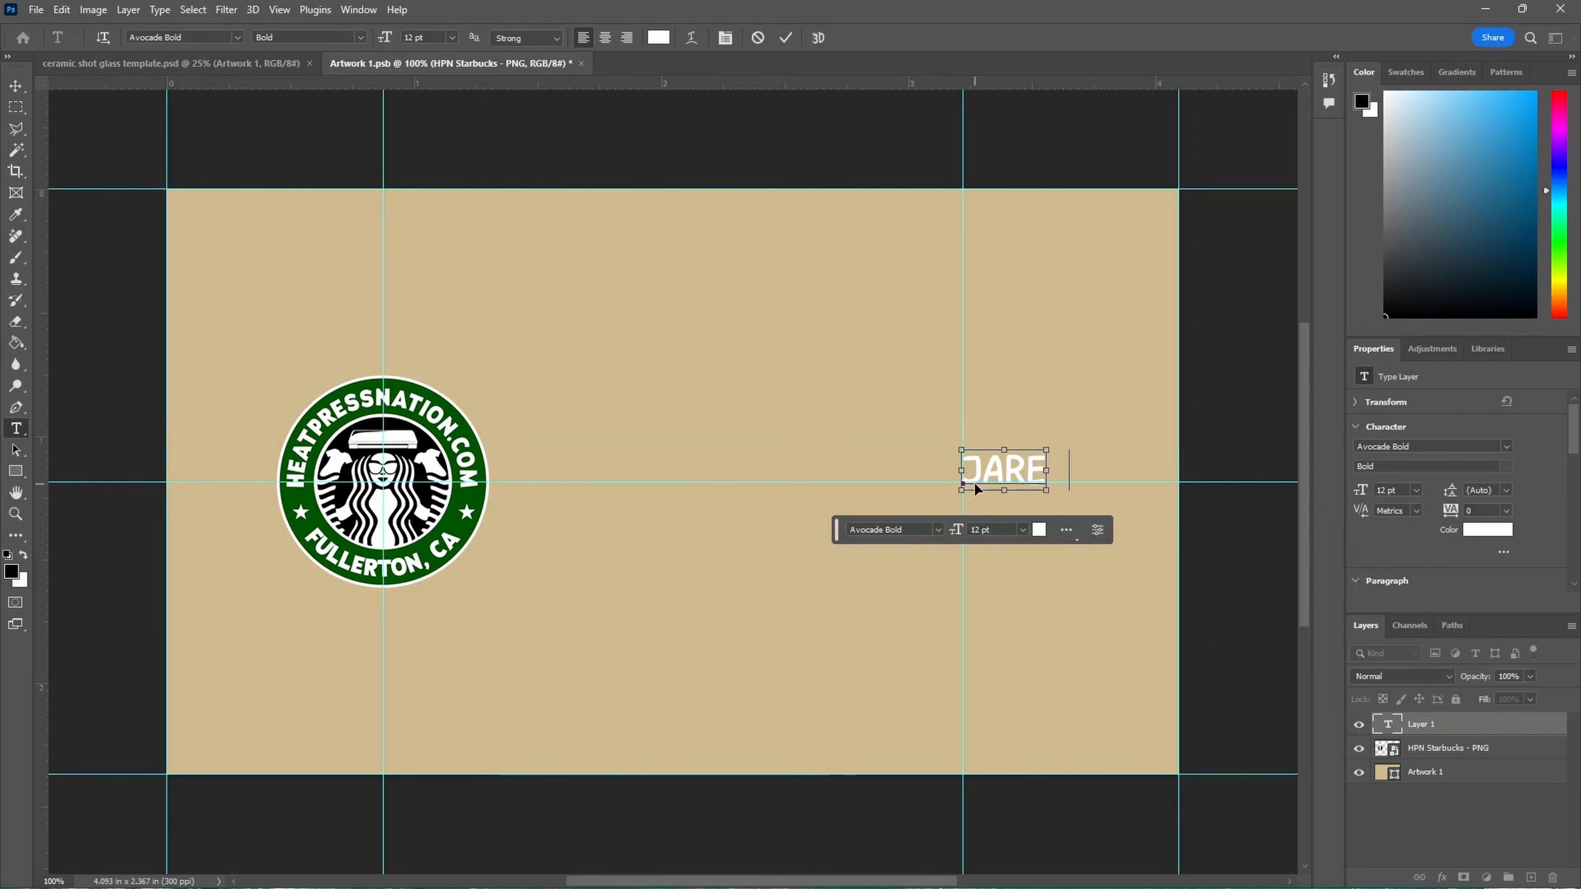
{"action": "key", "text": "ctrl+Return"}
{"action": "key", "text": "v"}
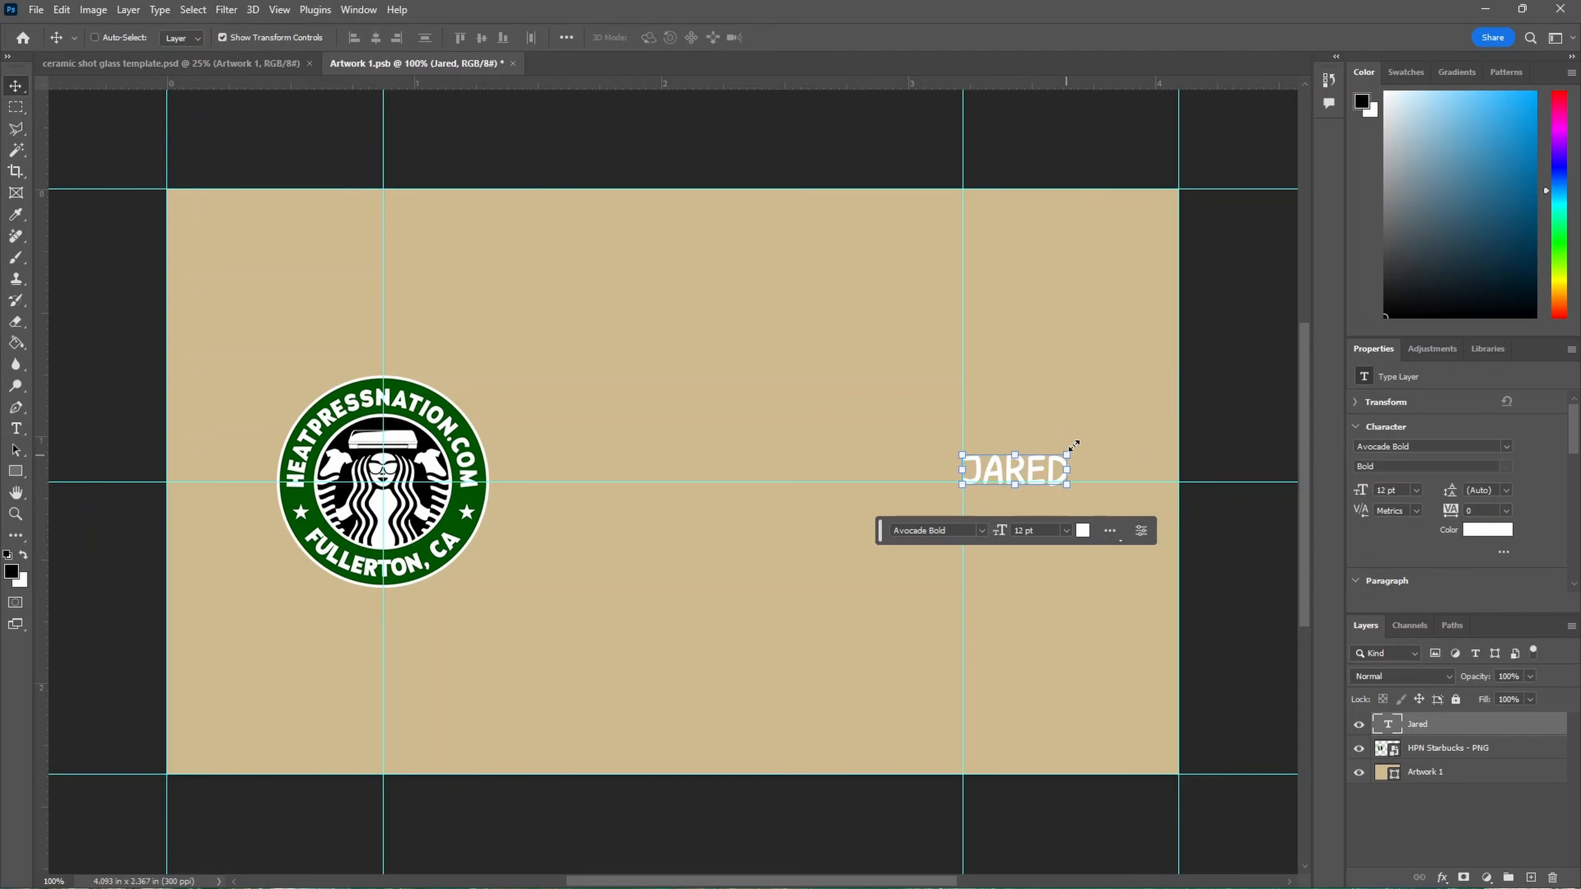
{"action": "left_click_drag", "start_coordinate": [1097, 416], "coordinate": [1136, 420]}
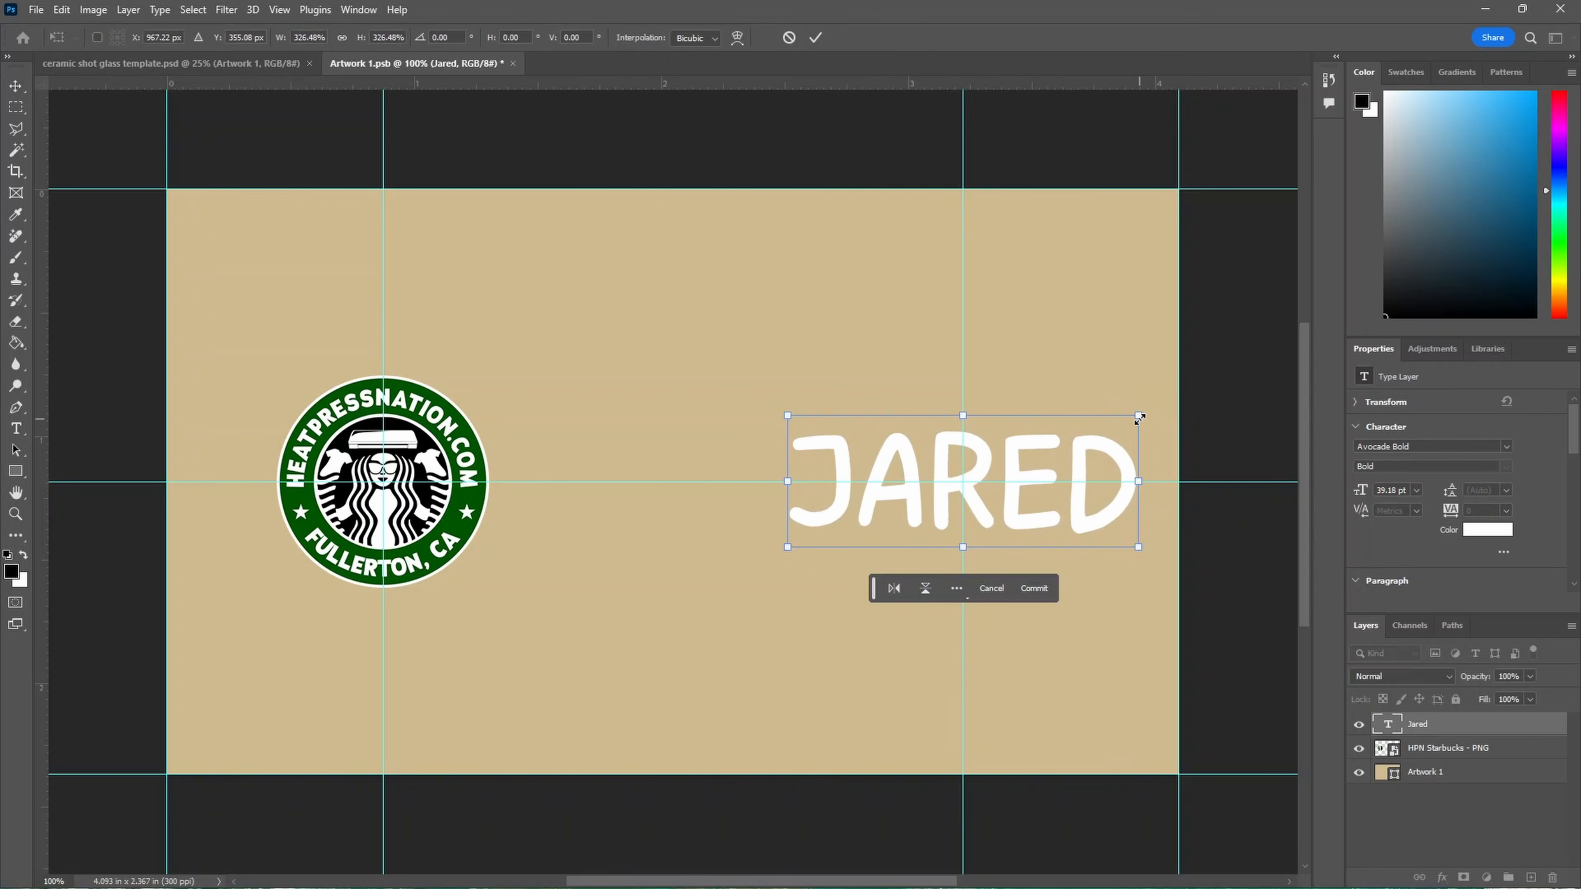
Recolor the name text with the logo's dark green (005500), then save and close the smart object's contents.
{"action": "left_click", "coordinate": [1487, 529]}
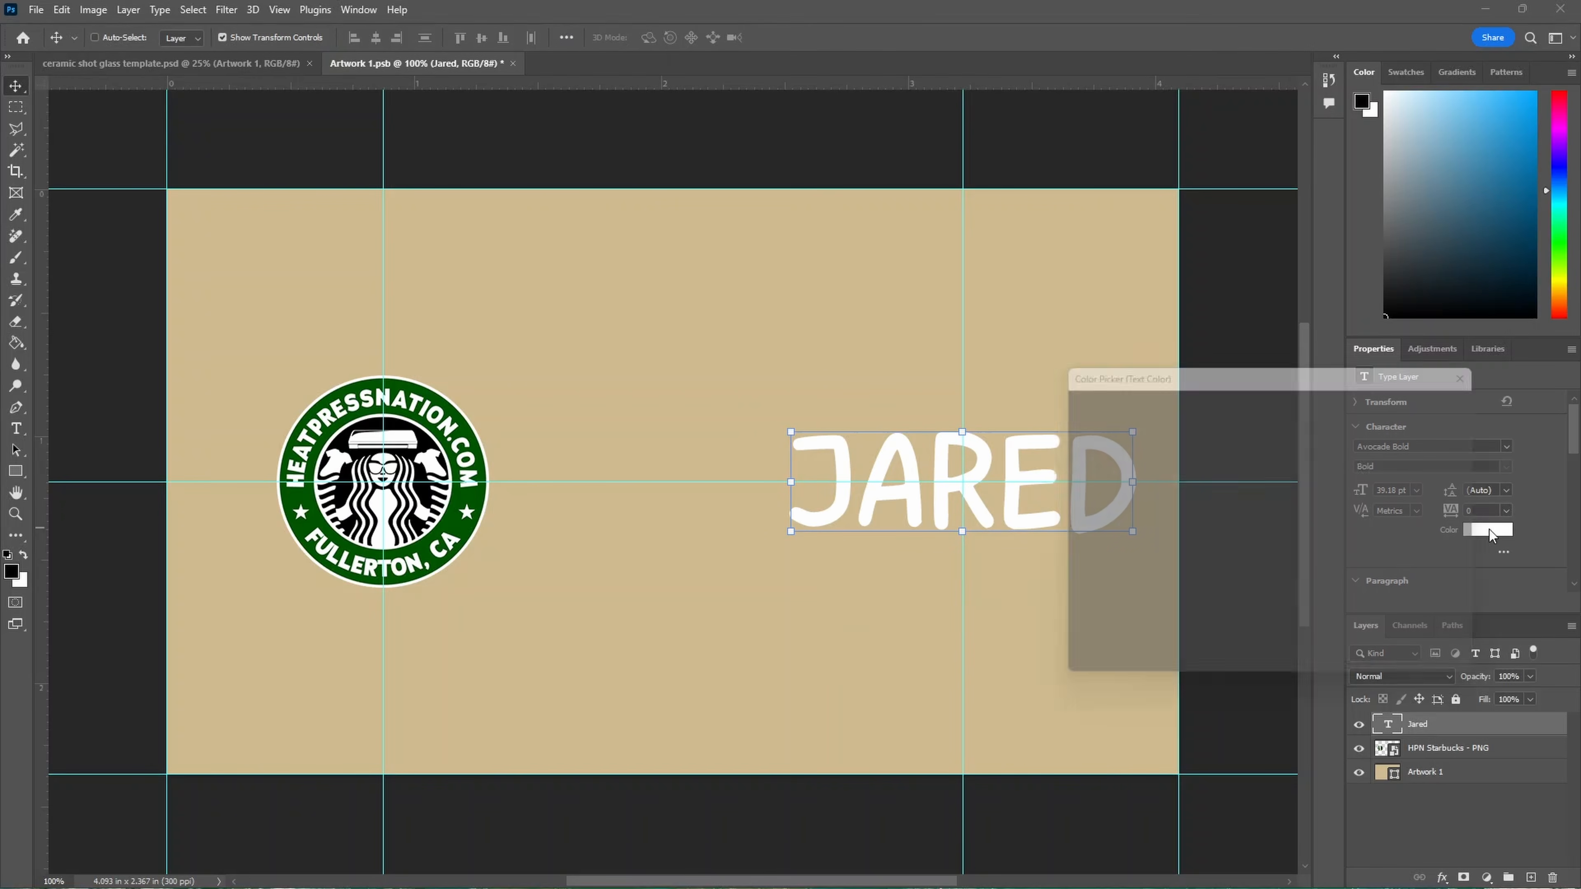
{"action": "left_click", "coordinate": [469, 429]}
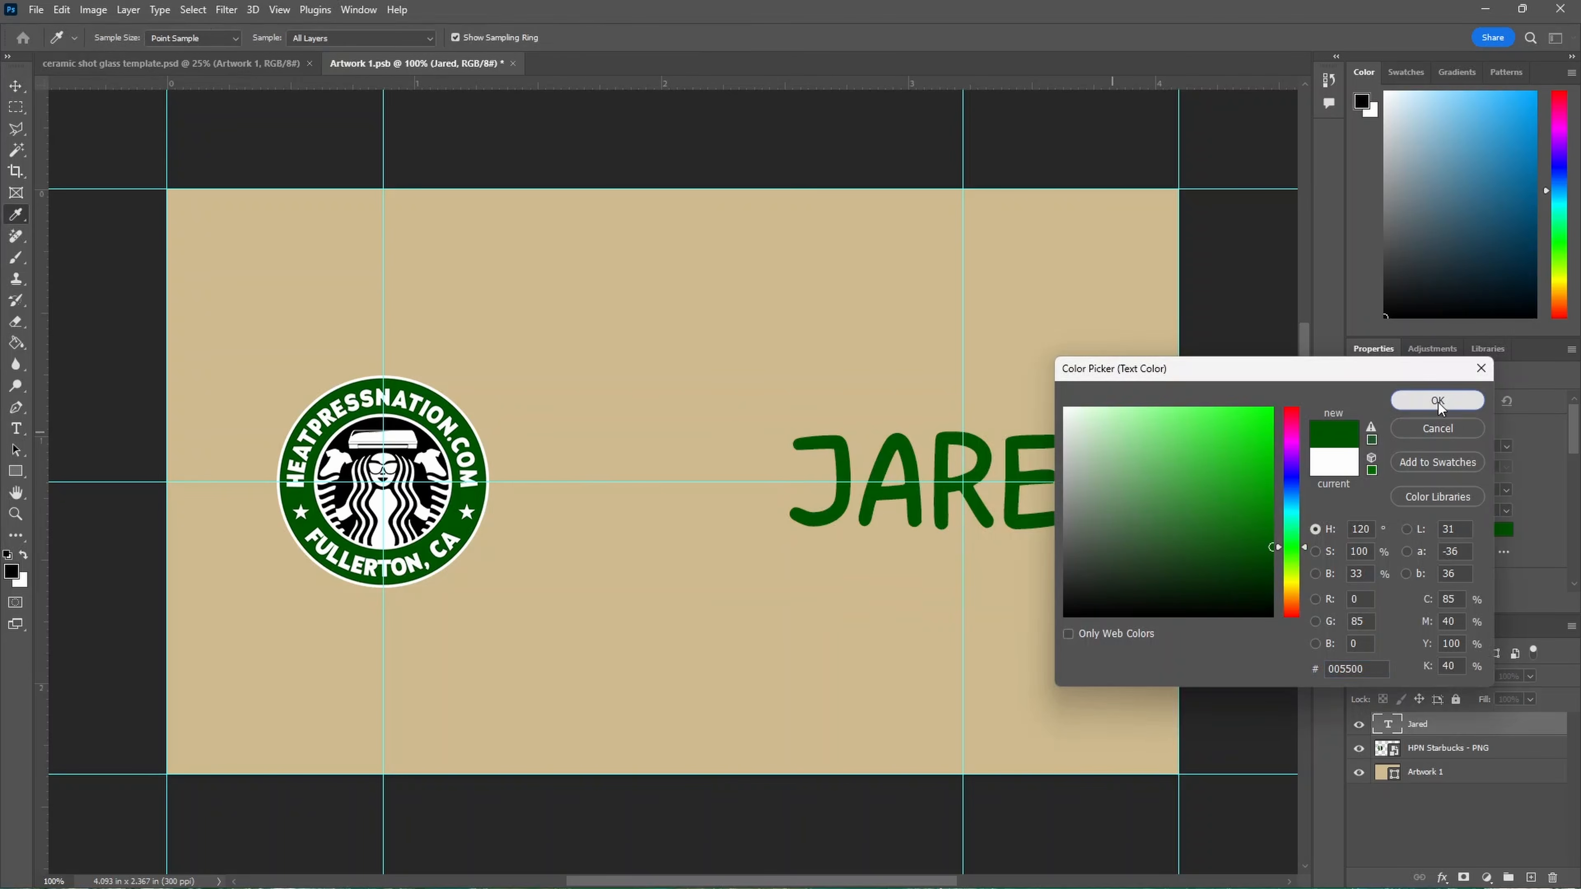
{"action": "left_click", "coordinate": [1438, 402]}
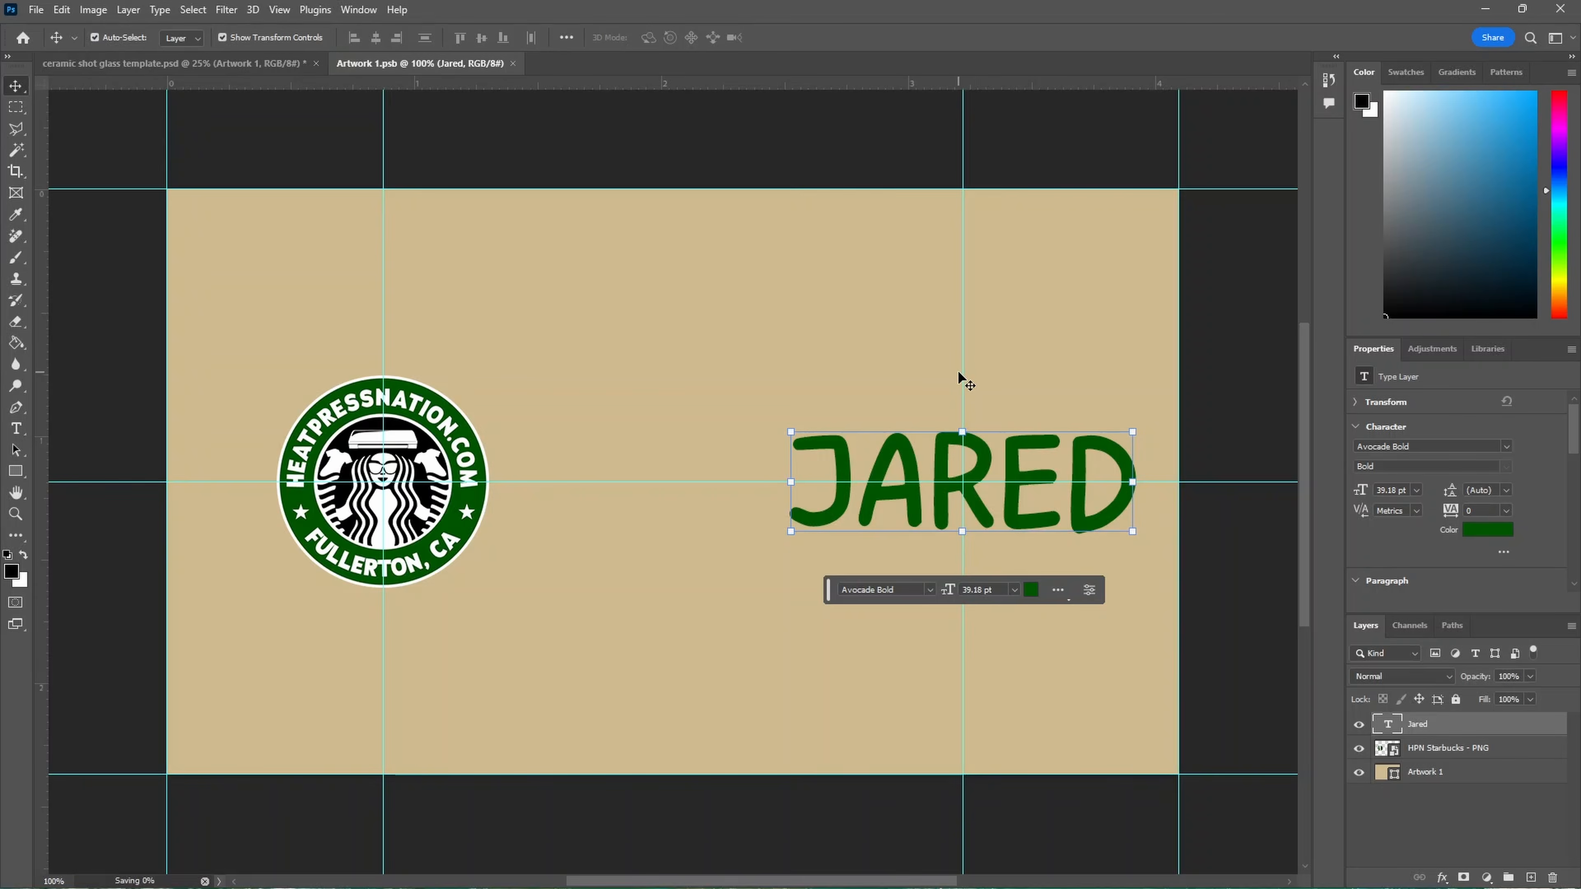
{"action": "key", "text": "ctrl+w"}
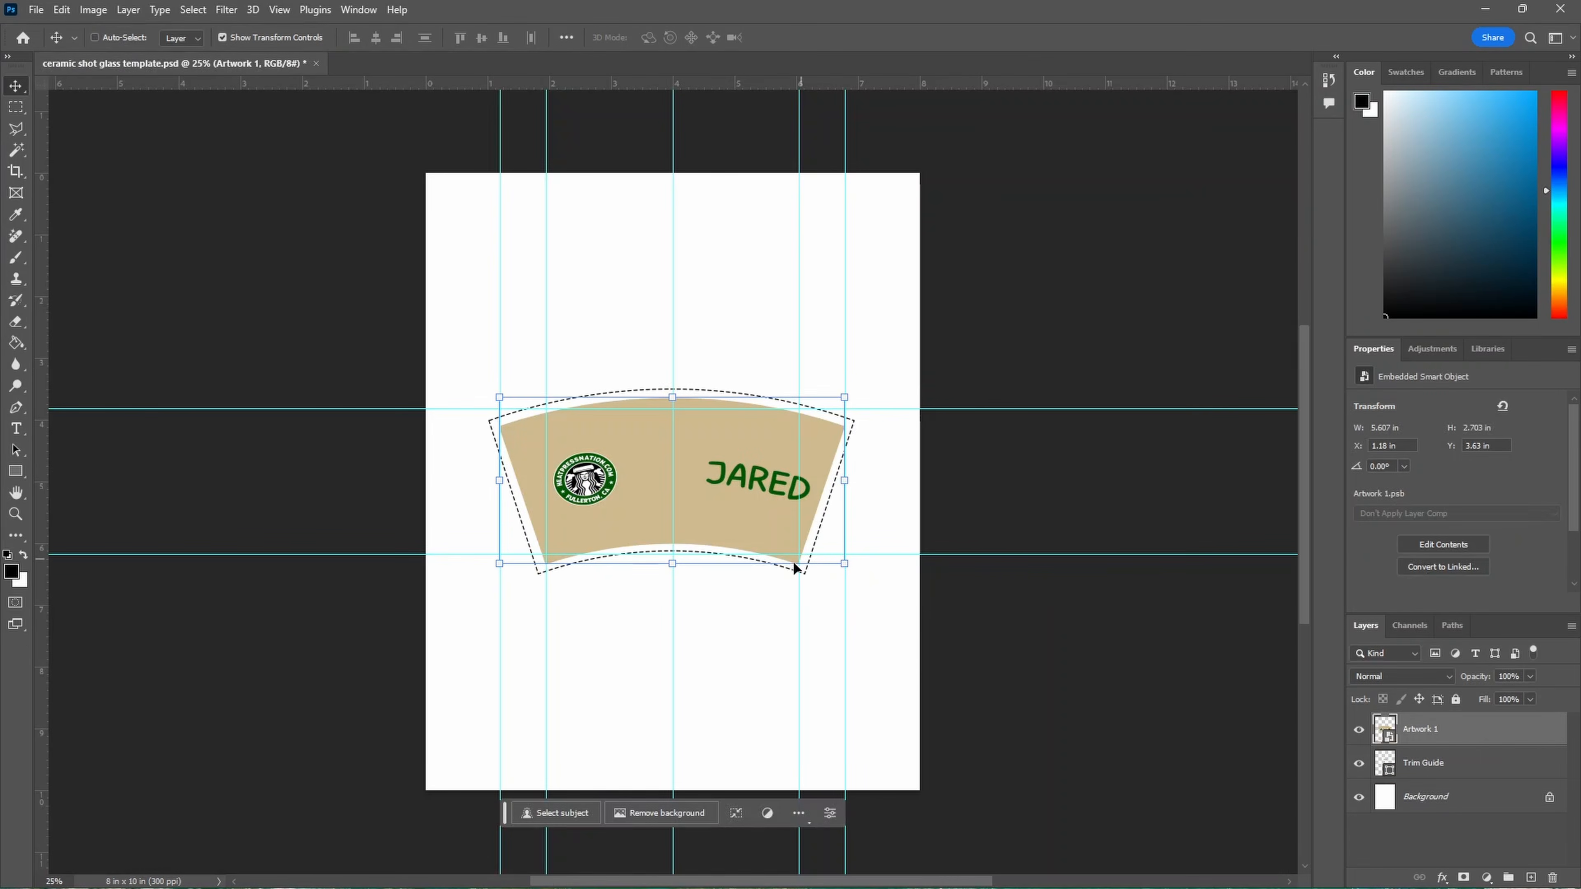